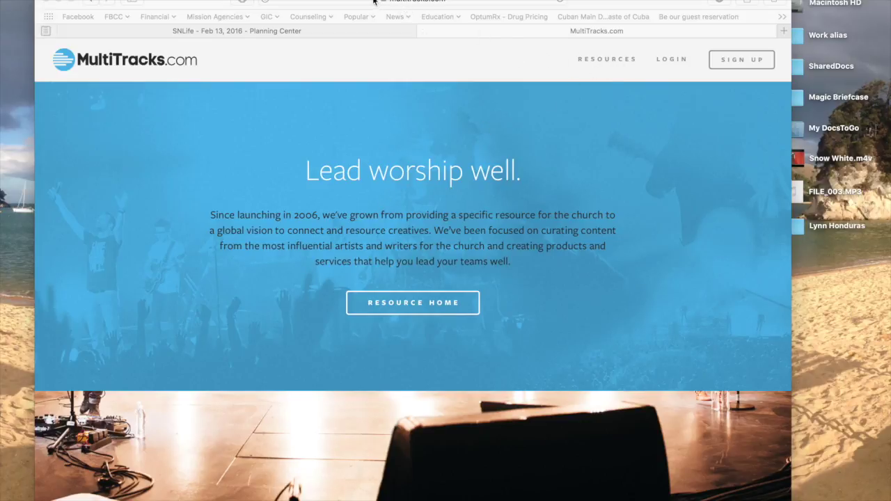
# Log in to the MultiTracks.com account with the saved username and password
pyautogui.click(411, 1)
pyautogui.click(665, 75)
pyautogui.click(673, 60)
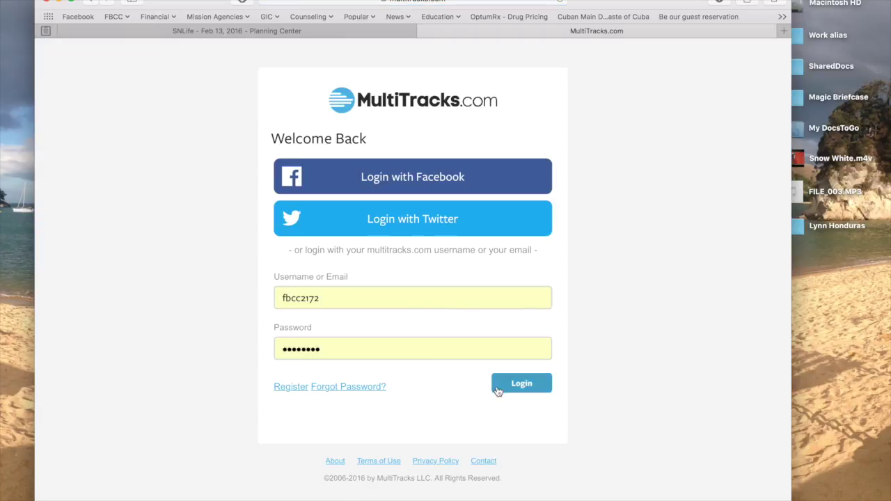
pyautogui.click(499, 388)
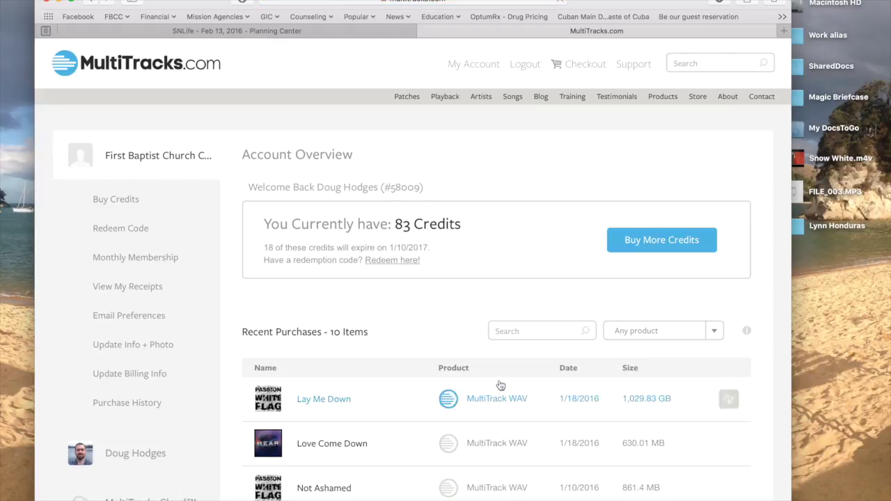
# Search the site for "O come to the" and open the song O Come to the Altar by Elevation Worship
pyautogui.click(686, 63)
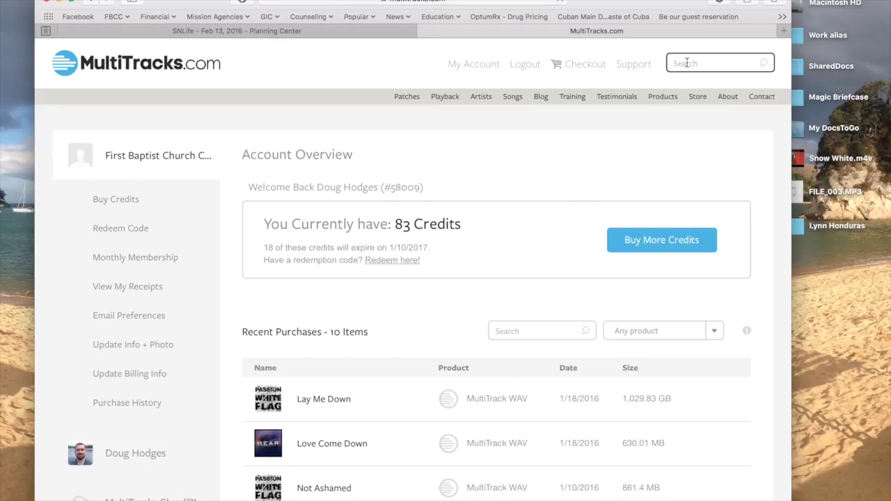
pyautogui.write('o come t')
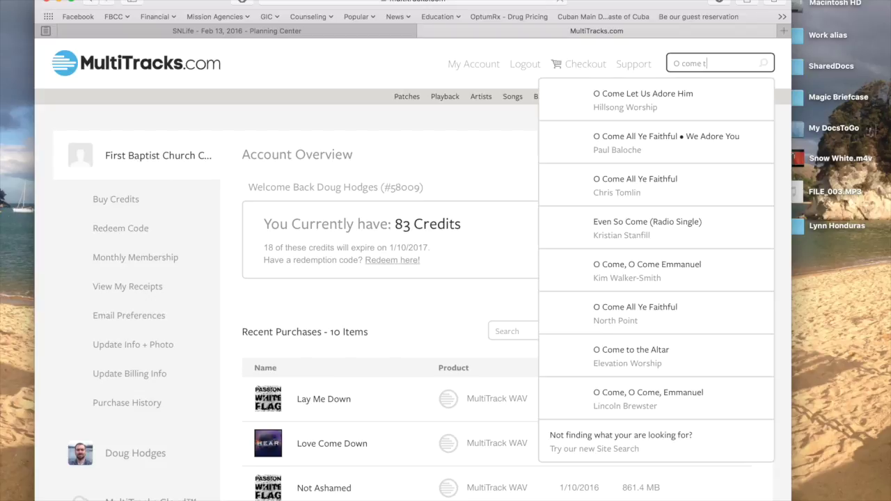
pyautogui.write('o th ea')
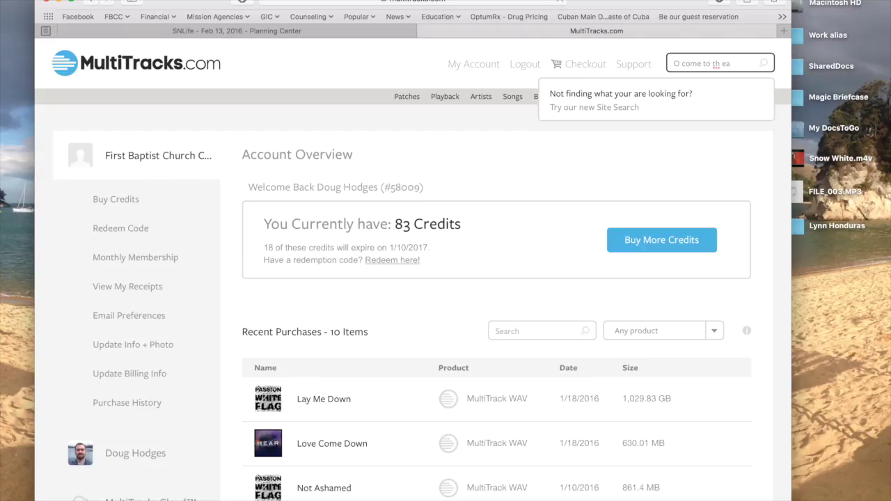
pyautogui.press('BackSpace')
pyautogui.press('BackSpace')
pyautogui.press('BackSpace')
pyautogui.write('e')
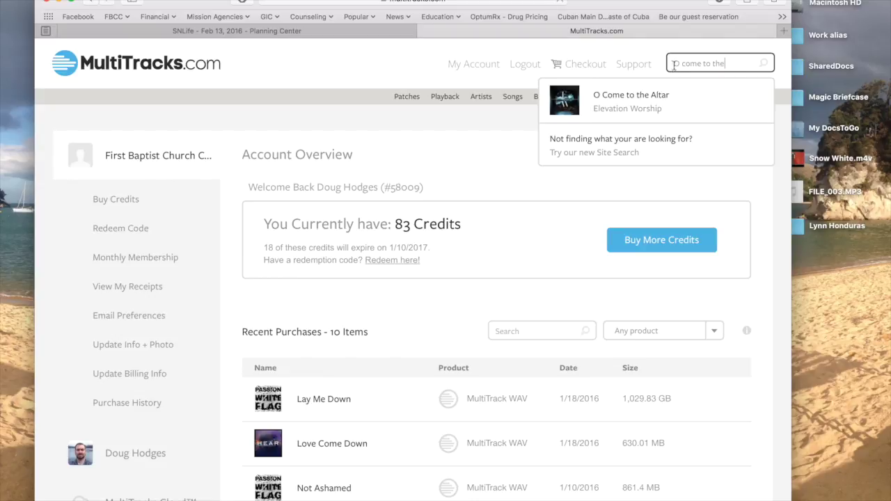
pyautogui.click(646, 97)
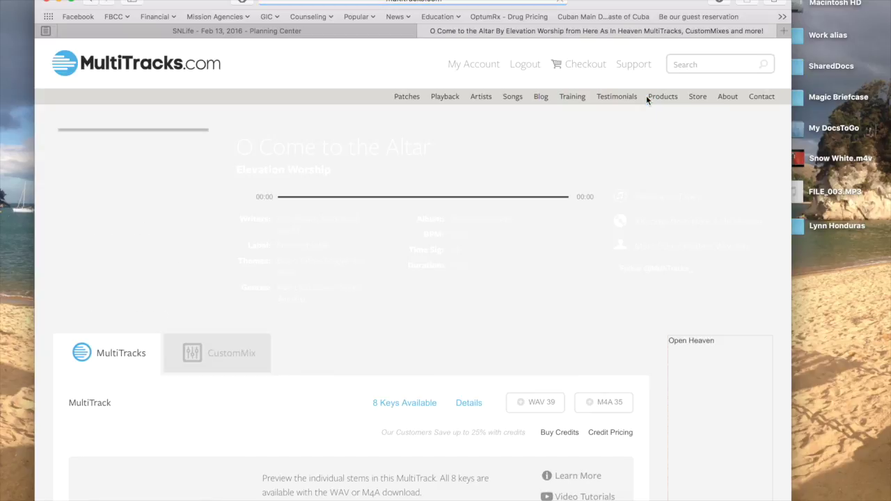
# Check which keys the MultiTrack offers, keep key B selected, and add the WAV version to the cart
pyautogui.scroll(-3, 499, 210)
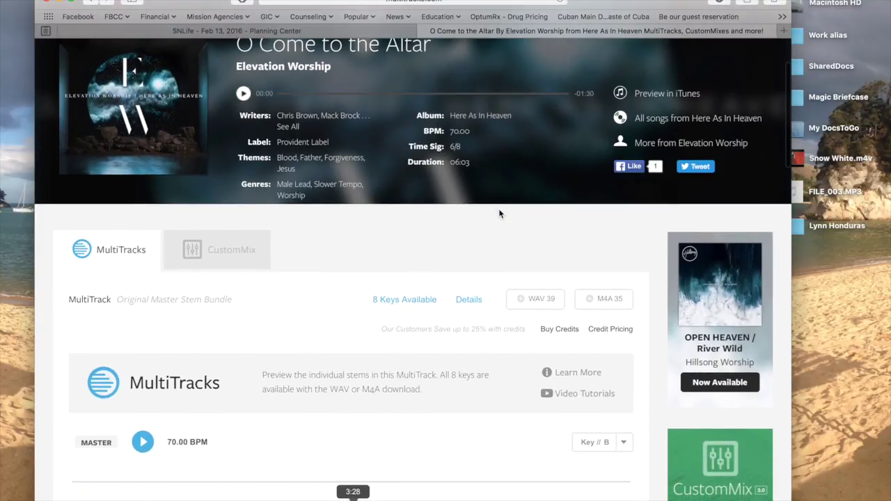
pyautogui.scroll(-3, 499, 208)
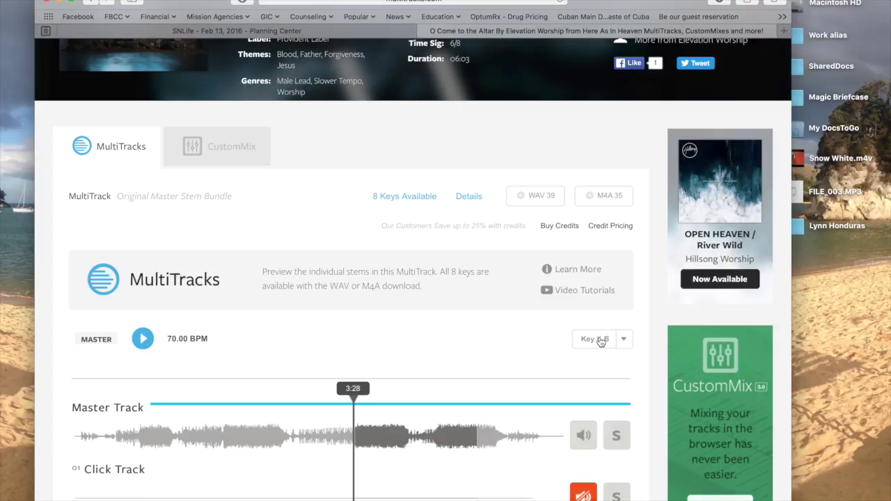
pyautogui.click(629, 342)
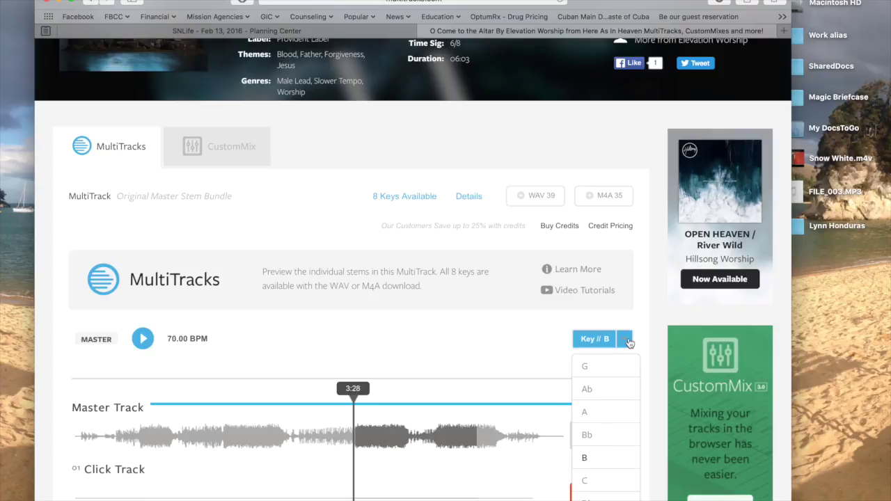
pyautogui.click(628, 341)
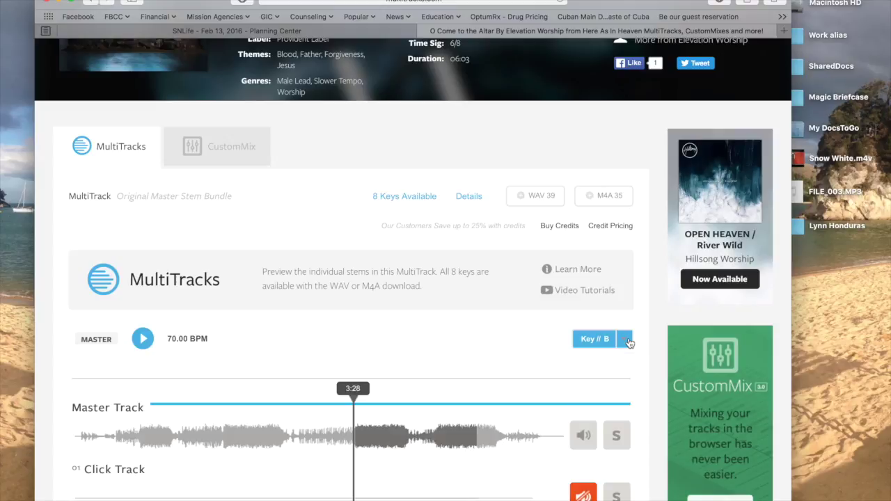
pyautogui.click(535, 198)
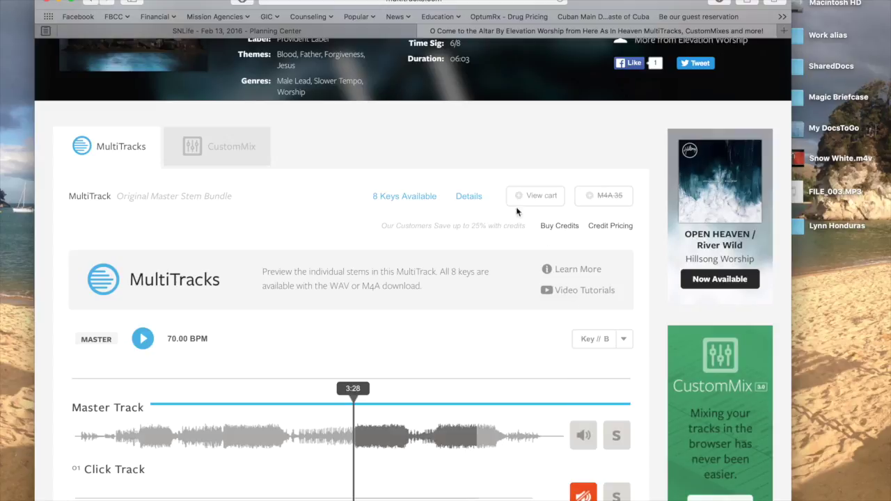
# Check out the cart containing O Come to the Altar and finalize the order
pyautogui.scroll(3, 475, 223)
pyautogui.scroll(2, 475, 223)
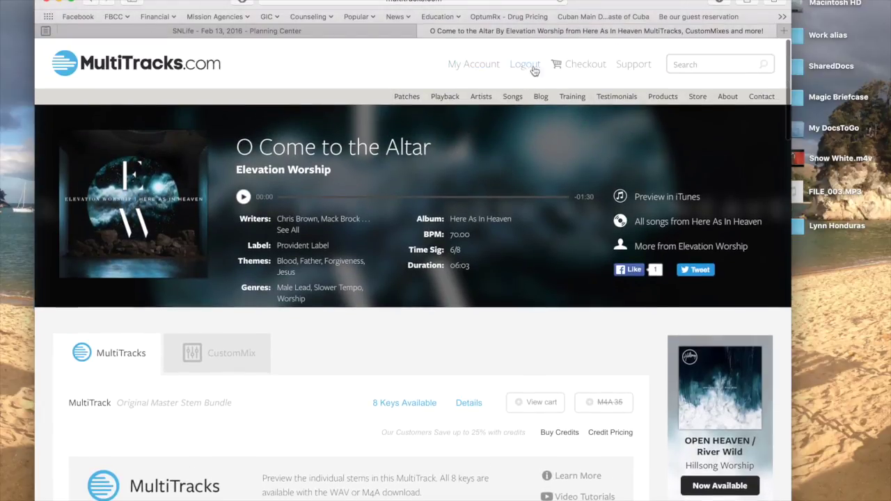
pyautogui.click(592, 69)
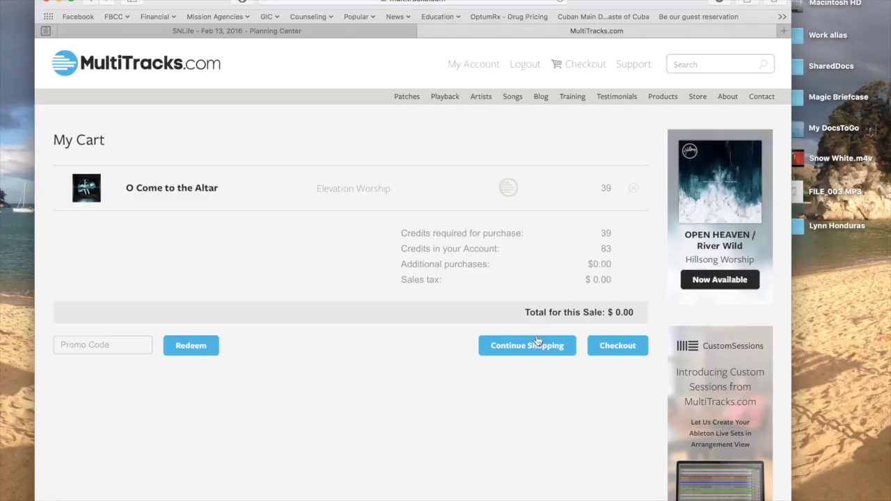
pyautogui.click(626, 346)
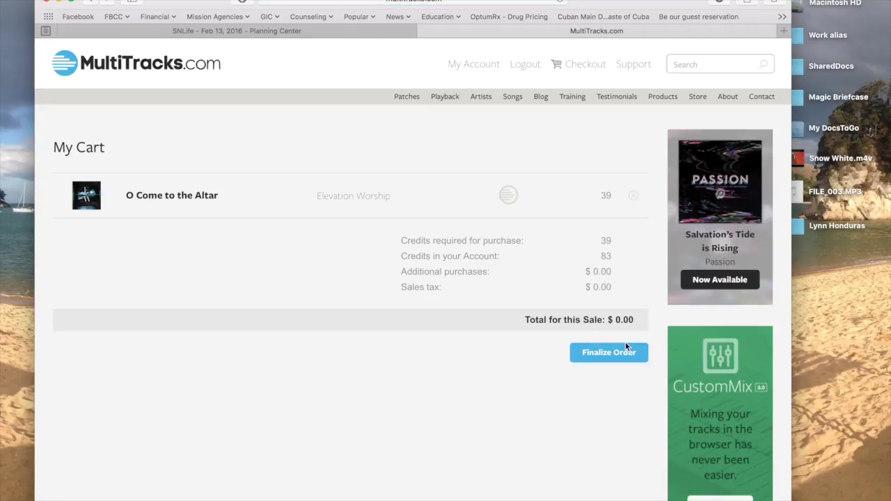
pyautogui.click(616, 360)
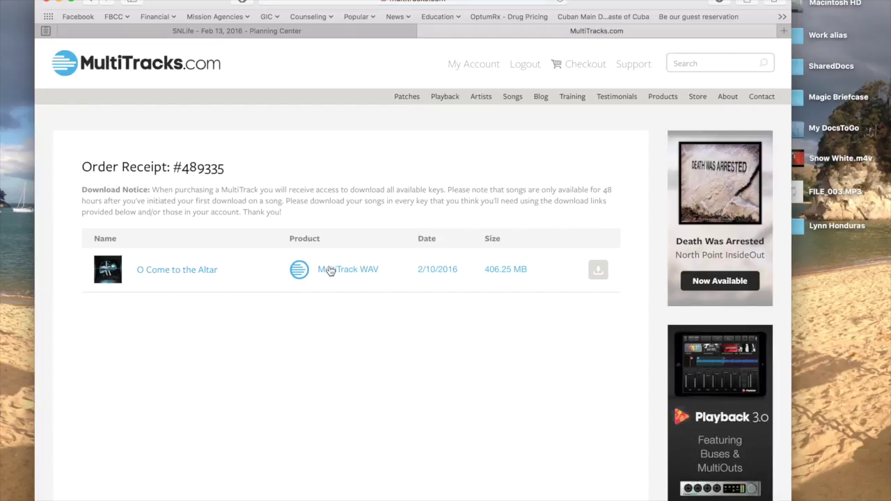
# Open the download list for O Come to the Altar from the receipt and download the WAV Low -4 G key
pyautogui.click(198, 275)
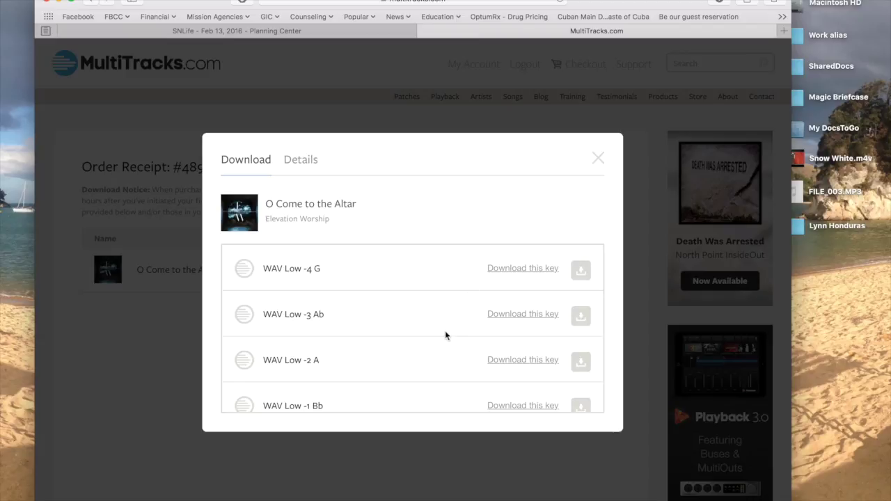
pyautogui.scroll(-3, 446, 336)
pyautogui.scroll(-2, 446, 336)
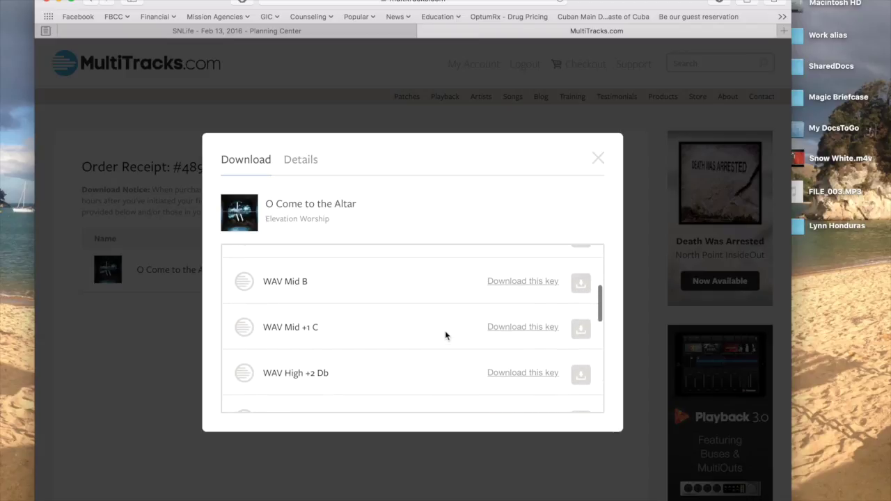
pyautogui.scroll(2, 446, 335)
pyautogui.scroll(3, 446, 336)
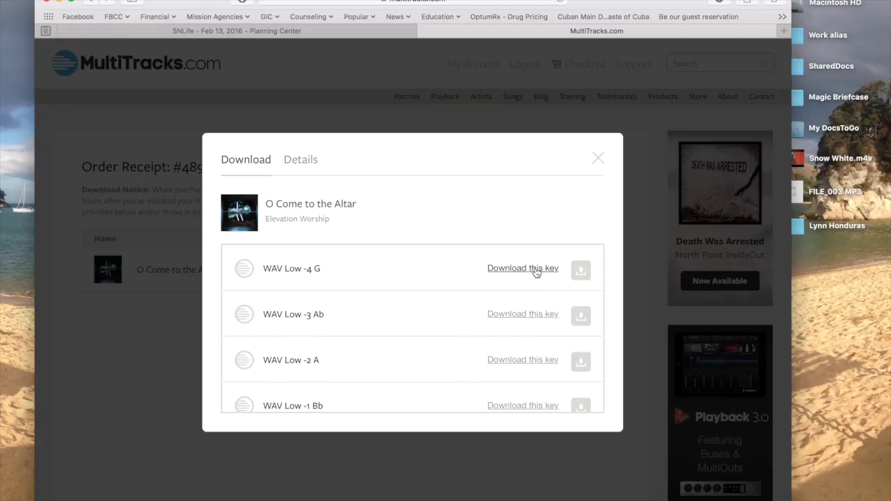
pyautogui.click(582, 271)
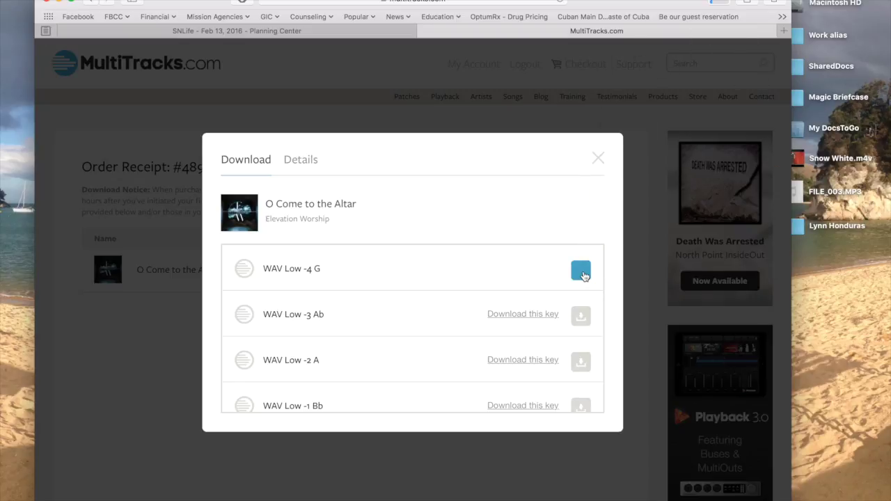
# Download the WAV Mid B and WAV High +3 D keys of the song as well
pyautogui.scroll(-3, 413, 353)
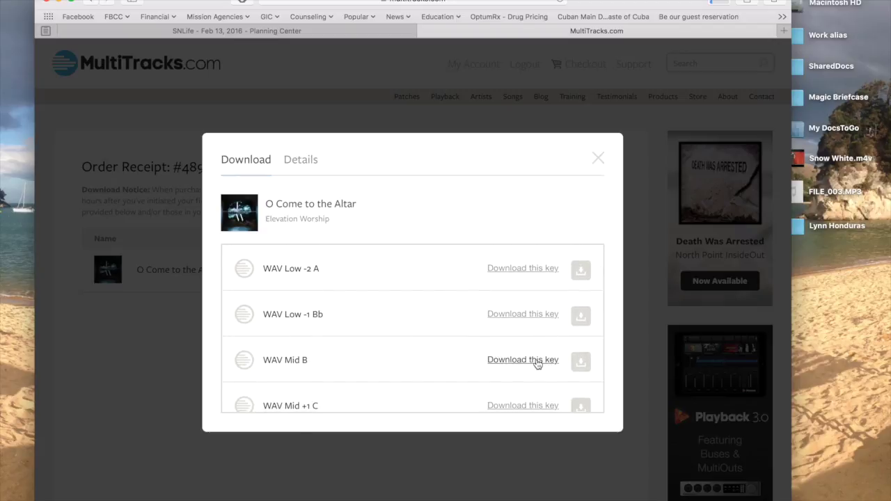
pyautogui.click(581, 363)
pyautogui.scroll(-5, 449, 358)
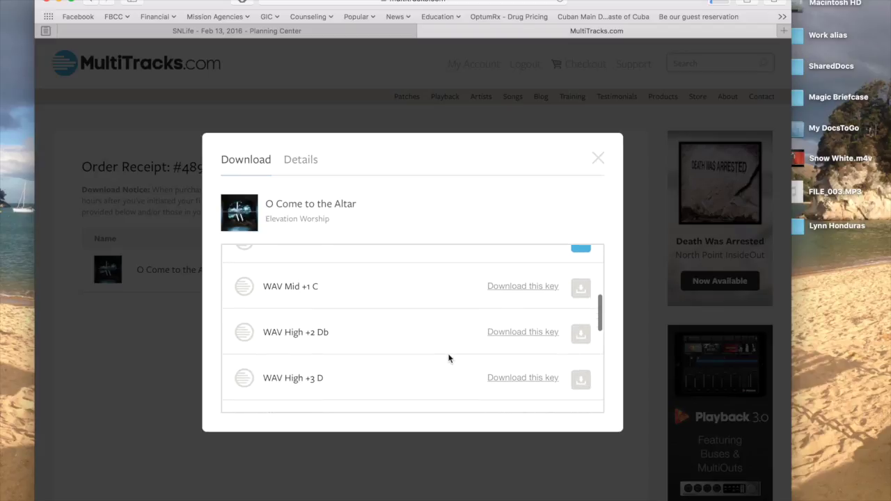
pyautogui.scroll(-1, 449, 359)
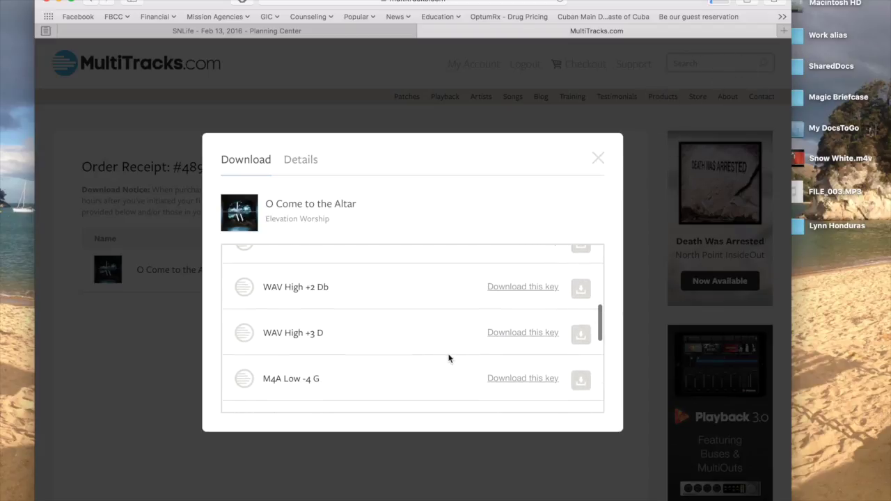
pyautogui.click(516, 335)
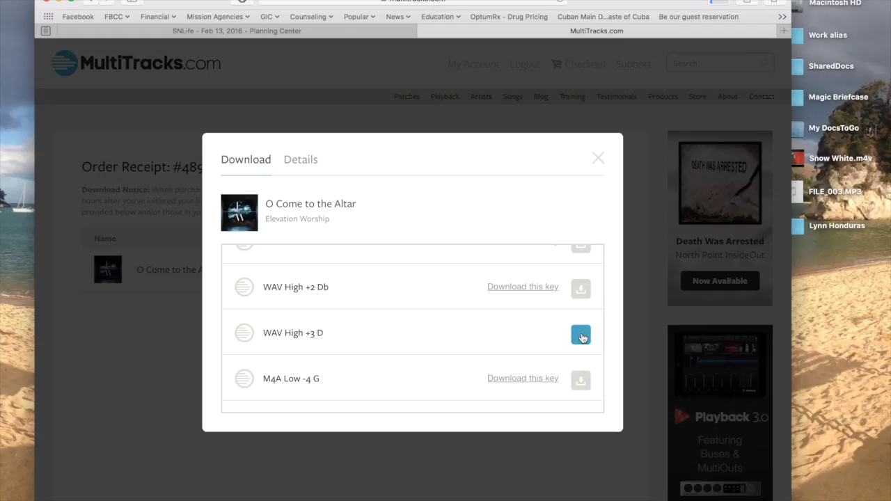
# Review the chosen keys in the song's download list and check the progress of the browser's downloads
pyautogui.scroll(5, 582, 338)
pyautogui.scroll(2, 583, 338)
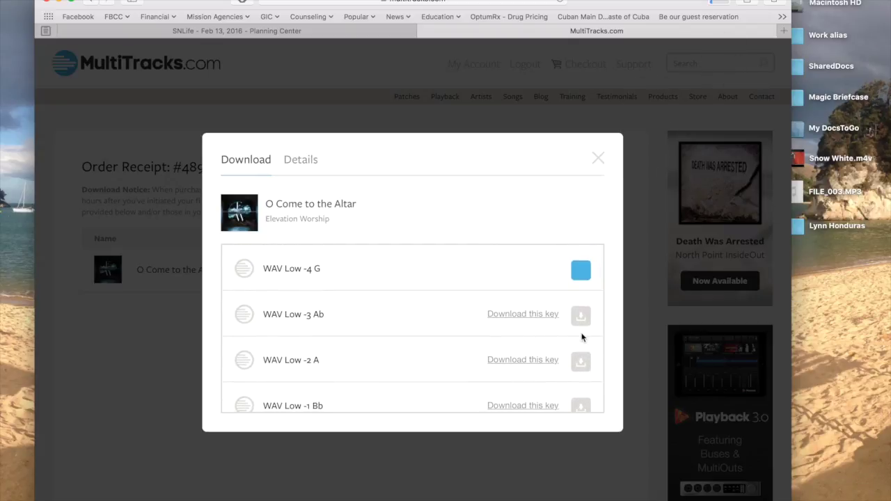
pyautogui.scroll(-1, 583, 338)
pyautogui.scroll(1, 583, 338)
pyautogui.scroll(-3, 583, 338)
pyautogui.scroll(-1, 583, 337)
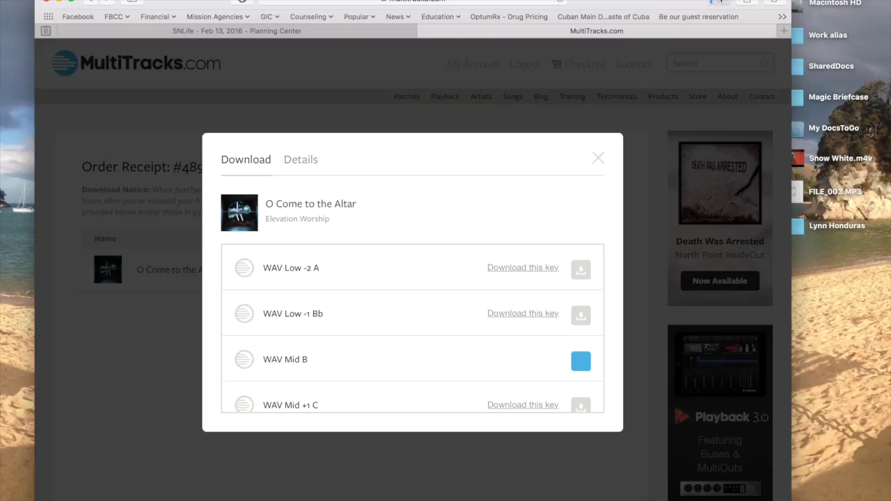
pyautogui.click(718, 2)
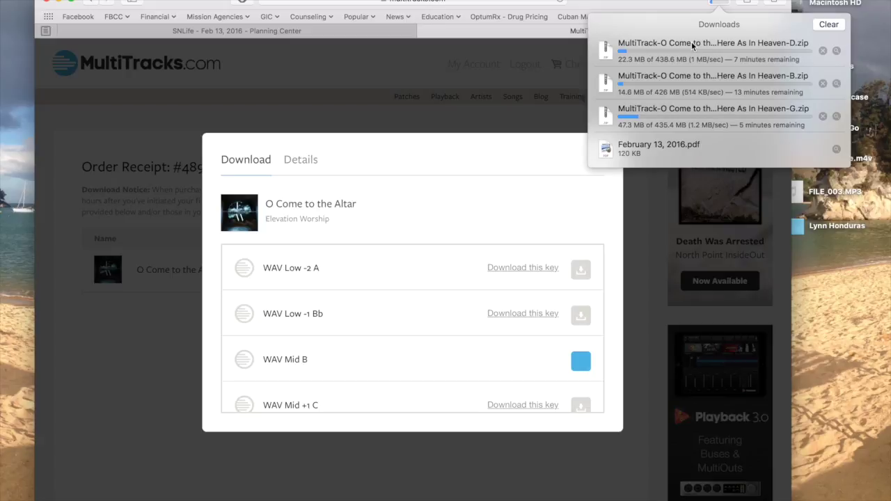
pyautogui.click(450, 131)
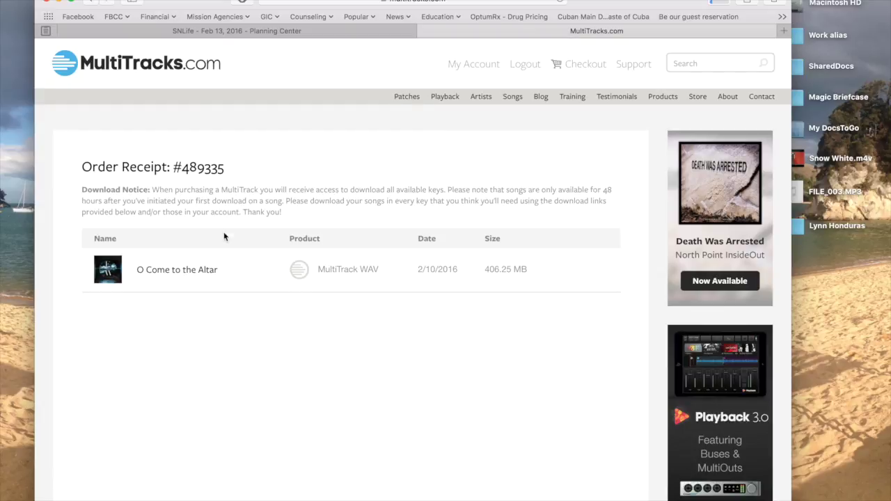
pyautogui.click(189, 270)
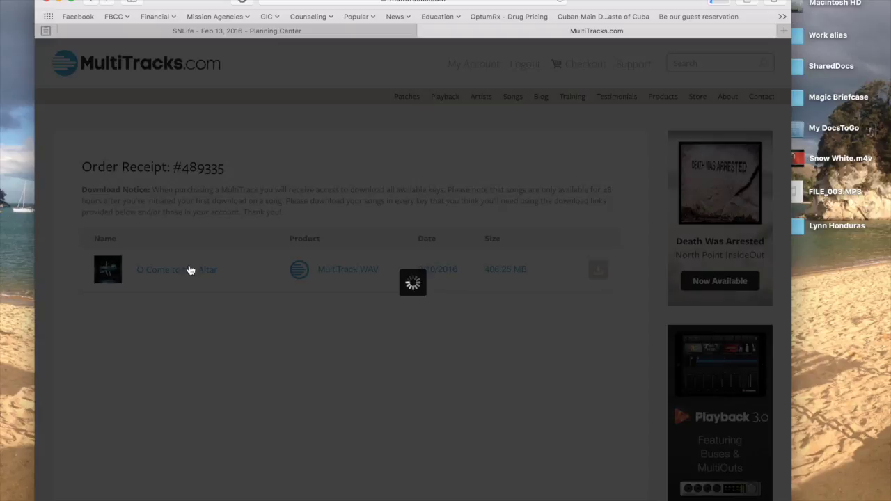
pyautogui.click(596, 158)
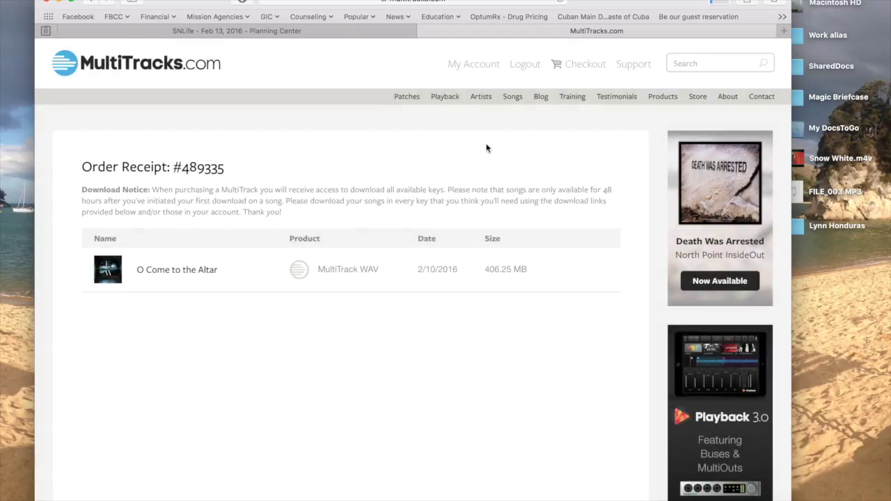
# Search the site for "o come to the alter"
pyautogui.click(725, 63)
pyautogui.write('o come to the a')
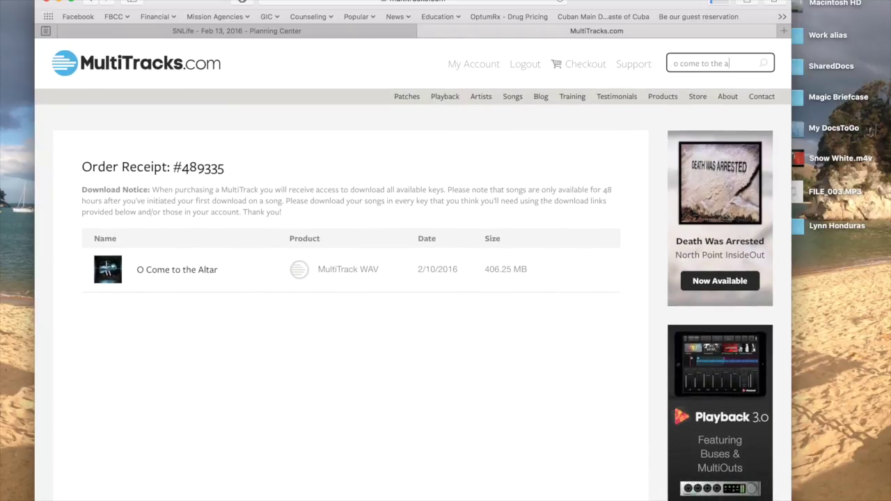
pyautogui.write('lter')
pyautogui.press('Return')
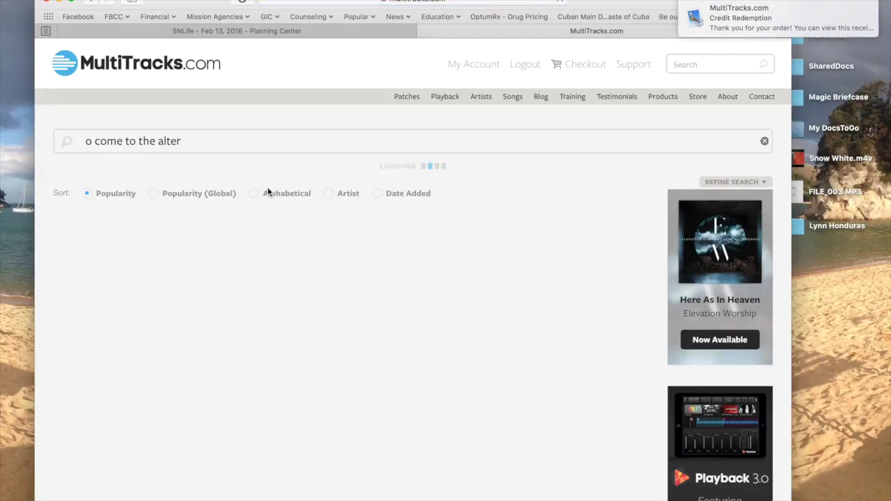
pyautogui.moveTo(738, 18)
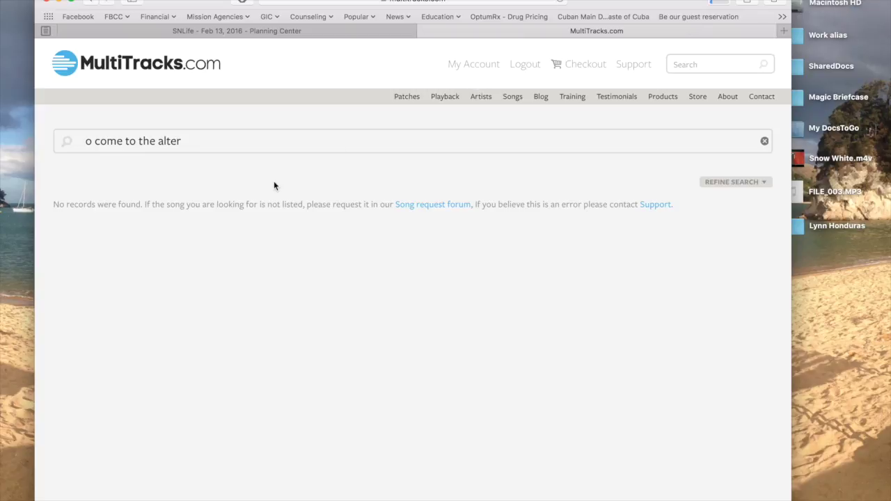
# List all songs with an empty search and open the O Come to the Altar page by Elevation Worship
pyautogui.click(763, 66)
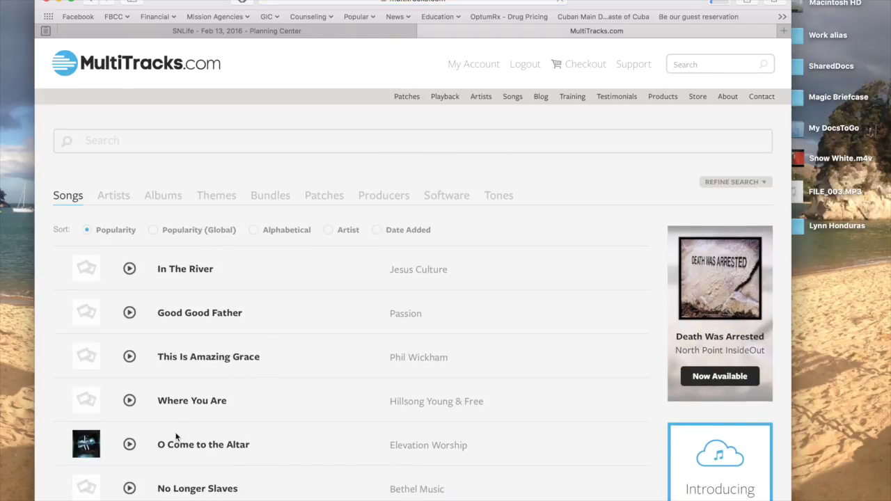
pyautogui.click(170, 445)
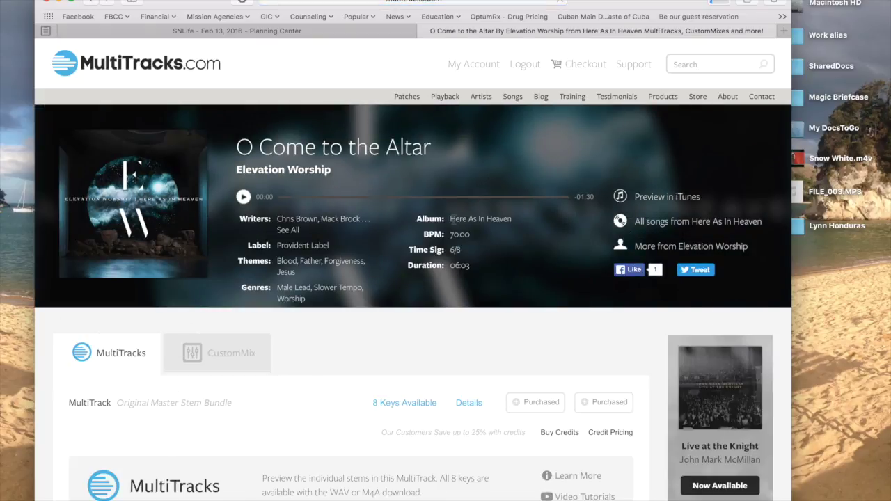
# Check the song's album name, switch to iTunes and search the iTunes Store for "o come to the alter"
pyautogui.moveTo(450, 218); pyautogui.dragTo(513, 220)
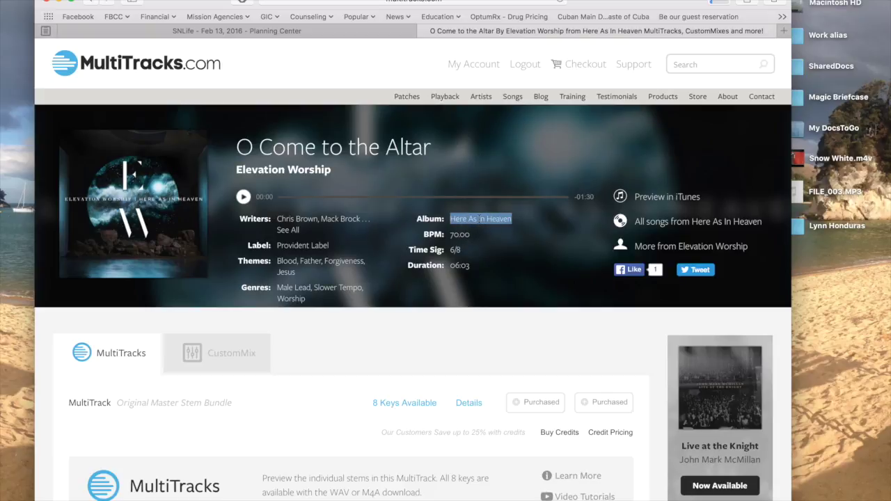
pyautogui.moveTo(314, 499)
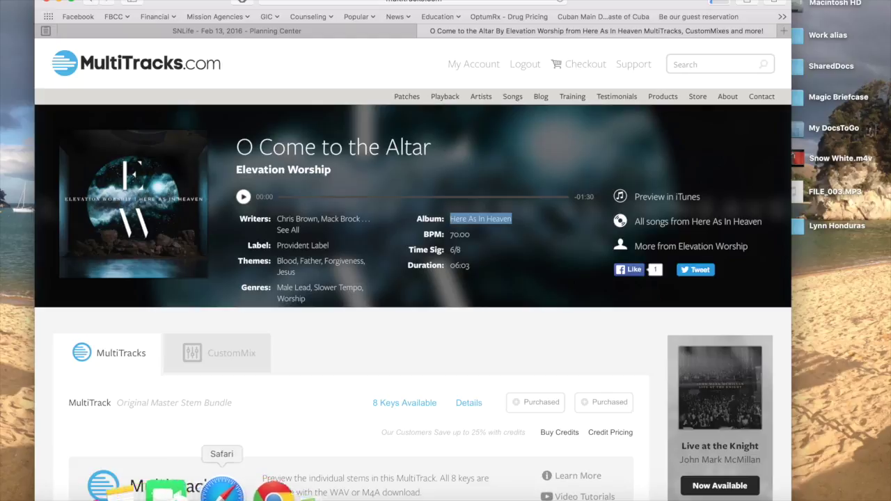
pyautogui.click(404, 484)
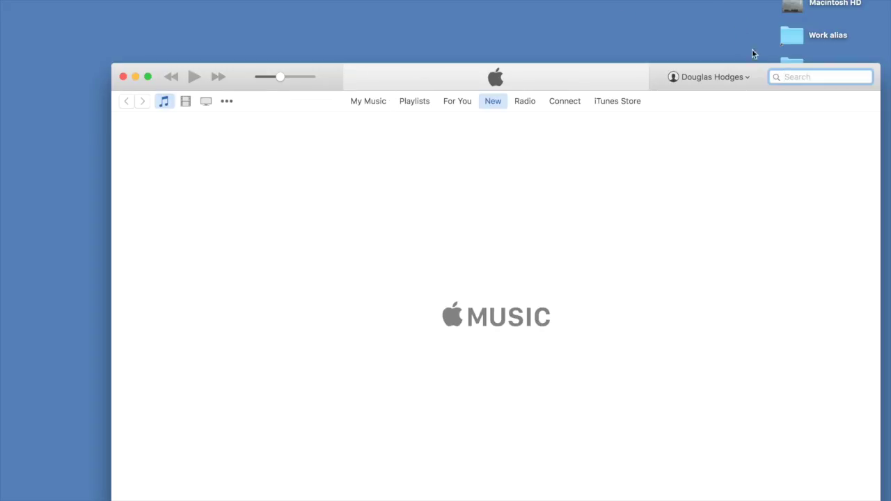
pyautogui.click(634, 101)
pyautogui.click(799, 77)
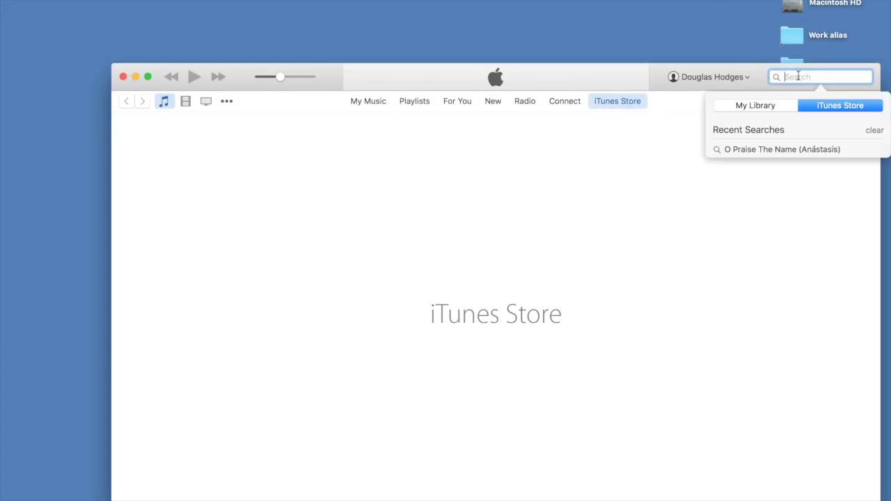
pyautogui.write('o come to the alter')
pyautogui.press('Return')
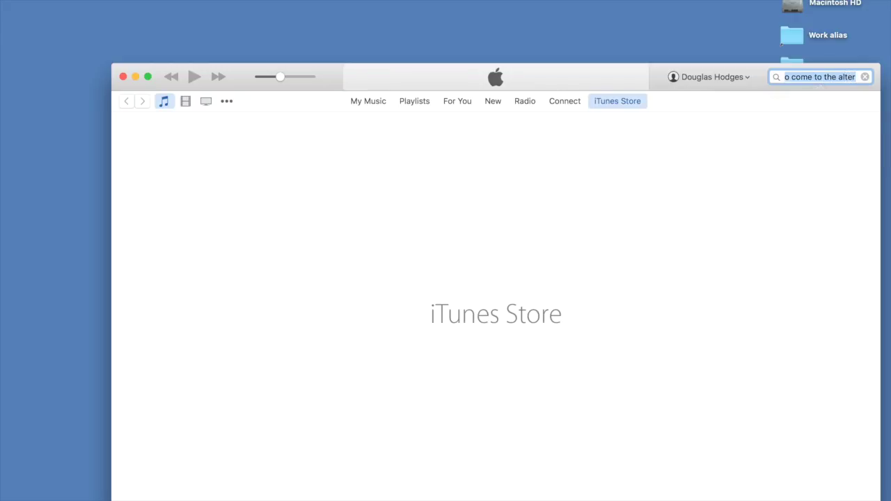
pyautogui.moveTo(330, 66); pyautogui.dragTo(267, 24)
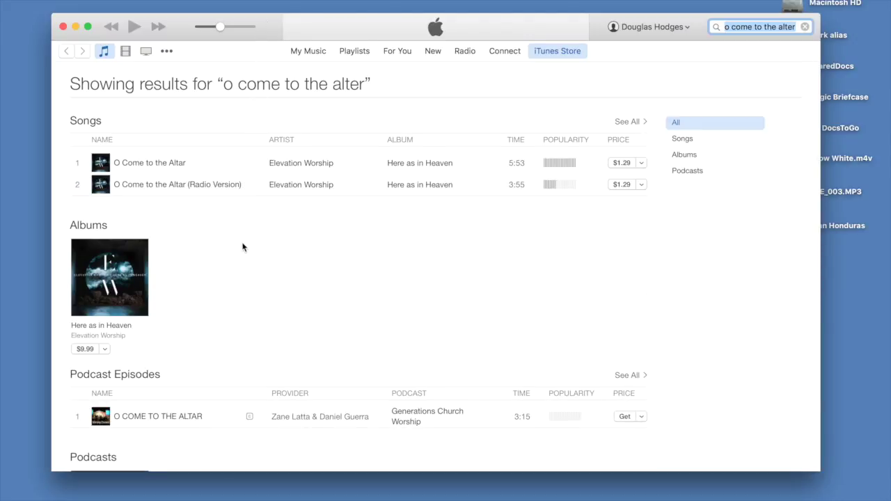
pyautogui.scroll(-1, 243, 247)
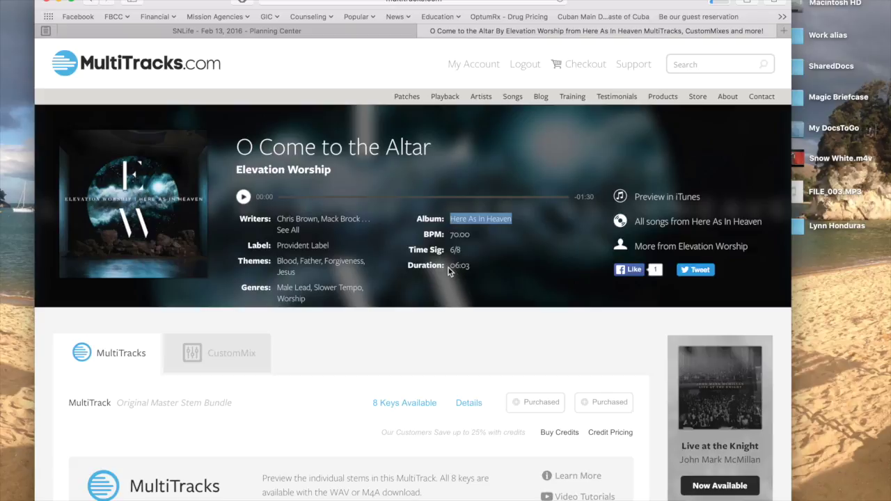
# Check the song's duration on its web page and buy the full-length O Come to the Altar track in iTunes, entering the Apple ID password
pyautogui.moveTo(449, 267); pyautogui.dragTo(470, 267)
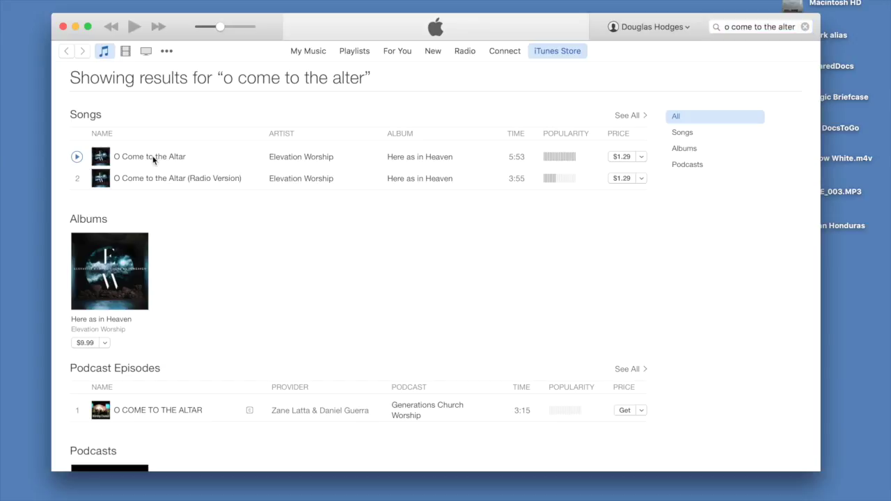
pyautogui.click(629, 158)
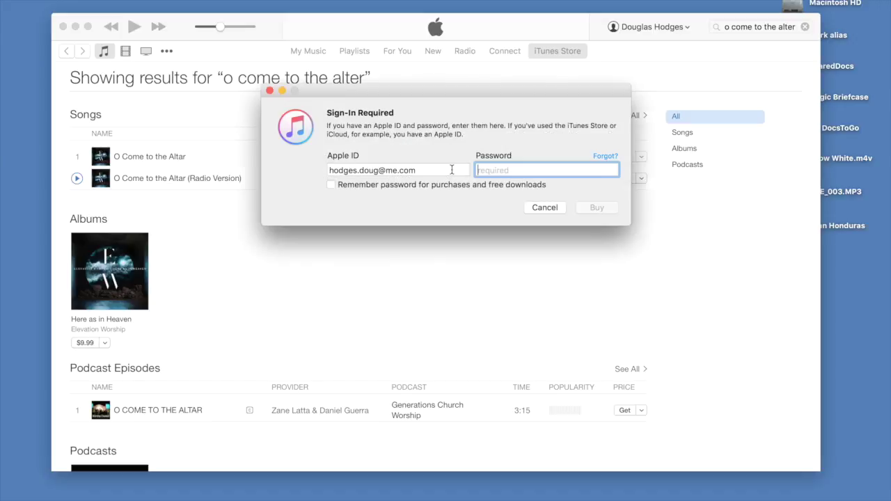
pyautogui.write('********')
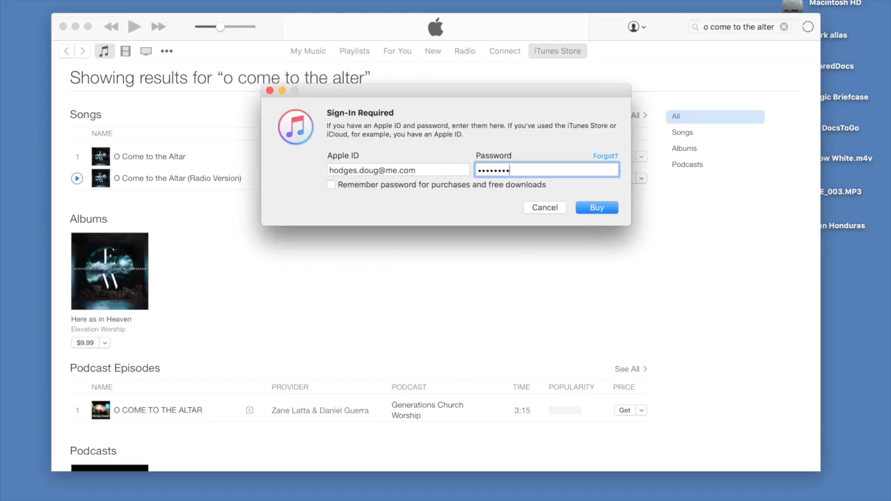
pyautogui.press('Return')
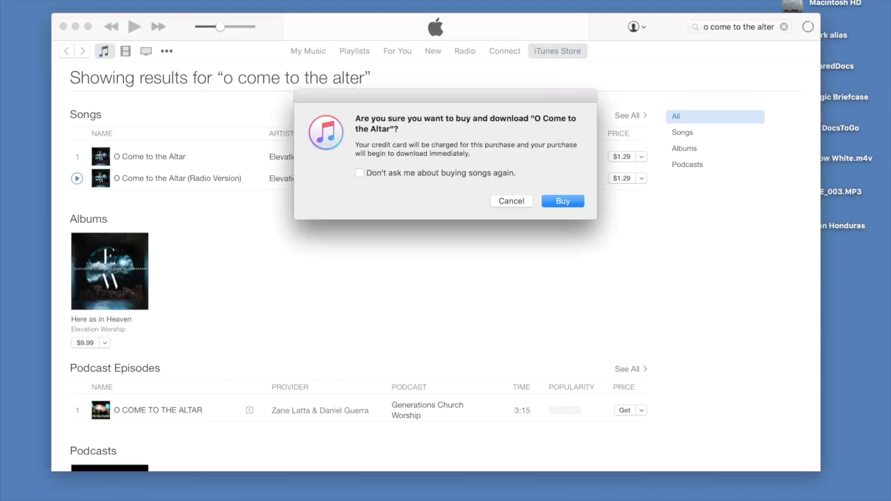
pyautogui.click(566, 206)
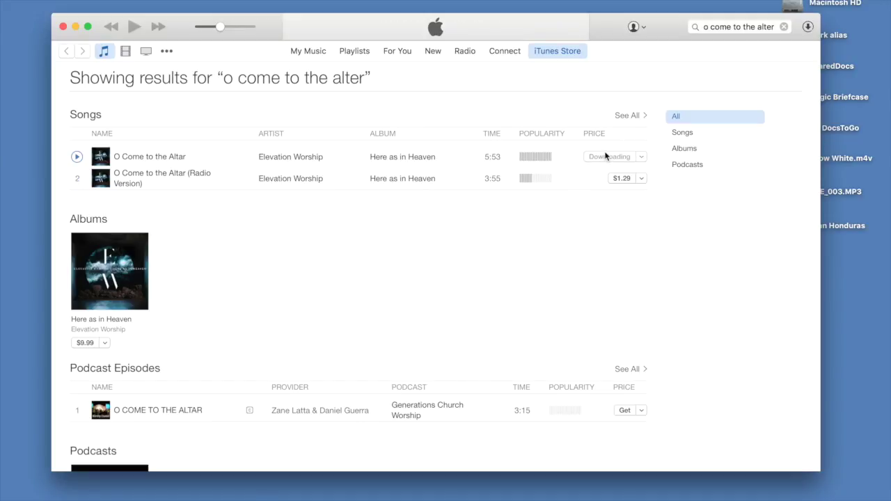
pyautogui.moveTo(602, 27); pyautogui.dragTo(559, 26)
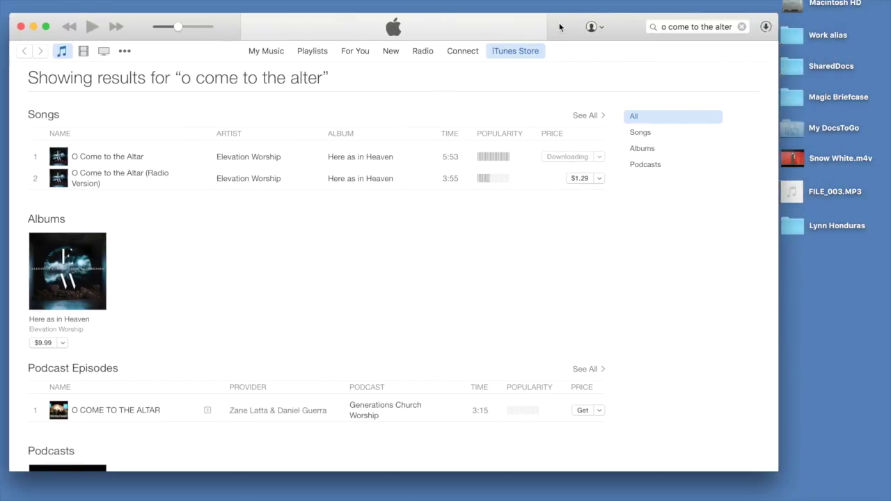
# Switch back to Safari and check the progress of the MultiTrack zip downloads
pyautogui.hotkey('ctrl', 'Right')
pyautogui.click(721, 3)
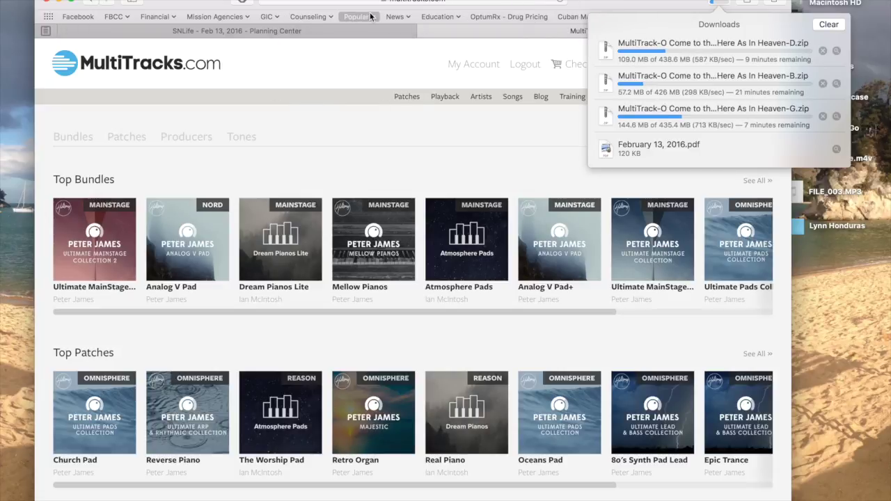
pyautogui.moveTo(580, 3); pyautogui.dragTo(578, 4)
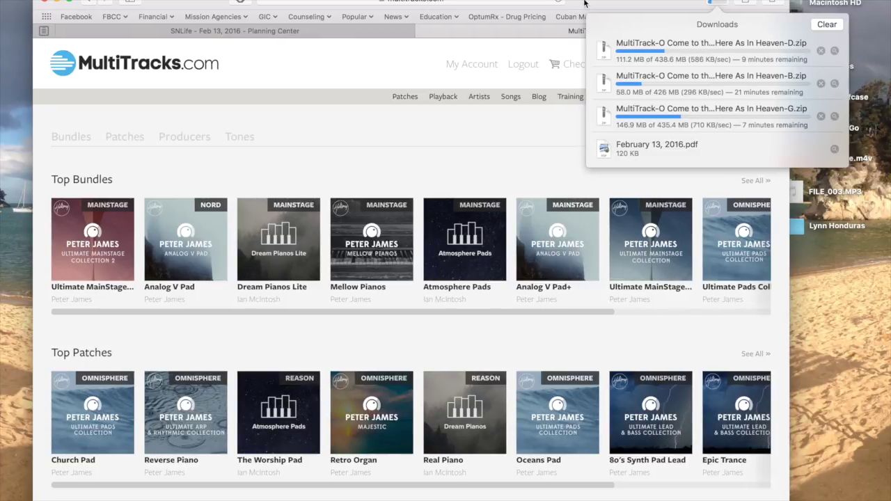
# Open the SongSelect site in a new browser tab and close the downloads list
pyautogui.press('super+t')
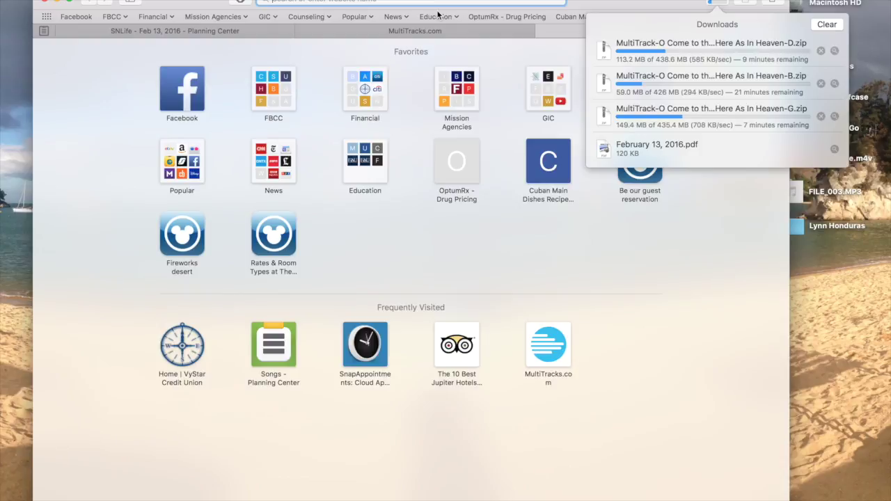
pyautogui.write('sung')
pyautogui.press('Return')
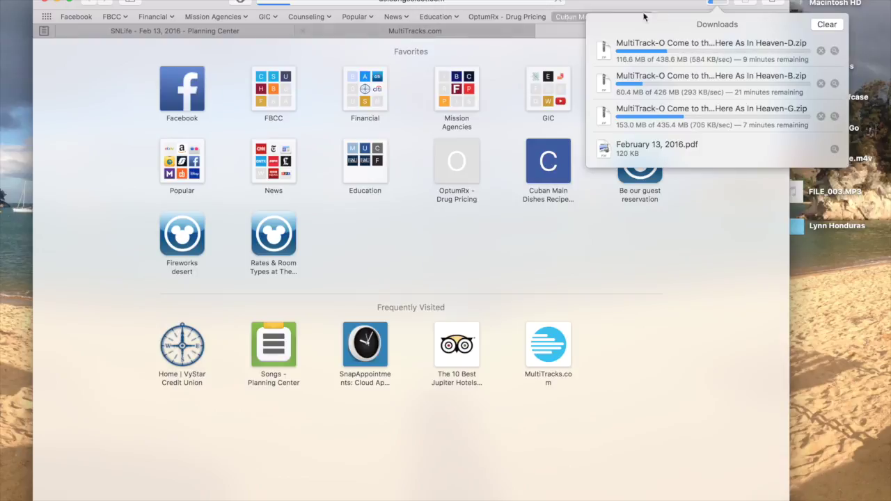
pyautogui.click(717, 7)
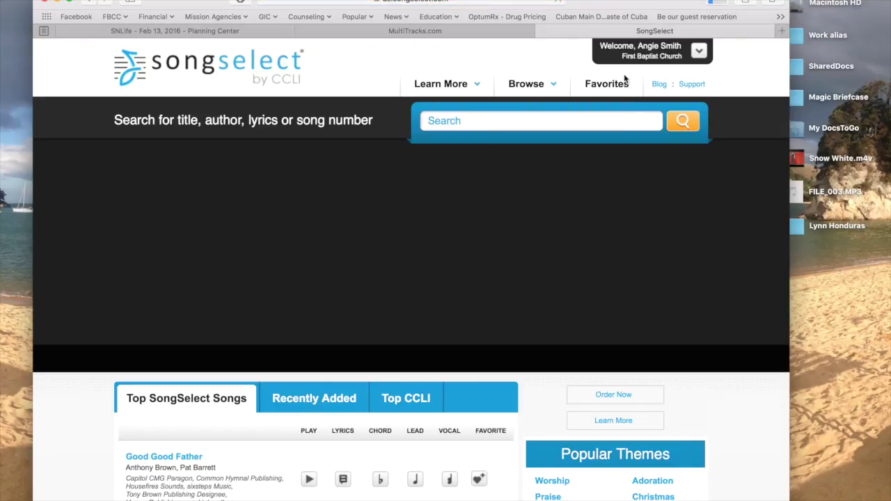
# Search SongSelect for "o come to the alter"
pyautogui.click(454, 121)
pyautogui.write('o')
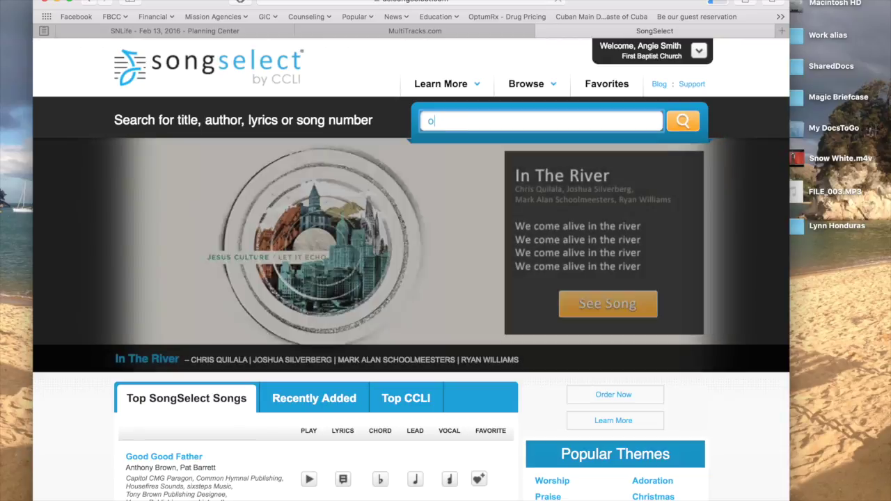
pyautogui.write(' c')
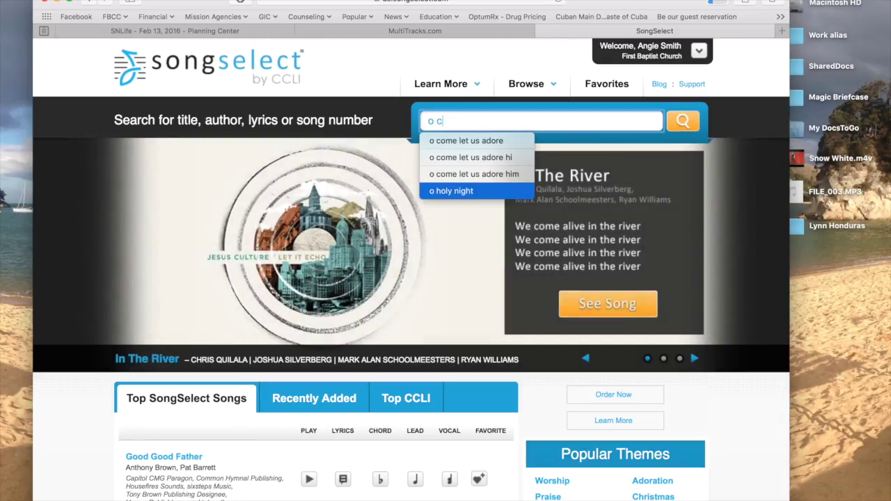
pyautogui.write('ome to the alter')
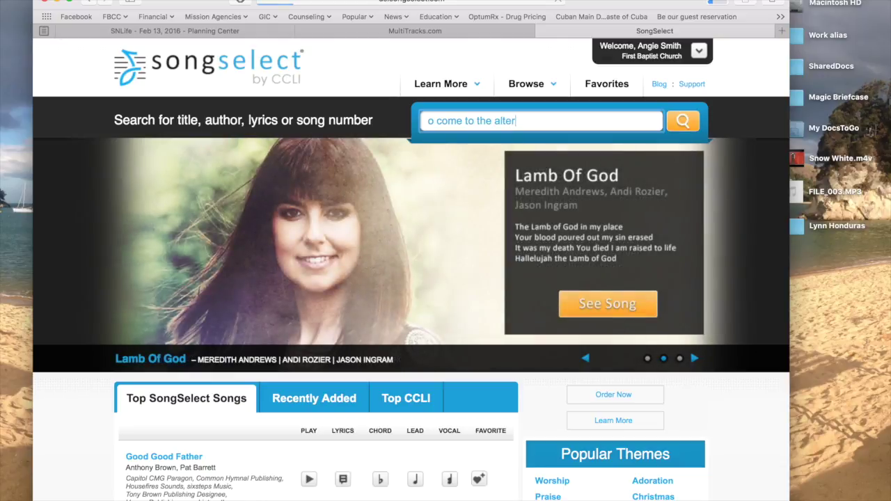
pyautogui.press('Return')
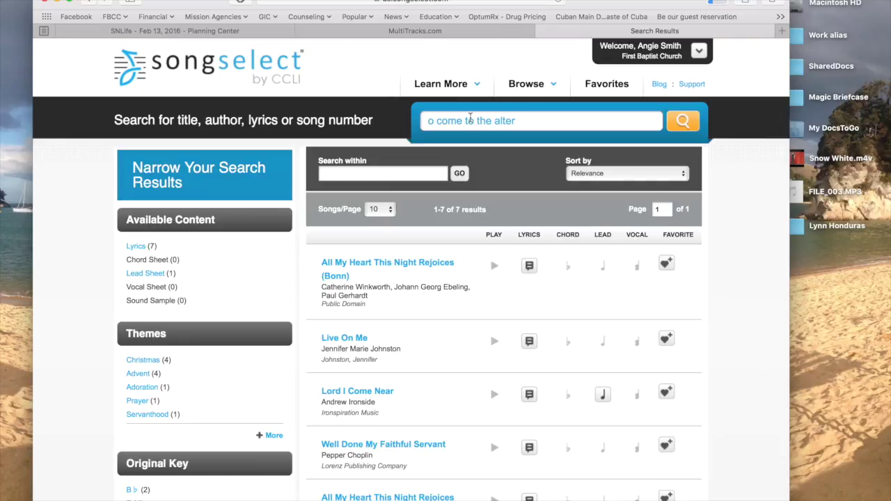
# Check the MultiTrack downloads in the browser and the status of the purchased song in iTunes, and return to Safari
pyautogui.click(375, 33)
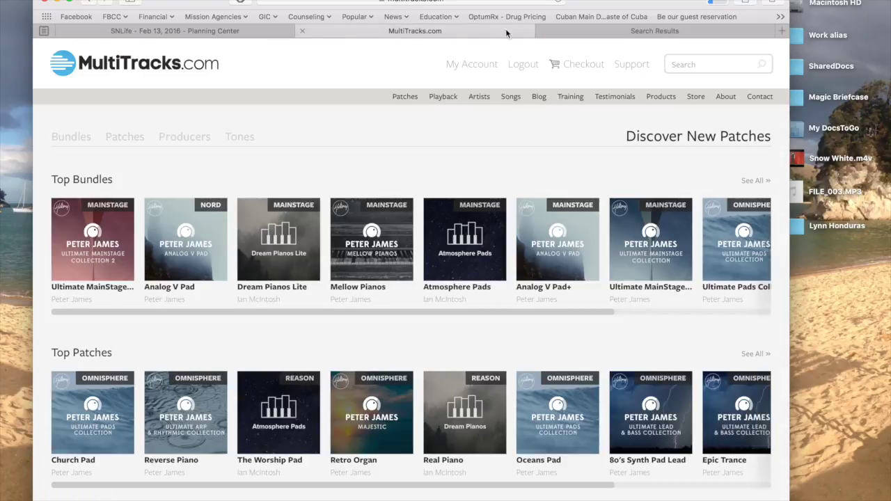
pyautogui.click(721, 4)
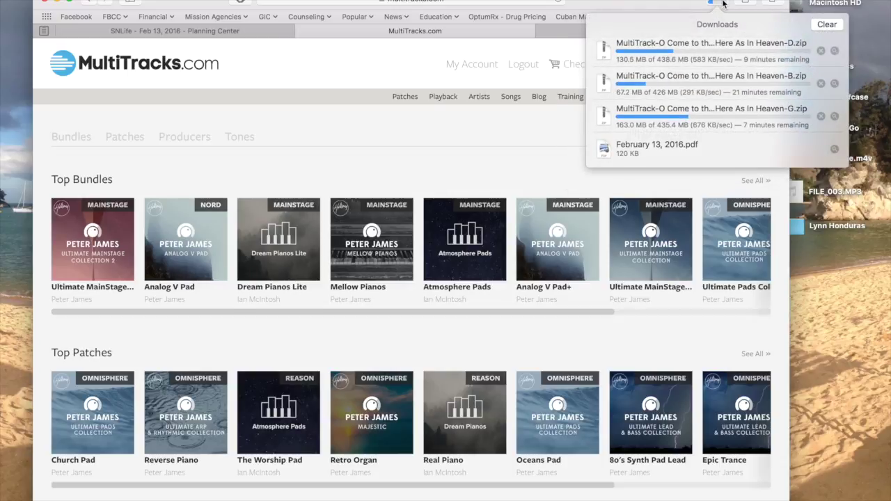
pyautogui.click(612, 17)
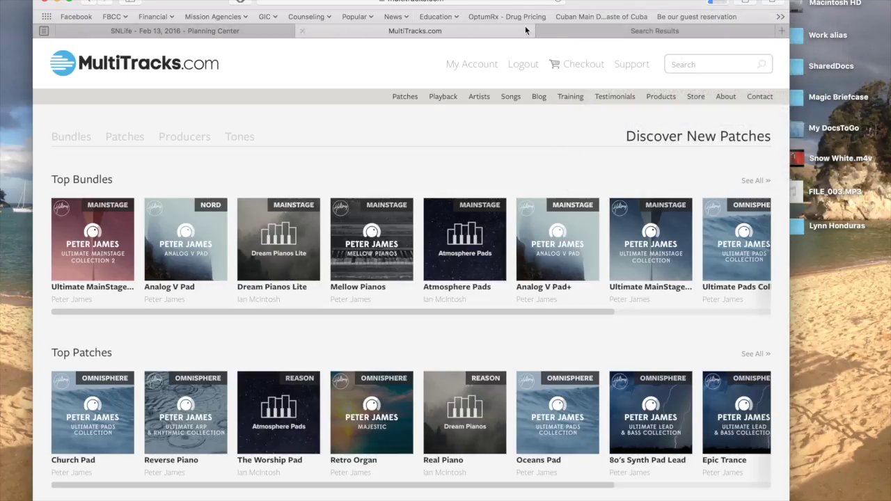
pyautogui.hotkey('ctrl', 'Left')
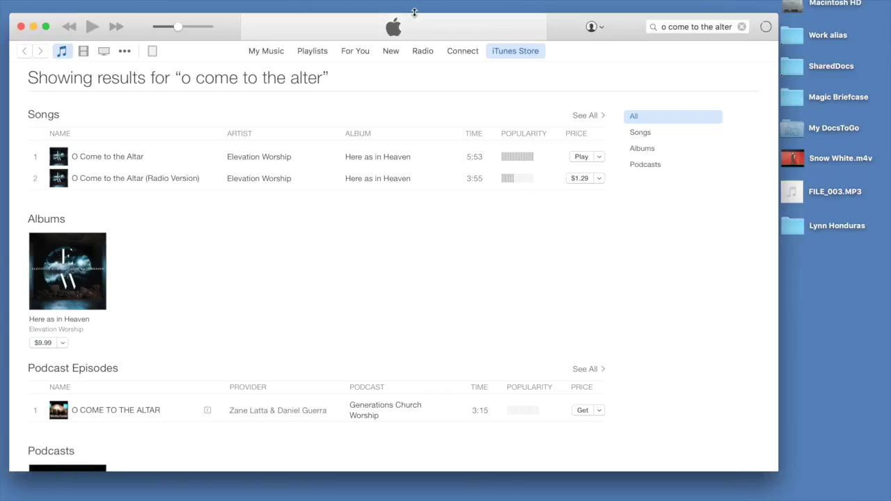
pyautogui.hotkey('ctrl', 'Right')
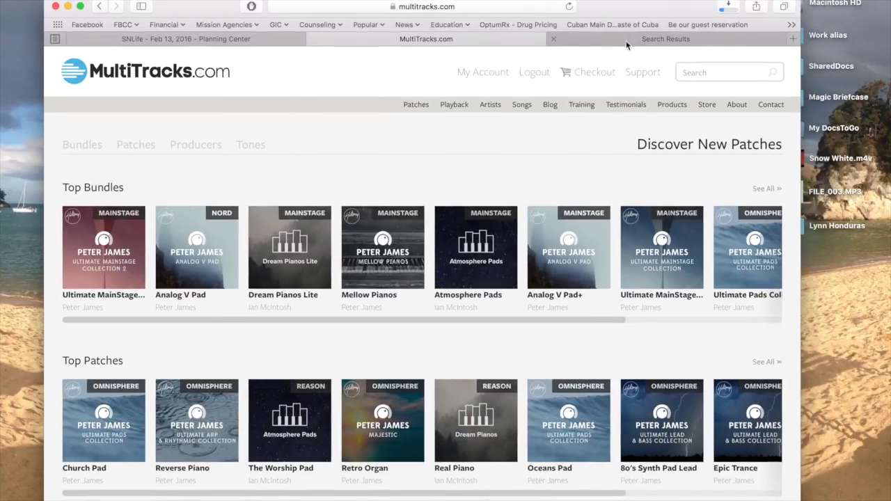
# Return to the SongSelect results and correct the search to "o come to the altar"
pyautogui.click(666, 39)
pyautogui.moveTo(537, 94)
pyautogui.click(534, 126)
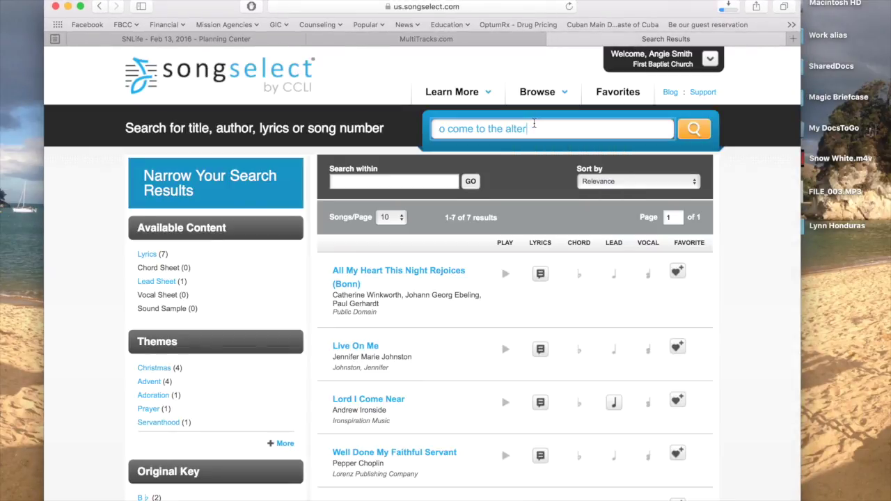
pyautogui.press('BackSpace')
pyautogui.press('BackSpace')
pyautogui.write('ar')
pyautogui.press('Return')
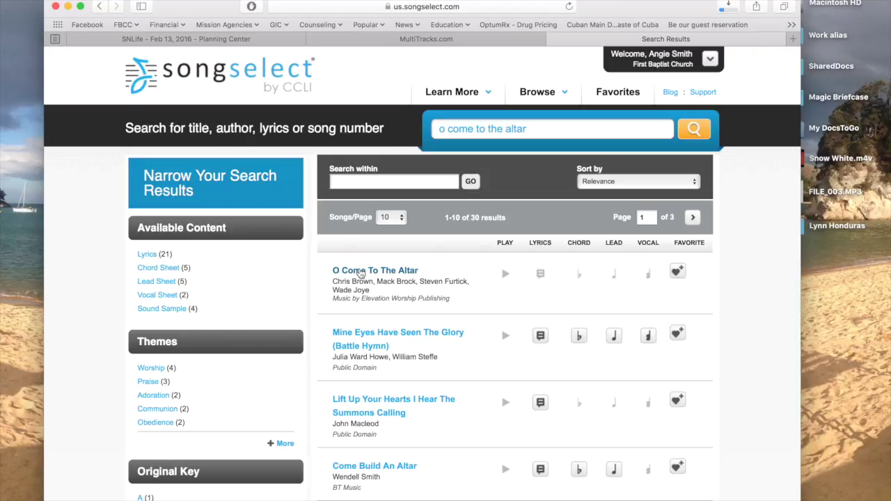
# Open the O Come To The Altar song page and review its song info and available content
pyautogui.click(361, 271)
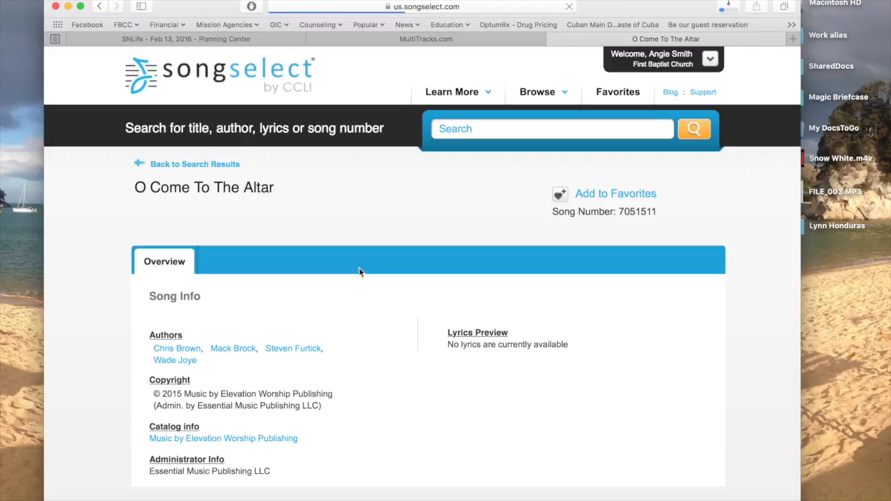
pyautogui.scroll(-3, 332, 408)
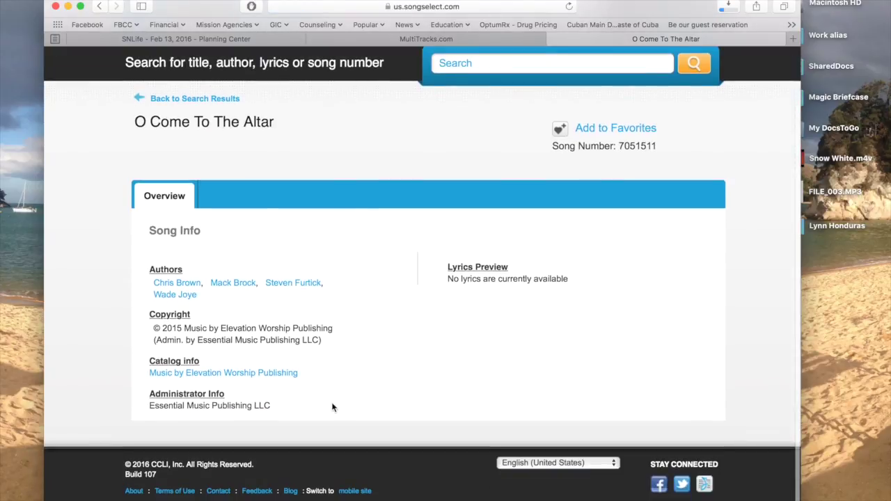
pyautogui.scroll(3, 332, 407)
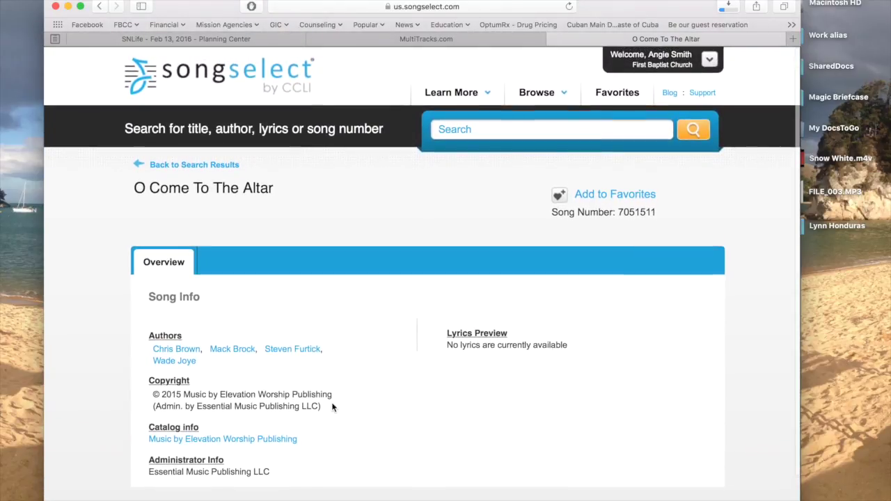
pyautogui.scroll(-1, 332, 408)
pyautogui.scroll(1, 333, 408)
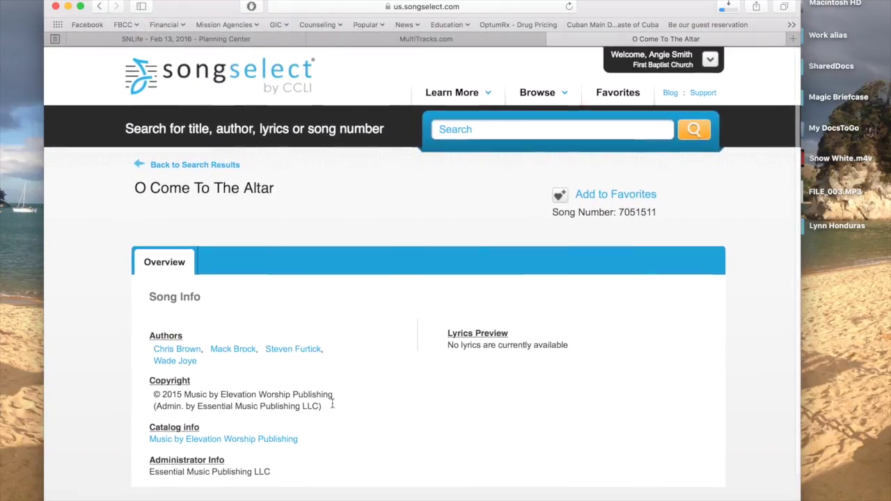
# Go to the PraiseCharts site, search for "o come to the altar" and open the Elevation Worship song page
pyautogui.click(403, 8)
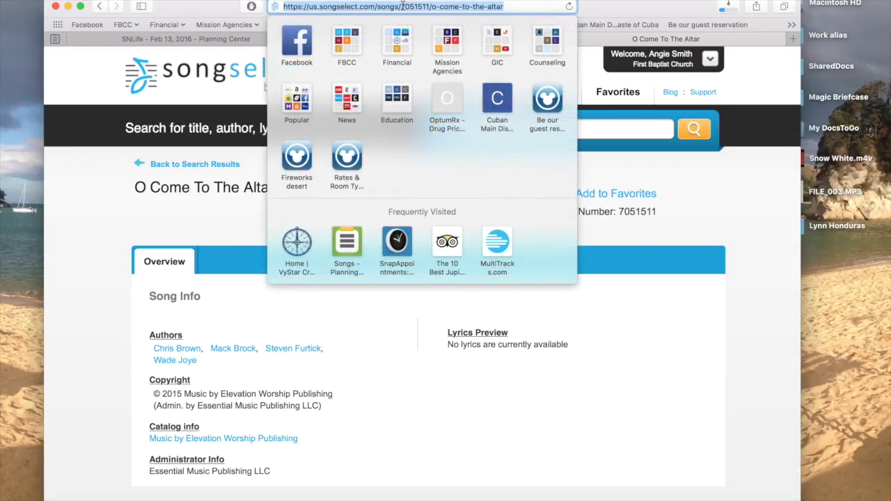
pyautogui.write('praise')
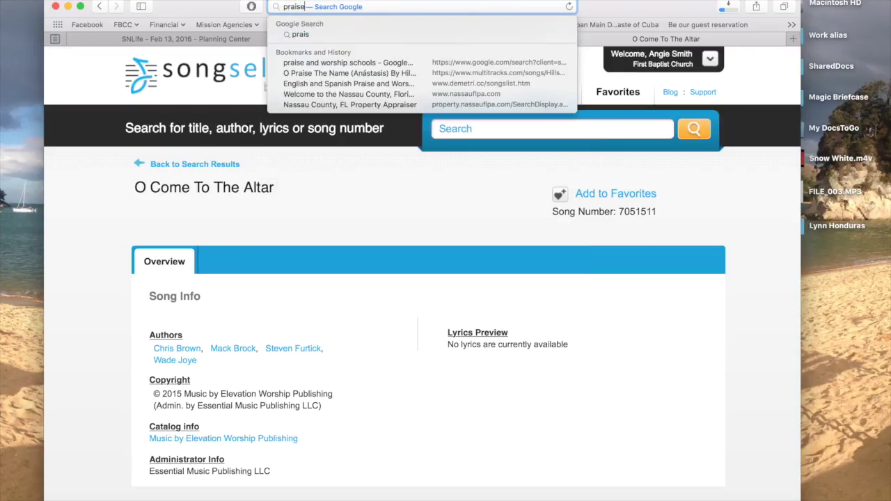
pyautogui.write('charts')
pyautogui.press('Return')
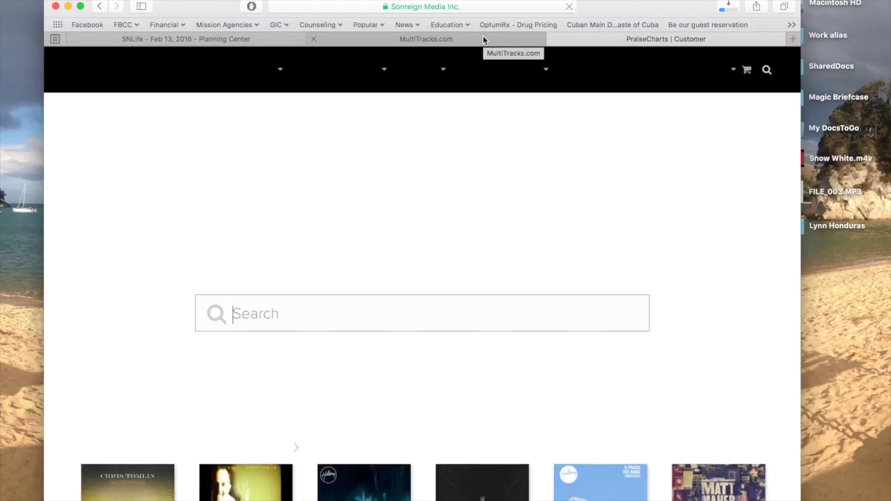
pyautogui.write('o come to the altar')
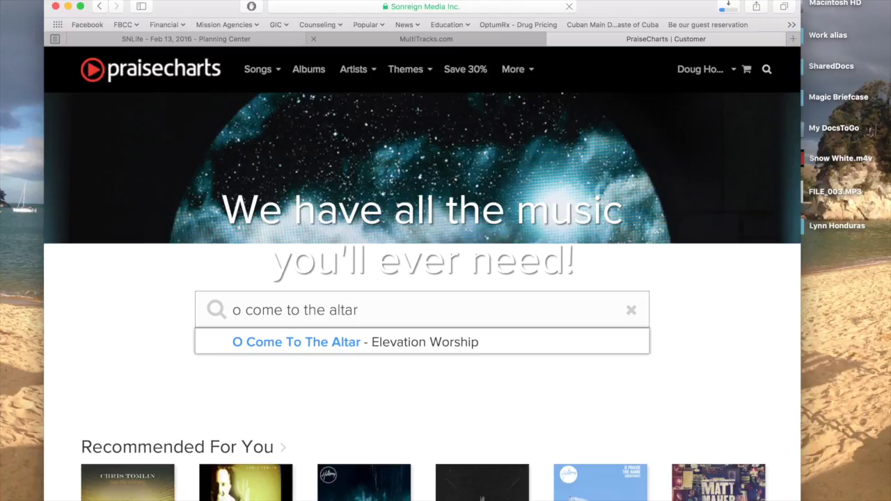
pyautogui.click(350, 342)
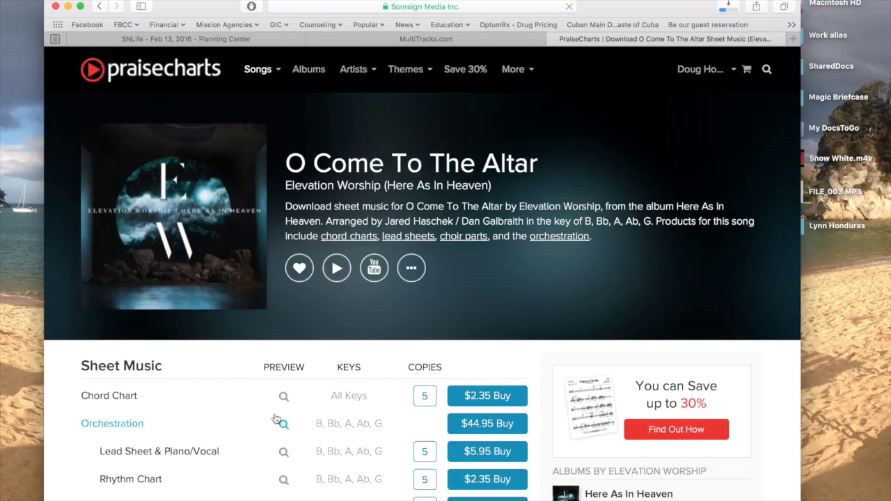
# Set the Chord Chart to 7 copies and add it to the cart
pyautogui.scroll(-3, 240, 438)
pyautogui.scroll(-2, 241, 438)
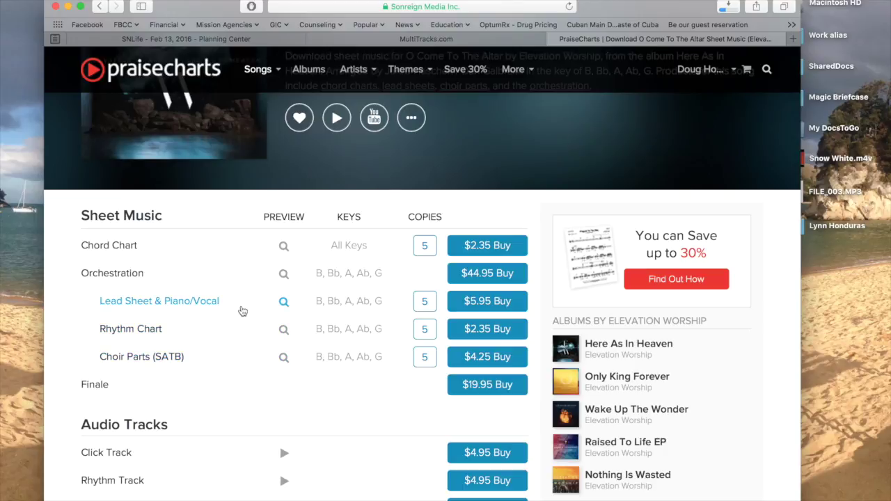
pyautogui.scroll(-2, 253, 305)
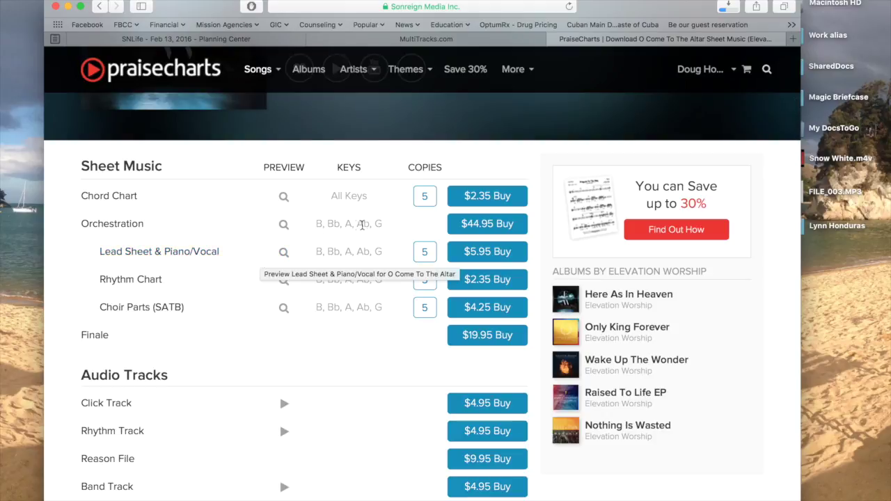
pyautogui.click(427, 198)
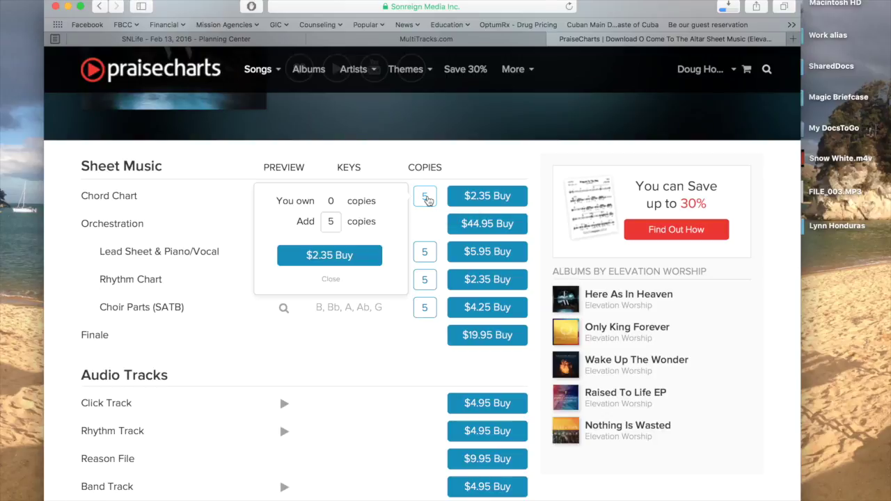
pyautogui.click(331, 222)
pyautogui.press('BackSpace')
pyautogui.write('7')
pyautogui.click(327, 255)
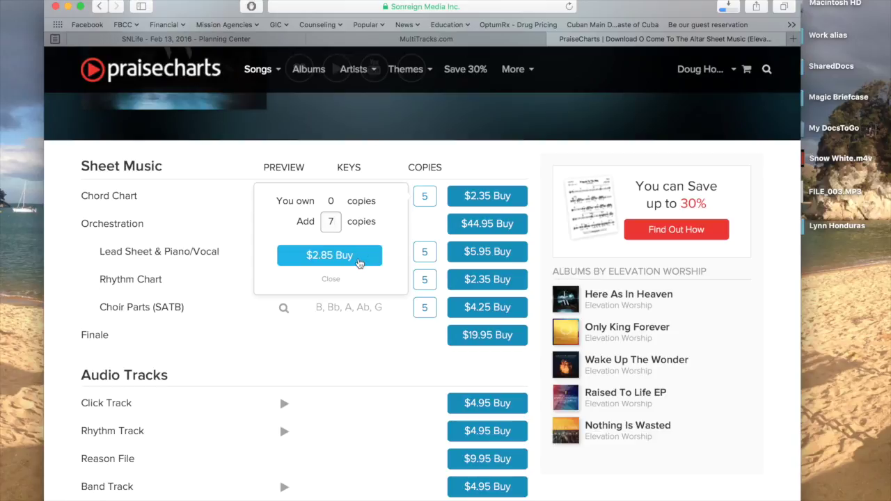
pyautogui.click(359, 257)
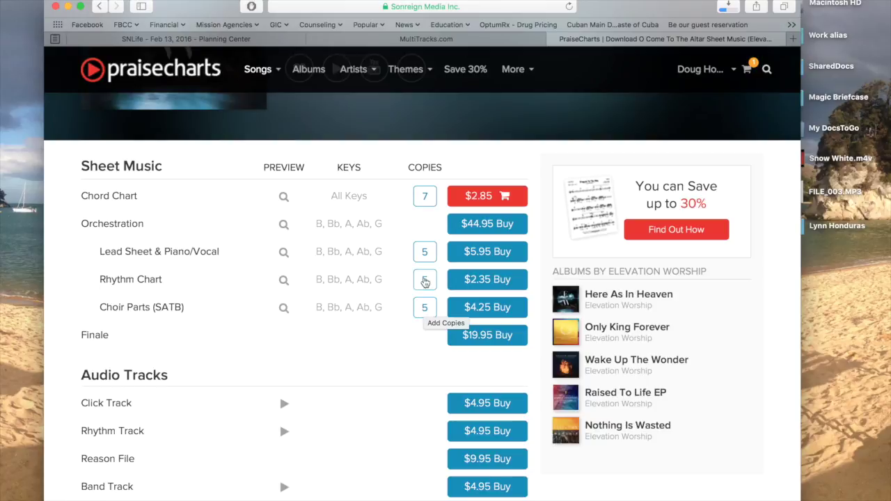
# Add 5 copies of the Lead Sheet & Piano/Vocal to the cart
pyautogui.click(424, 252)
pyautogui.click(335, 276)
pyautogui.press('BackSpace')
pyautogui.write('1')
pyautogui.press('BackSpace')
pyautogui.write('3')
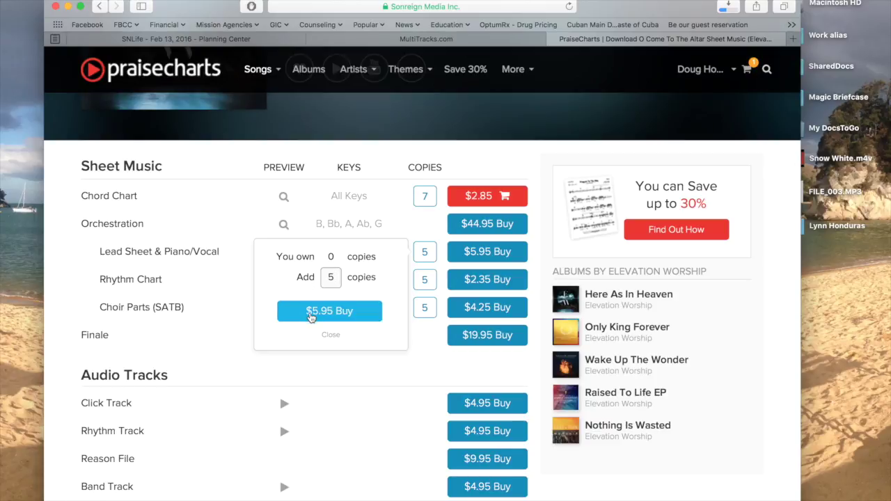
pyautogui.click(301, 312)
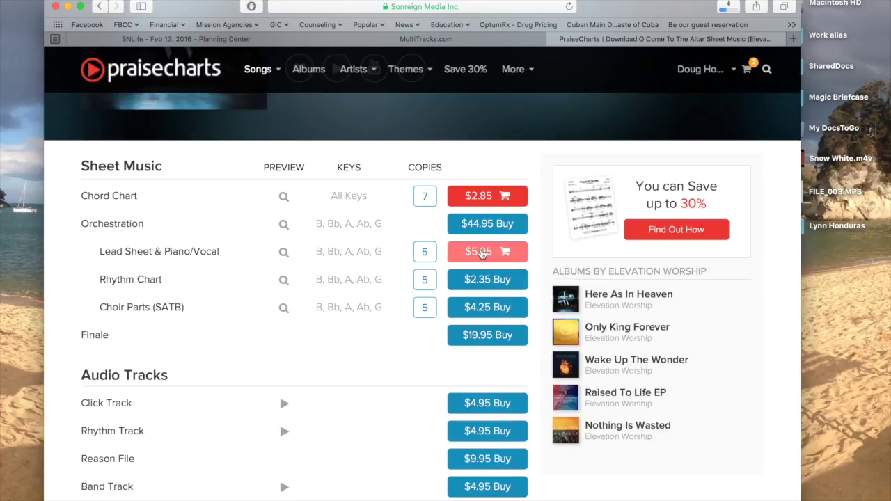
# Review the remaining sheet music, audio tracks, song info and lyrics on the song page
pyautogui.scroll(-2, 327, 291)
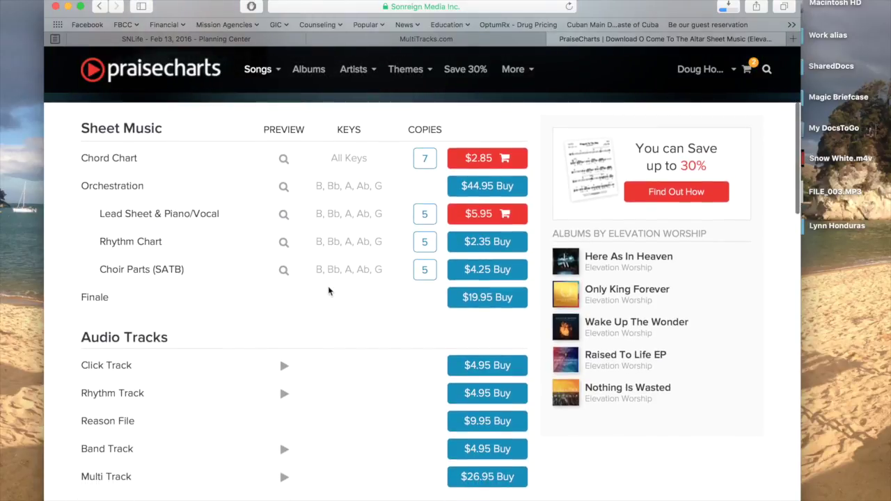
pyautogui.scroll(-2, 330, 291)
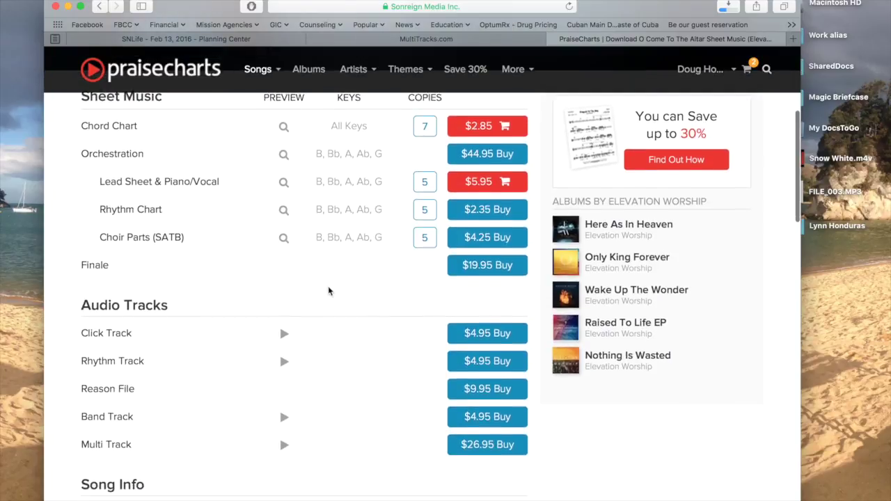
pyautogui.scroll(-5, 328, 290)
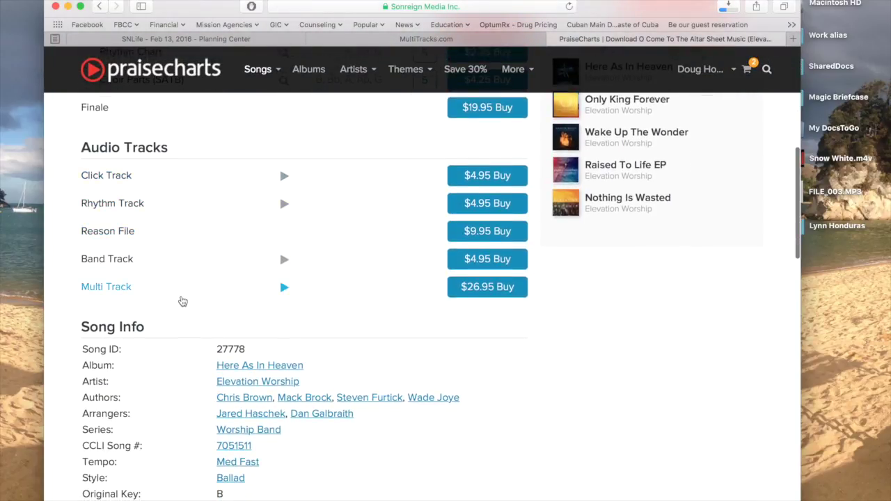
pyautogui.scroll(-2, 181, 302)
pyautogui.scroll(4, 182, 301)
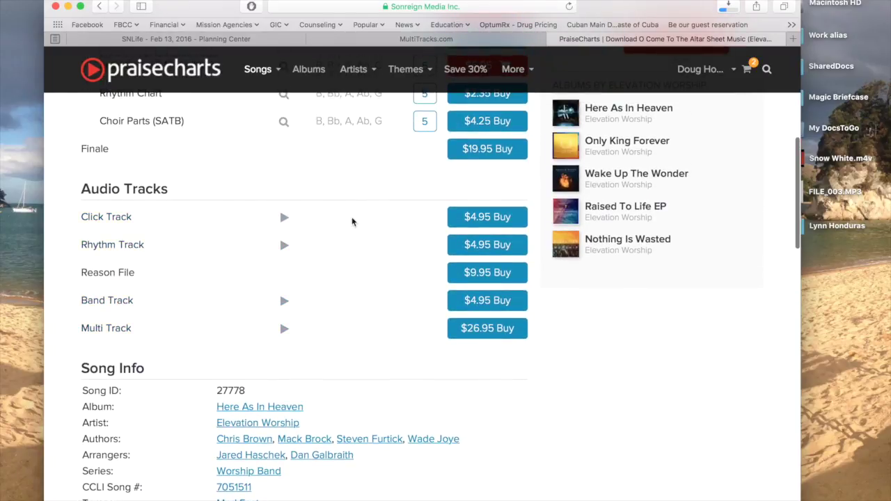
pyautogui.scroll(-20, 371, 288)
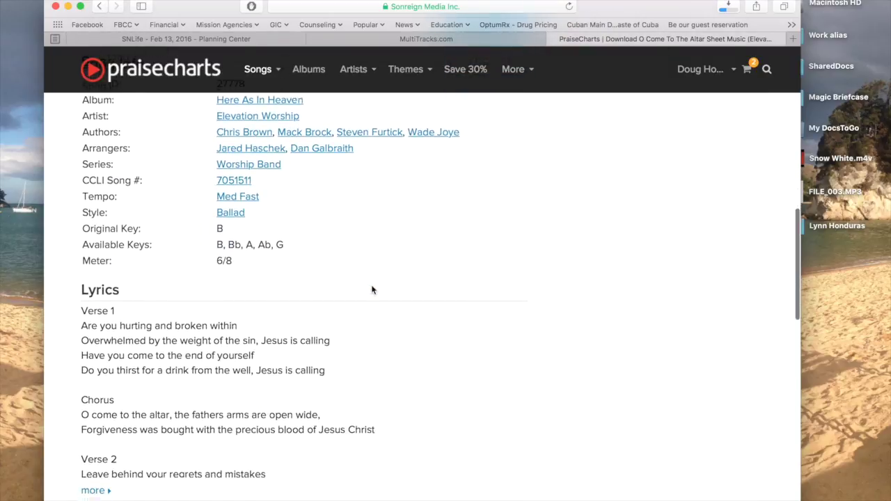
pyautogui.scroll(20, 372, 290)
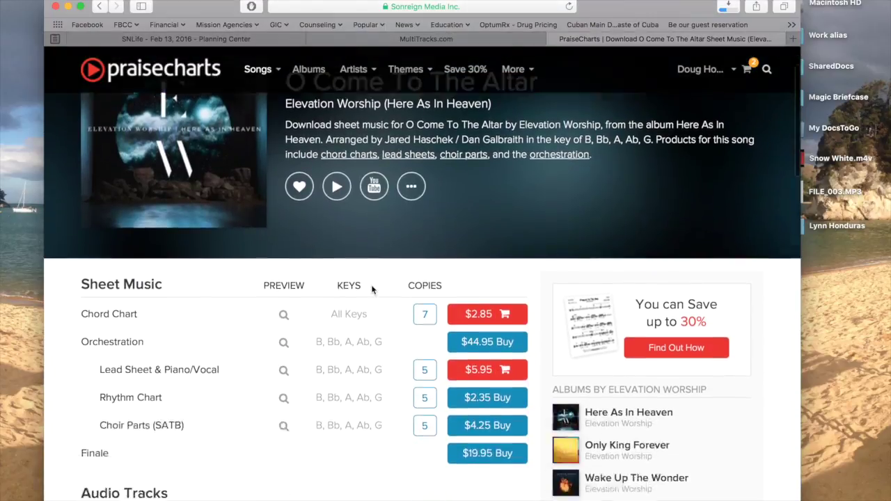
pyautogui.scroll(3, 372, 290)
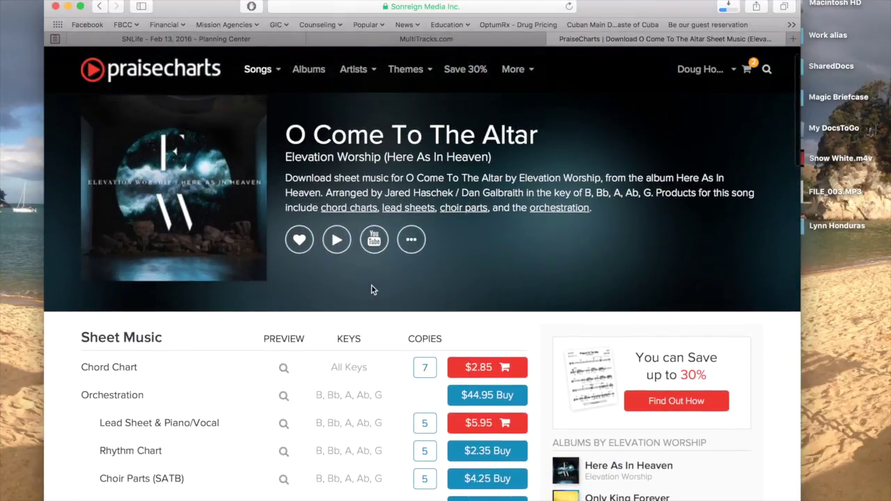
# Open the shopping cart and check out the Chord Chart and Lead Sheet & Piano/Vocal order
pyautogui.click(751, 69)
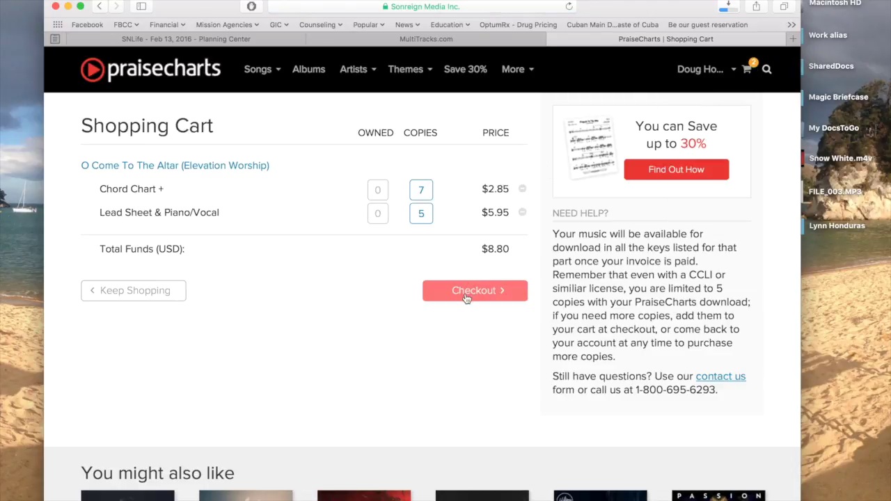
pyautogui.click(467, 298)
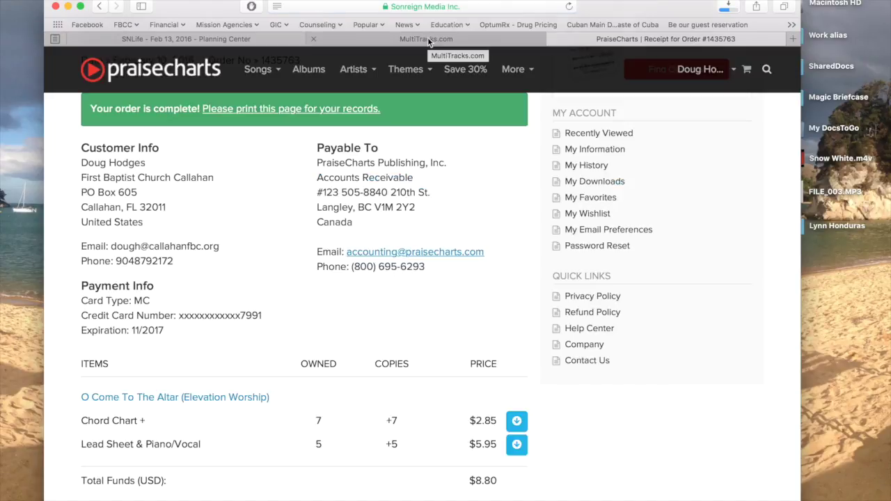
# Return to Planning Center and open the SNLife song library
pyautogui.click(238, 38)
pyautogui.moveTo(220, 78)
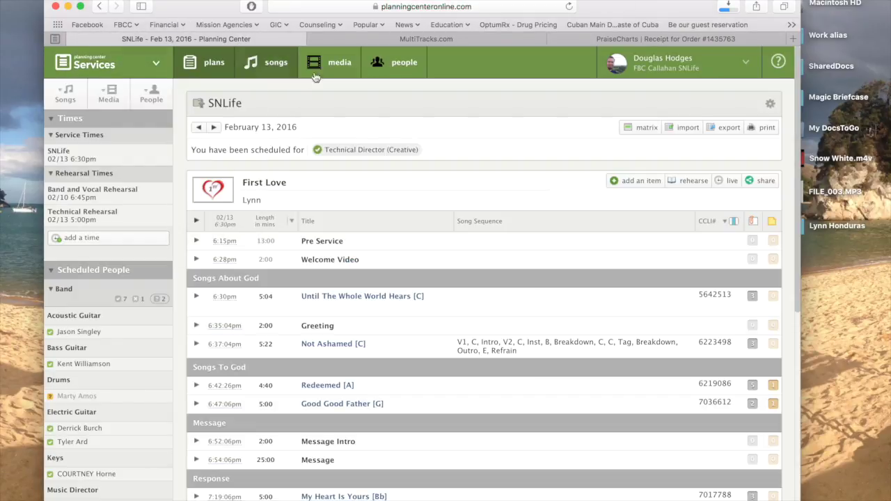
pyautogui.click(256, 61)
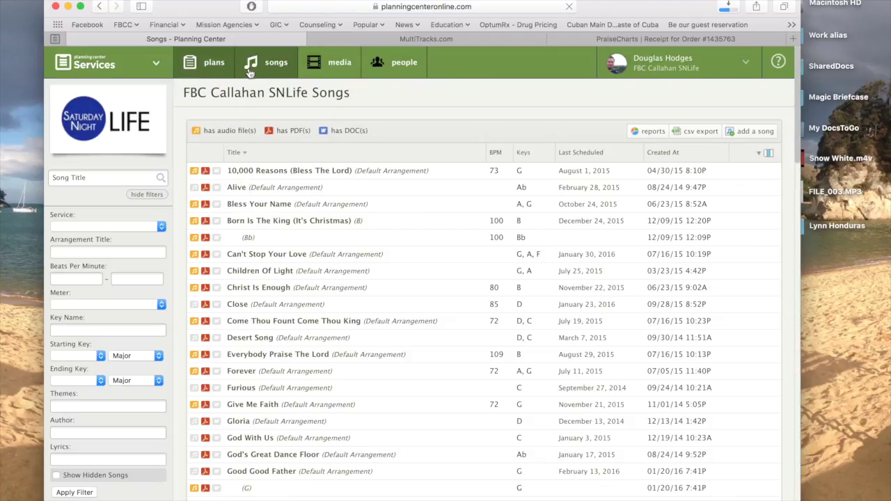
# Start a new song and fill in its title from the CCLI match for "O Come To The Altar"
pyautogui.click(744, 139)
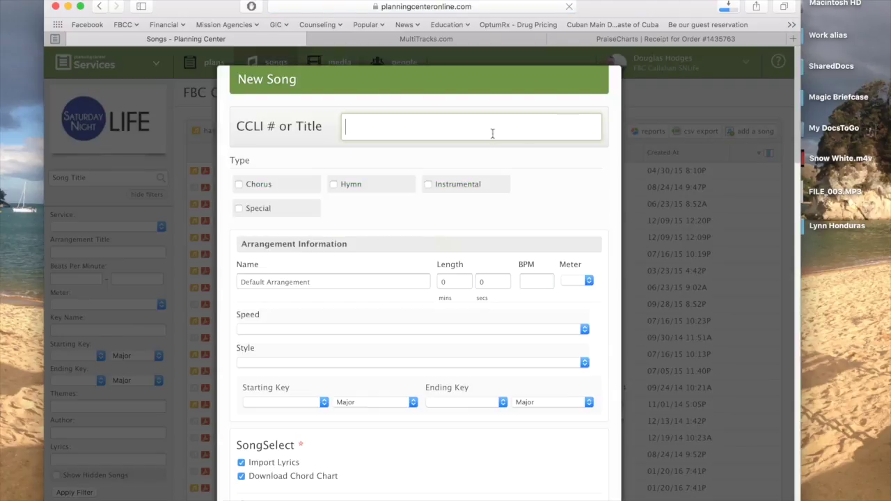
pyautogui.write('o co')
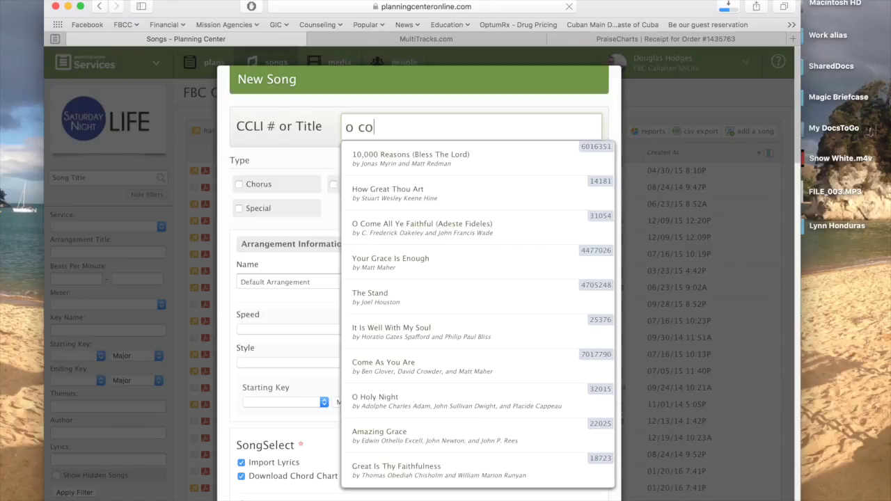
pyautogui.write('me to the')
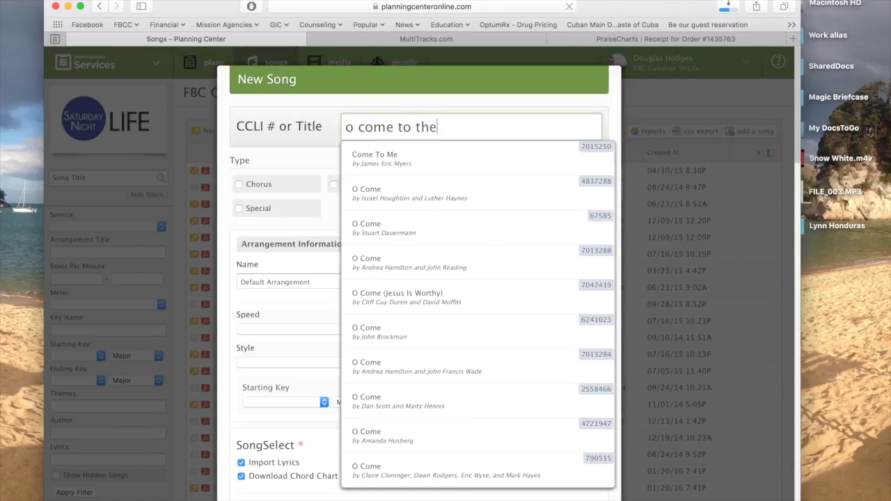
pyautogui.write(' altar')
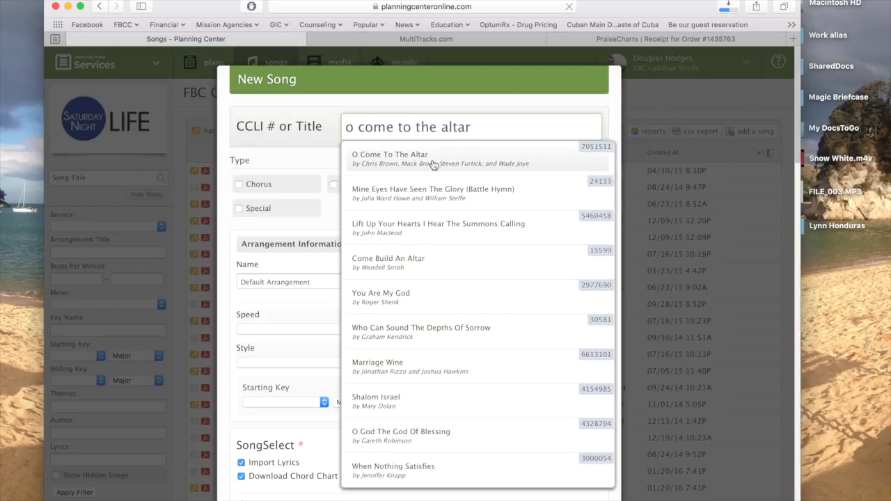
pyautogui.click(433, 164)
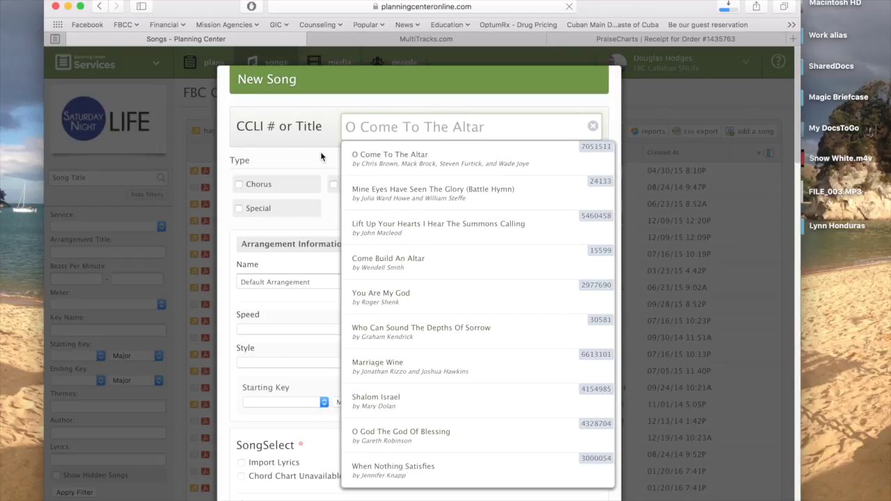
# Set the new song's type to Chorus and its starting key to G, and check the remaining form options
pyautogui.click(241, 186)
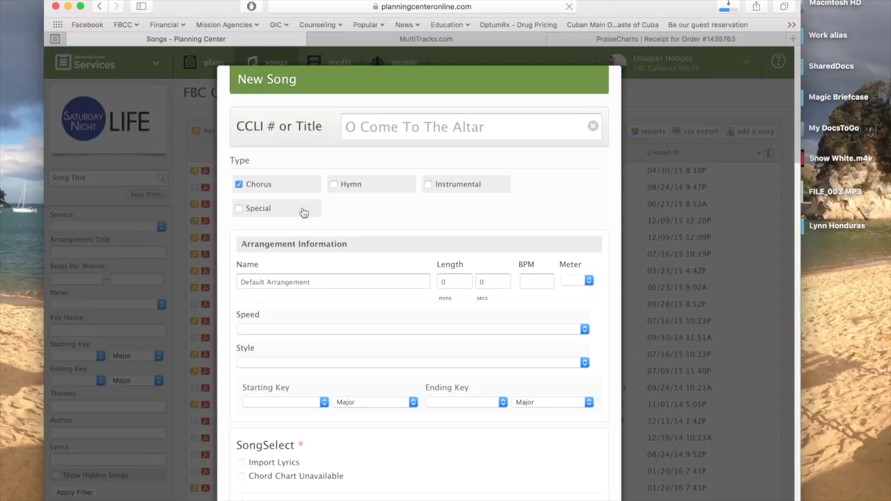
pyautogui.click(350, 403)
pyautogui.click(350, 403)
pyautogui.click(295, 402)
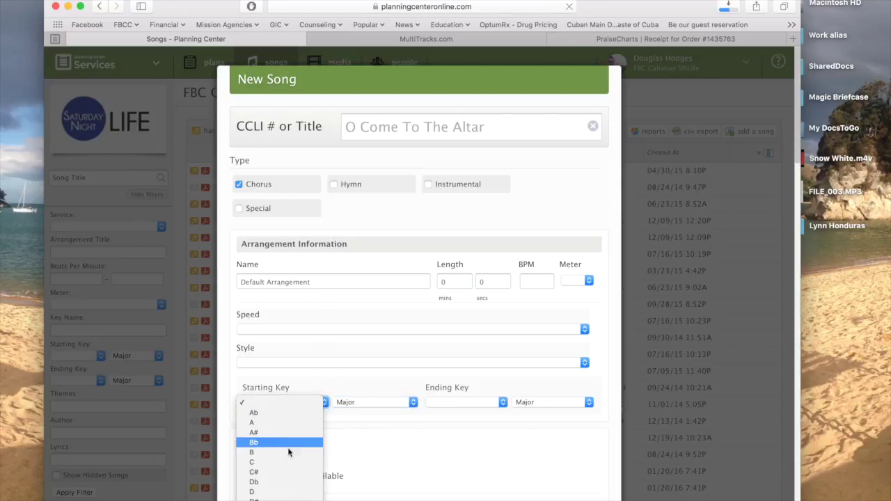
pyautogui.scroll(-5, 296, 477)
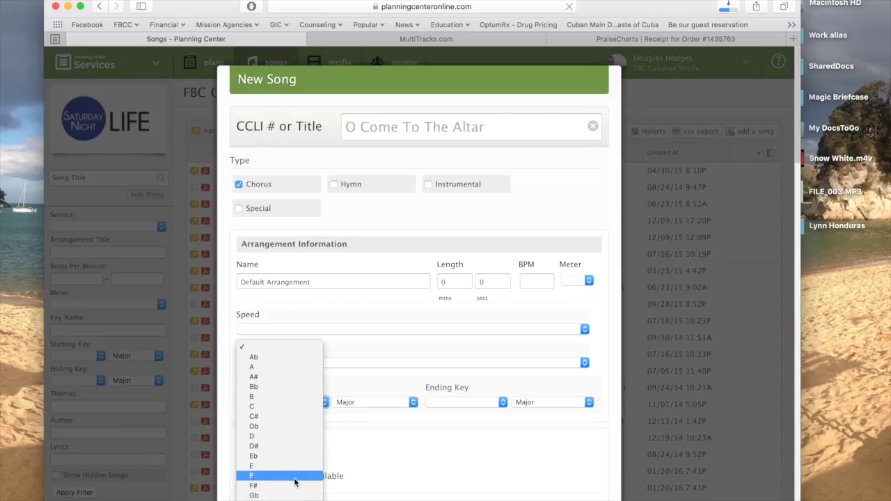
pyautogui.click(252, 446)
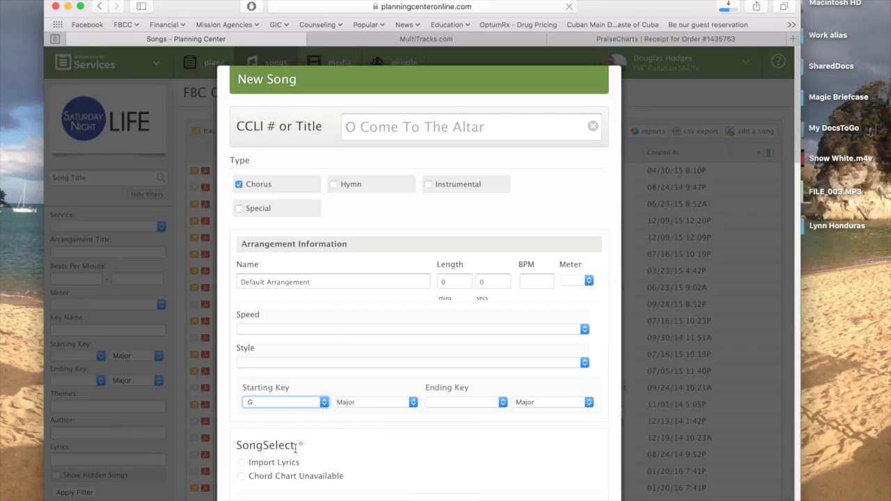
pyautogui.scroll(-3, 344, 438)
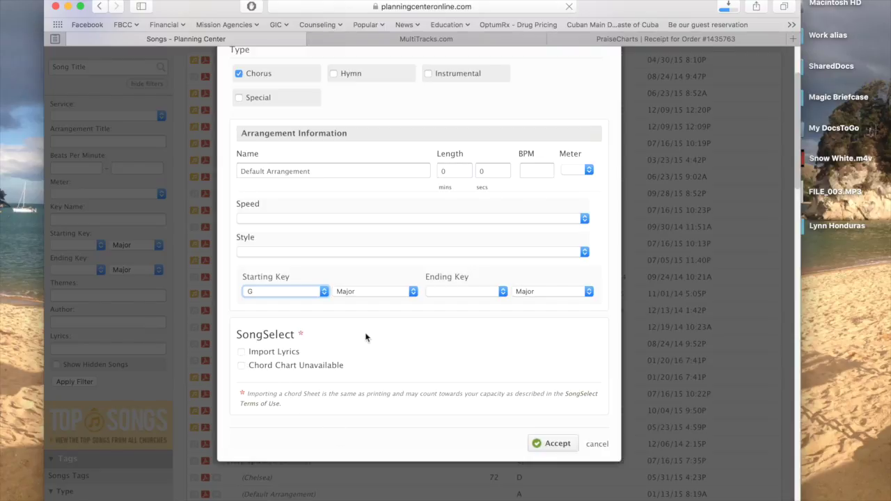
pyautogui.scroll(3, 401, 324)
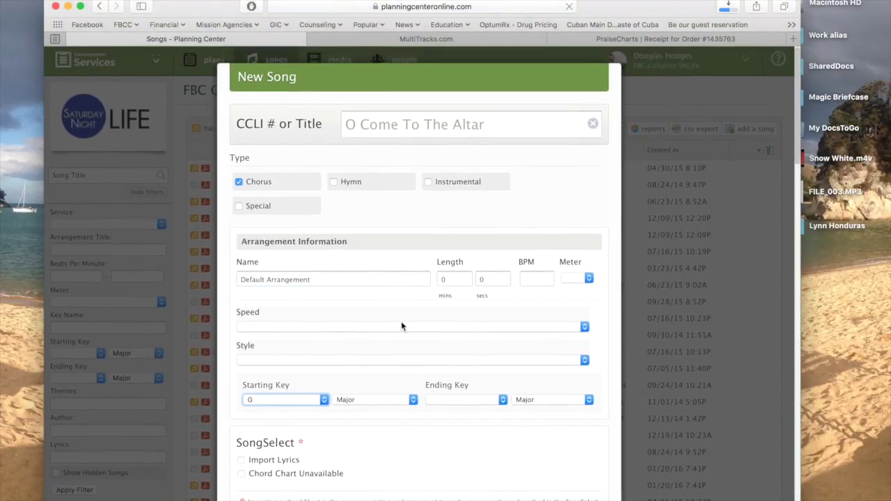
pyautogui.scroll(-3, 401, 326)
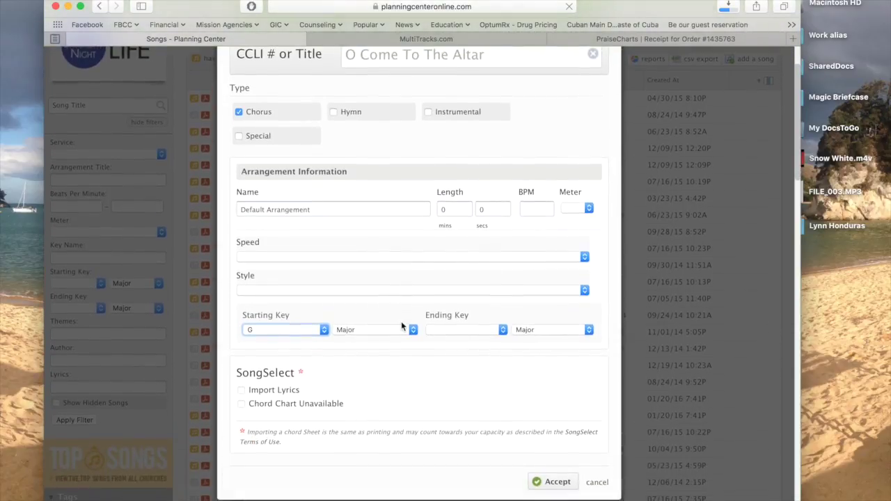
# Accept the completed new song form to create O Come To The Altar
pyautogui.scroll(3, 401, 325)
pyautogui.scroll(-3, 401, 326)
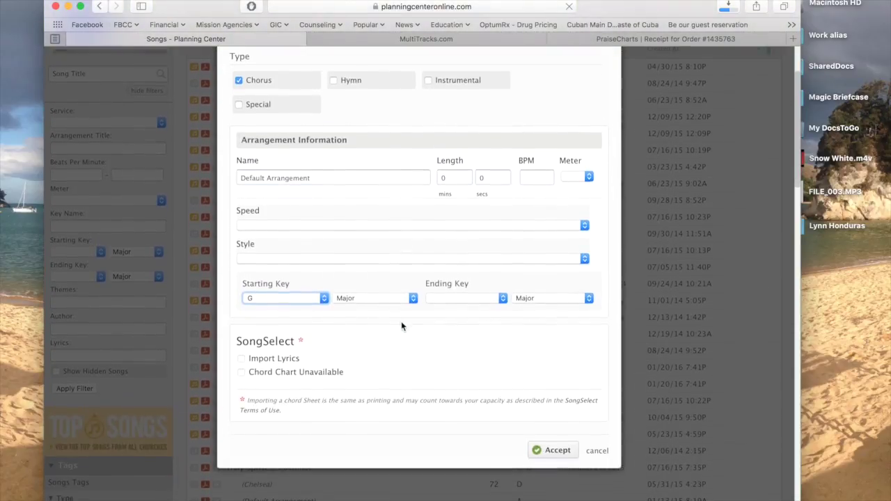
pyautogui.click(556, 451)
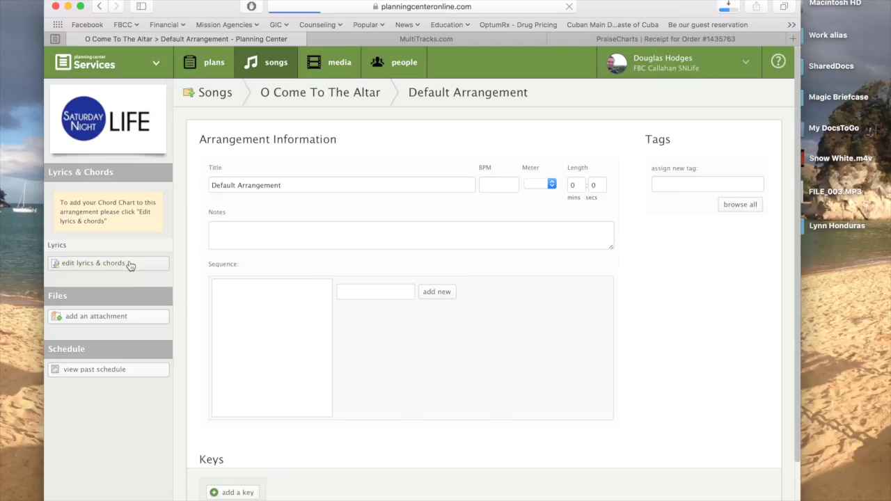
# Look at the options in the arrangement's lyrics and chords editor, and return to the arrangement
pyautogui.click(129, 264)
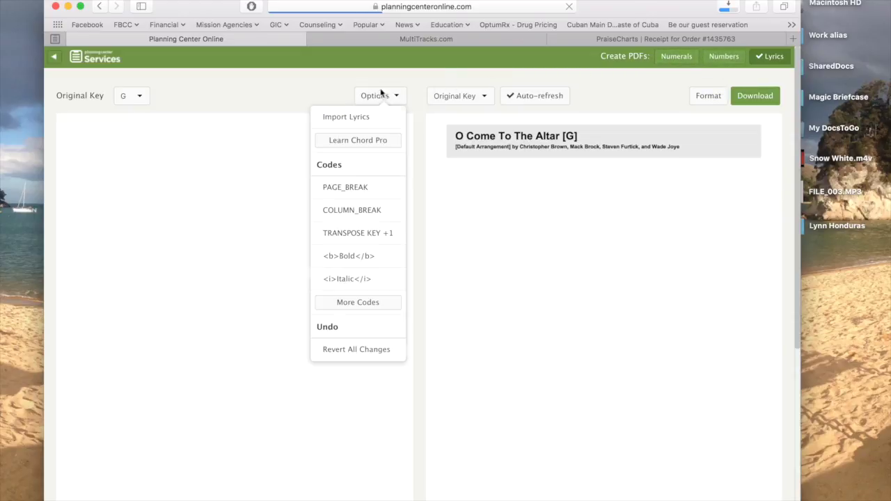
pyautogui.click(54, 56)
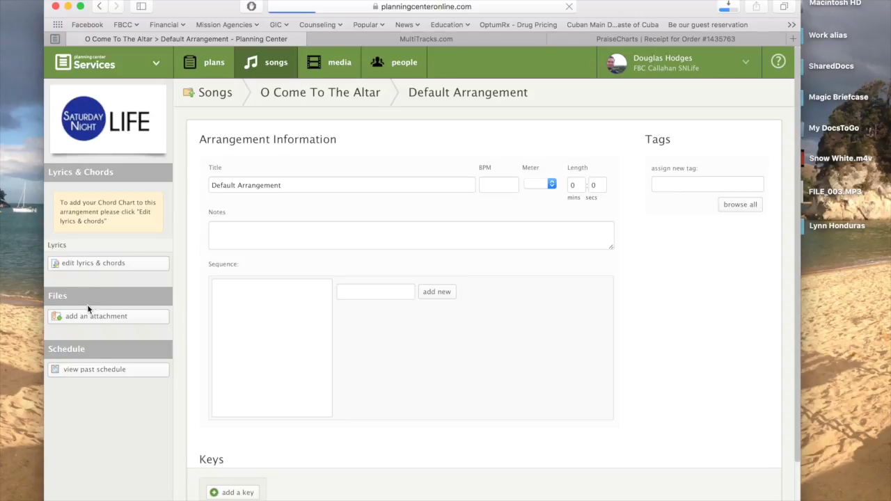
# Try to load the song's PraiseCharts files as attachments, check the progress of the browser downloads, and close the attachments
pyautogui.click(88, 318)
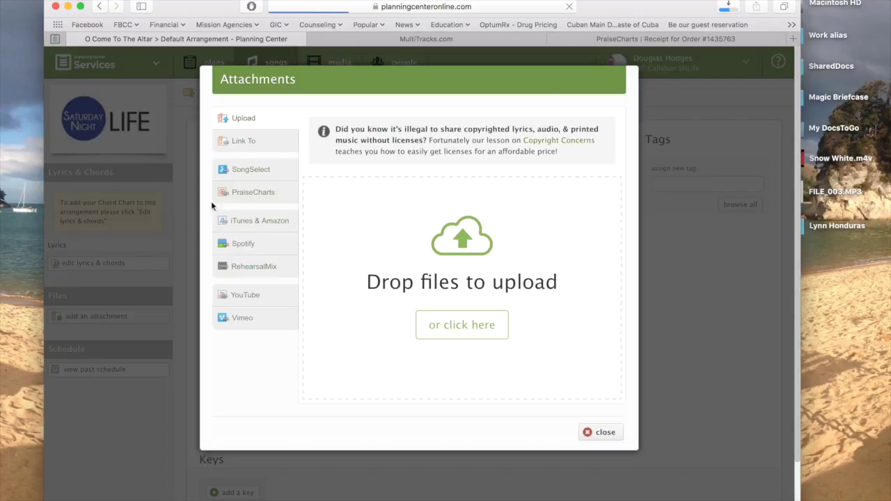
pyautogui.click(252, 195)
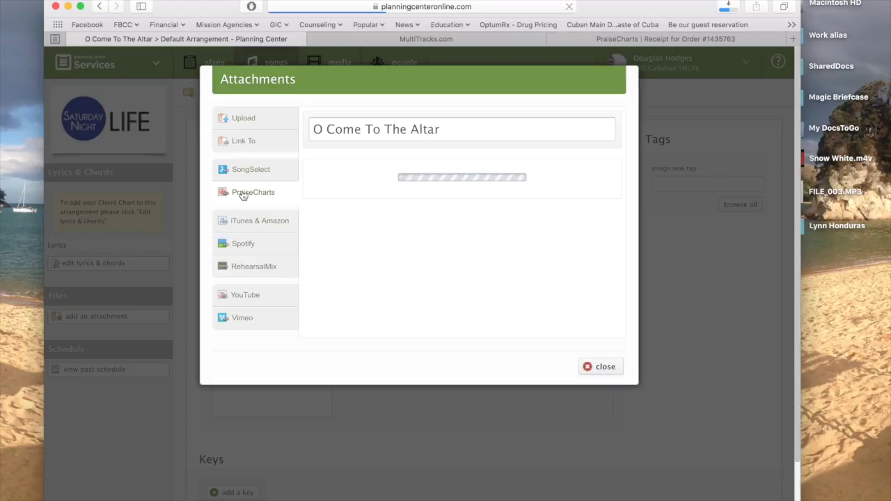
pyautogui.click(729, 8)
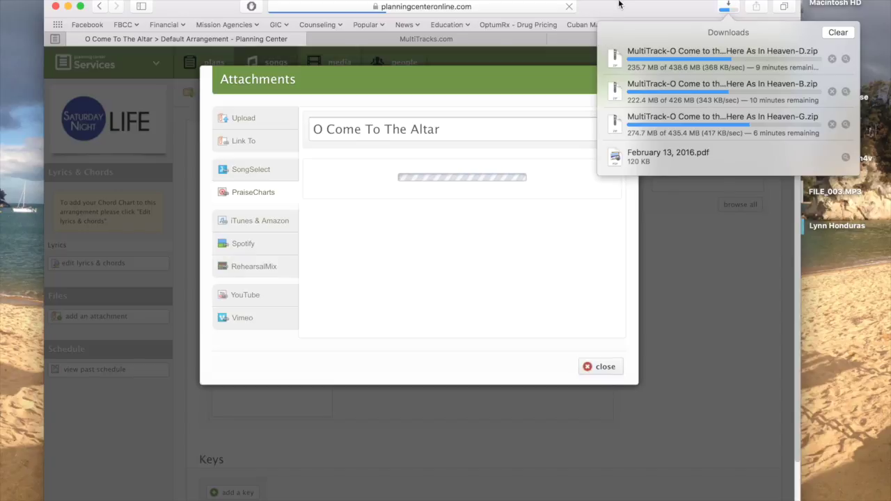
pyautogui.click(618, 5)
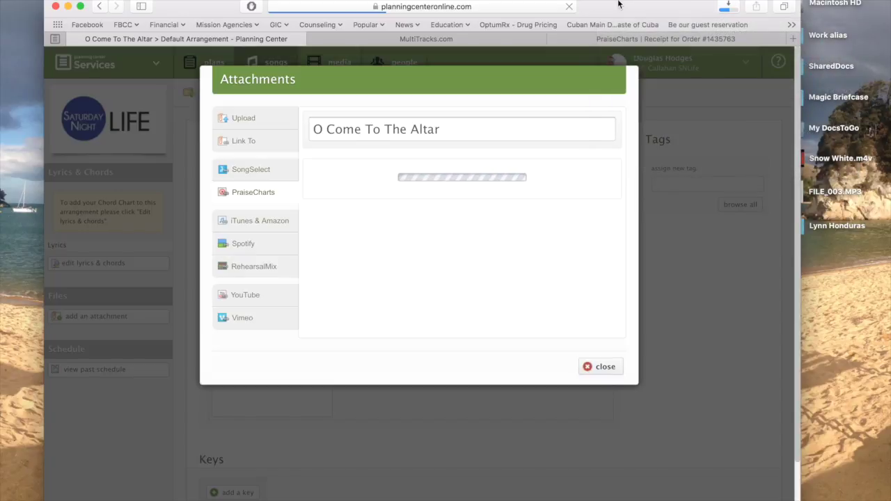
pyautogui.moveTo(442, 495)
pyautogui.click(600, 366)
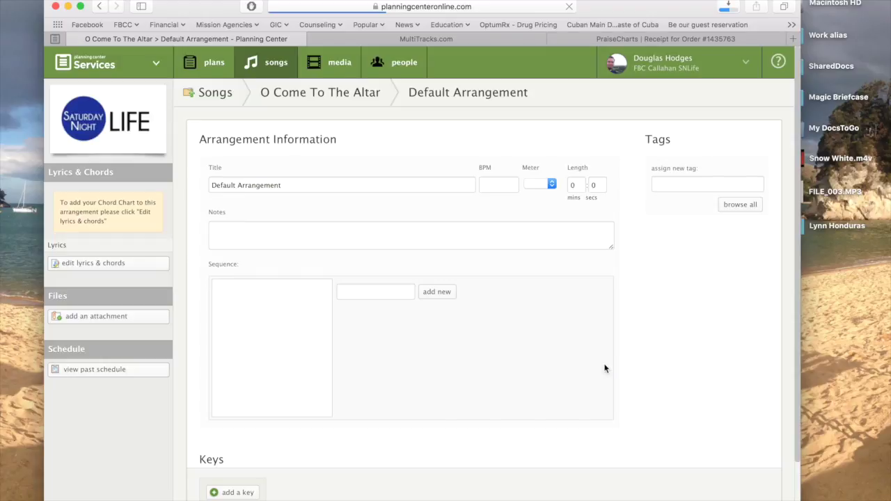
# Try again to load the PraiseCharts files for the arrangement, and close the attachments
pyautogui.click(104, 316)
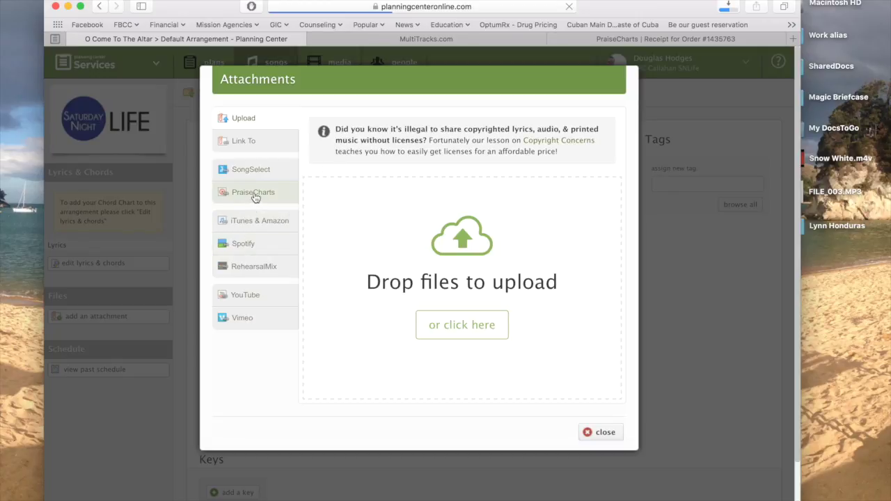
pyautogui.click(255, 193)
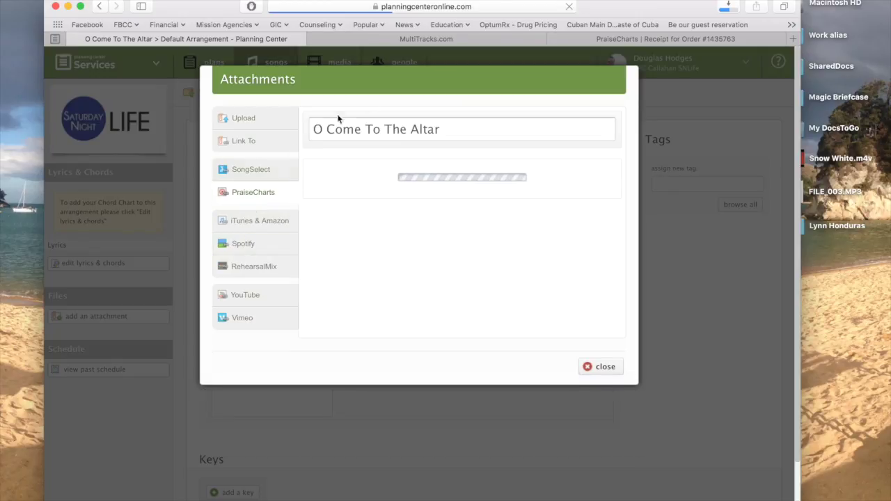
pyautogui.click(599, 367)
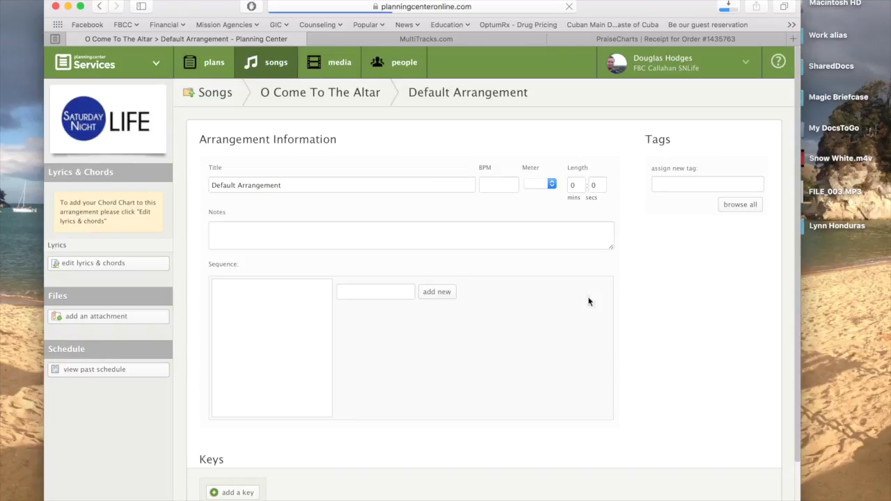
# Stop the stalled page load and open the PraiseCharts source in the arrangement's attachments
pyautogui.click(569, 7)
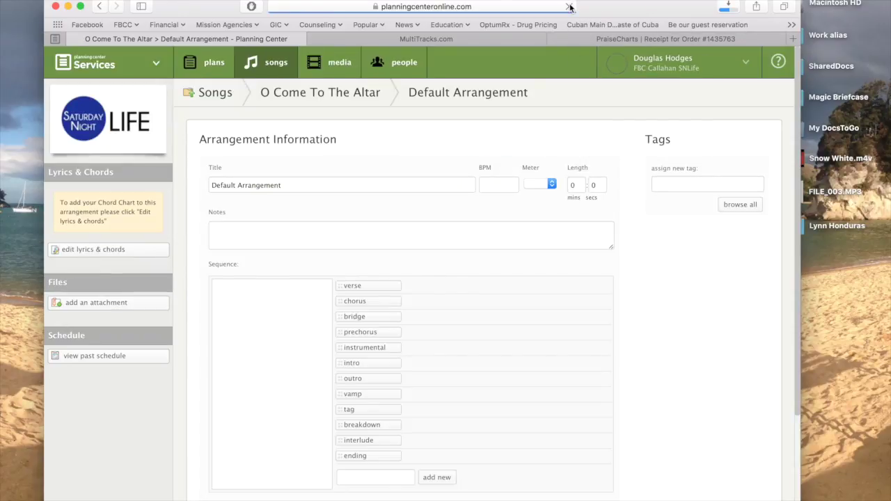
pyautogui.click(76, 306)
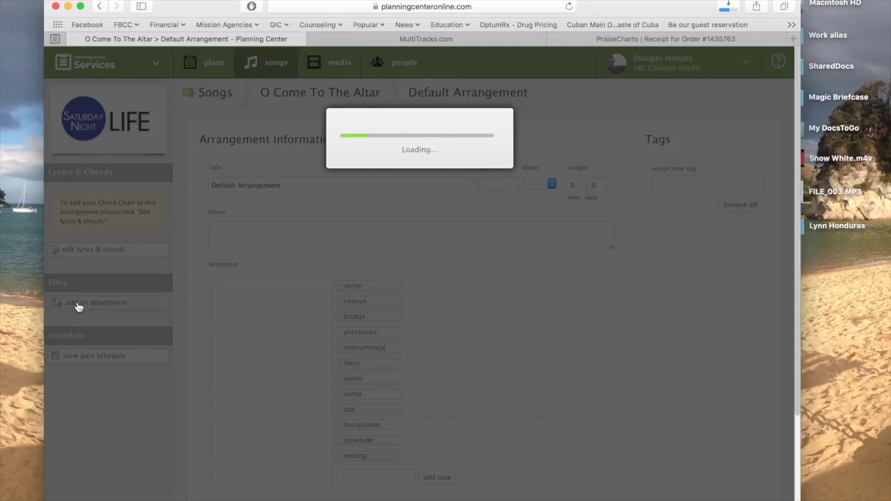
pyautogui.click(253, 202)
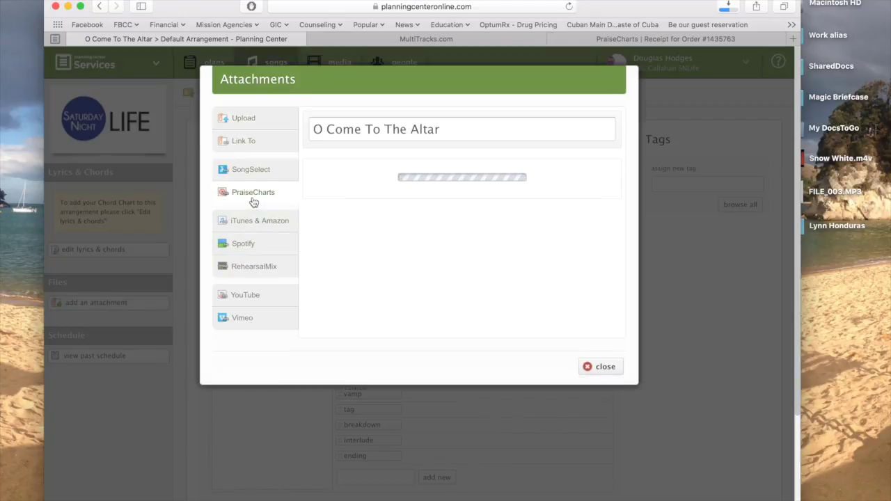
# Select the Lead Sheet & Piano/Vocal PDF among the purchased files for O Come To The Altar
pyautogui.click(384, 220)
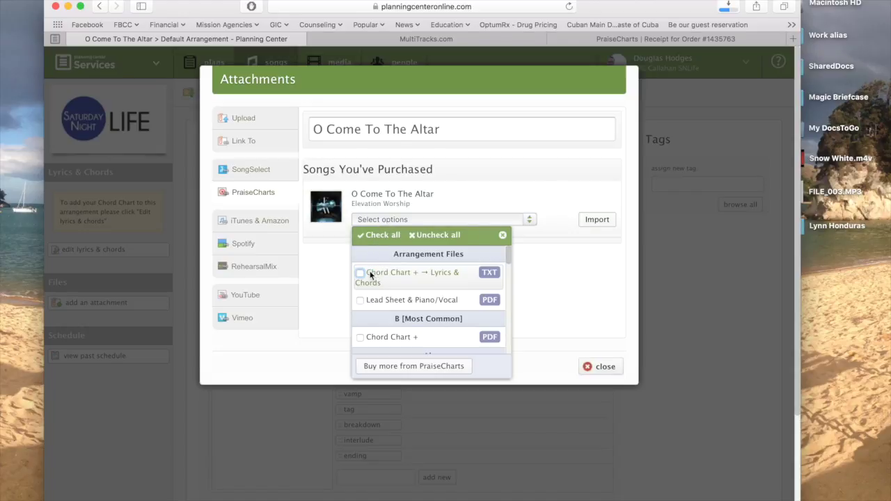
pyautogui.scroll(-1, 373, 316)
pyautogui.scroll(1, 373, 317)
pyautogui.click(361, 301)
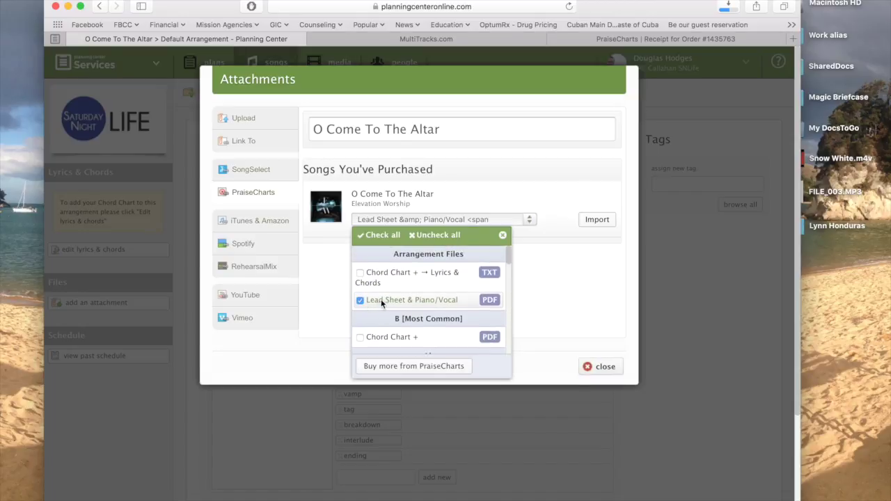
# Add the Chord Chart + PDF in the key of G to the files selected for import
pyautogui.scroll(-1, 388, 303)
pyautogui.scroll(-2, 390, 308)
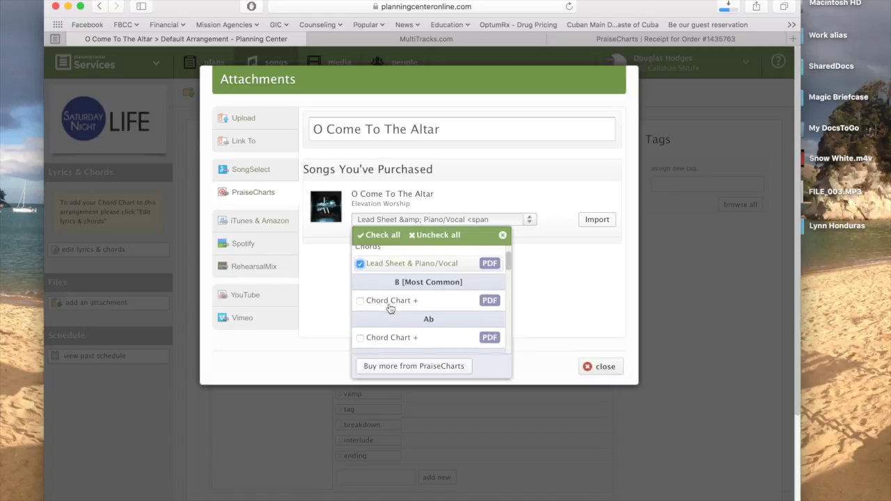
pyautogui.scroll(3, 390, 307)
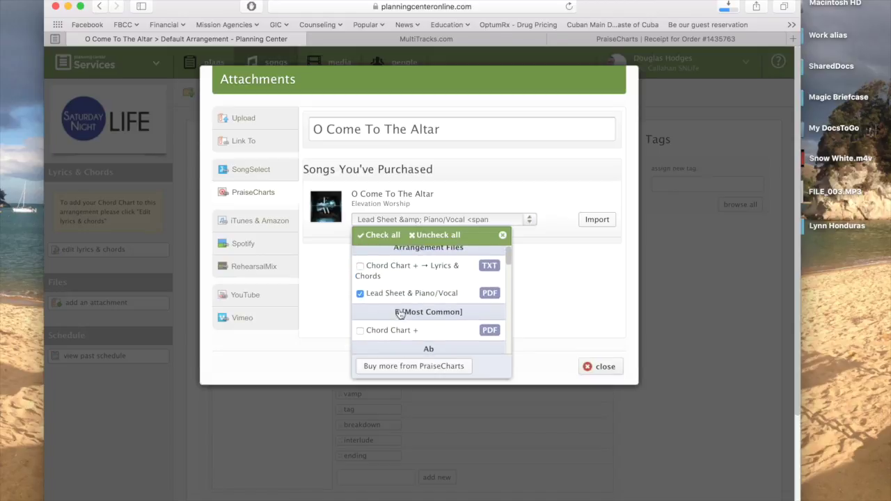
pyautogui.scroll(-5, 411, 317)
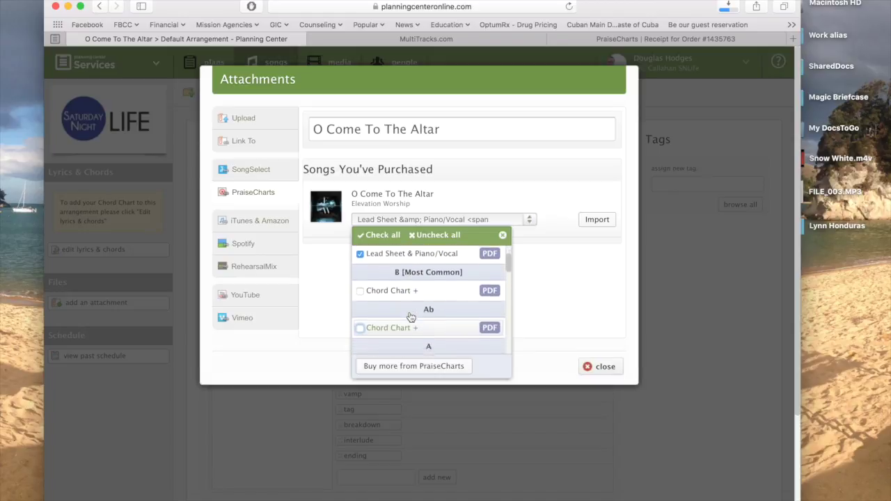
pyautogui.scroll(-8, 411, 317)
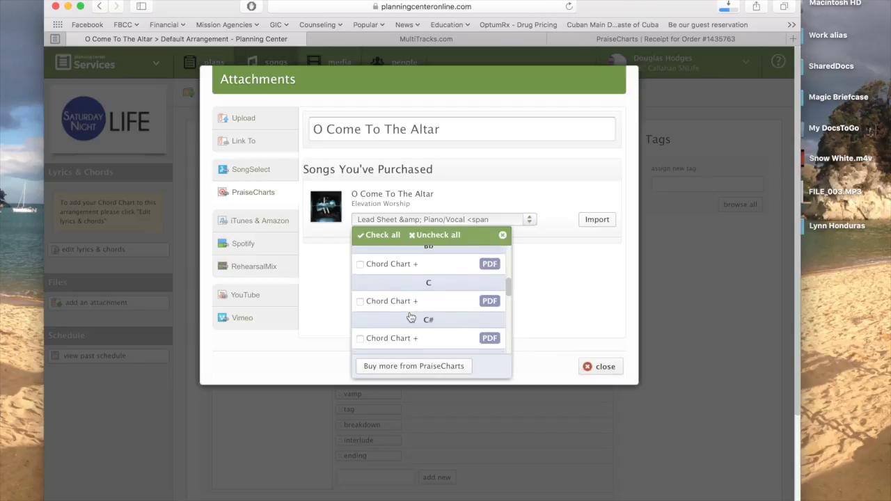
pyautogui.scroll(-8, 411, 317)
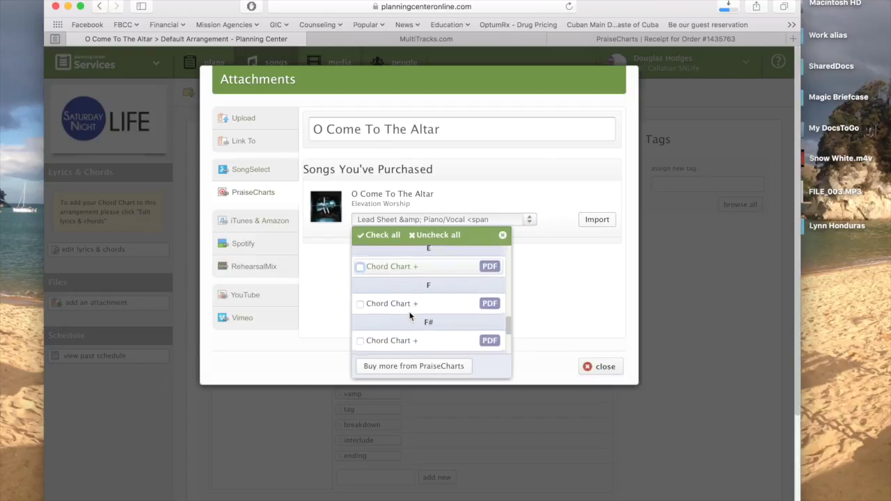
pyautogui.scroll(-1, 410, 317)
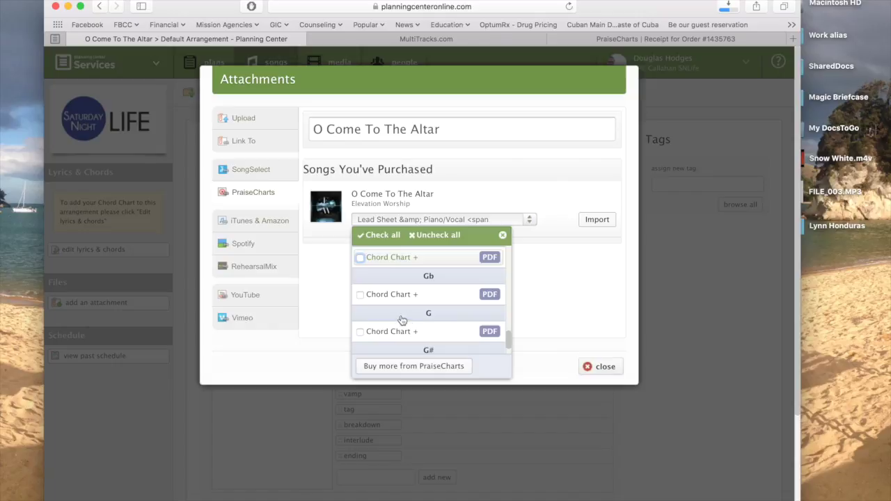
pyautogui.click(360, 332)
# Recheck the file selection, import the two selected PraiseCharts files, and agree to the copy permission terms
pyautogui.scroll(3, 402, 317)
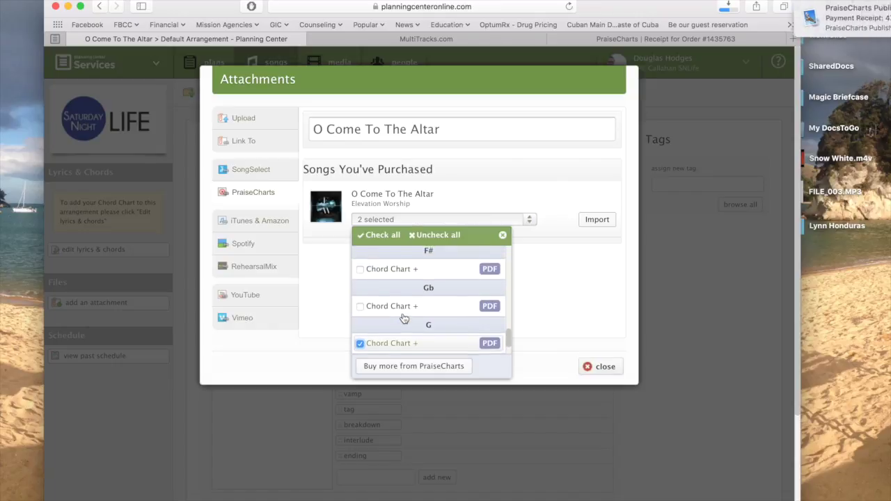
pyautogui.scroll(4, 404, 319)
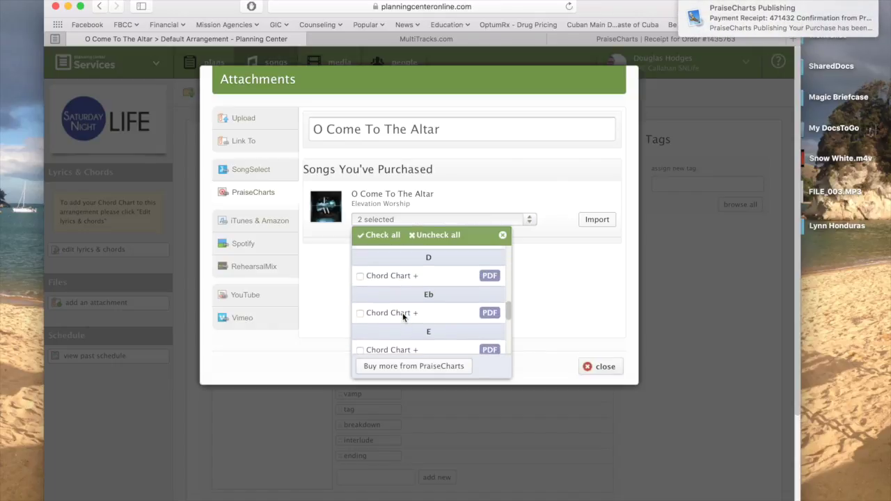
pyautogui.scroll(6, 403, 318)
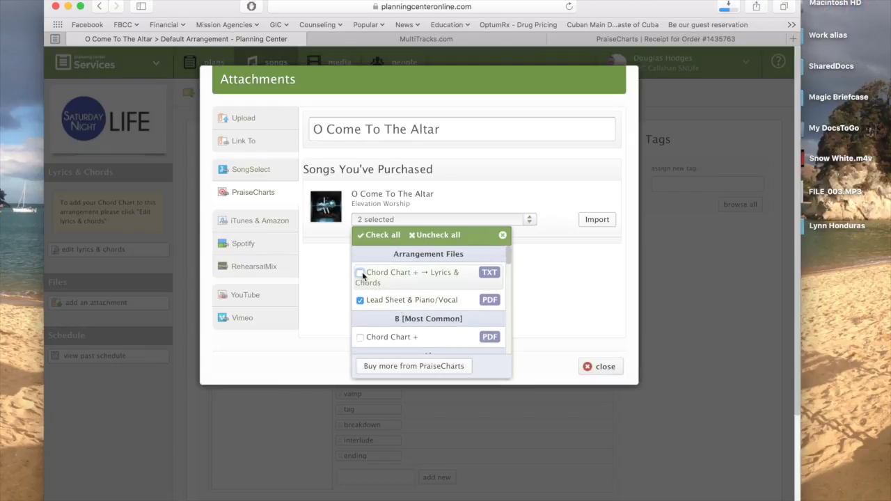
pyautogui.scroll(-3, 389, 292)
pyautogui.scroll(-10, 390, 292)
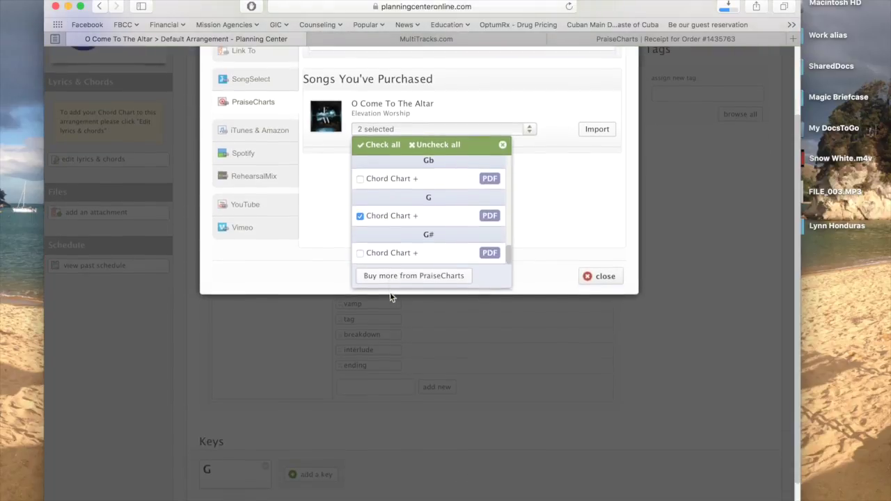
pyautogui.scroll(-1, 392, 289)
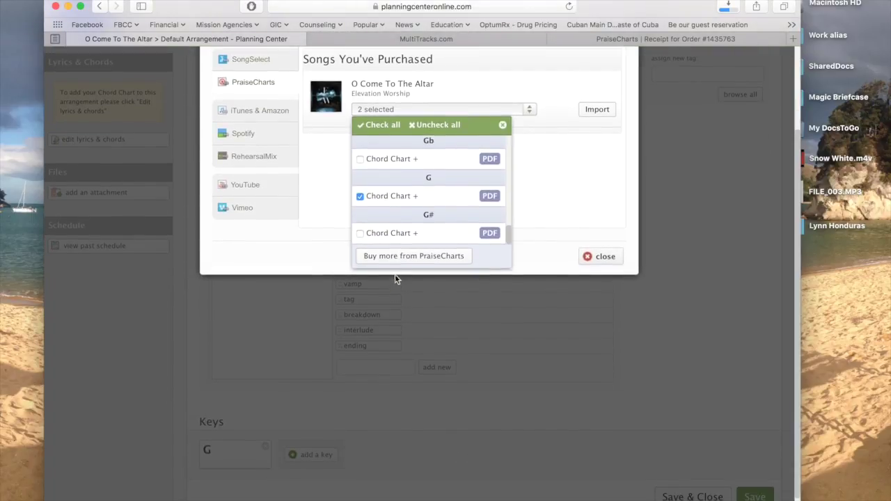
pyautogui.click(503, 125)
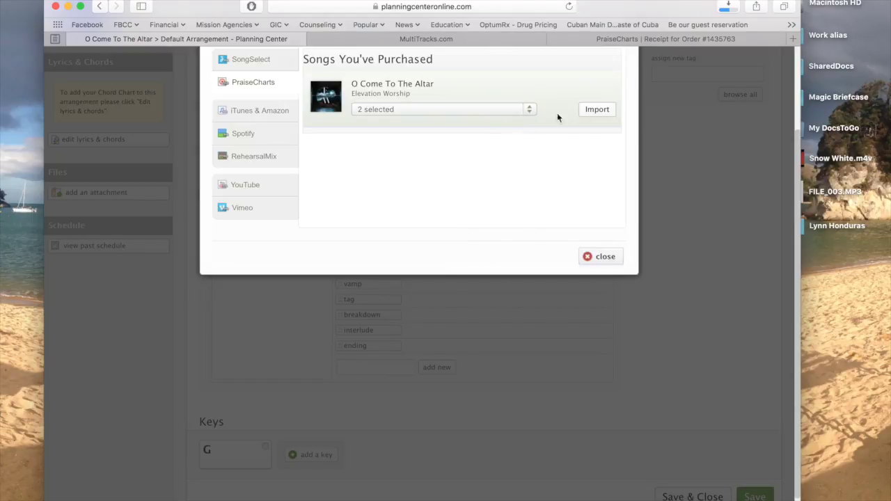
pyautogui.click(597, 110)
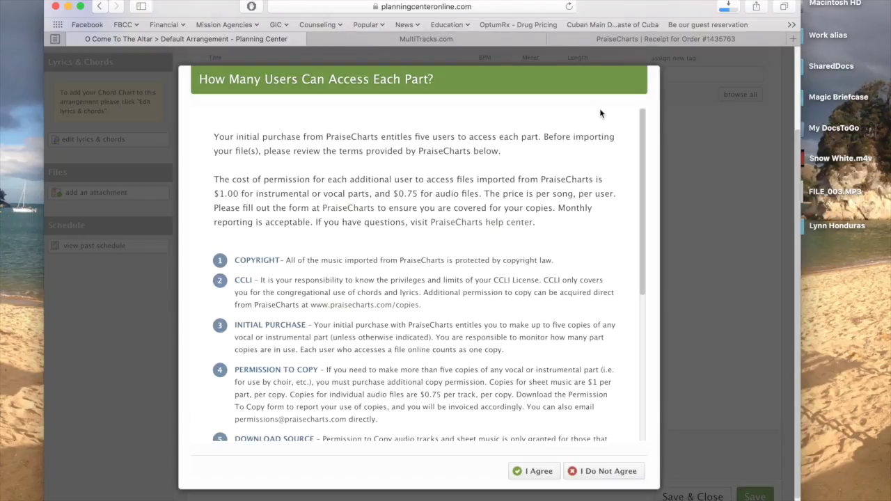
pyautogui.click(531, 471)
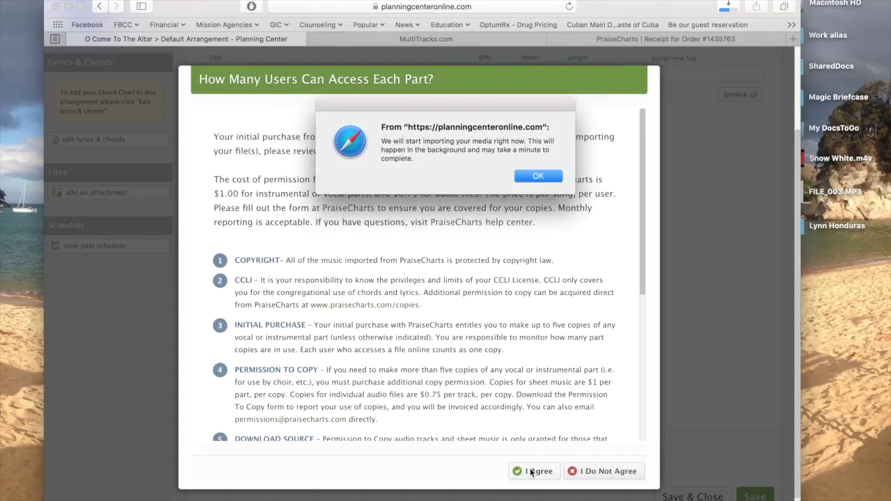
pyautogui.click(537, 177)
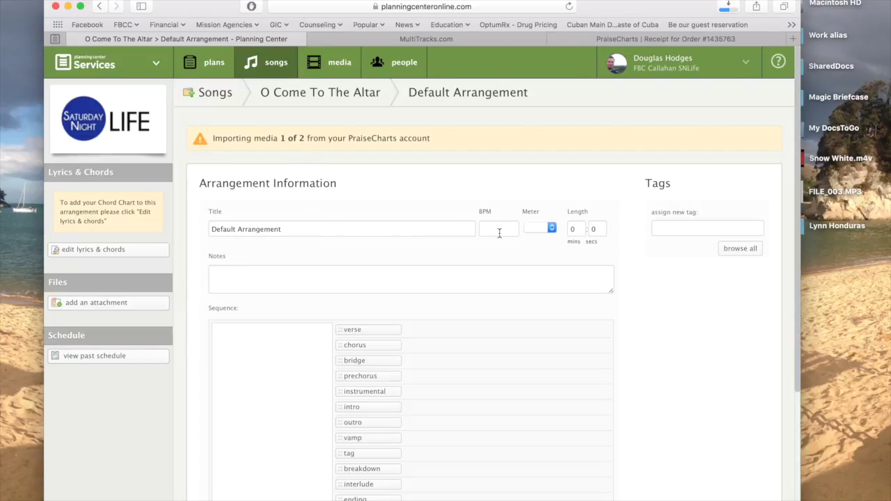
# Change the arrangement's title to "Multirack" and start editing its BPM
pyautogui.moveTo(342, 231); pyautogui.dragTo(204, 231)
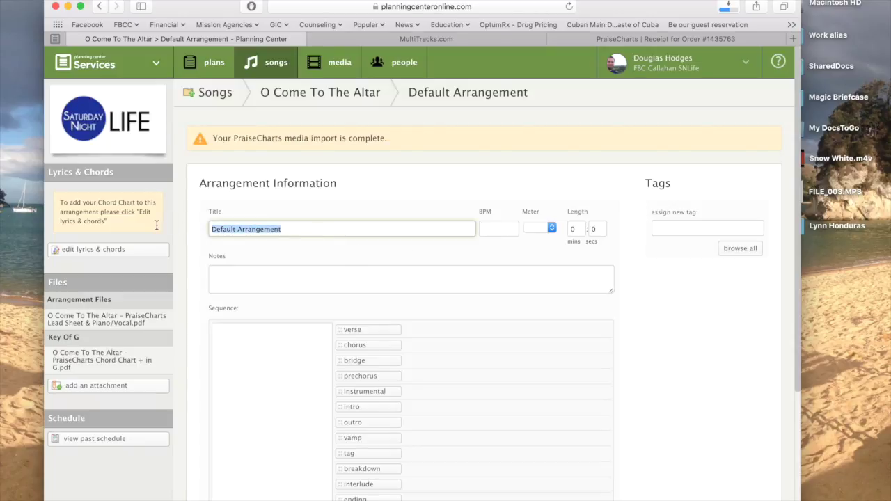
pyautogui.write('M')
pyautogui.press('Escape')
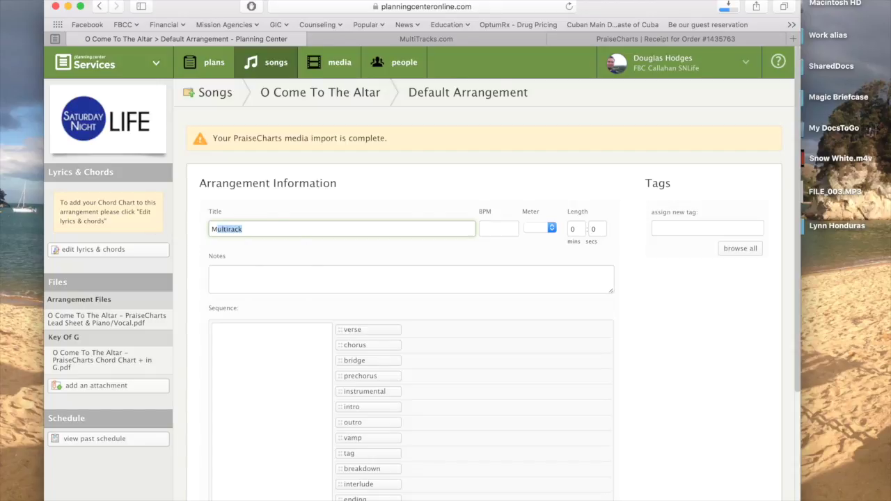
pyautogui.click(495, 231)
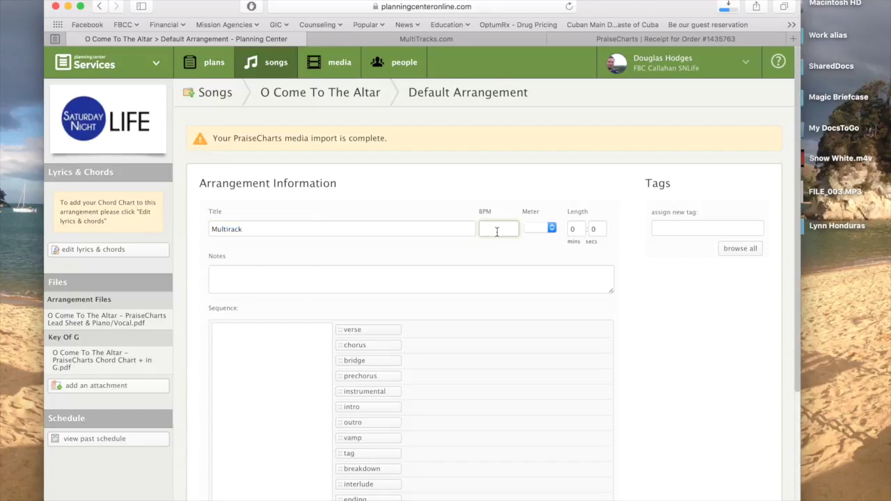
# Search MultiTracks.com for "o come to the altar" and open the Elevation Worship song page to read its details
pyautogui.click(463, 39)
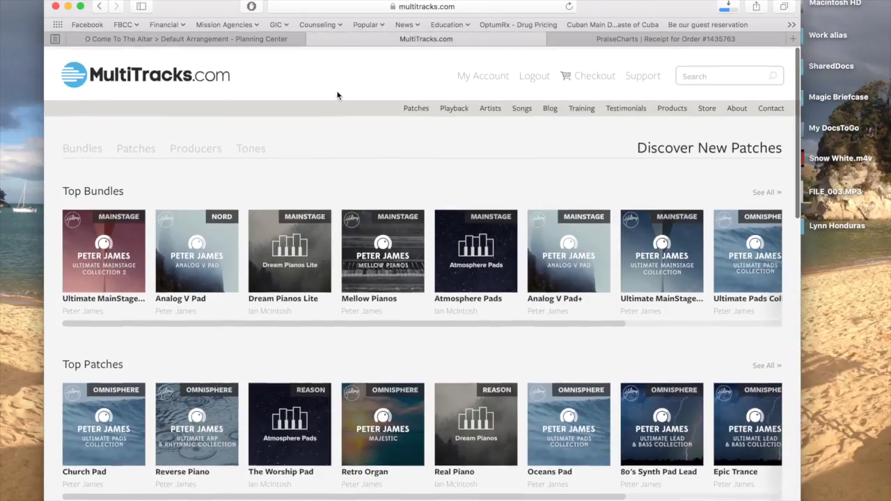
pyautogui.click(717, 67)
pyautogui.write('o come to the altar')
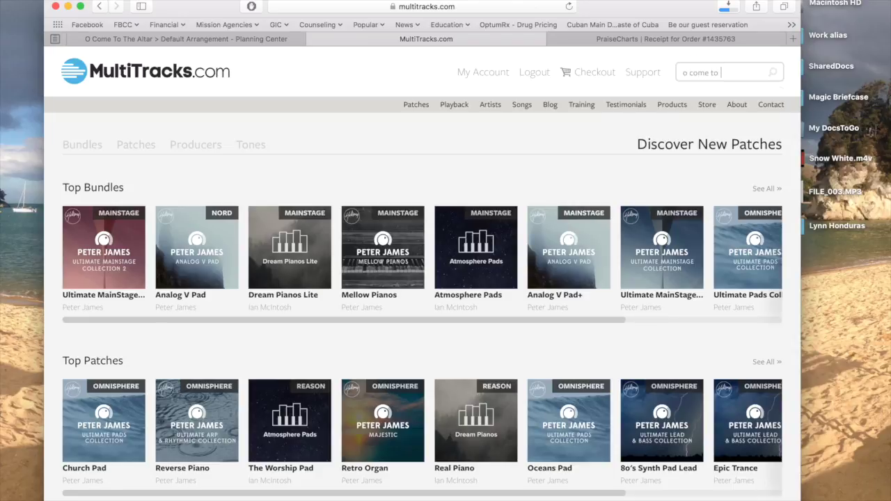
pyautogui.click(667, 105)
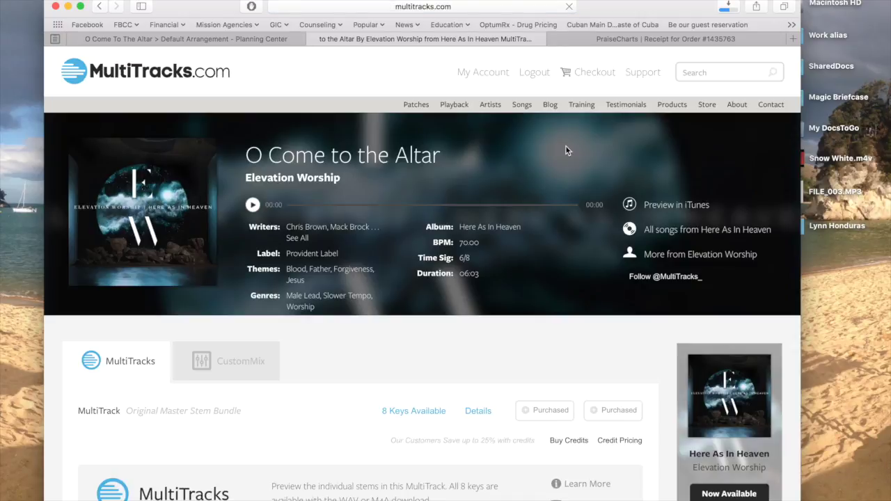
# Back in the Planning Center arrangement, set the BPM to 70 and the meter to 6/8
pyautogui.click(629, 40)
pyautogui.click(252, 41)
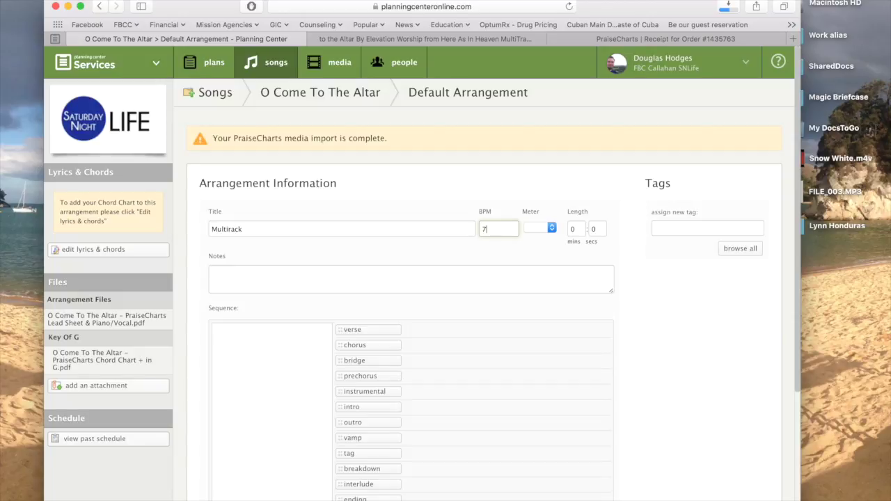
pyautogui.click(547, 230)
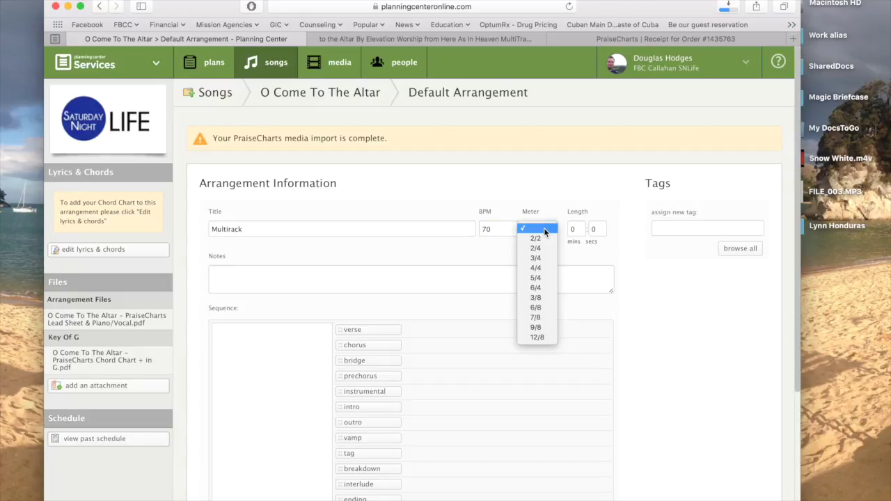
pyautogui.click(550, 310)
pyautogui.press('Tab')
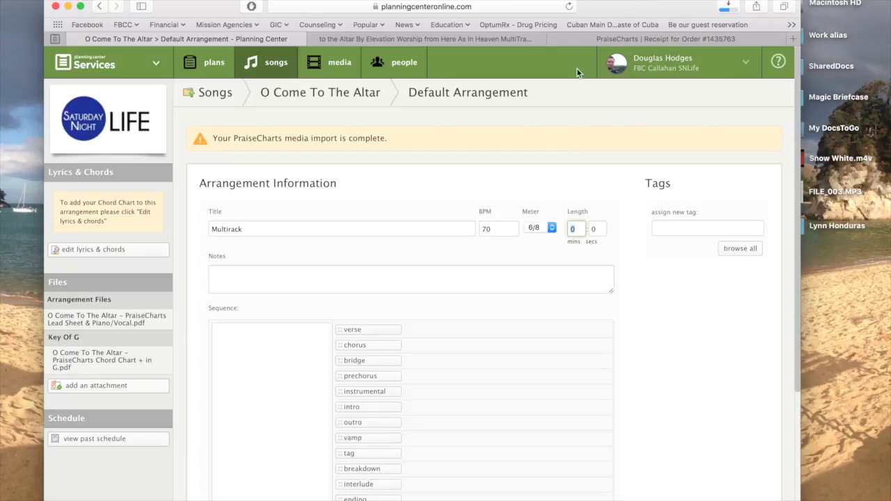
# Check the song's duration on the MultiTracks page and set the arrangement's length to 6 minutes 03 seconds
pyautogui.click(376, 38)
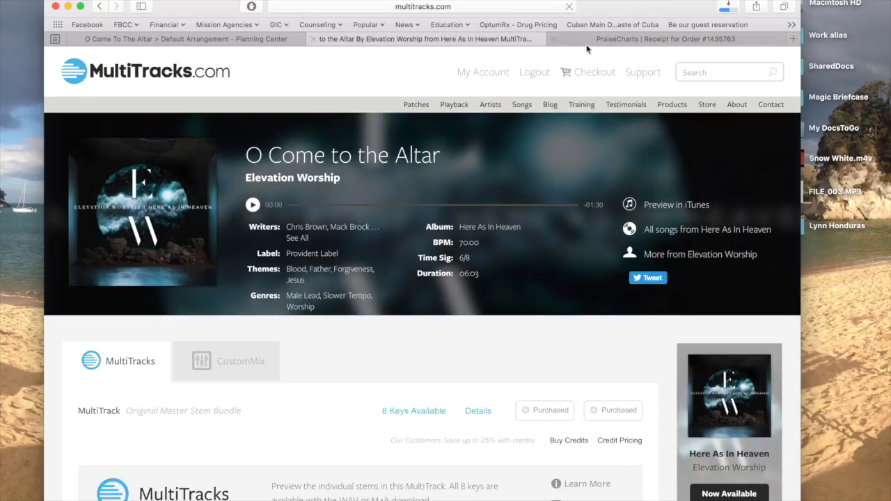
pyautogui.click(279, 40)
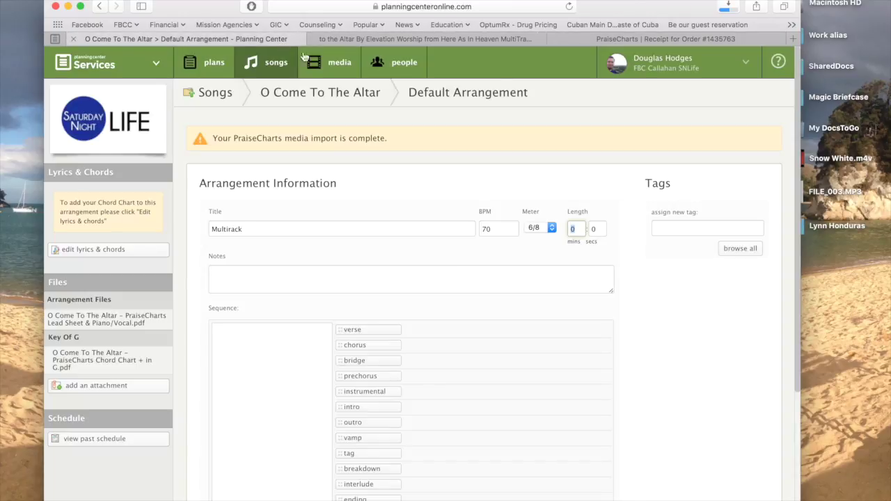
pyautogui.write('6')
pyautogui.press('Tab')
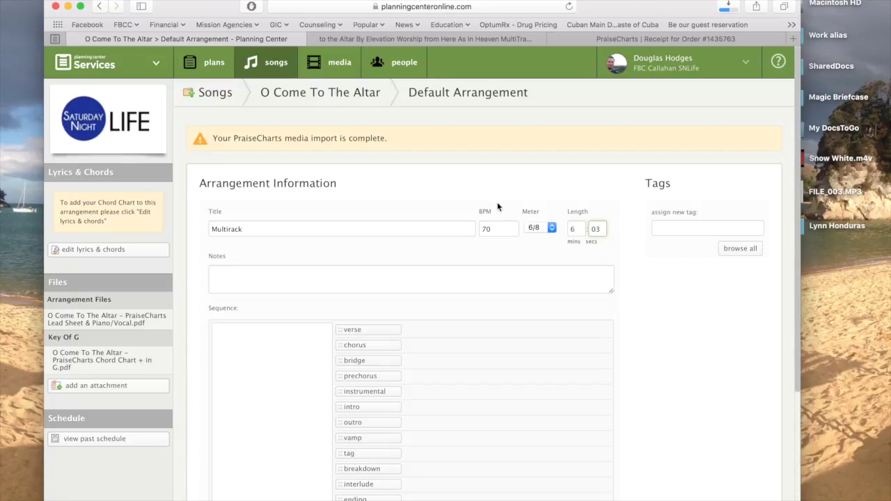
# Try to add a G major key to the arrangement with the SongSelect chord chart download enabled
pyautogui.scroll(-5, 480, 244)
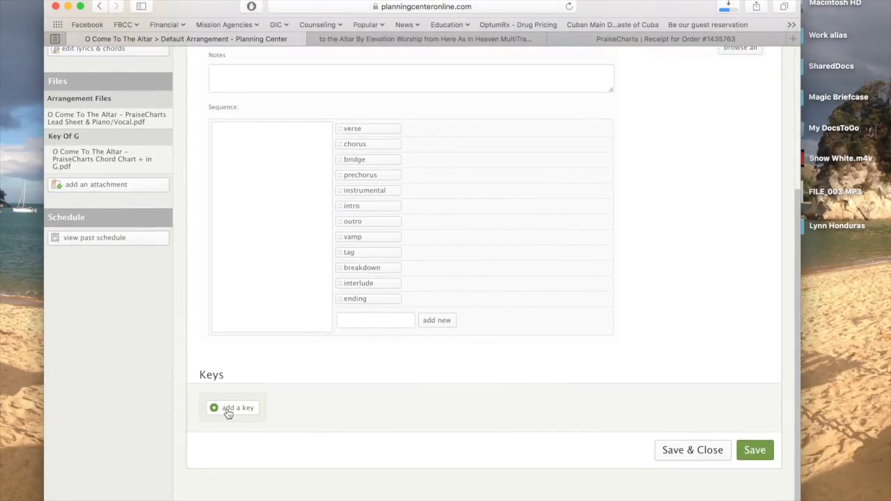
pyautogui.click(230, 409)
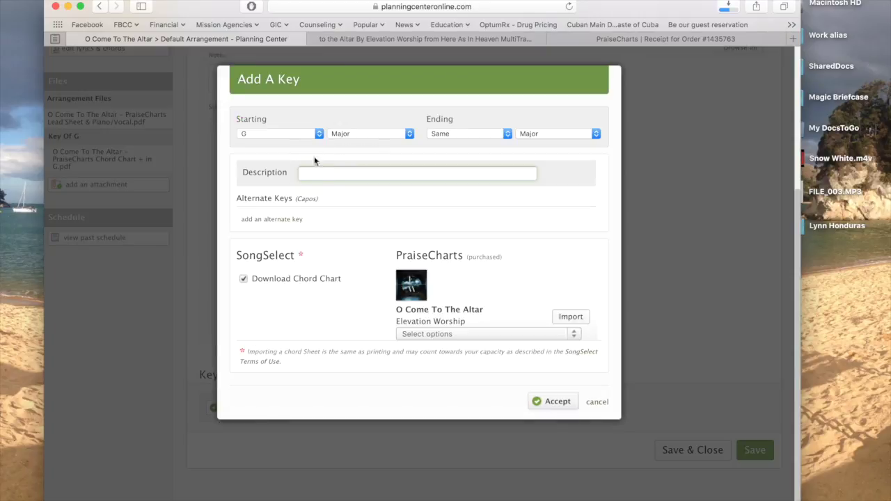
pyautogui.click(558, 402)
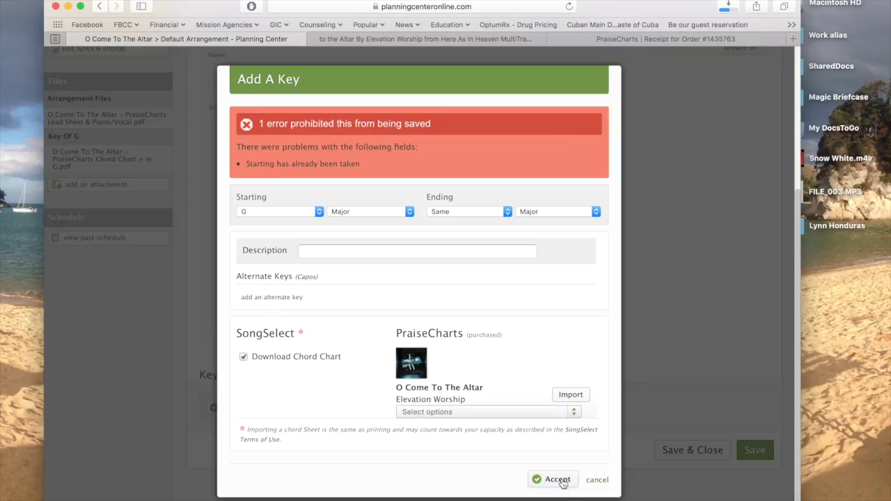
pyautogui.click(598, 480)
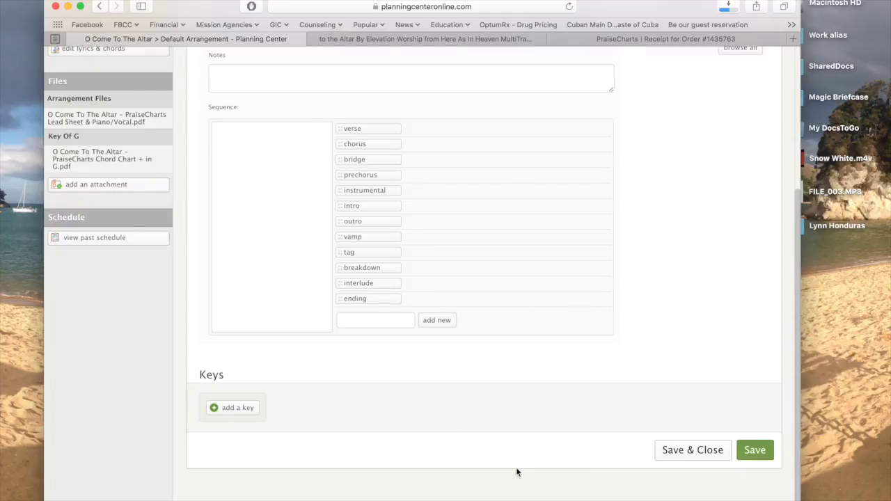
# Save and close the arrangement, and reopen the Multirack arrangement of O Come To The Altar
pyautogui.click(706, 453)
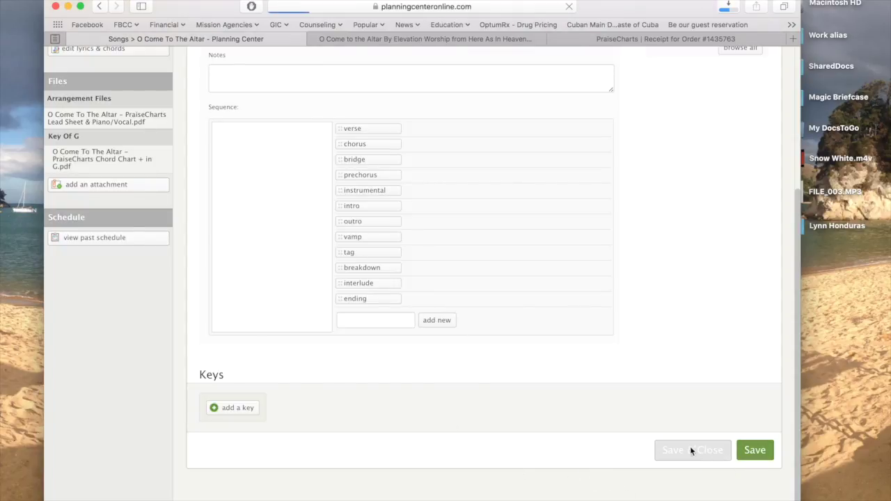
pyautogui.click(230, 490)
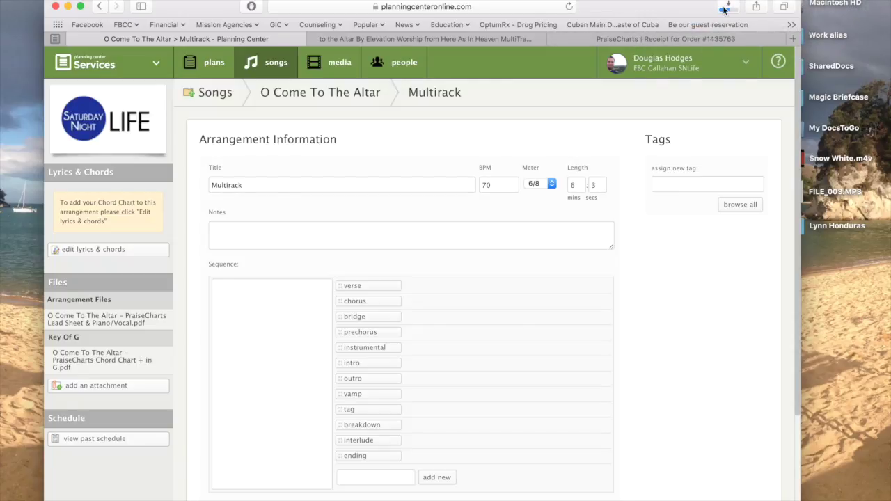
# Check the progress of the MultiTrack downloads and look for the finished key of G files in the Downloads folder
pyautogui.click(724, 9)
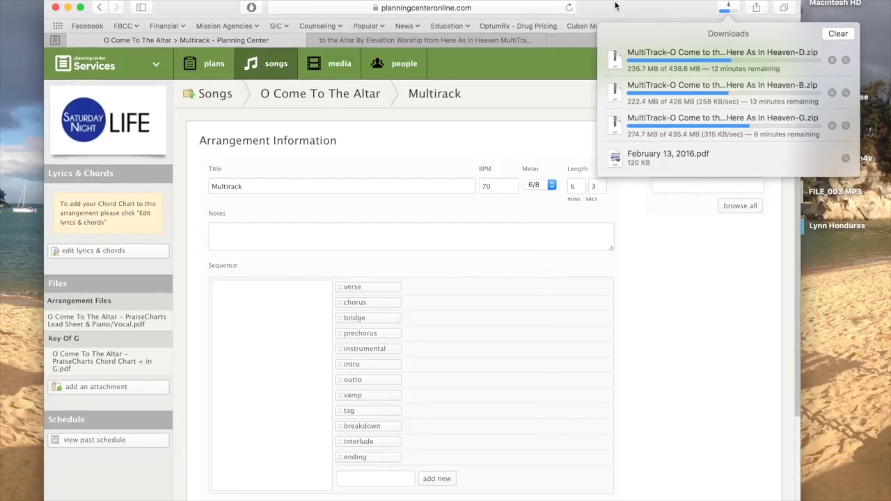
pyautogui.rightClick(471, 42)
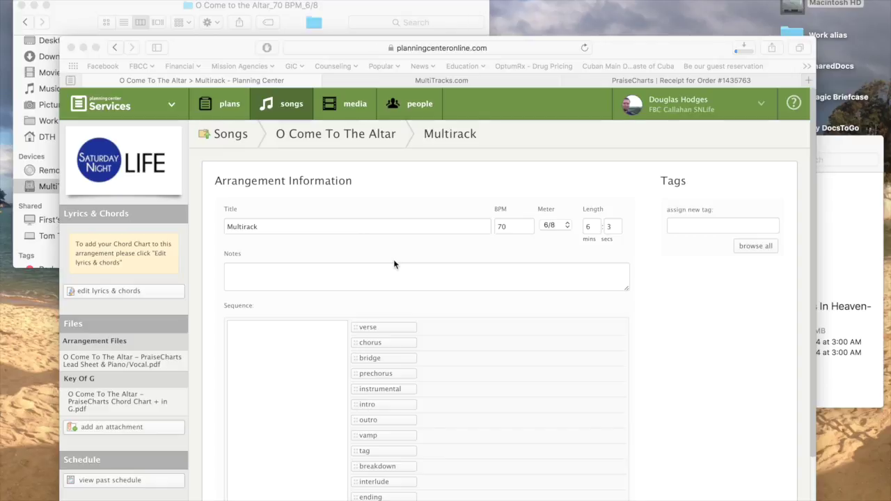
pyautogui.click(749, 53)
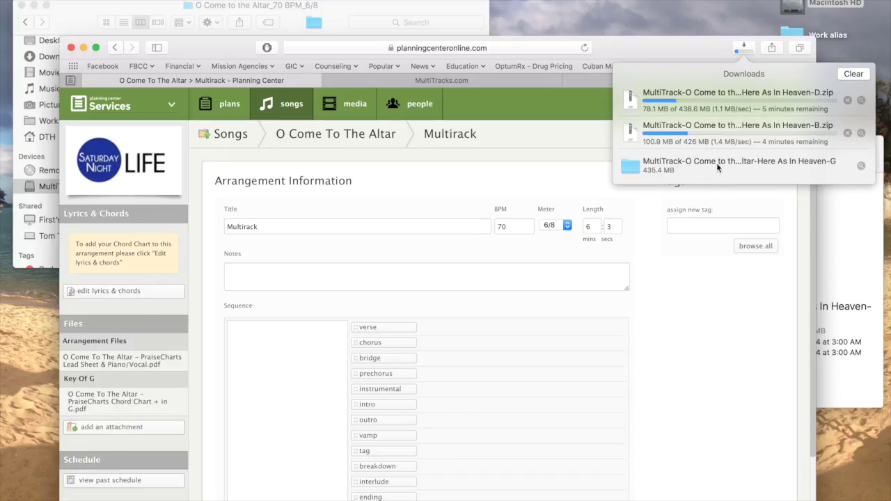
pyautogui.click(861, 165)
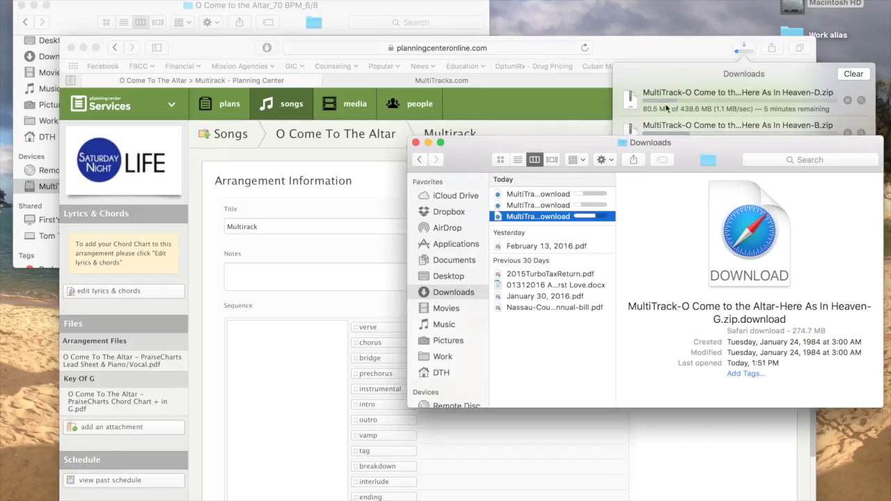
pyautogui.click(458, 5)
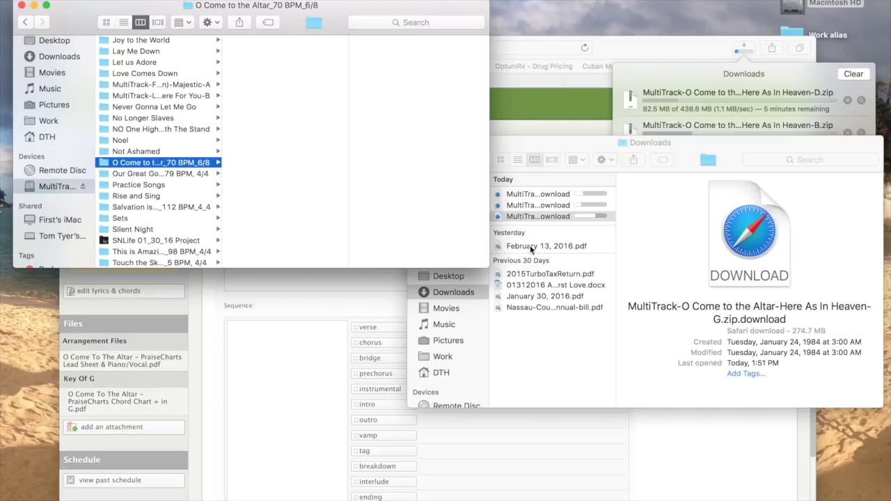
pyautogui.click(563, 141)
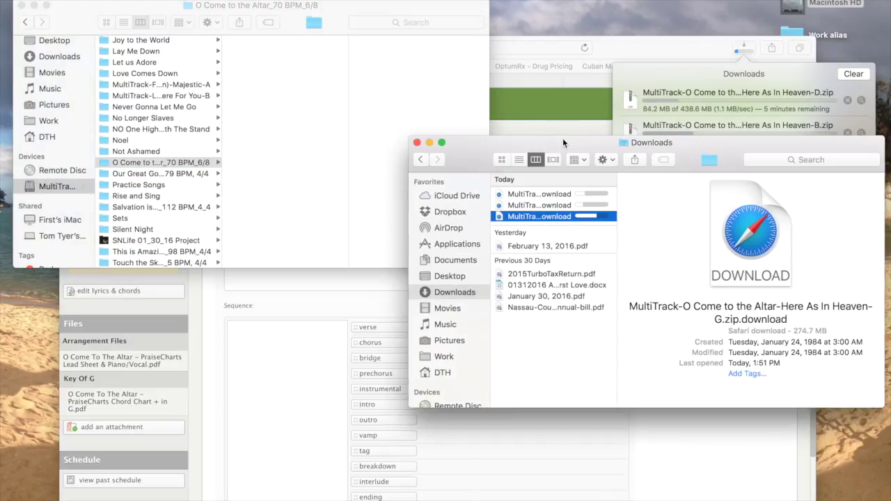
pyautogui.click(547, 206)
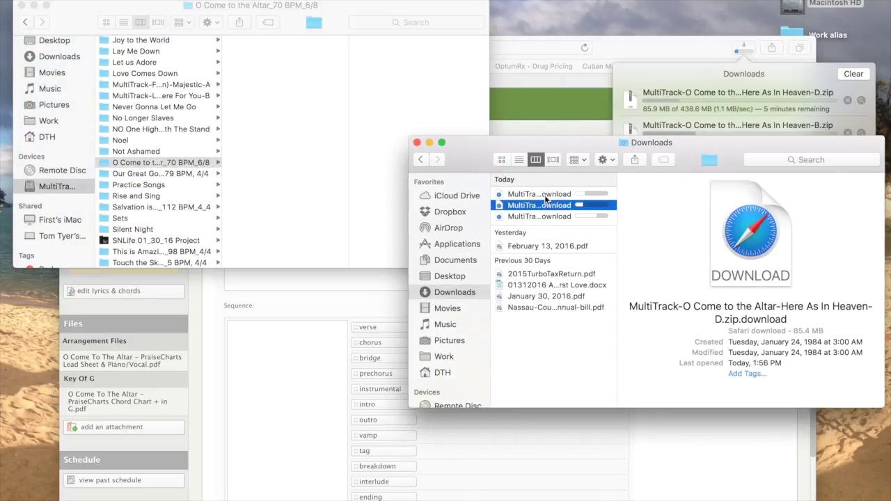
# Open the finished key of G MultiTrack folder from the browser's downloads and locate it among the Trash items
pyautogui.click(675, 74)
pyautogui.doubleClick(676, 163)
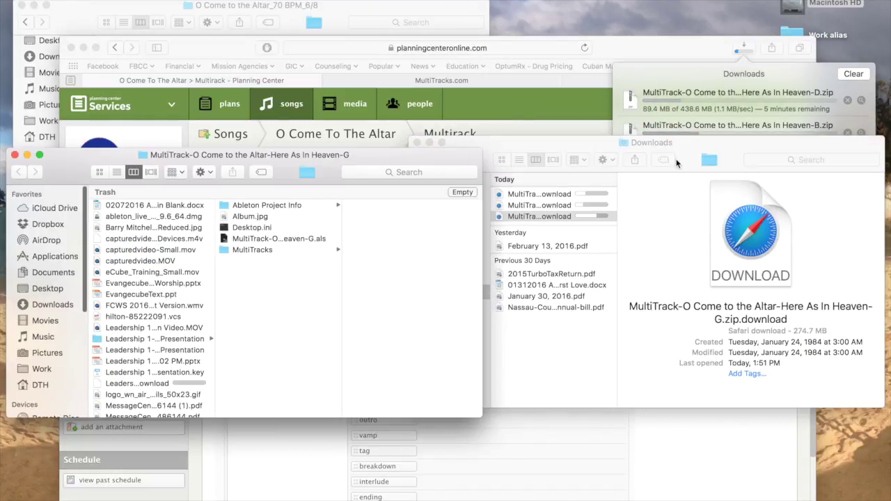
pyautogui.moveTo(129, 155); pyautogui.dragTo(392, 123)
pyautogui.scroll(-3, 414, 257)
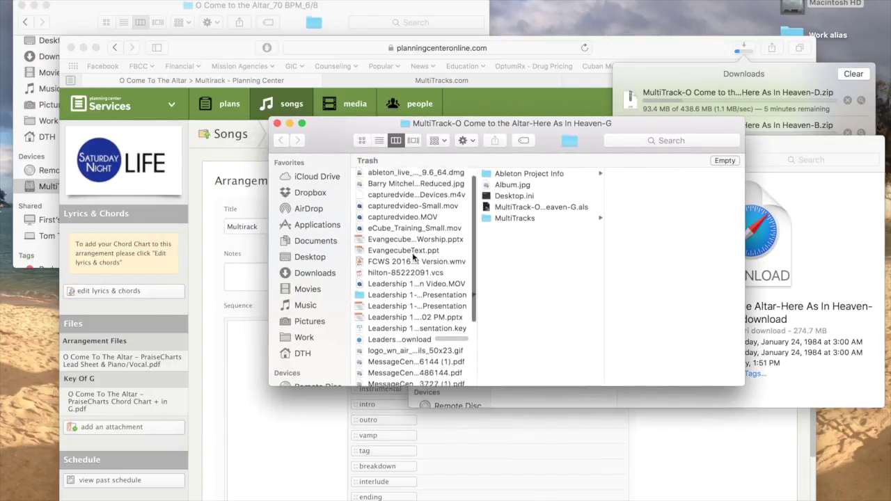
pyautogui.scroll(-5, 412, 254)
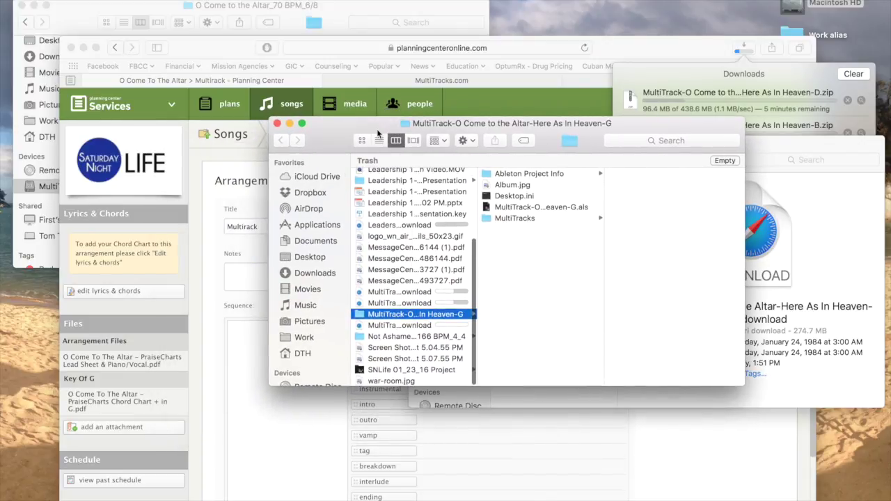
# Copy the key of G MultiTrack folder from the Trash into the "O Come to the Altar_70 BPM_6/8" folder
pyautogui.moveTo(330, 118); pyautogui.dragTo(522, 1)
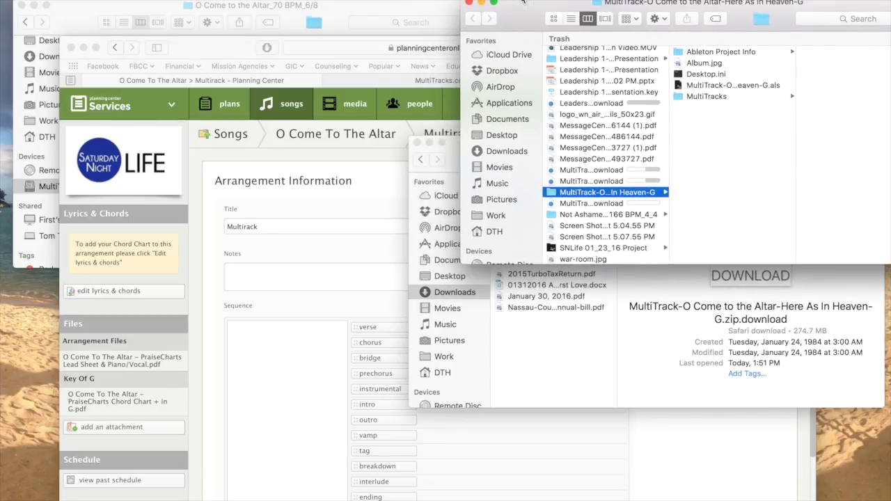
pyautogui.click(374, 12)
pyautogui.moveTo(561, 194); pyautogui.dragTo(262, 164)
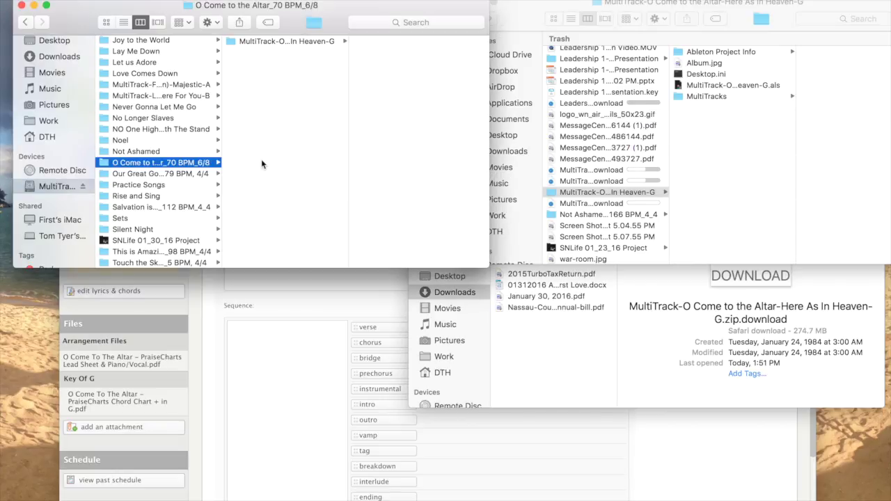
# Move the key of G MultiTrack folder out of the Trash onto the desktop and close the Trash window
pyautogui.scroll(-1, 598, 118)
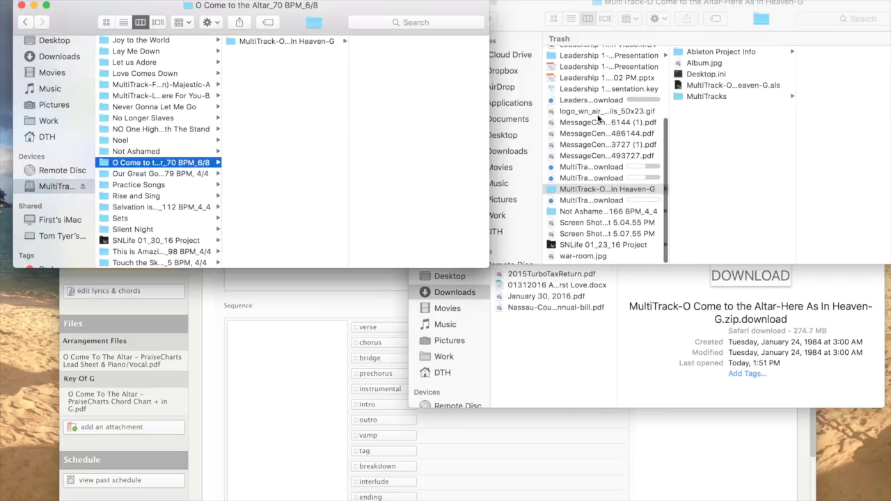
pyautogui.scroll(5, 598, 118)
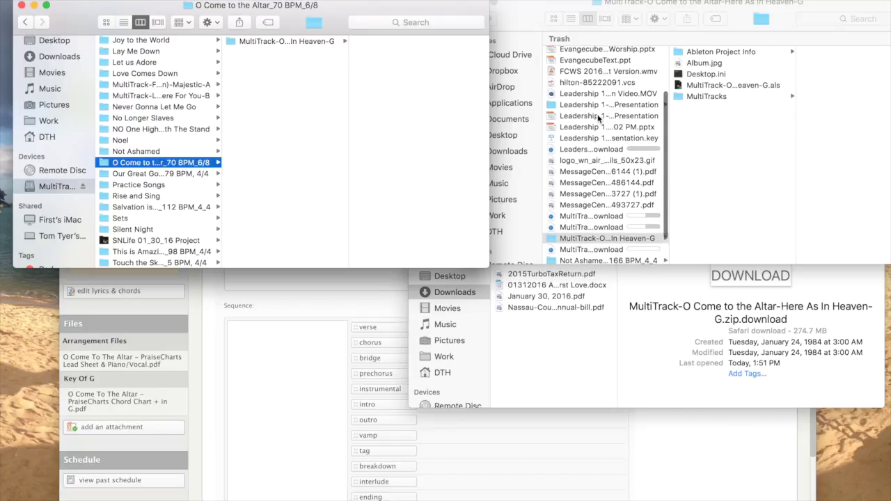
pyautogui.scroll(-3, 598, 118)
pyautogui.moveTo(515, 13); pyautogui.dragTo(548, 5)
pyautogui.moveTo(600, 238); pyautogui.dragTo(847, 459)
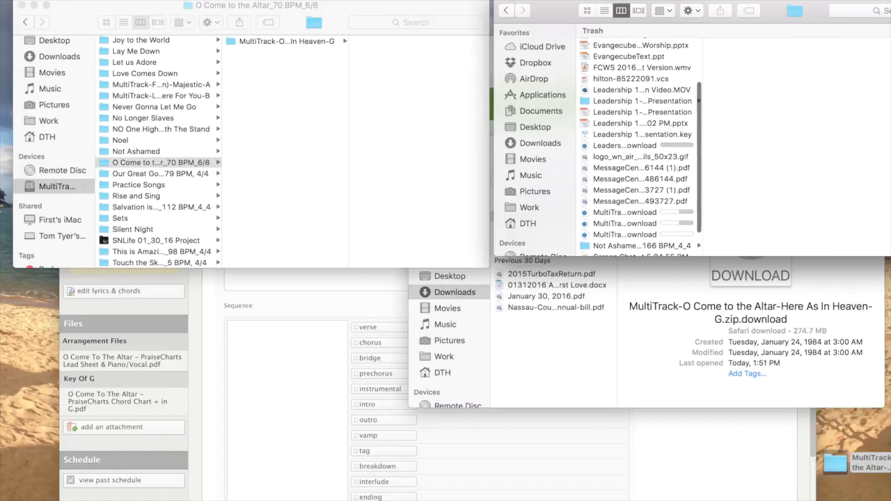
pyautogui.click(503, 1)
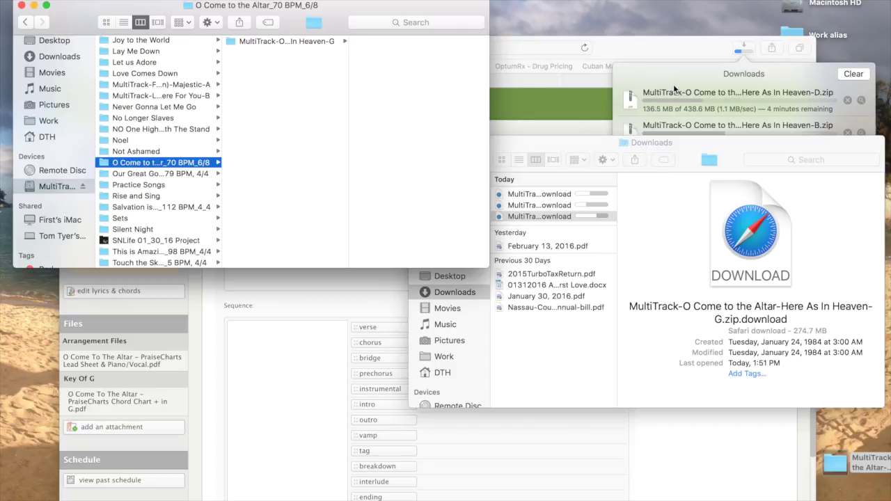
# Switch to Ableton Live and open the key of G .als set from the MultiTrack folder on the desktop
pyautogui.click(674, 79)
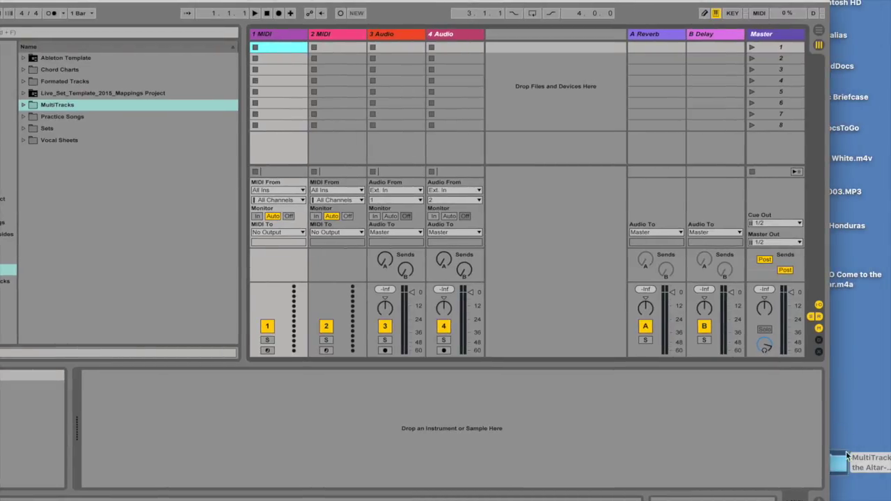
pyautogui.doubleClick(839, 466)
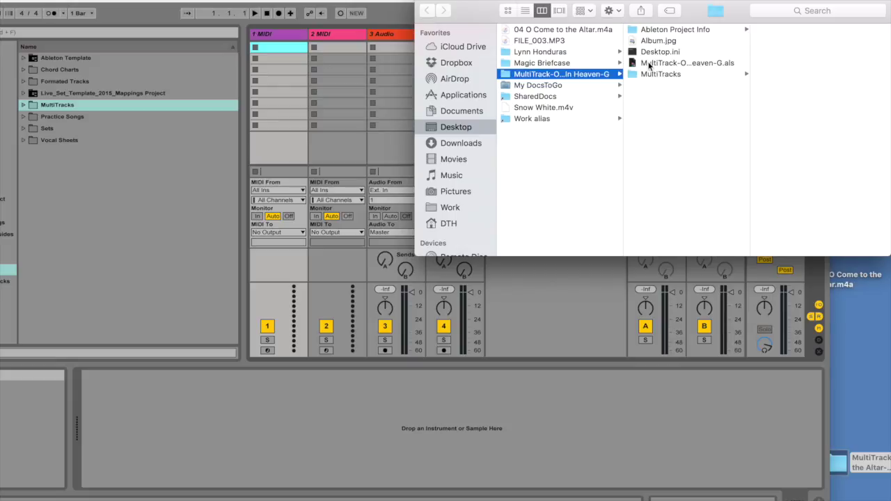
pyautogui.click(649, 65)
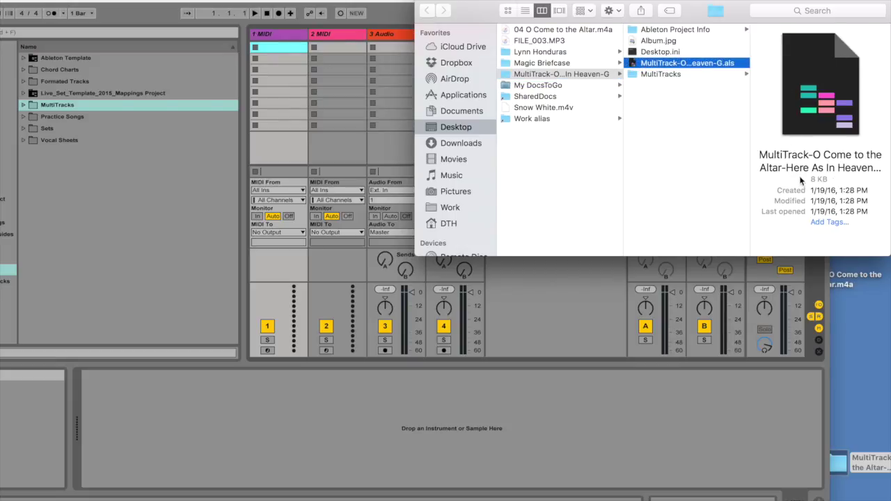
pyautogui.doubleClick(672, 63)
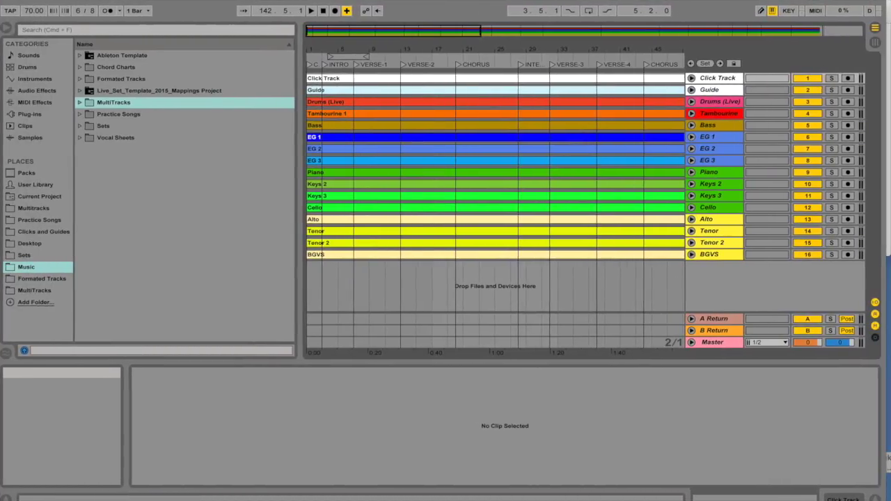
# Insert the CLICK, TEMPO, CONTROL, REPEAT, MARKERS and ORIGINAL TRACK tracks from Live_Set_Template_2016_Mappings.als above the song's Click Track
pyautogui.click(81, 55)
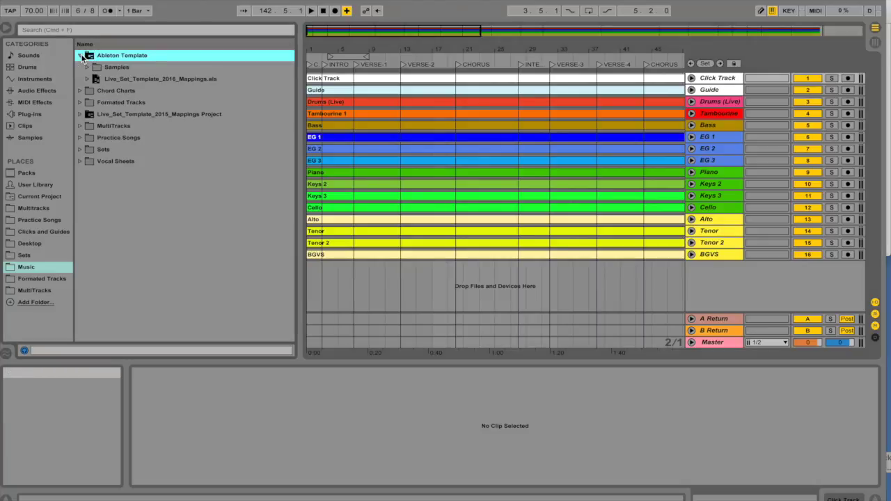
pyautogui.click(87, 79)
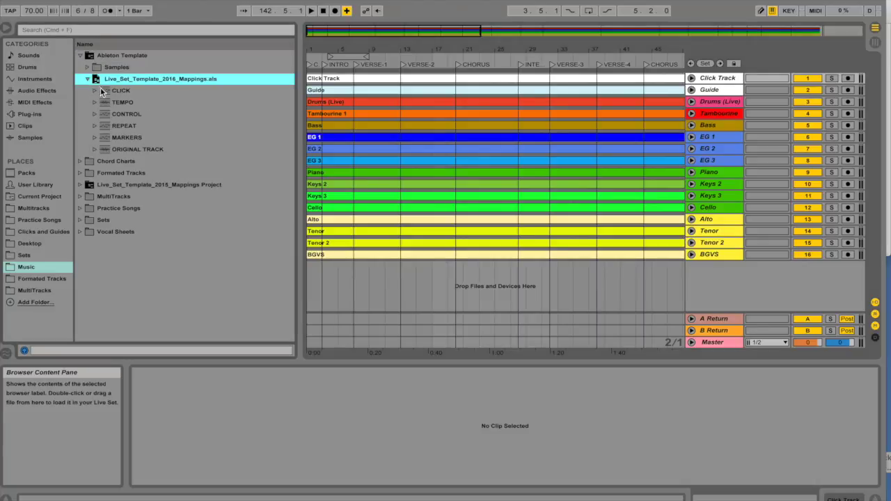
pyautogui.click(104, 91)
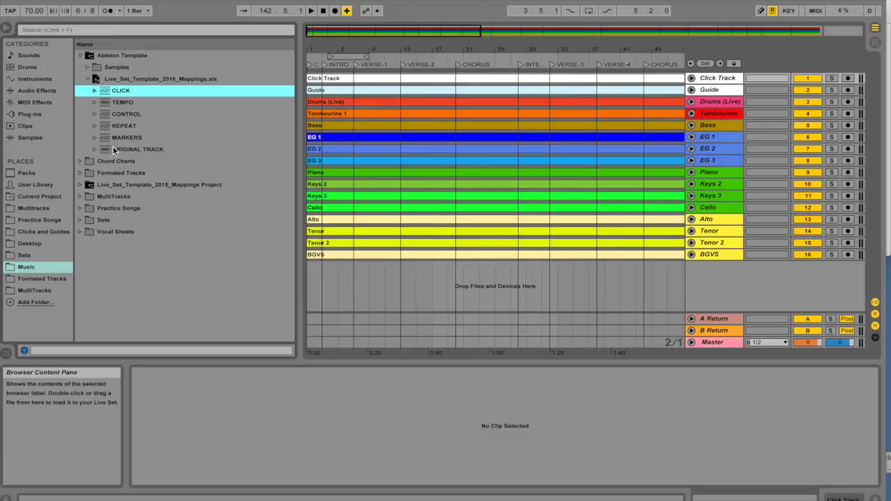
pyautogui.click(184, 79)
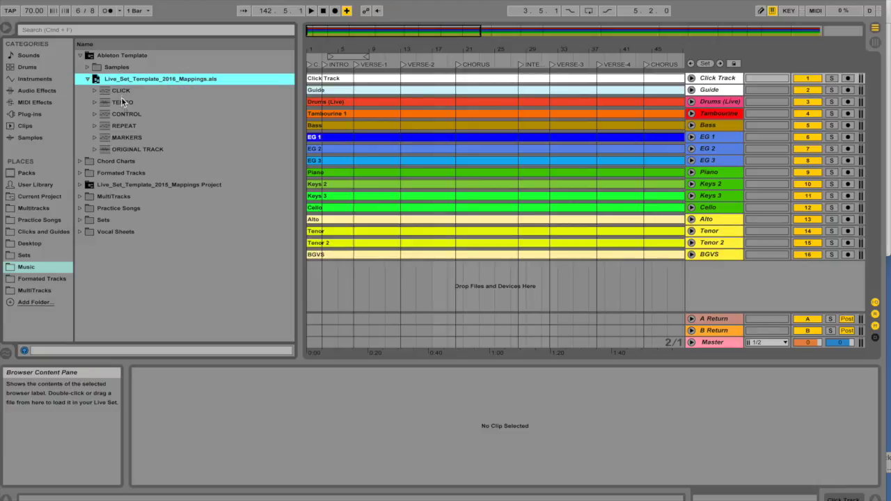
pyautogui.press('Down')
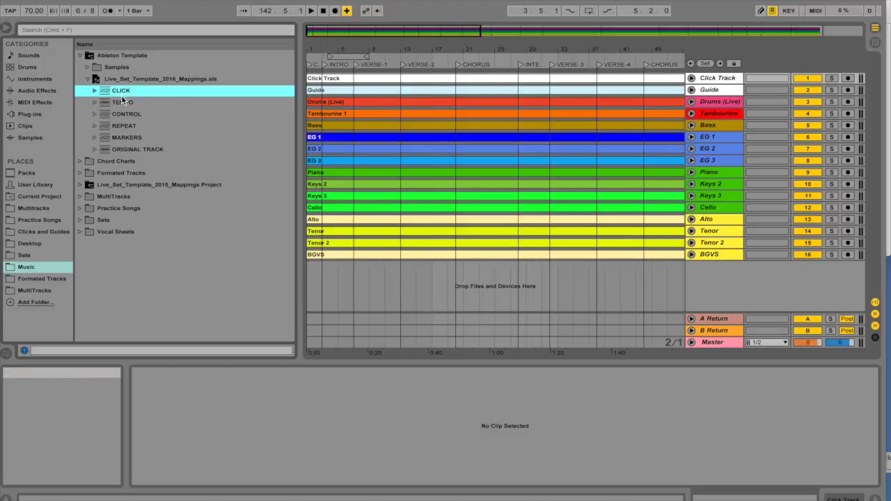
pyautogui.keyDown('shift'); pyautogui.click(129, 147); pyautogui.keyUp('shift')
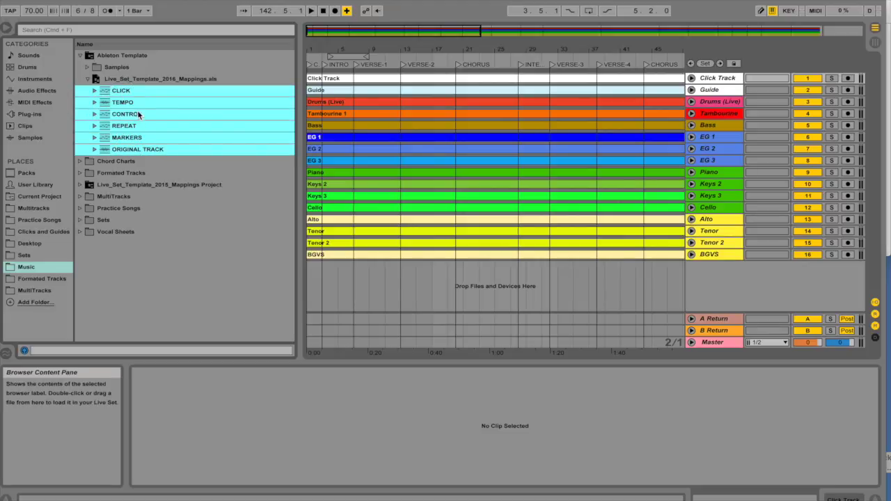
pyautogui.click(105, 91)
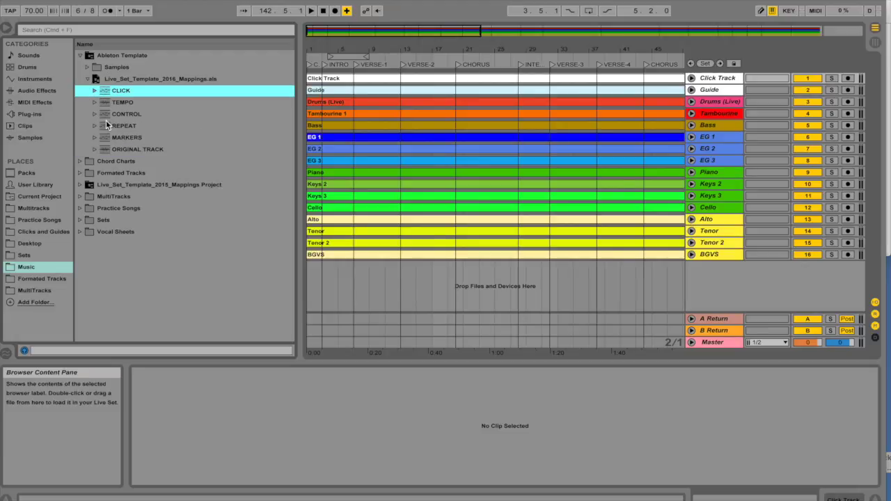
pyautogui.click(107, 149)
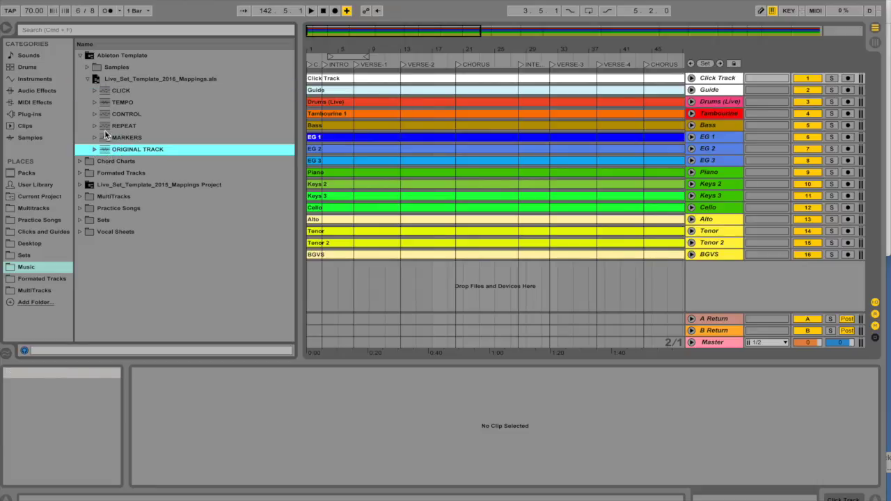
pyautogui.keyDown('shift'); pyautogui.click(104, 92); pyautogui.keyUp('shift')
pyautogui.moveTo(127, 96); pyautogui.dragTo(325, 73)
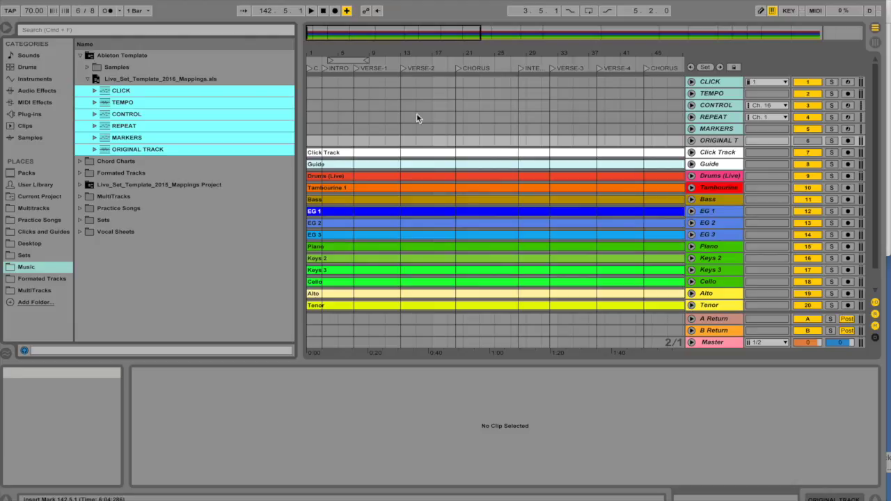
# Turn on Warp for all 16 song clips, from Click Track through BGVS
pyautogui.click(450, 156)
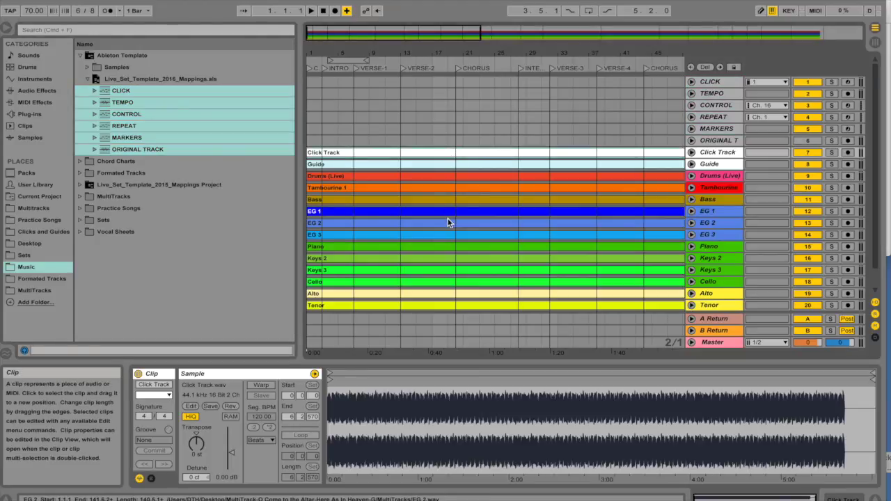
pyautogui.scroll(-1, 447, 219)
pyautogui.keyDown('shift'); pyautogui.click(444, 311); pyautogui.keyUp('shift')
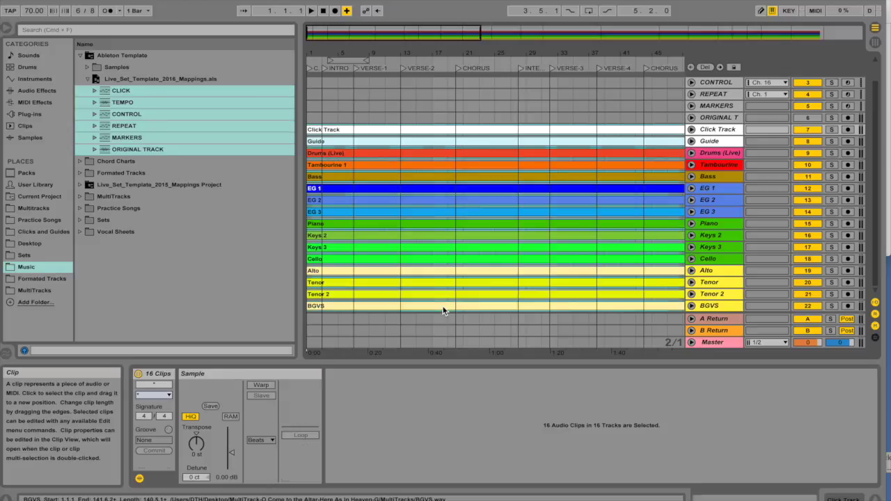
pyautogui.click(267, 388)
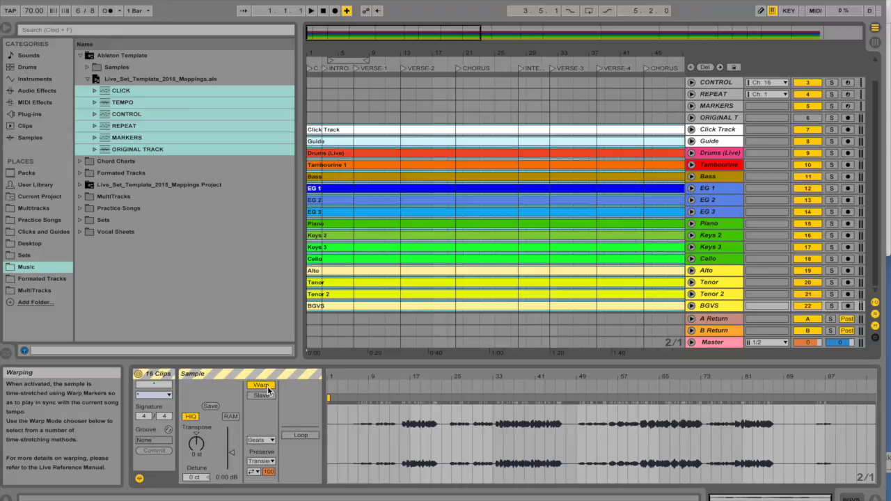
# Unfold the Master track and examine its Song Tempo automation along the whole arrangement
pyautogui.click(402, 118)
pyautogui.hscroll(2, 636, 210)
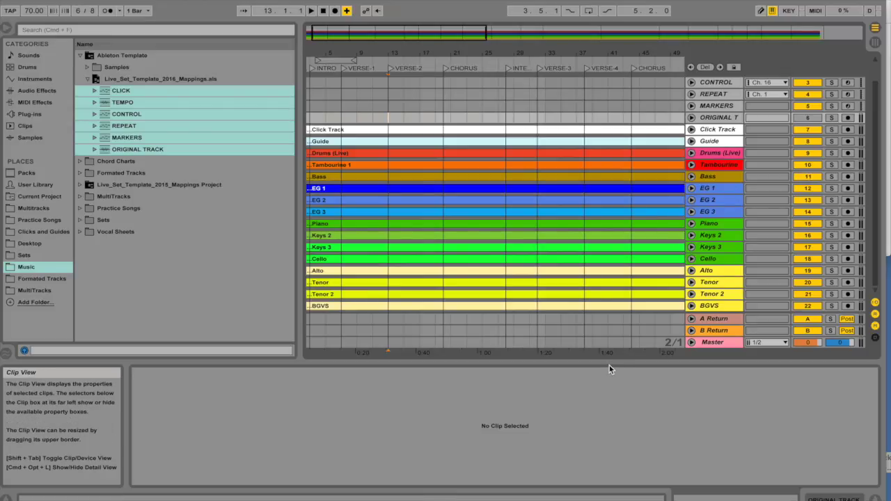
pyautogui.scroll(1, 611, 321)
pyautogui.scroll(-1, 611, 322)
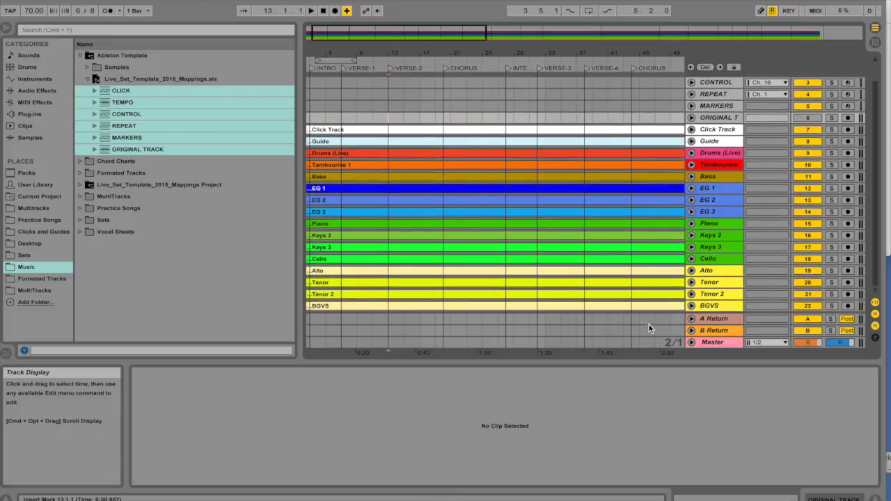
pyautogui.click(691, 341)
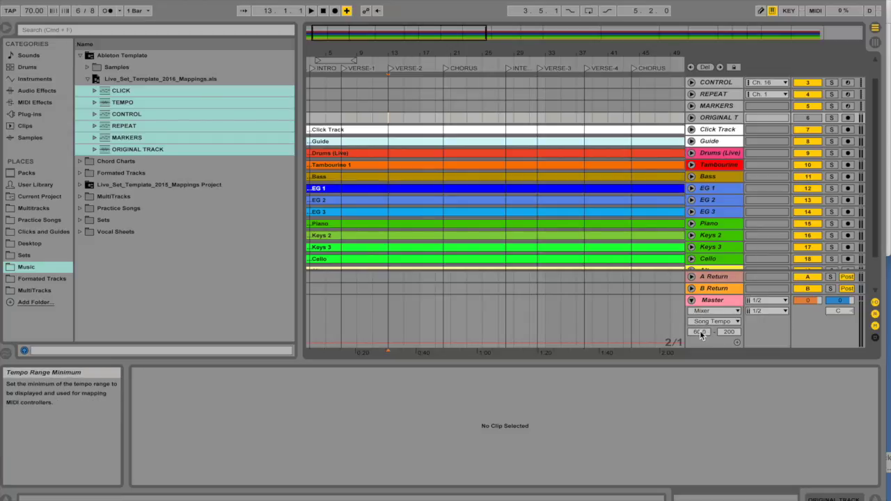
pyautogui.hscroll(10, 602, 322)
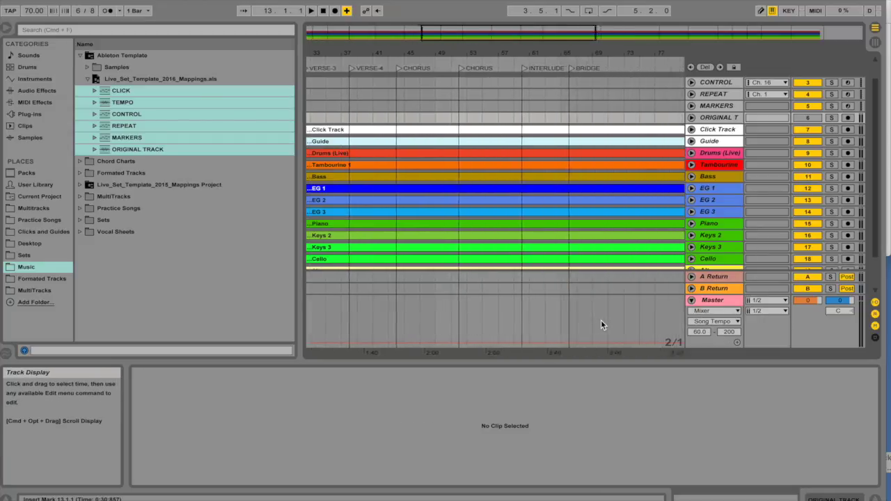
pyautogui.scroll(-1, 601, 322)
pyautogui.hscroll(15, 601, 324)
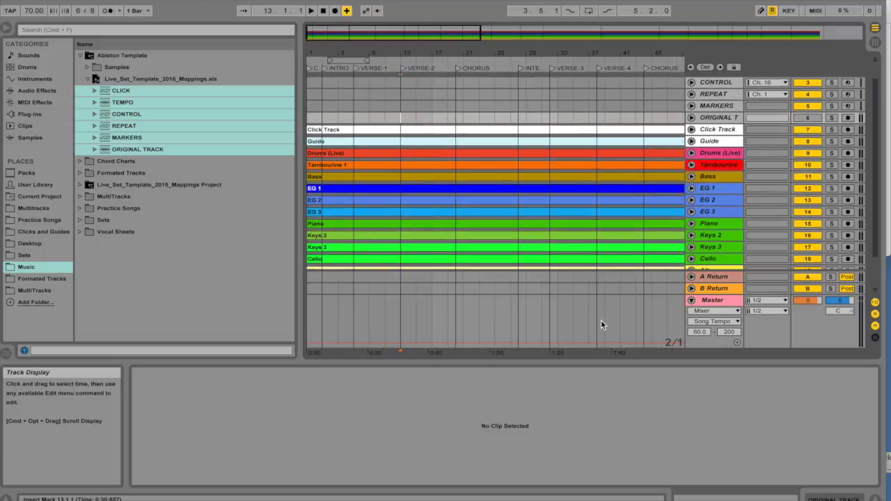
pyautogui.hscroll(-20, 602, 325)
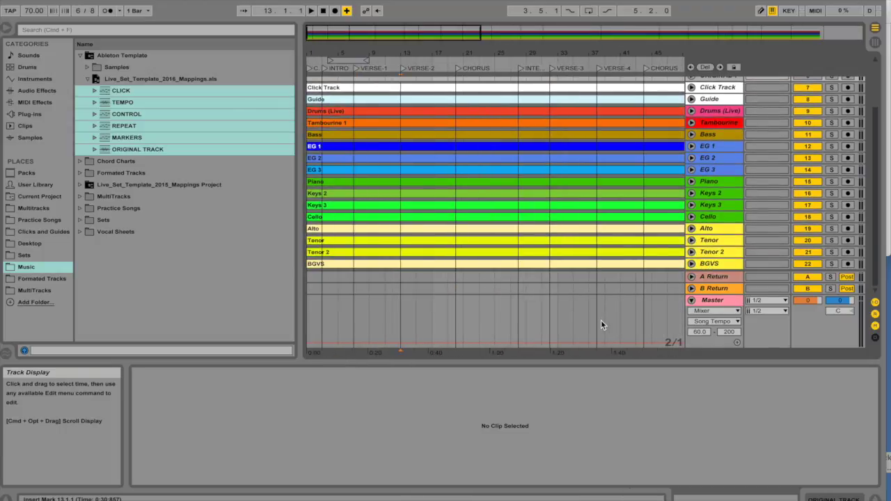
pyautogui.scroll(3, 602, 324)
pyautogui.hscroll(15, 602, 324)
pyautogui.hscroll(-10, 603, 325)
pyautogui.hscroll(-6, 601, 325)
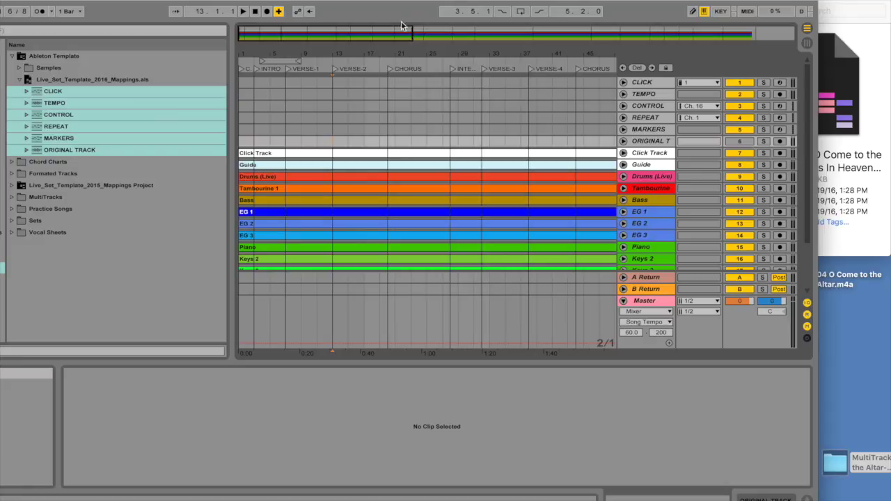
# Place the desktop file 04 O Come to the Altar.m4a on the ORIGINAL TRACK track, starting at the INTRO marker
pyautogui.moveTo(832, 281); pyautogui.dragTo(255, 144)
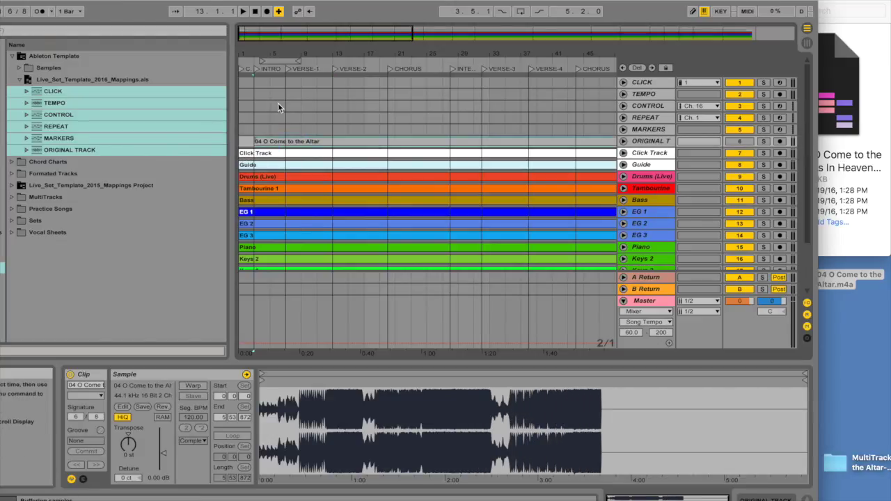
pyautogui.click(128, 209)
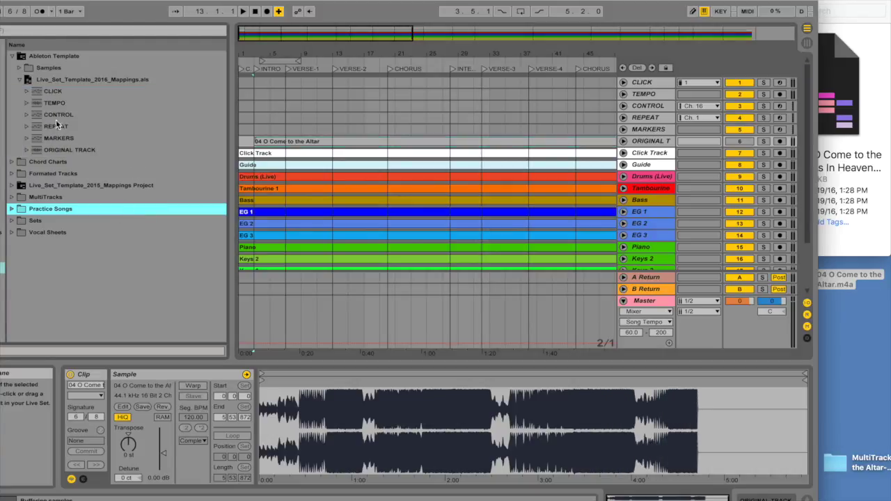
# Add the template's 70 BPM tempo clip at the start of the TEMPO track
pyautogui.click(25, 103)
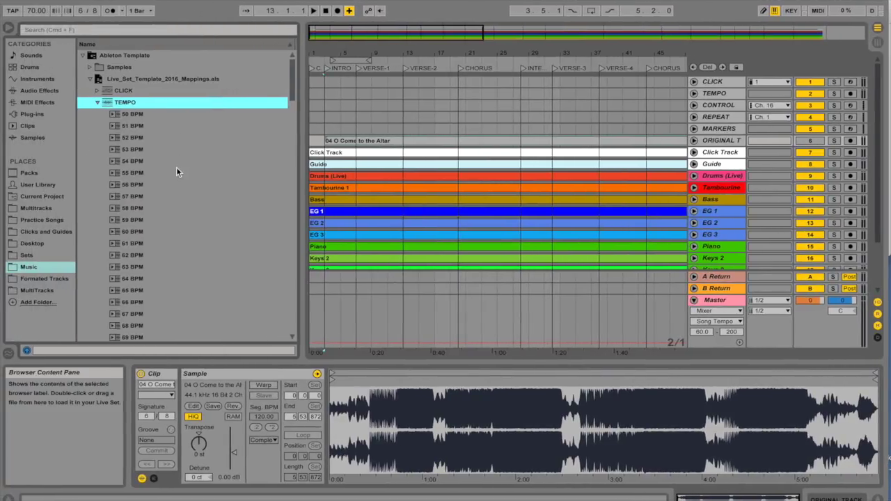
pyautogui.scroll(-5, 176, 167)
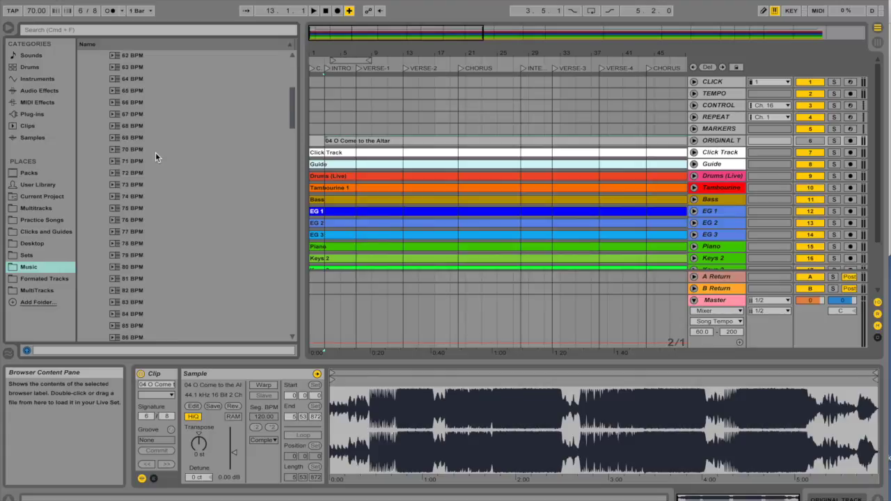
pyautogui.click(154, 151)
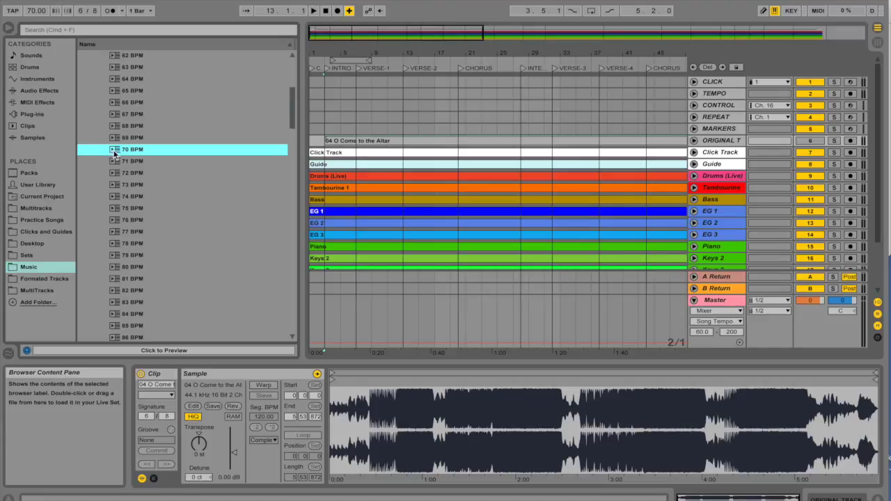
pyautogui.moveTo(115, 150); pyautogui.dragTo(314, 96)
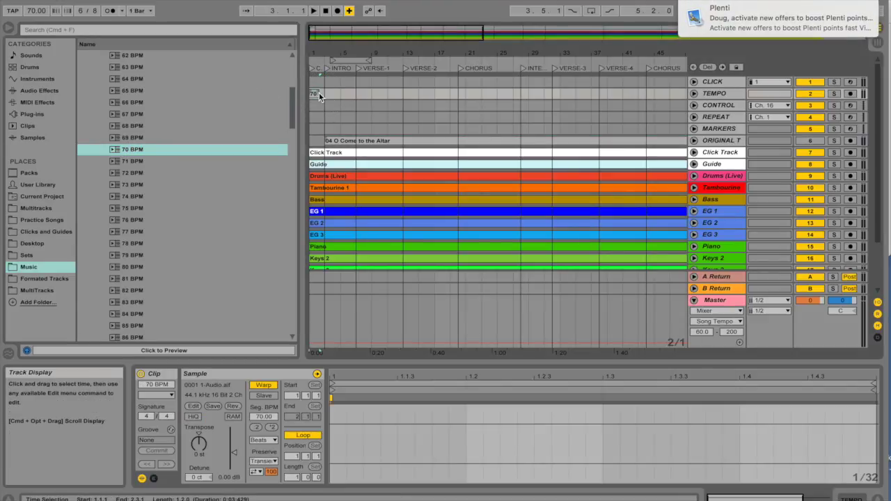
# Add the template's 6/4 click clip at the start of the CLICK track
pyautogui.scroll(6, 139, 102)
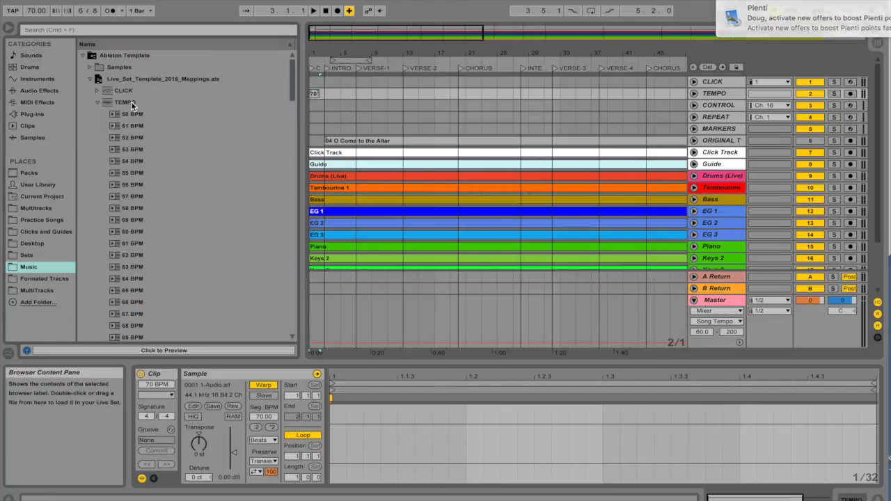
pyautogui.click(98, 103)
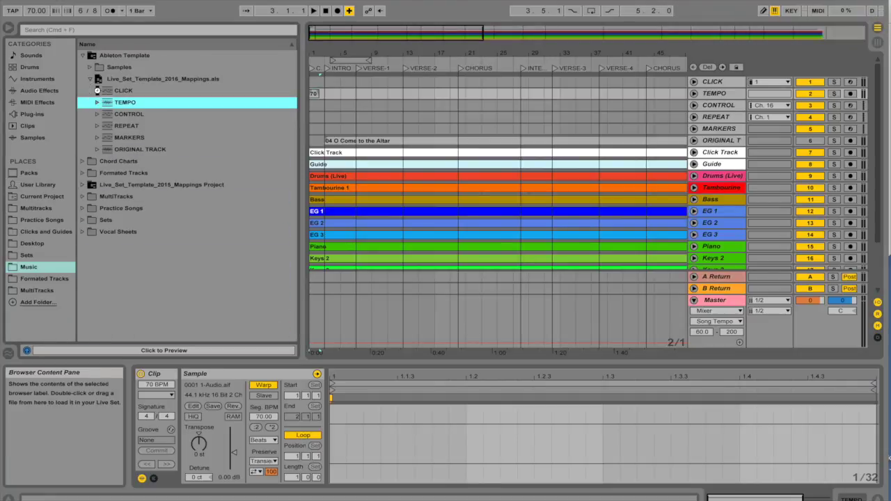
pyautogui.click(98, 90)
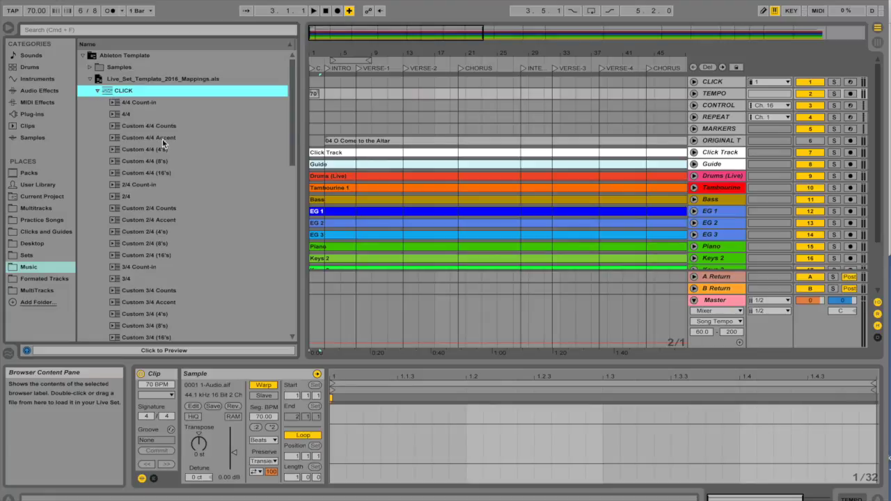
pyautogui.scroll(-5, 171, 150)
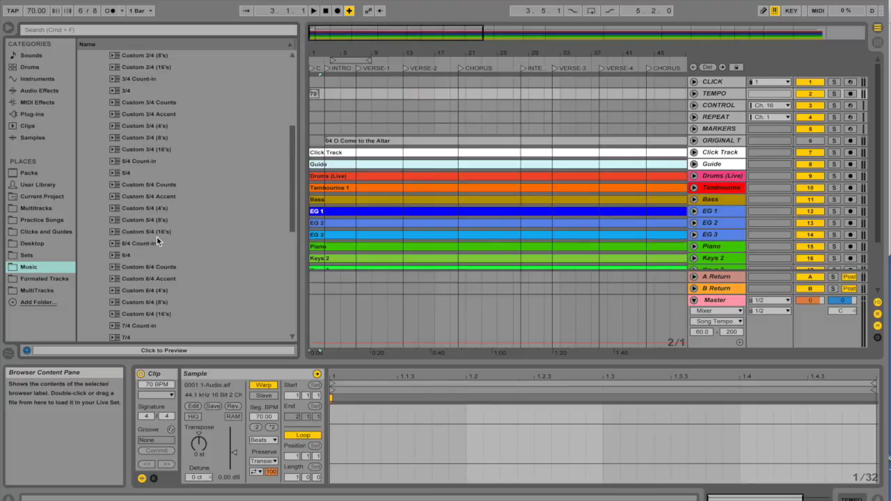
pyautogui.click(125, 256)
pyautogui.moveTo(298, 108); pyautogui.dragTo(315, 84)
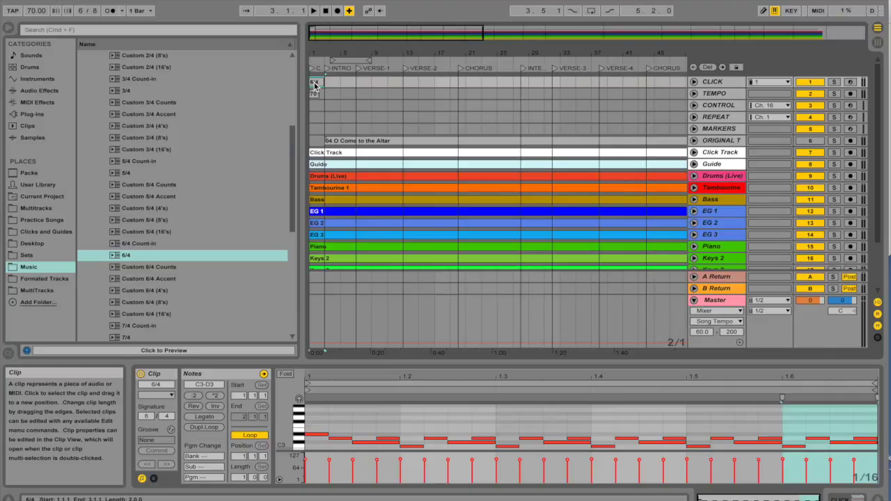
# Extend the 6/4 and 70 BPM clips together so they end with the song's audio clips at 142.1.1
pyautogui.click(318, 94)
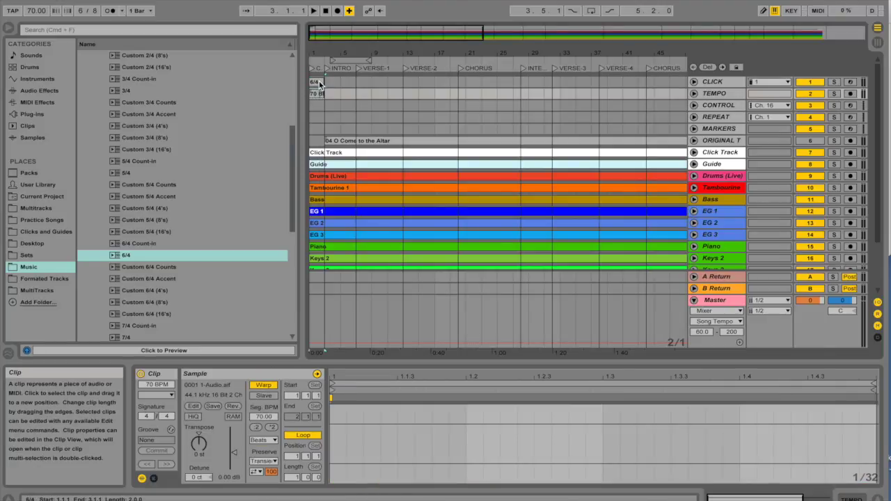
pyautogui.keyDown('shift'); pyautogui.click(320, 84); pyautogui.keyUp('shift')
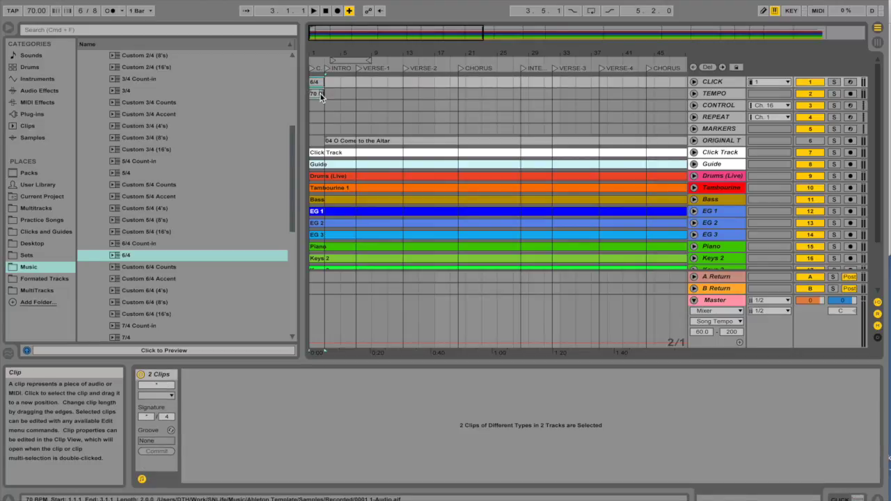
pyautogui.moveTo(321, 94); pyautogui.dragTo(657, 88)
pyautogui.scroll(5, 656, 88)
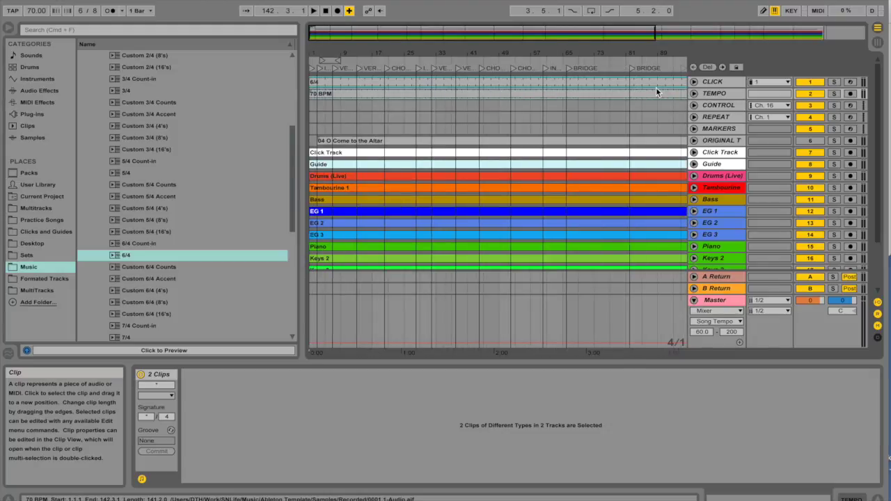
pyautogui.scroll(8, 656, 87)
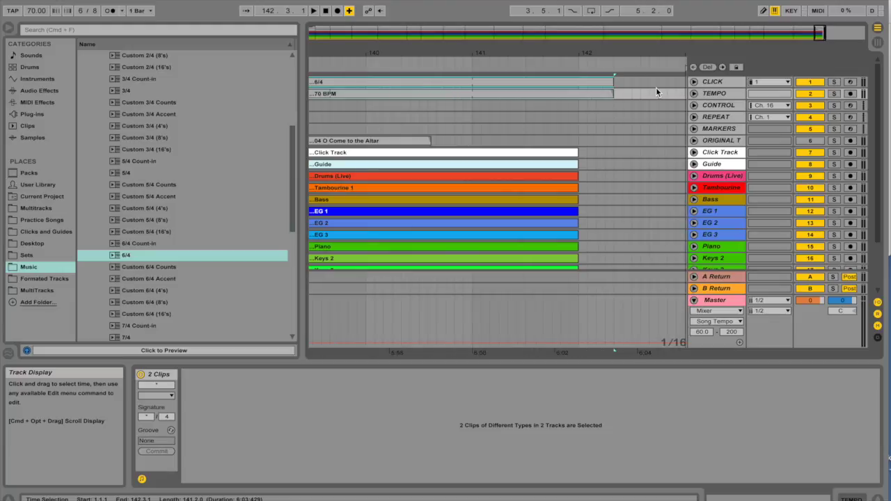
pyautogui.moveTo(612, 94); pyautogui.dragTo(560, 95)
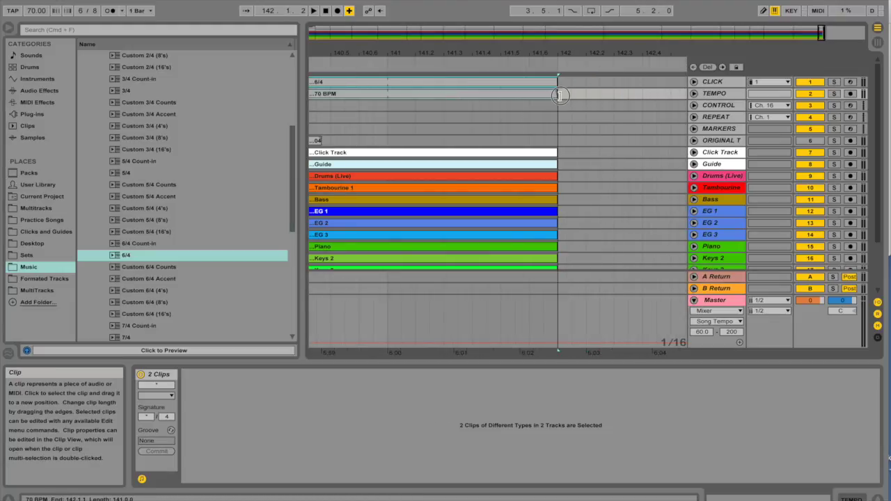
# Shorten the 6/4 clip on the CLICK track so it ends at the ENDING marker at 134.1.1, using the Click Track waveform as reference
pyautogui.click(695, 152)
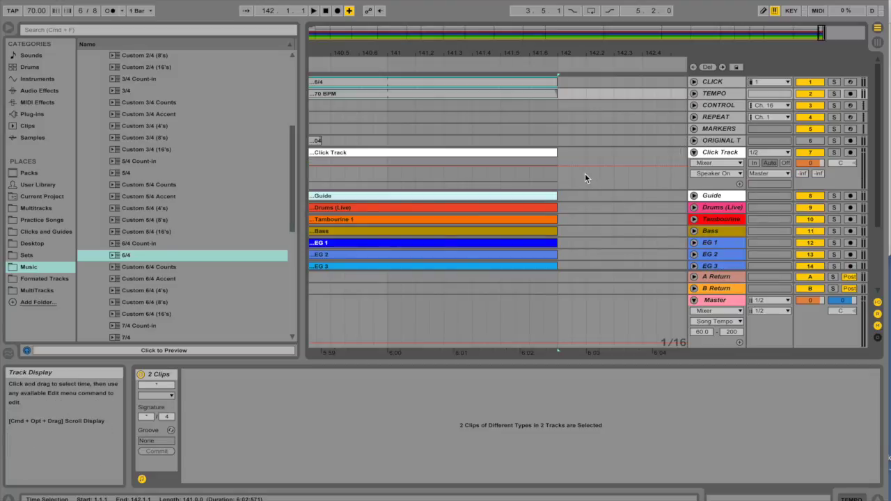
pyautogui.hscroll(-5, 510, 196)
pyautogui.hscroll(-6, 510, 195)
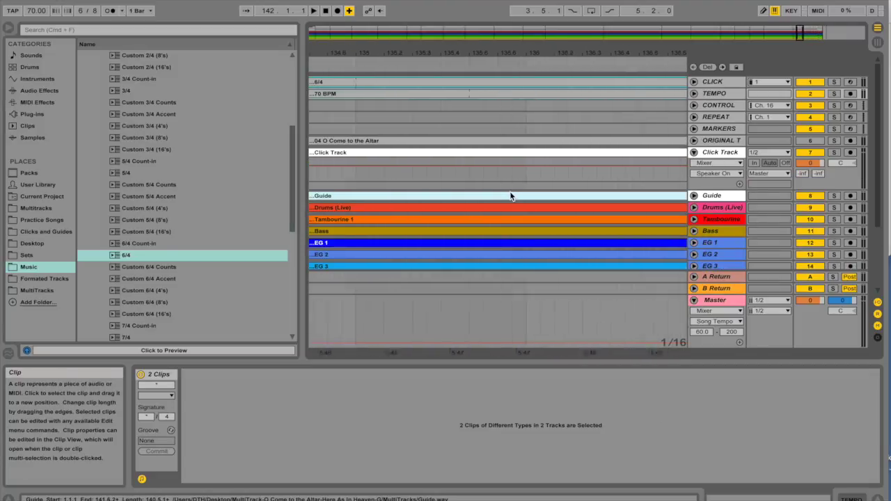
pyautogui.hscroll(7, 511, 195)
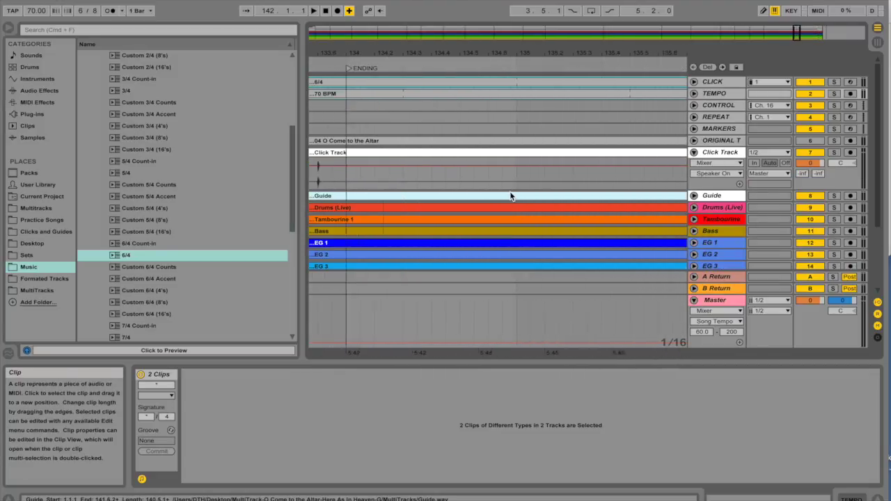
pyautogui.hscroll(4, 510, 195)
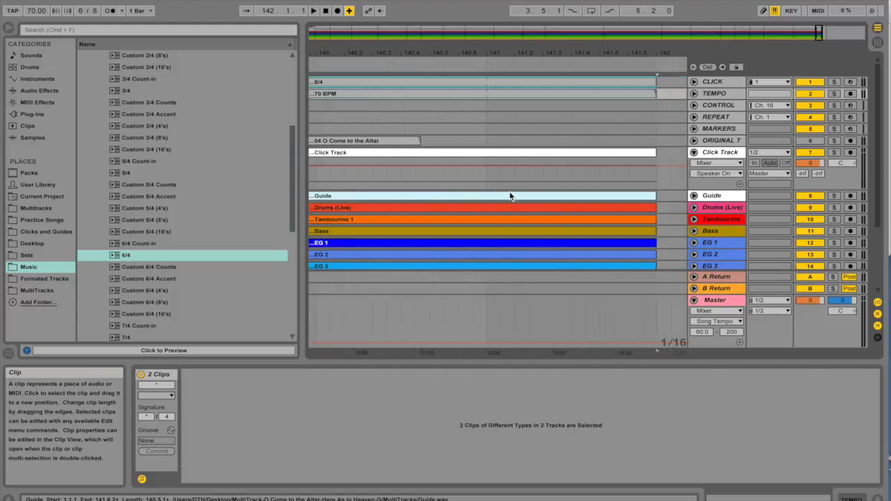
pyautogui.hscroll(-1, 510, 194)
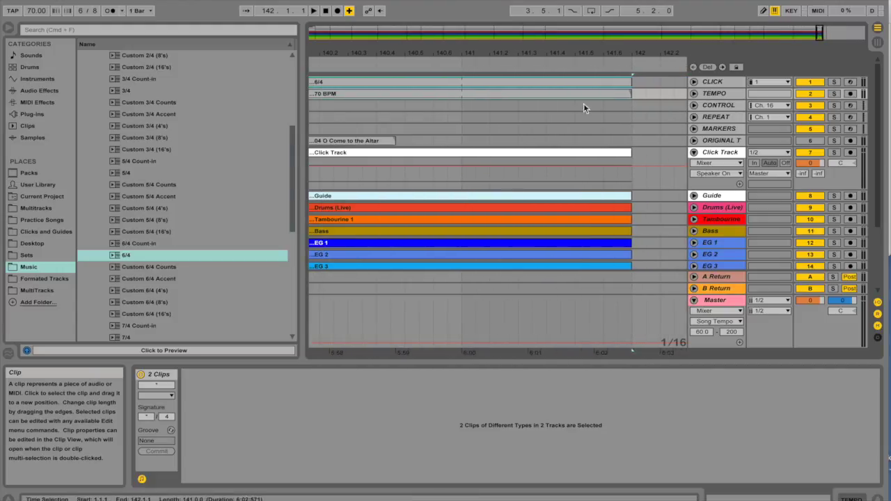
pyautogui.click(653, 91)
pyautogui.click(628, 83)
pyautogui.moveTo(630, 82); pyautogui.dragTo(433, 80)
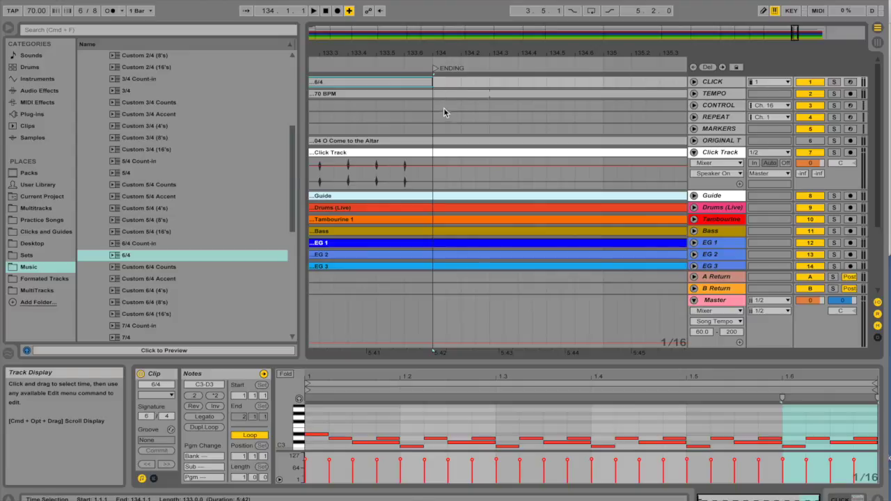
# Unfold the ORIGINAL TRACK waveform in place of the Click Track's and activate the ORIGINAL TRACK
pyautogui.hscroll(8, 439, 110)
pyautogui.hscroll(6, 439, 109)
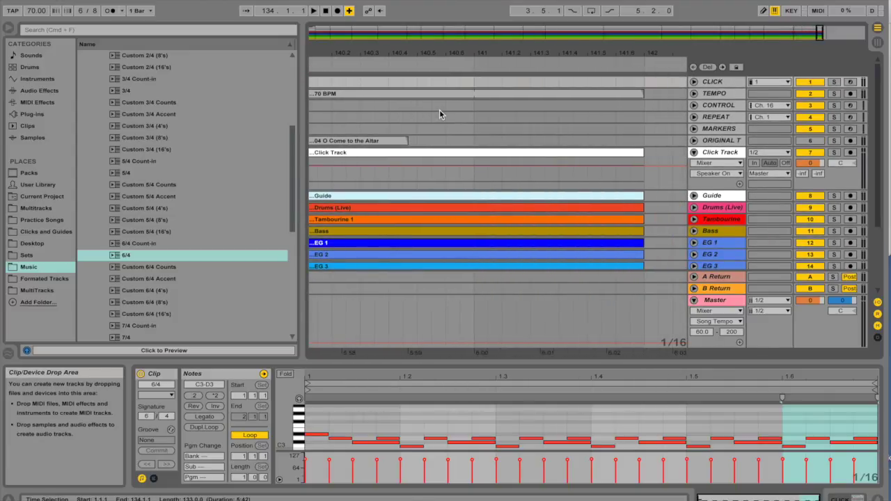
pyautogui.hscroll(-15, 439, 109)
pyautogui.hscroll(-20, 440, 110)
pyautogui.hscroll(-10, 439, 110)
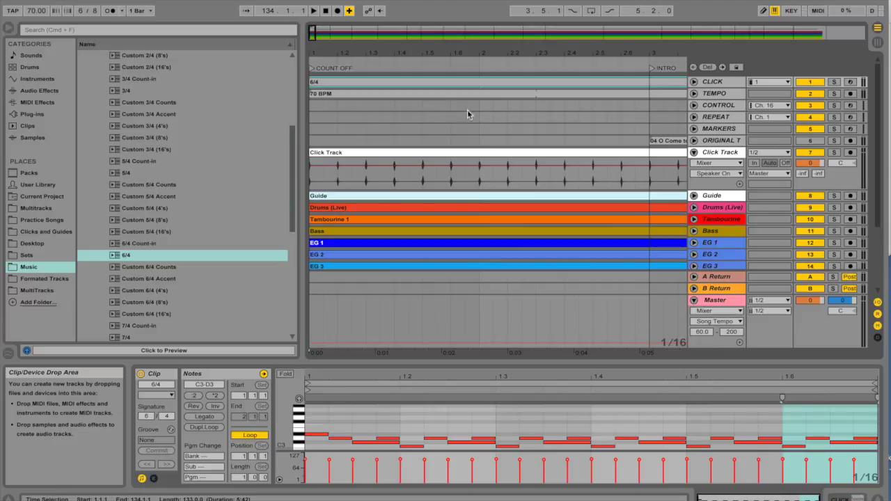
pyautogui.click(694, 140)
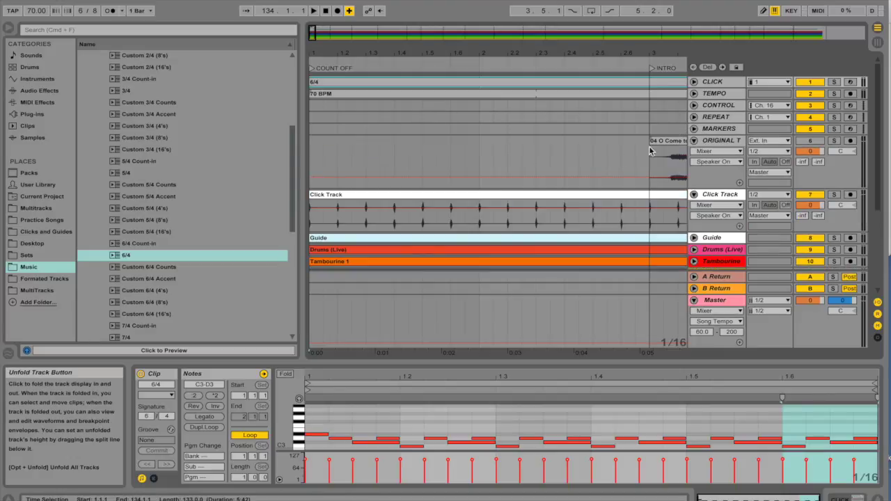
pyautogui.hscroll(5, 582, 164)
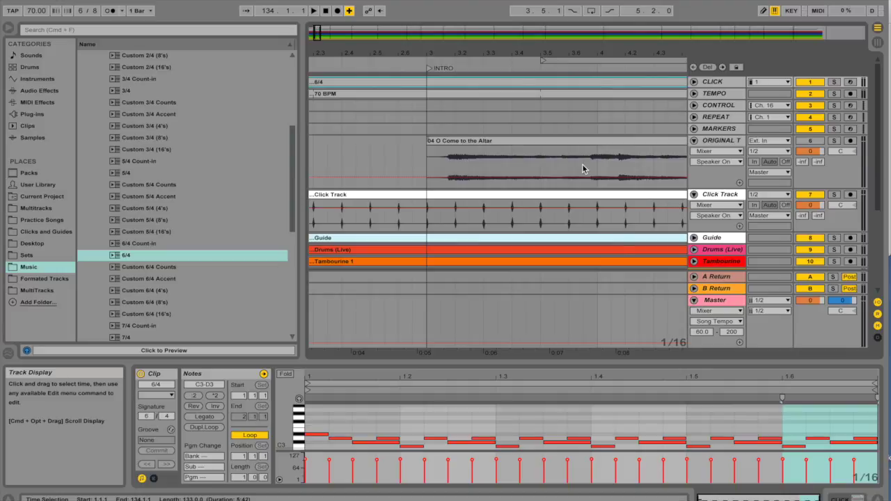
pyautogui.click(694, 194)
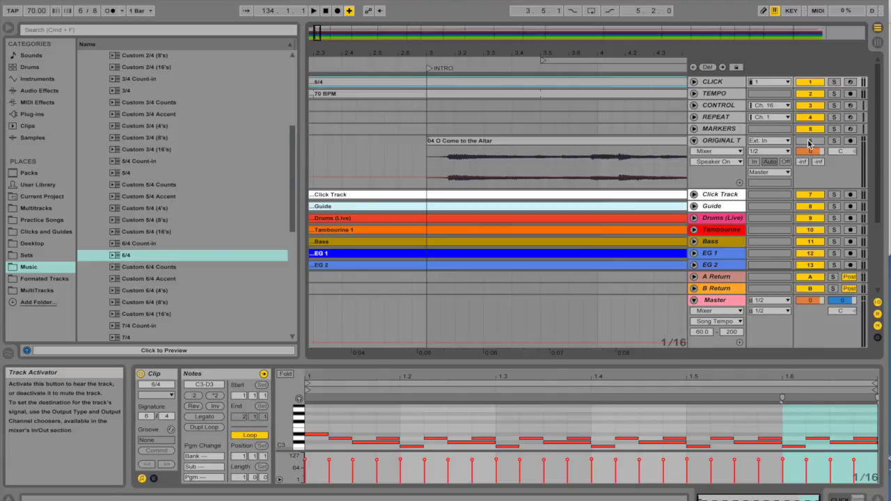
pyautogui.click(810, 141)
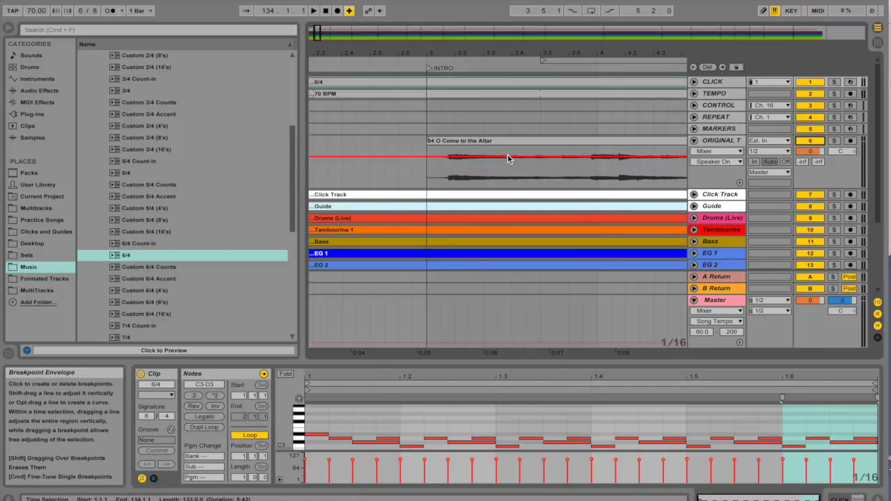
# Set the arrangement's fixed grid to 1/32 for fine placement of the original song clip
pyautogui.click(401, 167)
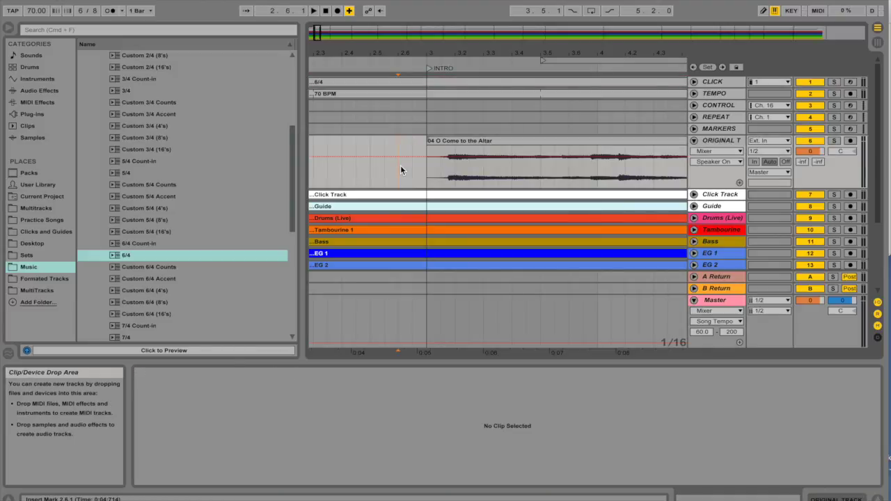
pyautogui.hscroll(10, 401, 165)
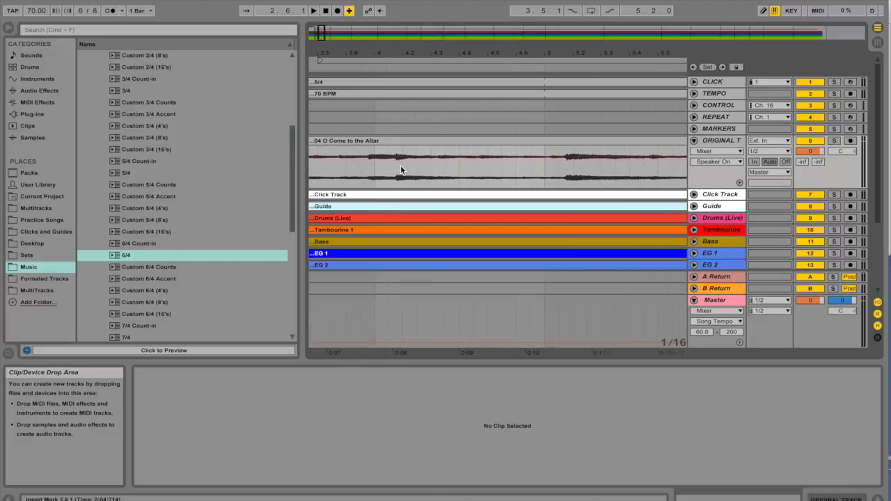
pyautogui.hscroll(10, 400, 165)
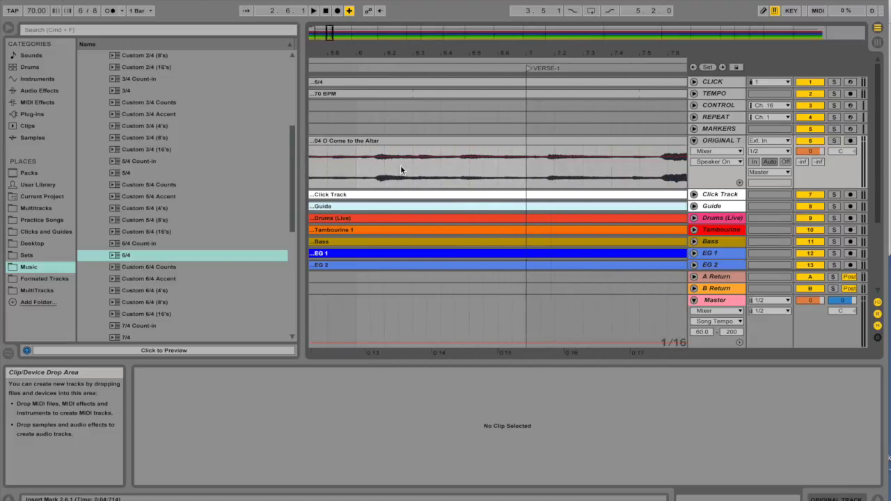
pyautogui.hscroll(-15, 400, 165)
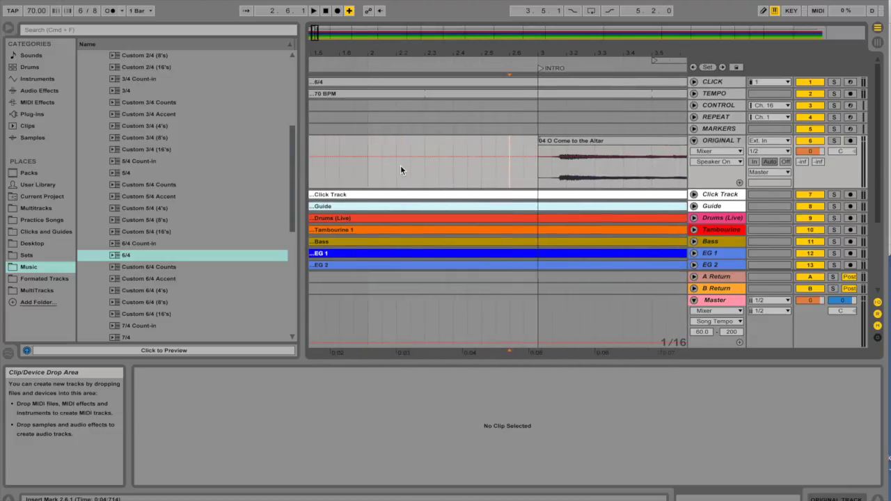
pyautogui.rightClick(401, 165)
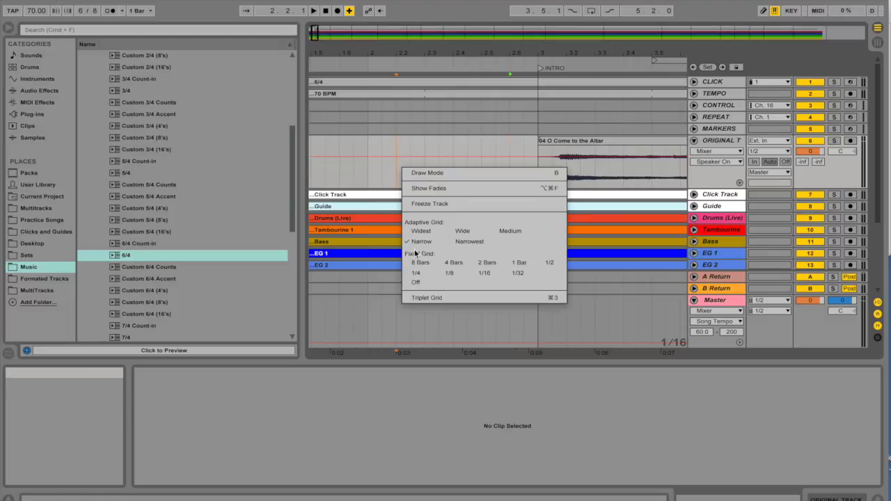
pyautogui.click(447, 272)
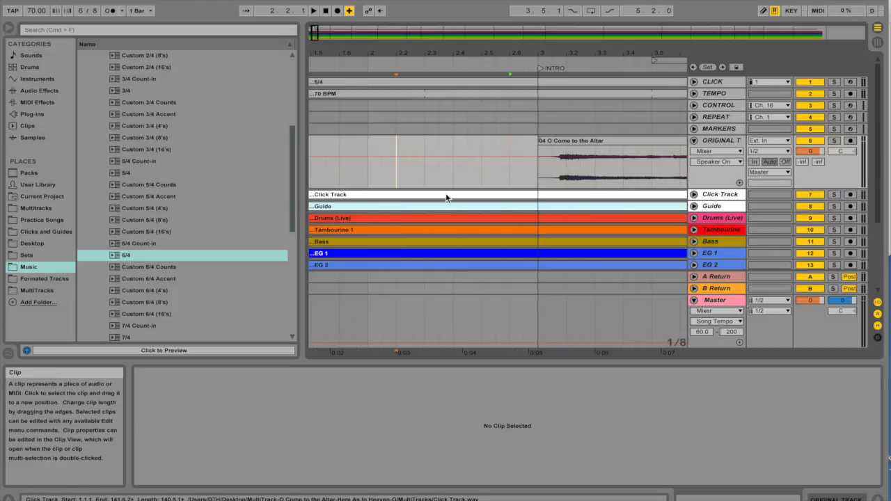
pyautogui.rightClick(446, 176)
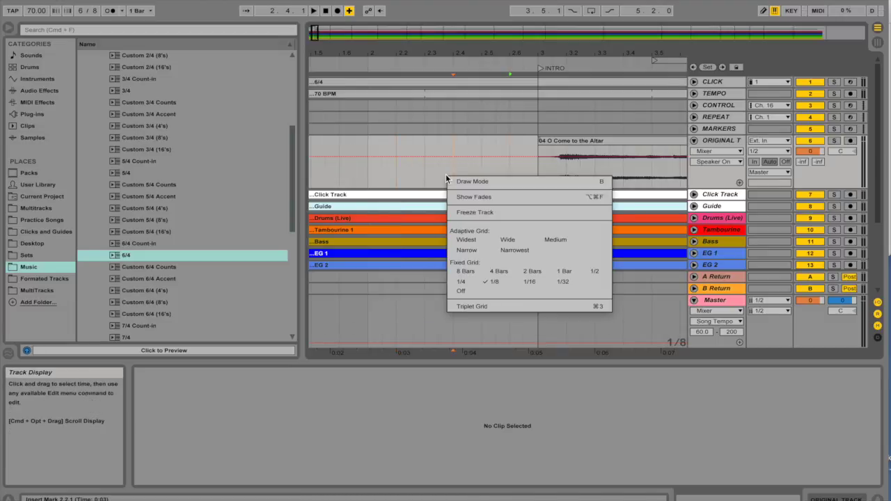
pyautogui.click(557, 282)
# Move the 04 O Come to the Altar clip earlier to about 2.6.1, aligning its first sound with the INTRO marker, and audition the timing
pyautogui.click(561, 149)
pyautogui.moveTo(561, 149); pyautogui.dragTo(555, 149)
pyautogui.hscroll(5, 469, 174)
pyautogui.hscroll(10, 469, 175)
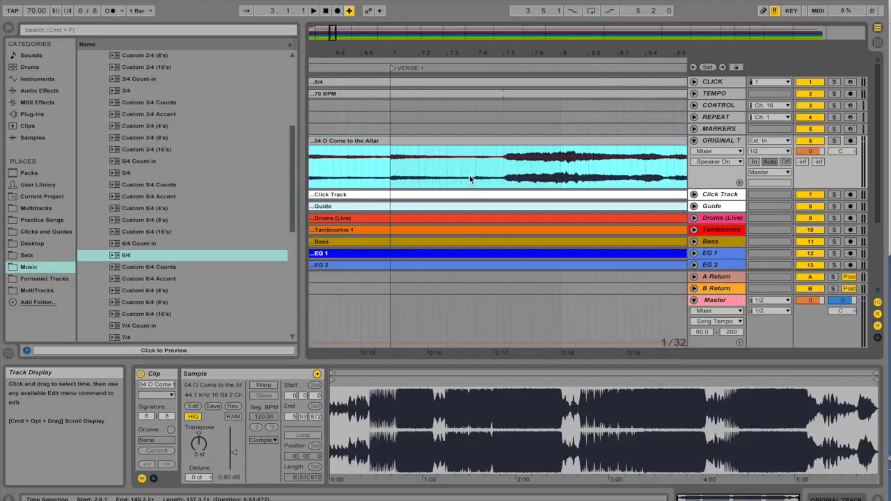
pyautogui.hscroll(-15, 513, 151)
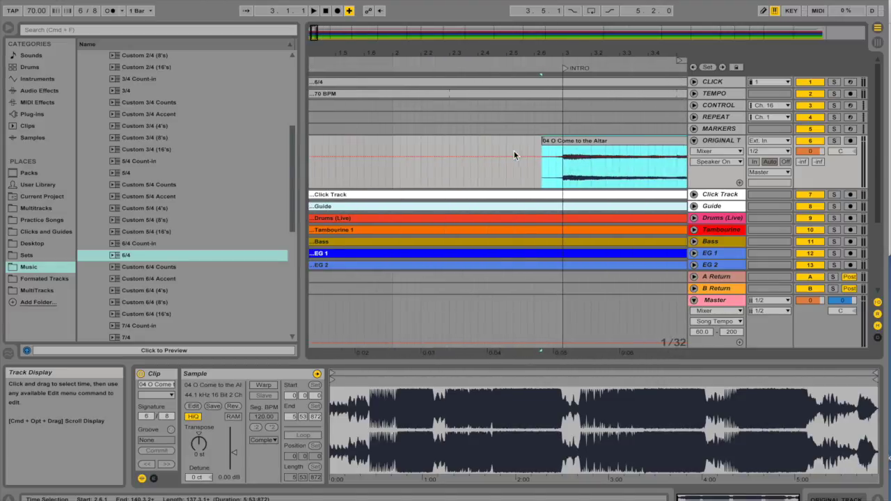
pyautogui.click(524, 147)
pyautogui.press('space')
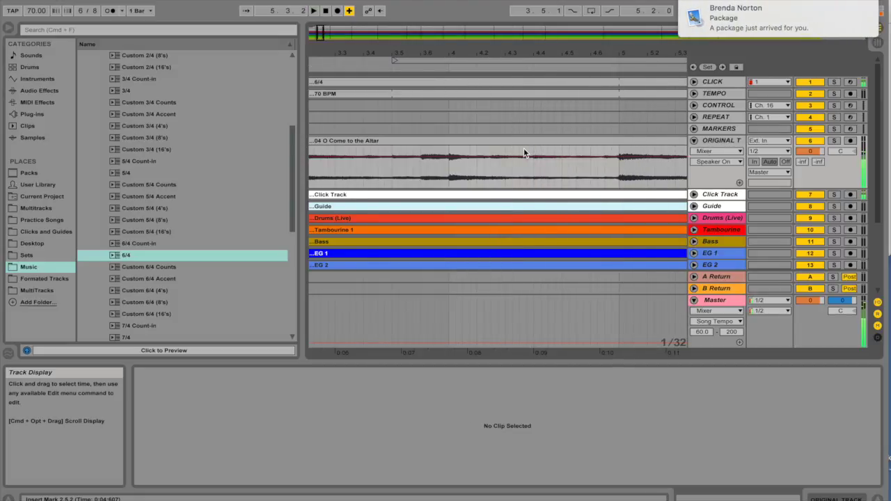
# Warp the 04 O Come to the Altar clip in Complex Pro mode and transpose it by -4 st
pyautogui.click(524, 143)
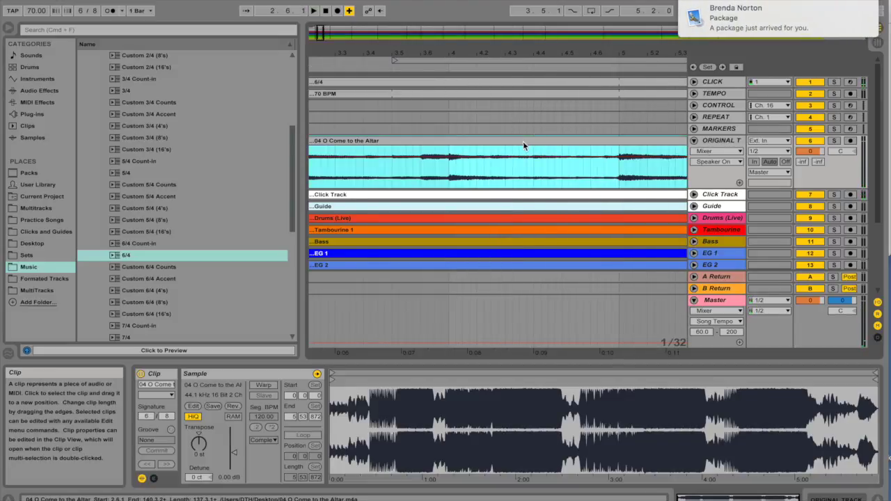
pyautogui.click(264, 385)
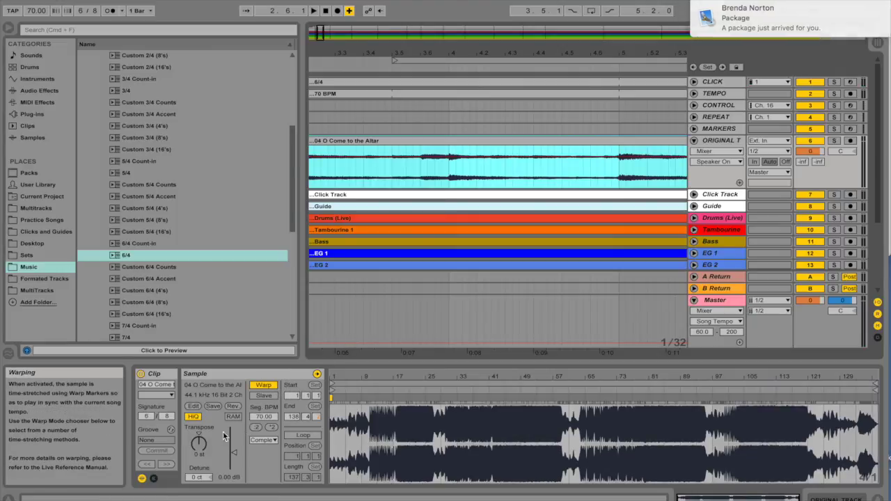
pyautogui.click(200, 437)
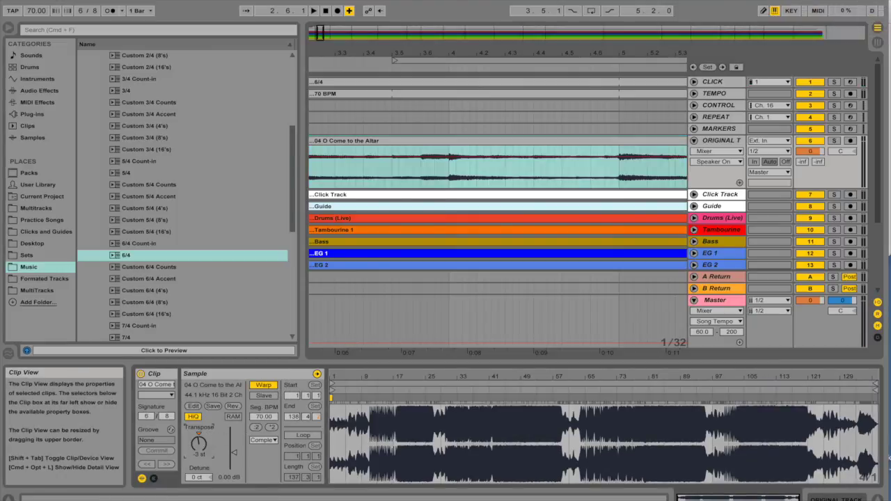
pyautogui.click(263, 440)
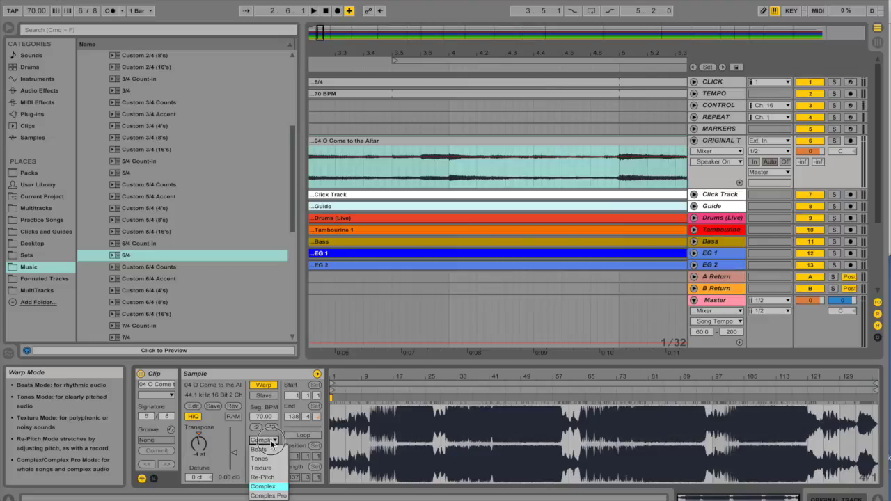
pyautogui.click(271, 491)
# Play the song from just before the INTRO marker and pan the ORIGINAL TRACK to 50L in the mixer
pyautogui.hscroll(-8, 390, 213)
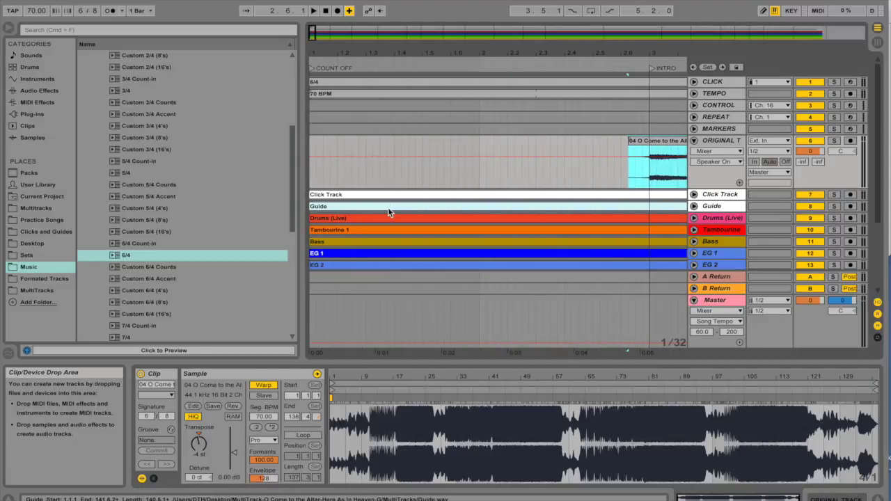
pyautogui.click(582, 144)
pyautogui.press('space')
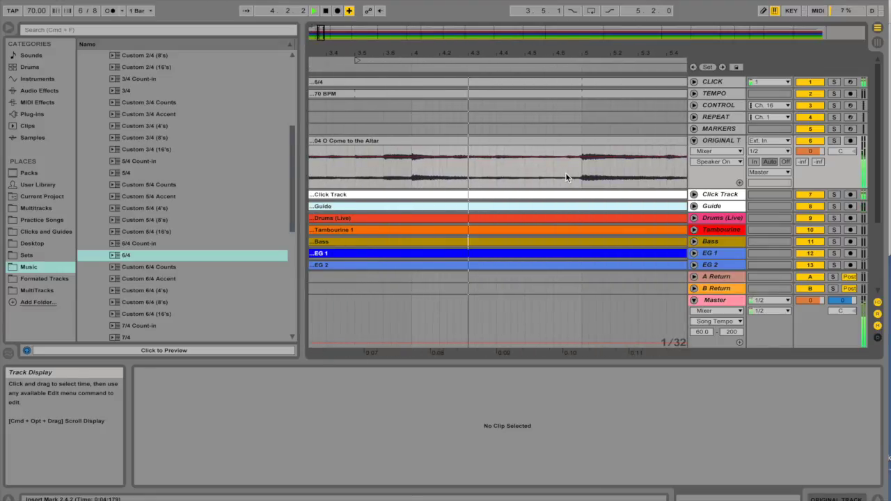
pyautogui.press('Tab')
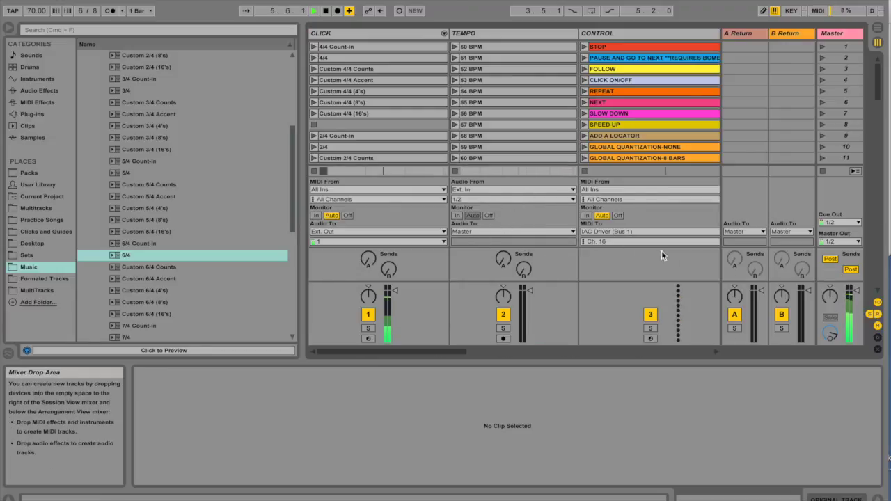
pyautogui.hscroll(5, 551, 270)
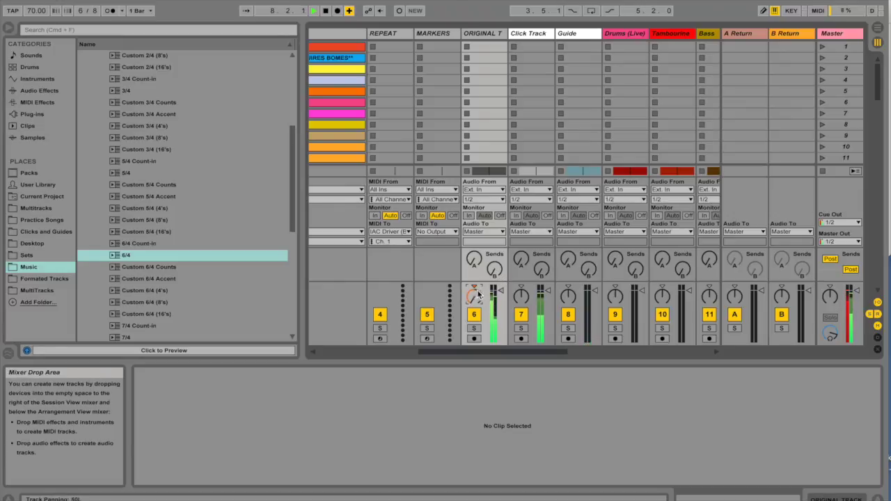
pyautogui.press('Tab')
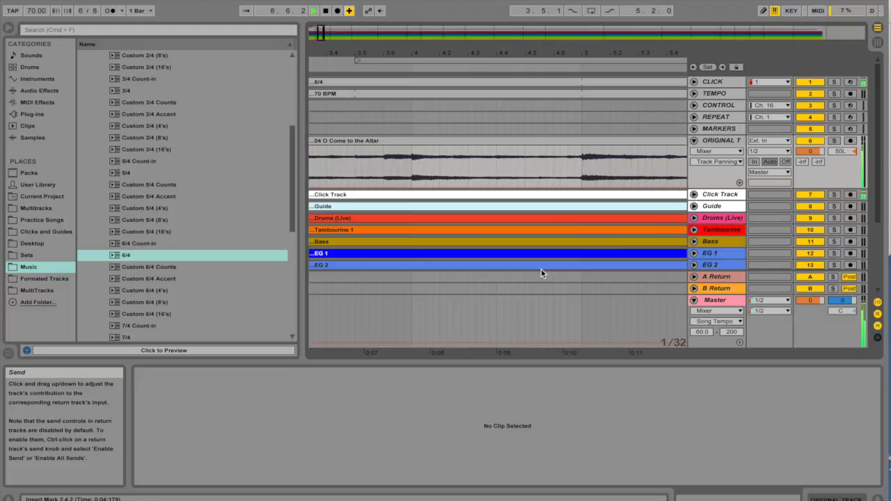
# Group the tracks from Drums (Live) through BGVS and show the group in the Session View mixer
pyautogui.click(732, 220)
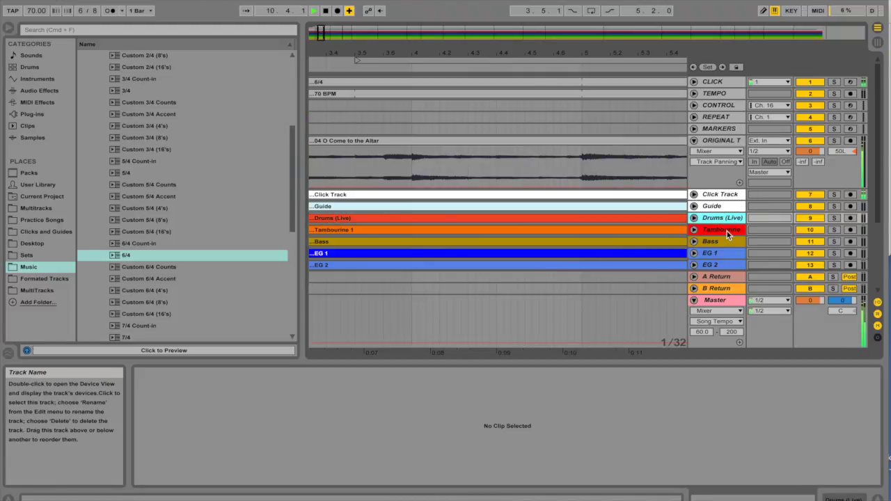
pyautogui.scroll(-3, 728, 234)
pyautogui.keyDown('shift'); pyautogui.click(727, 267); pyautogui.keyUp('shift')
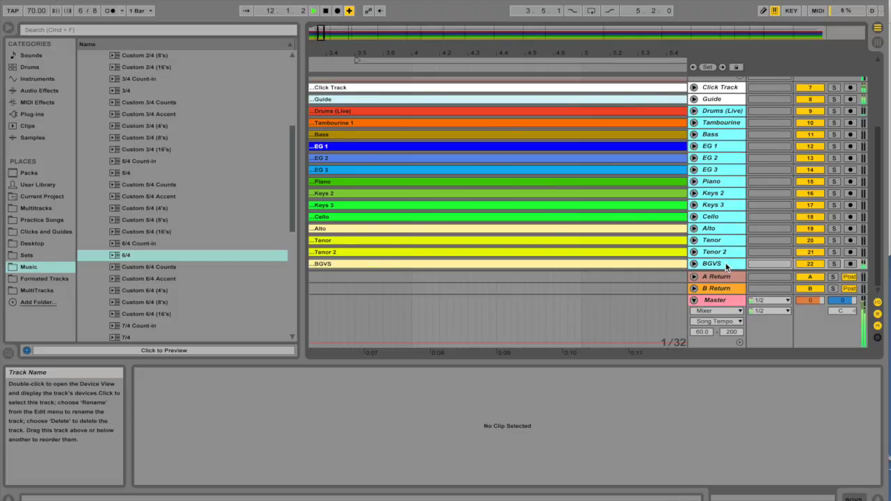
pyautogui.press('super+g')
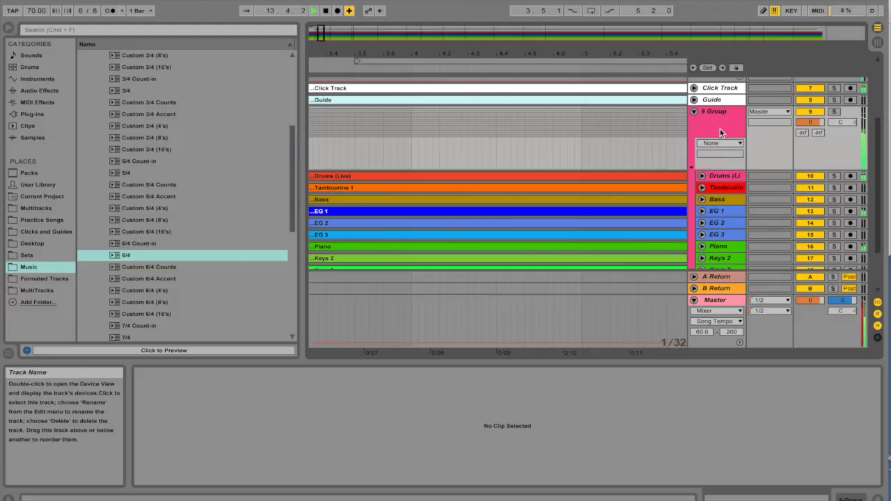
pyautogui.press('Tab')
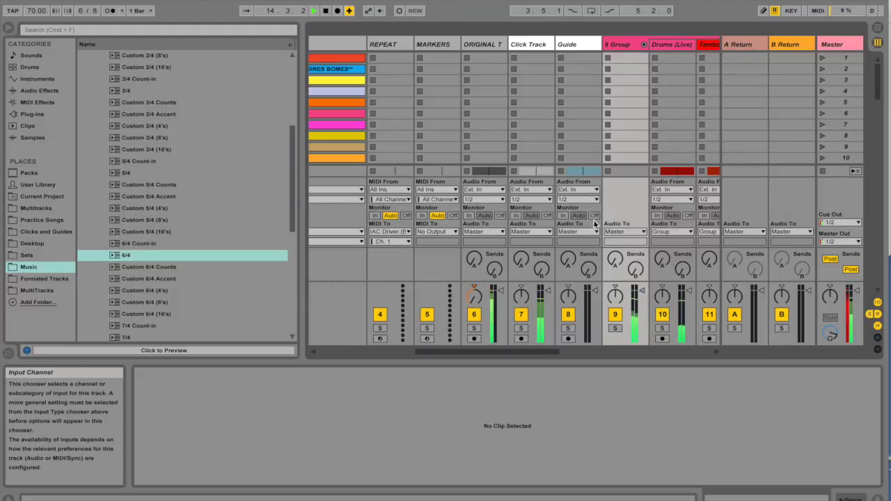
# Pan the group holding the band and vocal tracks to 50R, and deactivate the Click Track in the Arrangement View
pyautogui.moveTo(615, 296); pyautogui.dragTo(615, 279)
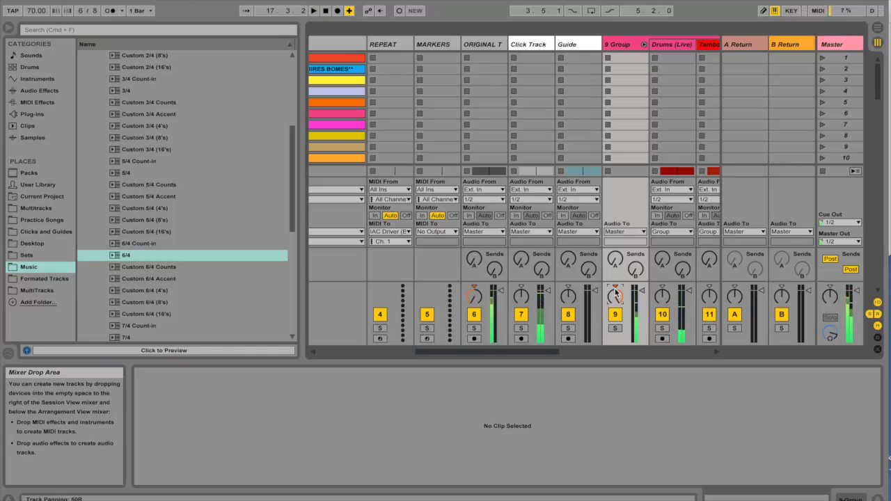
pyautogui.press('Tab')
pyautogui.scroll(5, 576, 218)
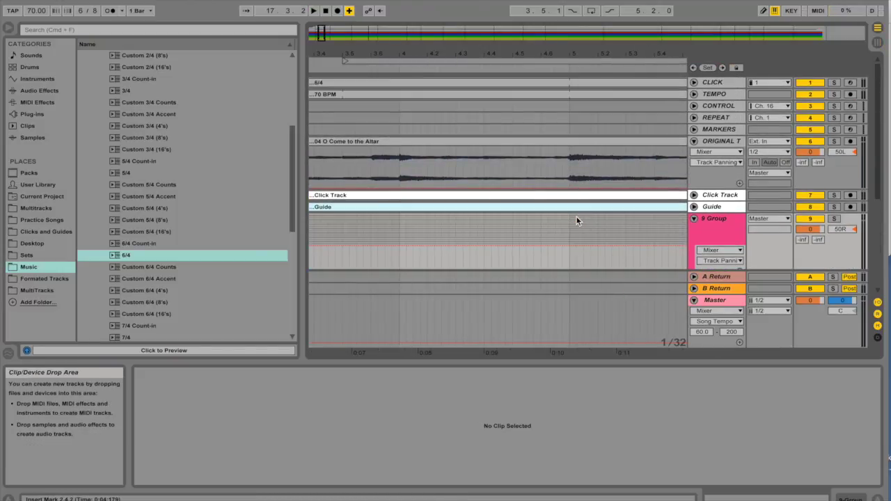
pyautogui.hscroll(5, 576, 219)
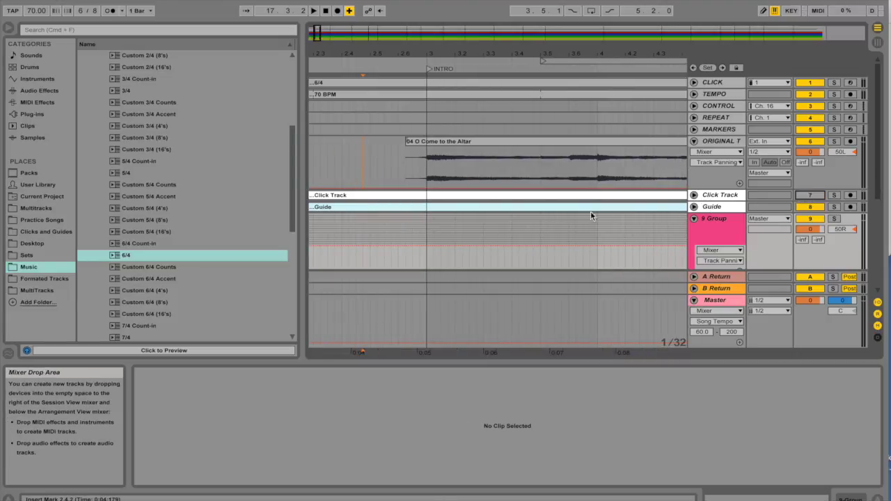
# Check the Drums (Live) clip's warp settings and set the Click Track clip as the tempo Master
pyautogui.scroll(-2, 570, 218)
pyautogui.scroll(-5, 569, 219)
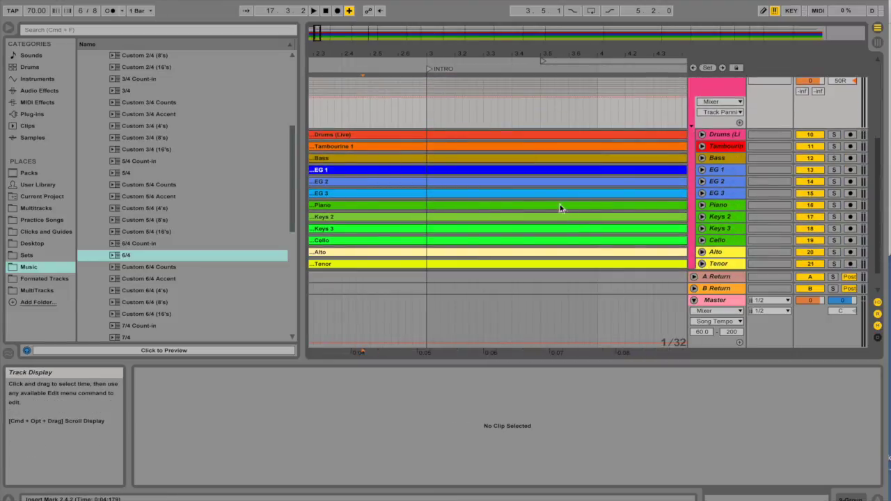
pyautogui.click(532, 136)
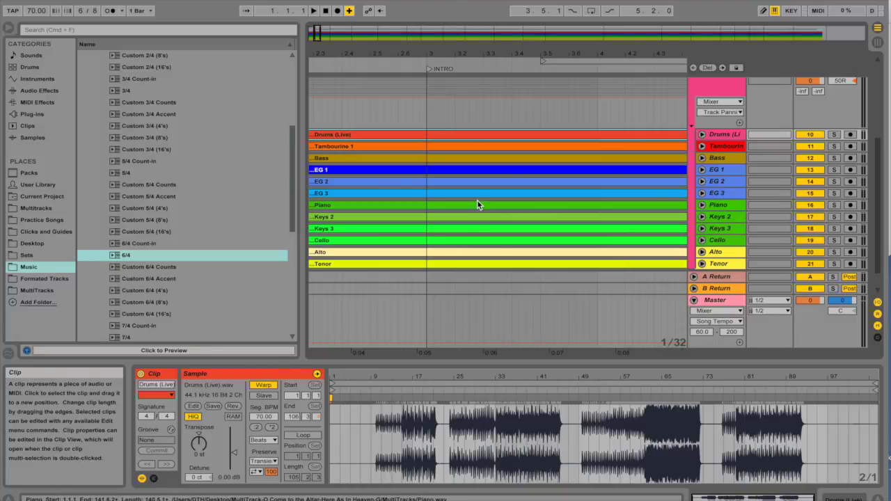
pyautogui.scroll(5, 469, 117)
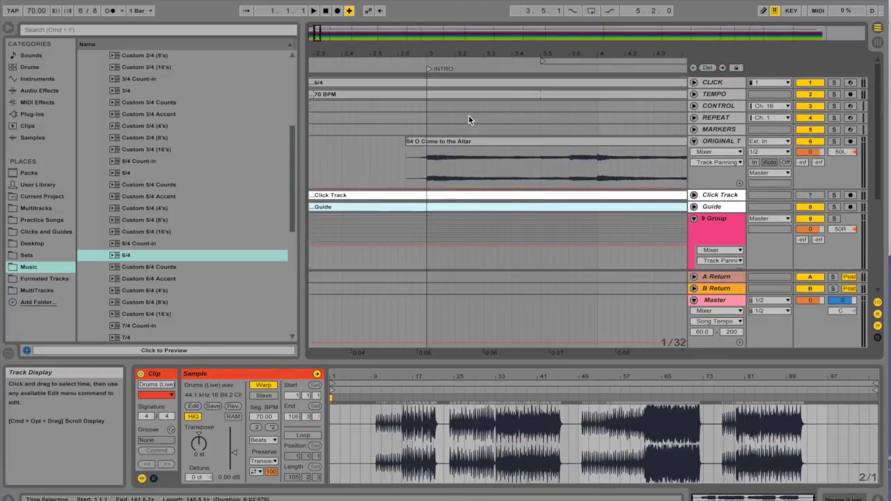
pyautogui.click(431, 196)
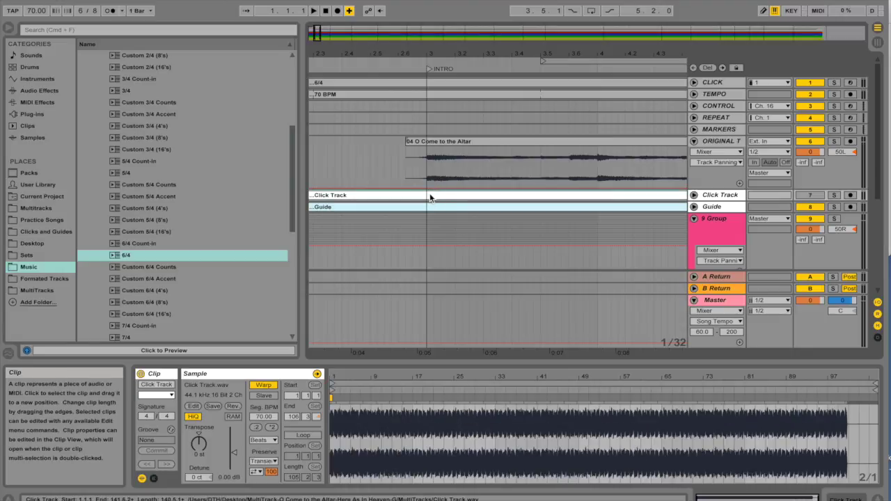
pyautogui.click(262, 395)
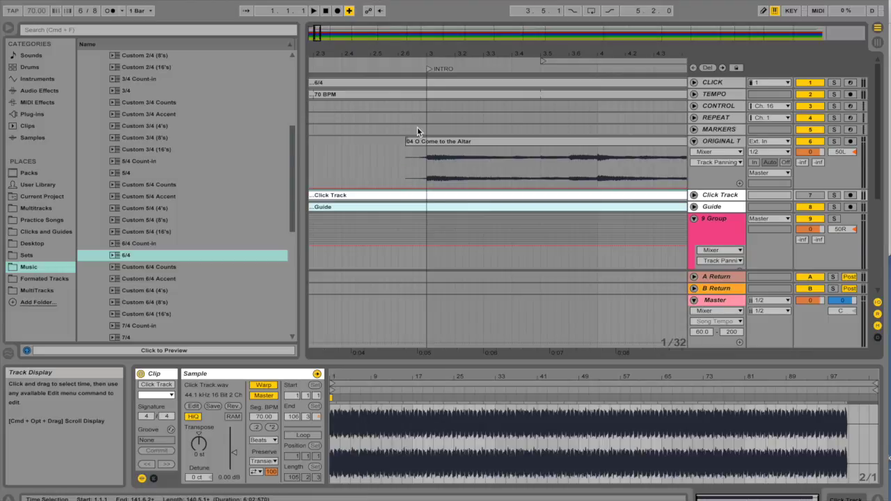
# Unfold the Alto track and show its waveform around the VERSE-3 marker
pyautogui.hscroll(5, 454, 131)
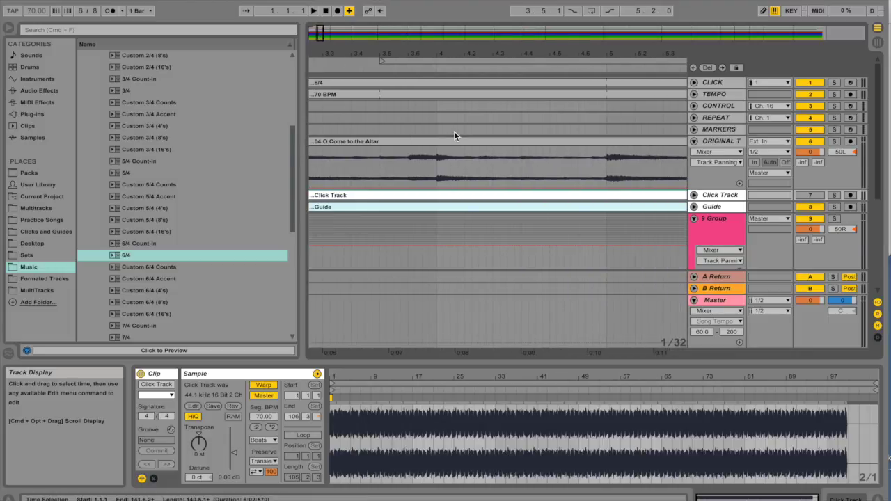
pyautogui.hscroll(15, 454, 134)
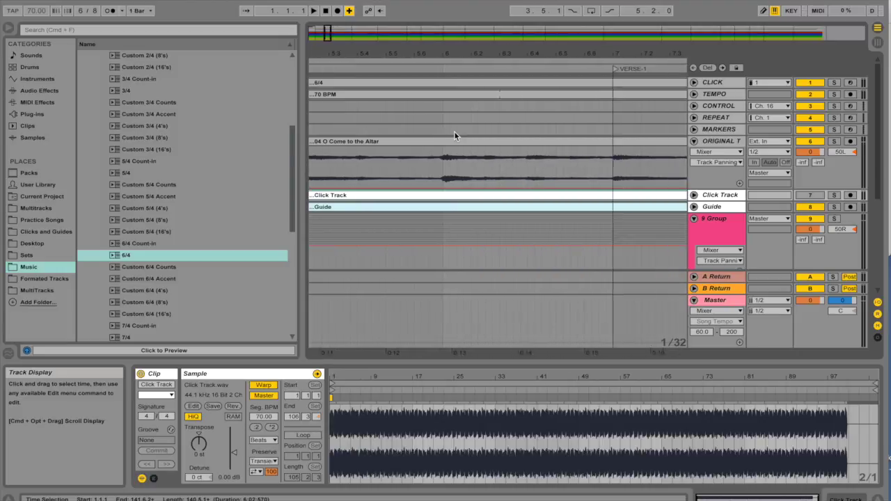
pyautogui.scroll(-3, 455, 135)
pyautogui.scroll(-4, 455, 136)
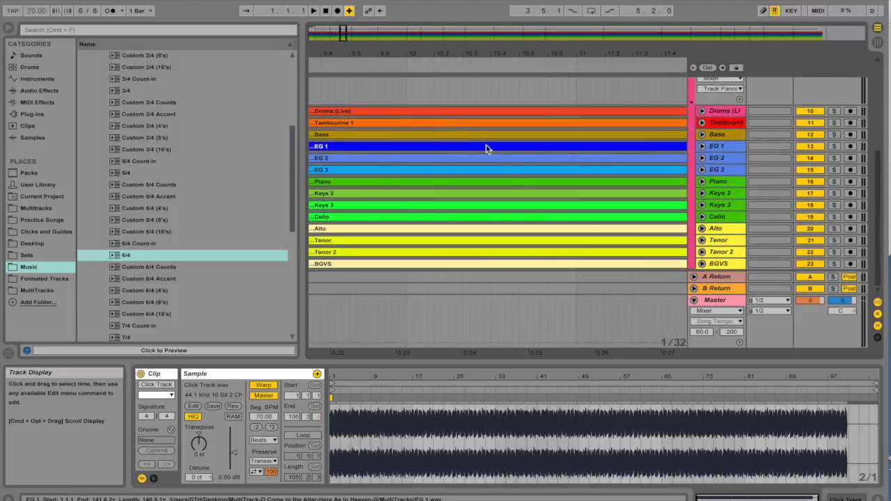
pyautogui.click(701, 229)
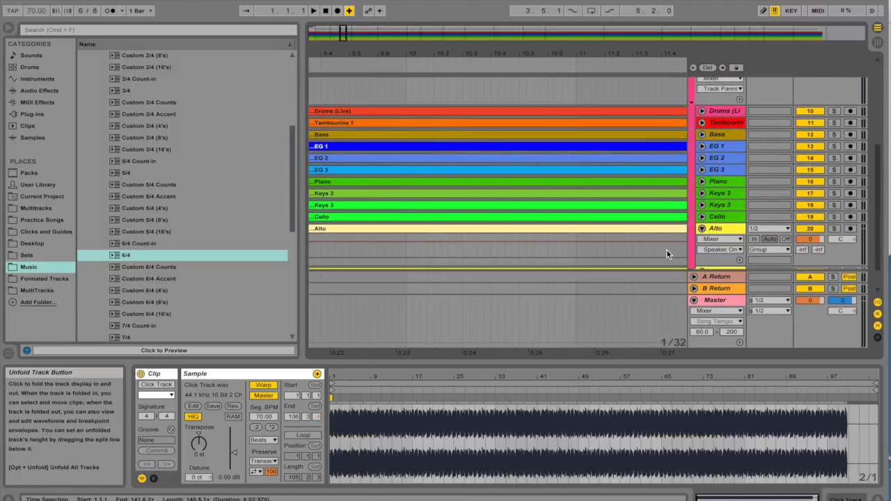
pyautogui.press('-')
pyautogui.press('-')
pyautogui.press('-')
pyautogui.press('-')
pyautogui.hscroll(4, 666, 254)
pyautogui.scroll(-2, 667, 255)
pyautogui.hscroll(2, 666, 255)
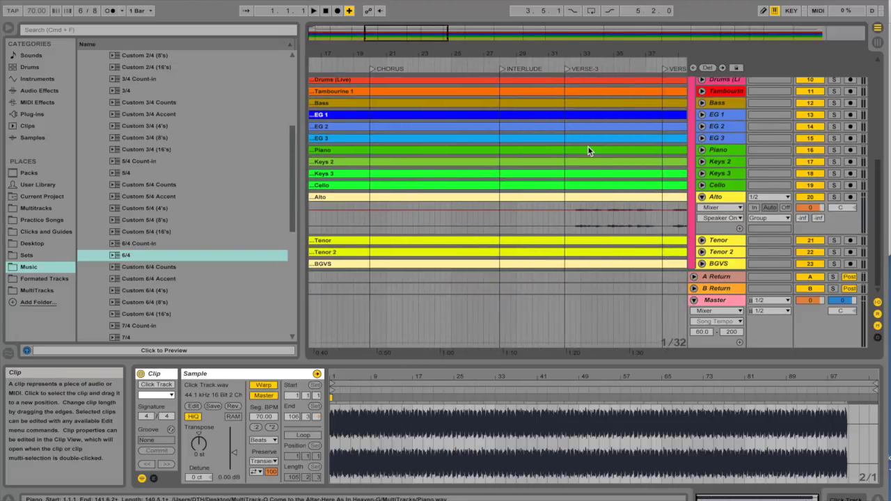
# Play from just before VERSE-3, solo the Alto track briefly, and check the vocal tracks' levels in the Session View mixer
pyautogui.click(556, 64)
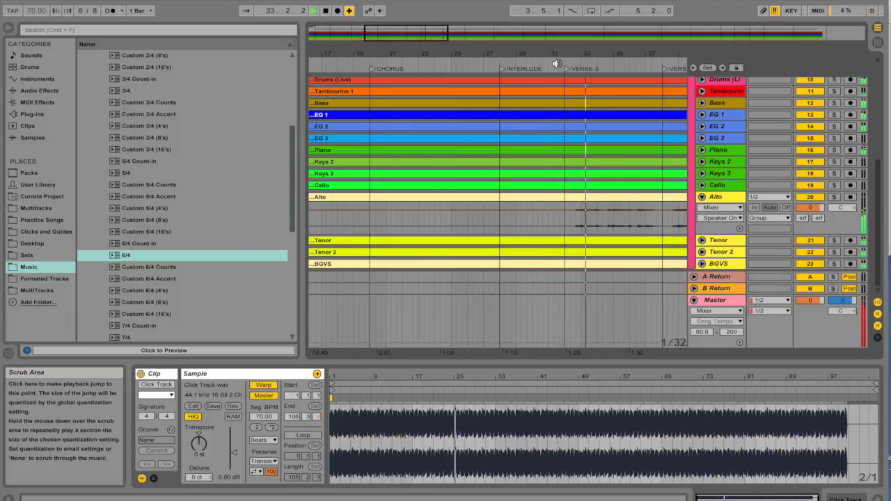
pyautogui.click(835, 199)
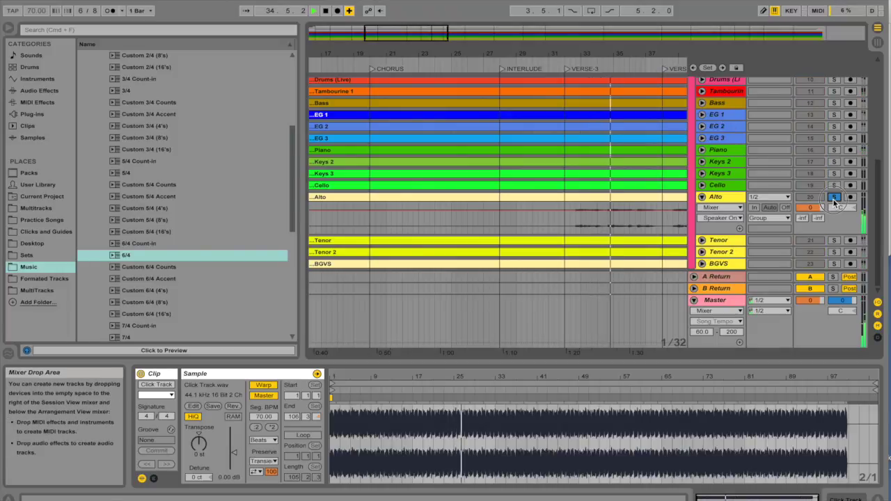
pyautogui.click(835, 199)
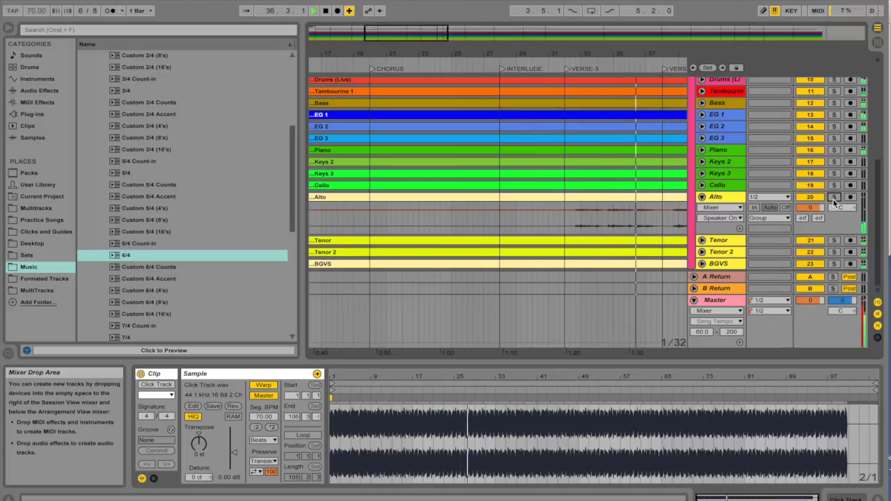
pyautogui.press('Tab')
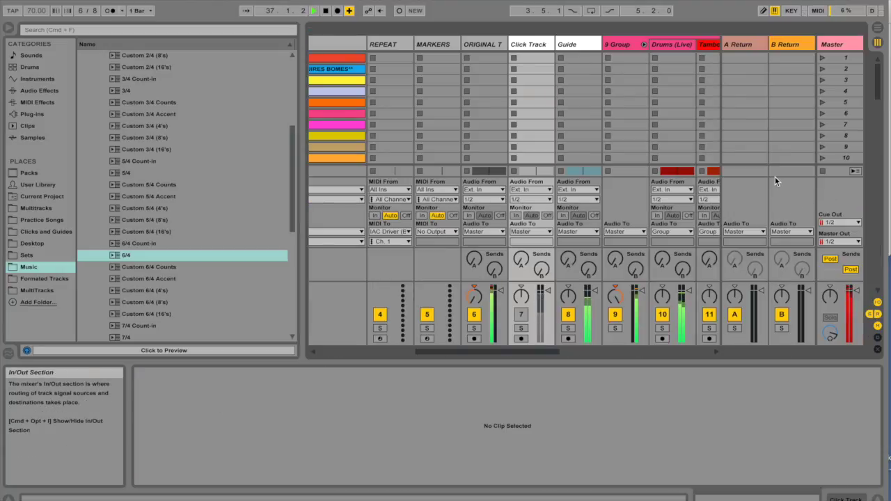
pyautogui.hscroll(10, 775, 176)
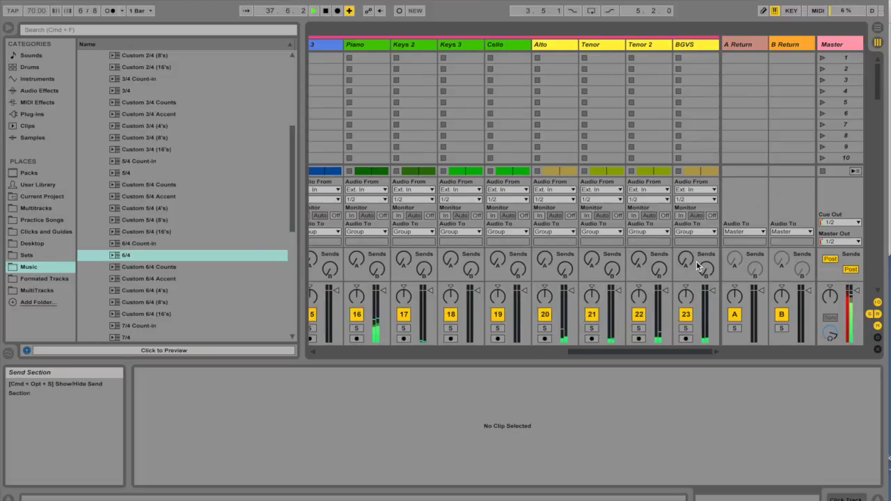
pyautogui.press('Tab')
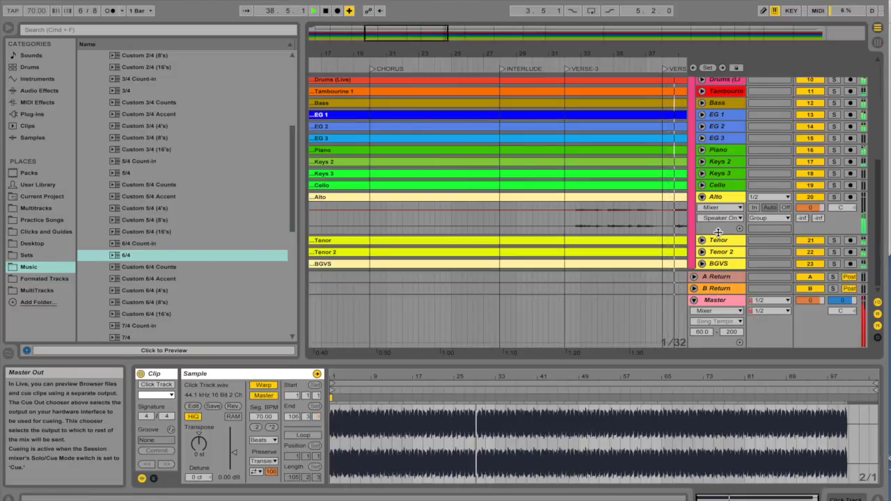
# Stop playback, unfold the BGVS track, place the insert marker just before CHORUS, and raise the BGVS volume to 6.0 dB
pyautogui.scroll(-2, 705, 266)
pyautogui.press('space')
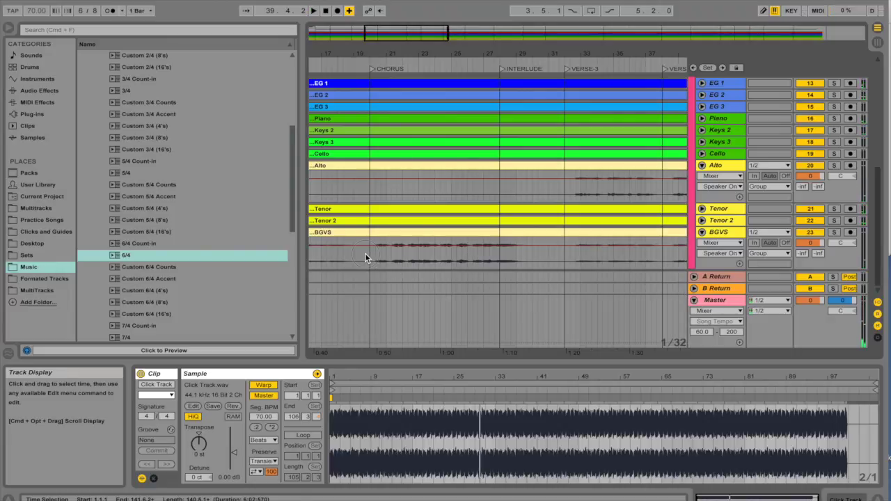
pyautogui.click(368, 257)
pyautogui.press('Tab')
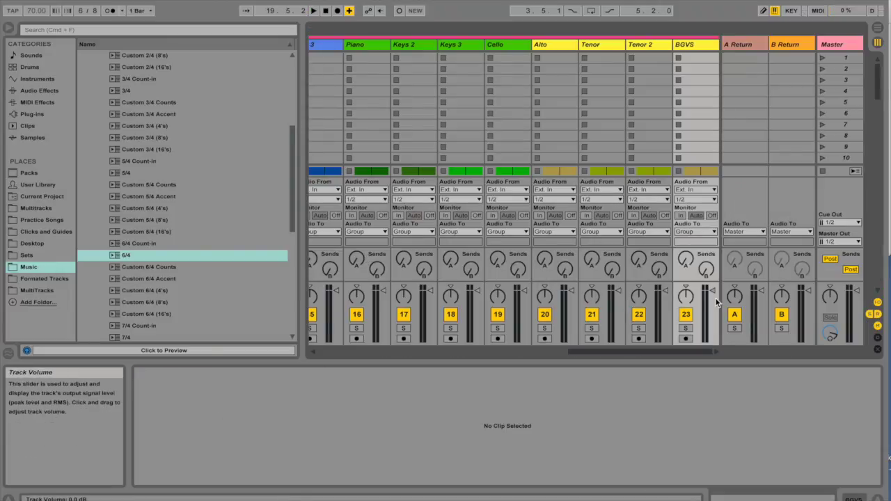
pyautogui.moveTo(713, 295); pyautogui.dragTo(715, 289)
pyautogui.press('Tab')
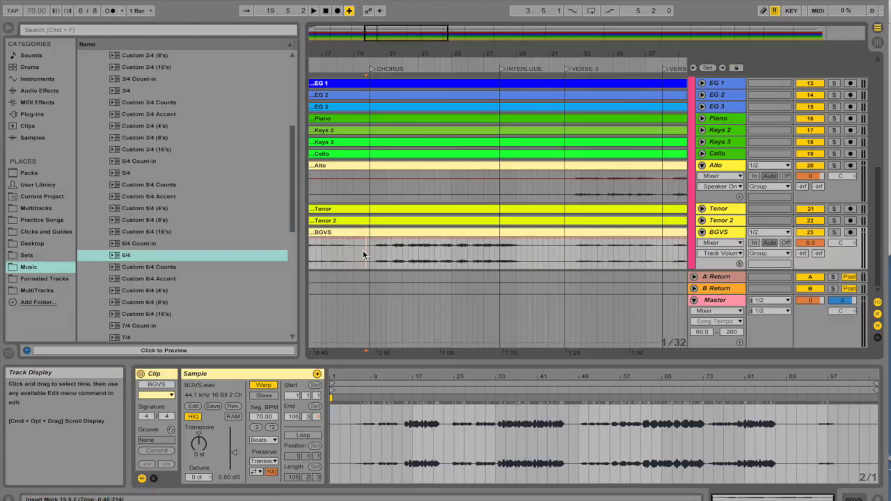
# Lower the ORIGINAL TRACK volume to -15.0 dB in the mixer and return to the Arrangement View
pyautogui.press('Tab')
pyautogui.hscroll(-5, 395, 213)
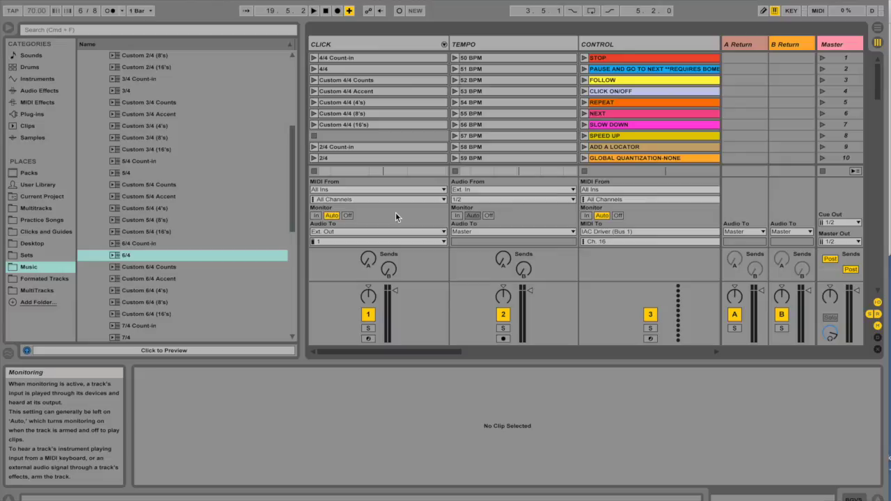
pyautogui.hscroll(5, 565, 214)
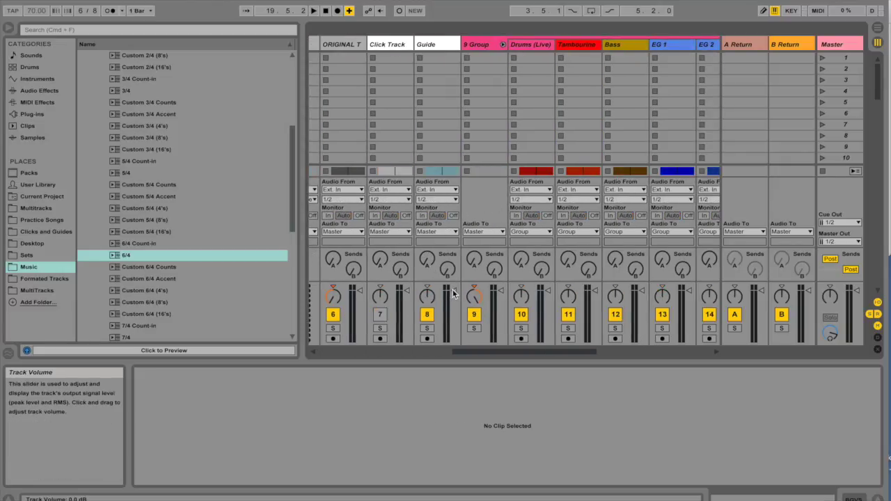
pyautogui.moveTo(360, 290); pyautogui.dragTo(360, 301)
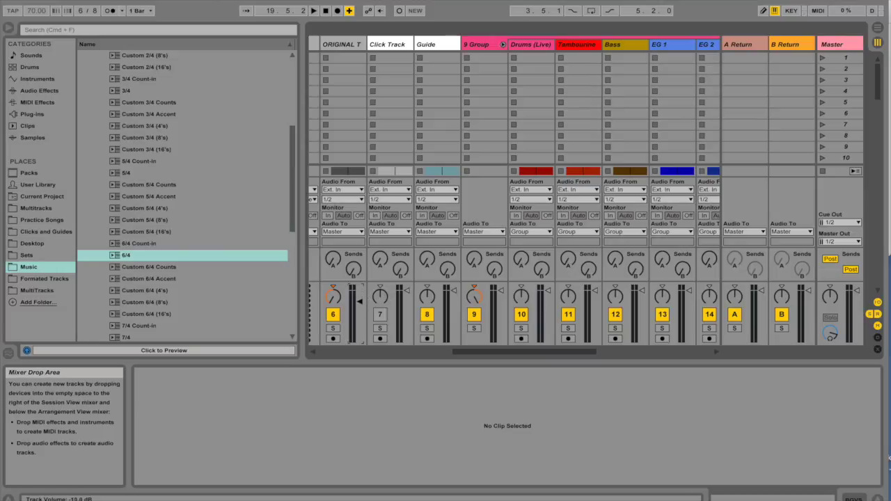
pyautogui.press('Tab')
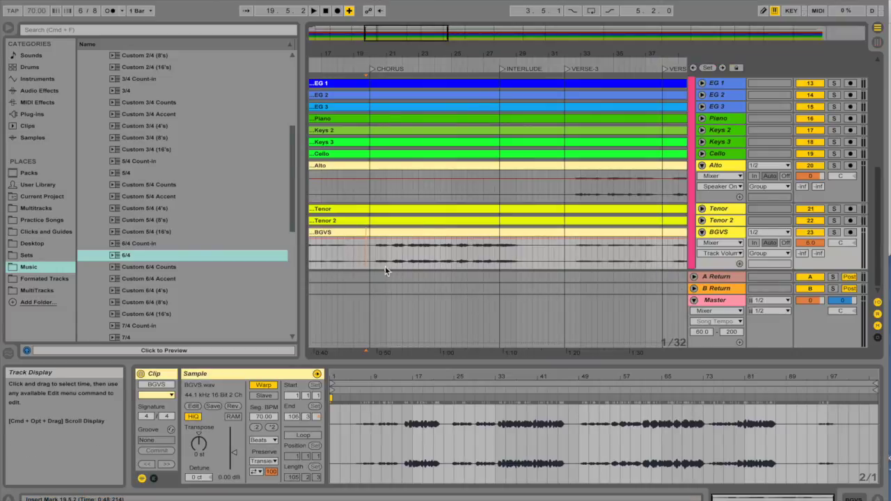
# Play the song from just before CHORUS into VERSE-3 to compare the stems with the original recording, and stop playback
pyautogui.press('space')
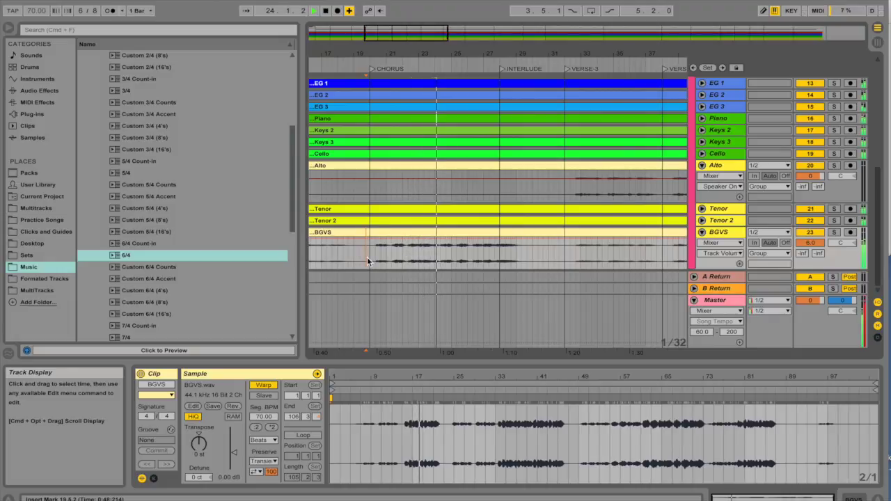
pyautogui.press('XF86AudioRaiseVolume')
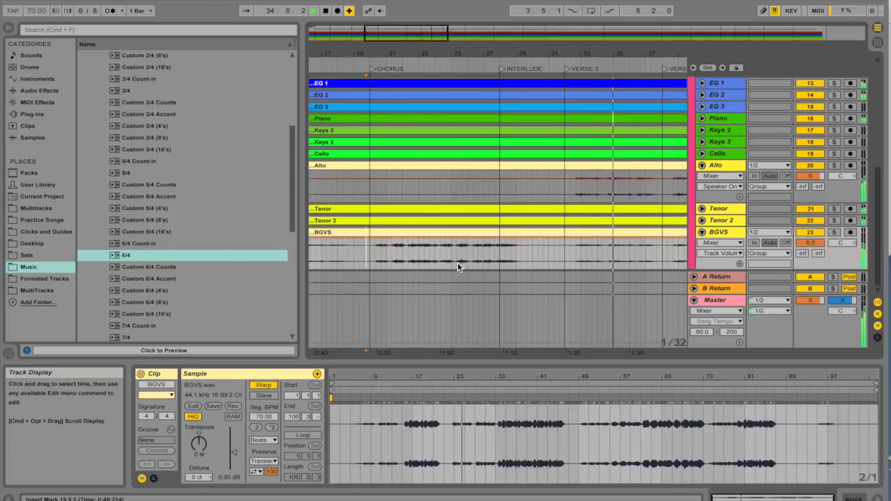
pyautogui.press('space')
pyautogui.scroll(5, 457, 268)
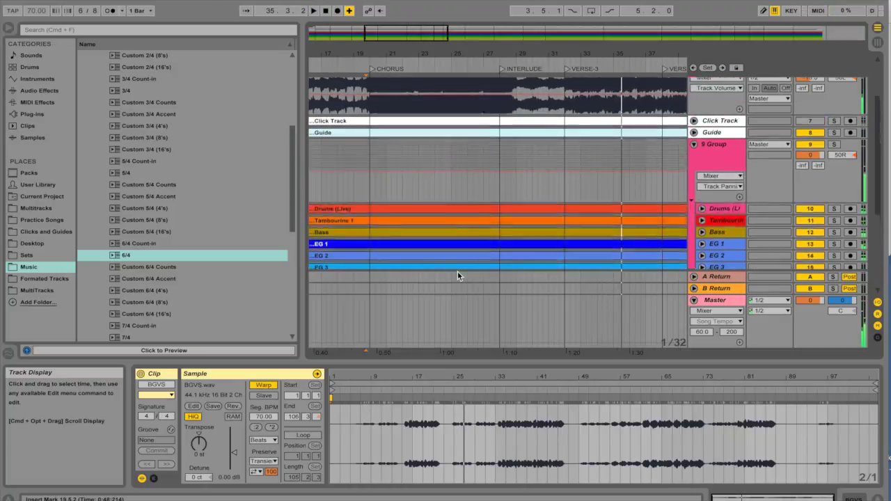
# Unfold the Drums (Live) track and play from just before VERSE-3 to compare the drums with the original recording
pyautogui.scroll(-4, 457, 271)
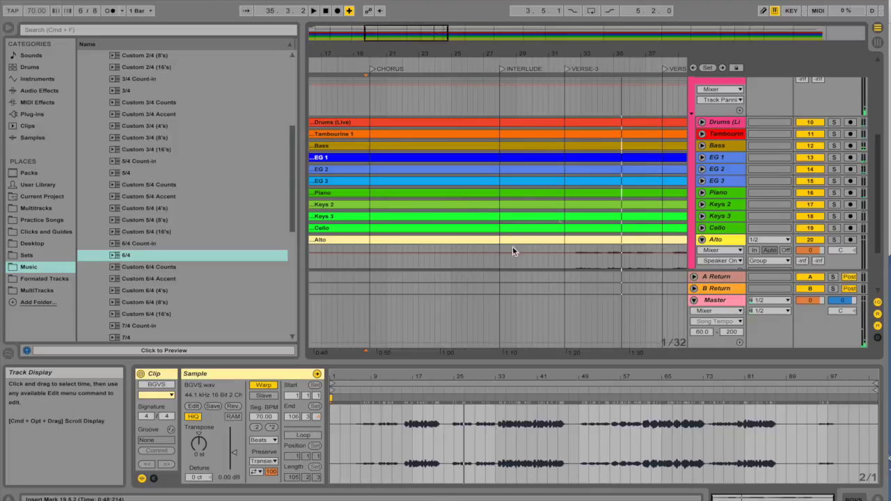
pyautogui.click(702, 123)
pyautogui.click(555, 144)
pyautogui.press('space')
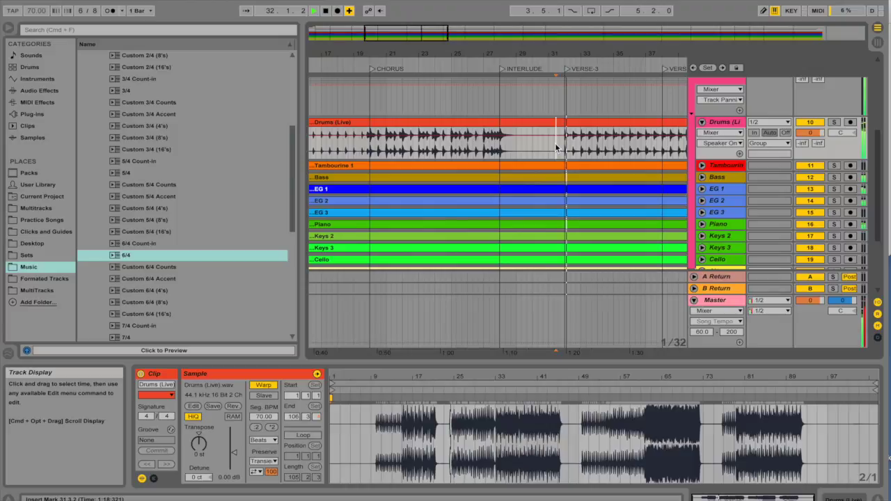
pyautogui.scroll(3, 555, 144)
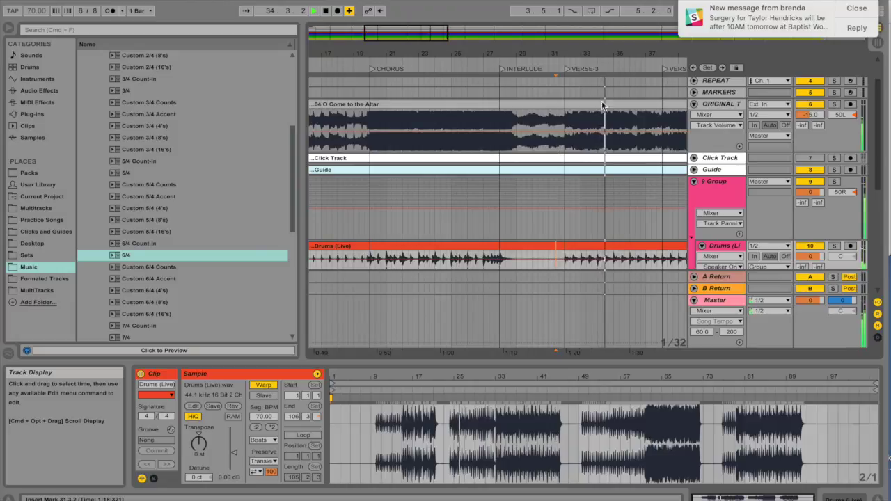
# Open the incoming Slack message and close the Slack window
pyautogui.click(708, 26)
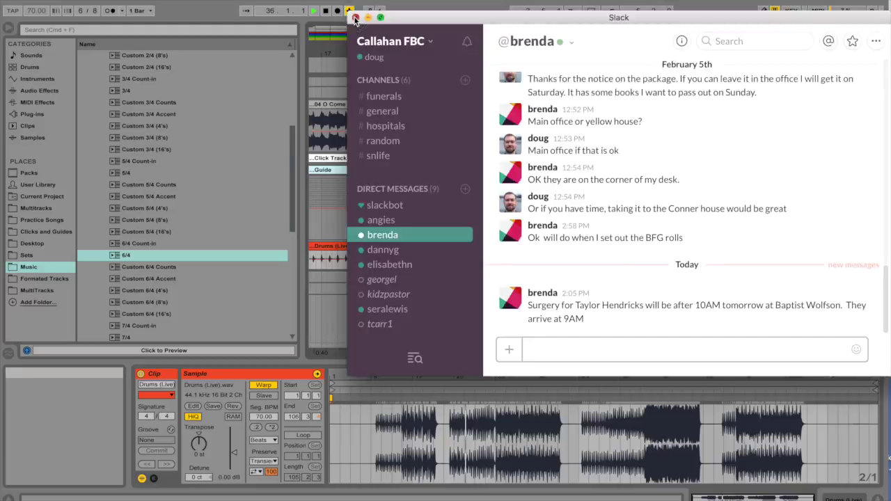
pyautogui.click(355, 17)
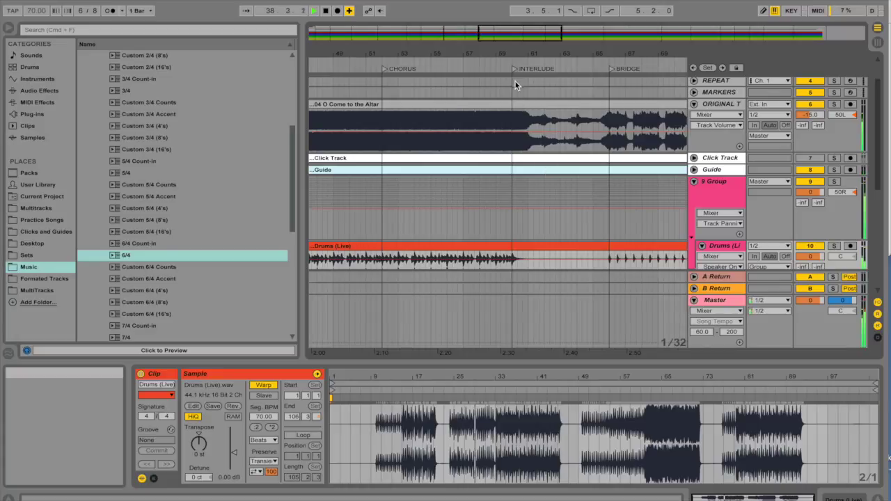
# Play from the INTERLUDE locator into BRIDGE and briefly mute the Piano track to compare its part with the original recording
pyautogui.click(510, 90)
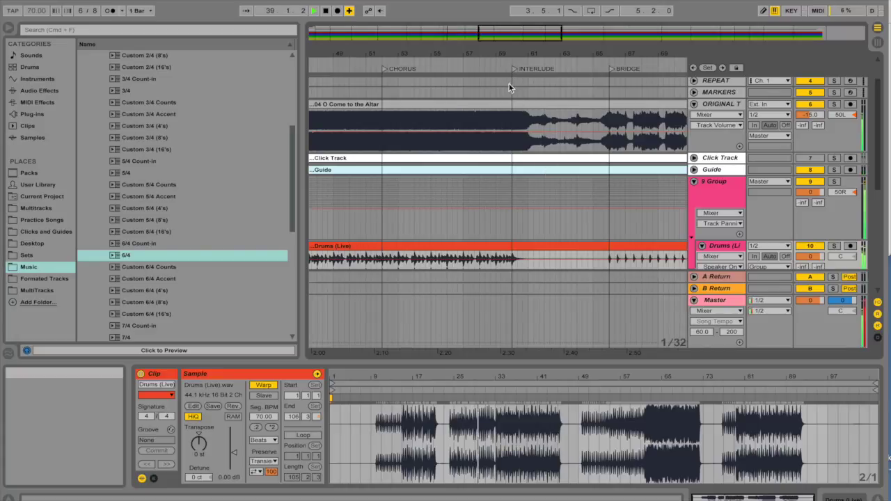
pyautogui.click(516, 69)
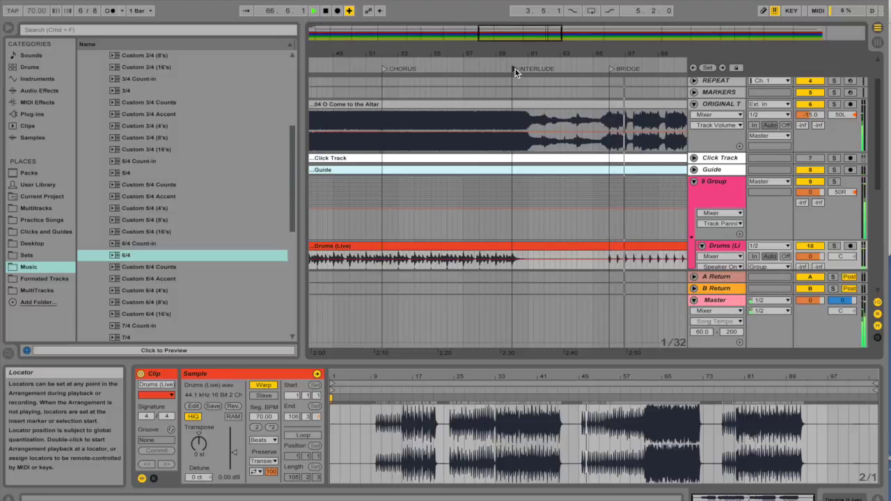
pyautogui.scroll(-8, 596, 139)
pyautogui.scroll(-2, 597, 138)
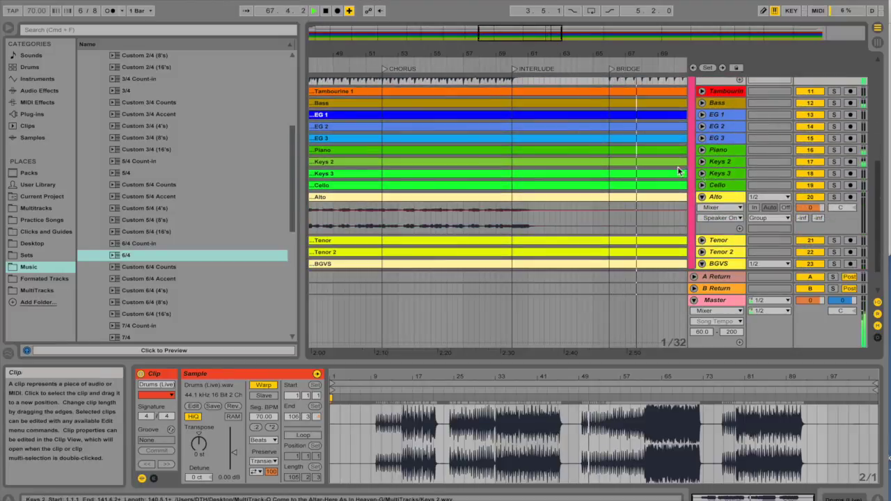
pyautogui.click(808, 151)
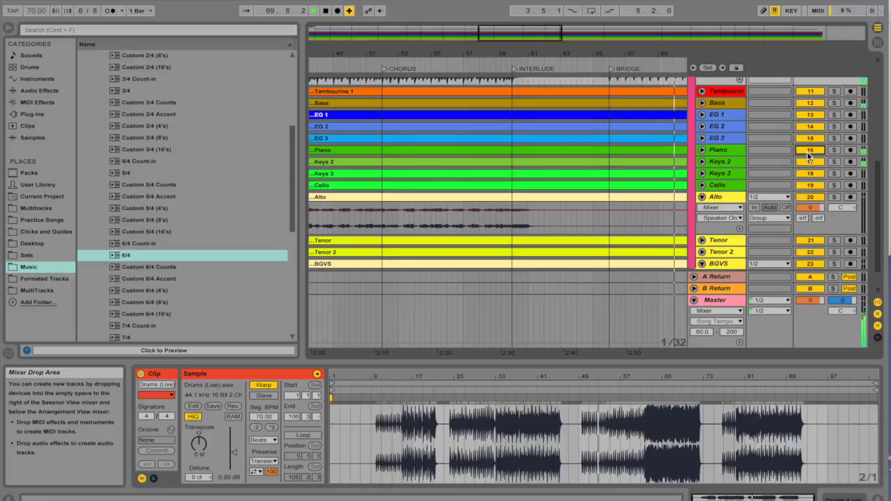
pyautogui.click(807, 152)
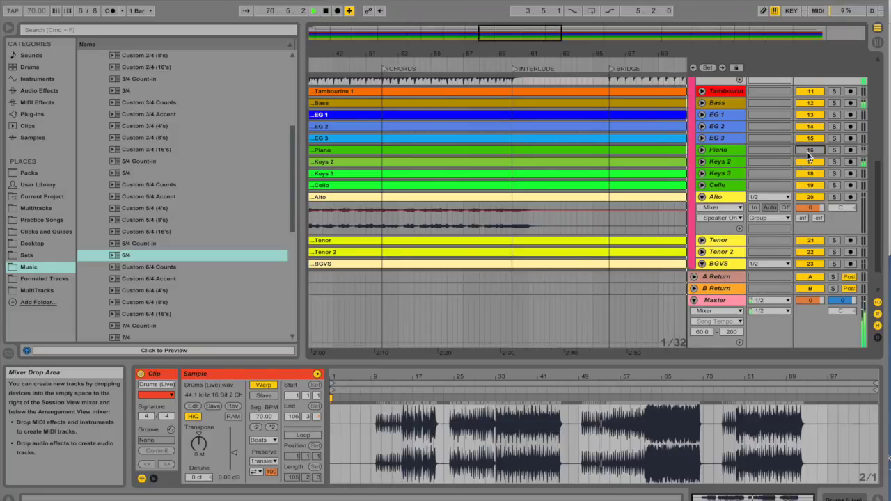
pyautogui.click(807, 152)
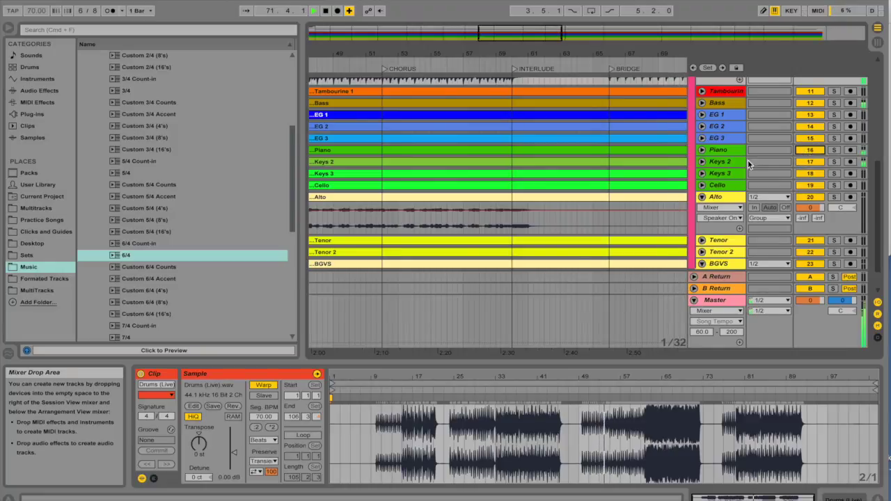
# Check the Piano to BGVS stem levels in the Session View mixer, lower the system volume, and stop playback in Arrangement View
pyautogui.press('Tab')
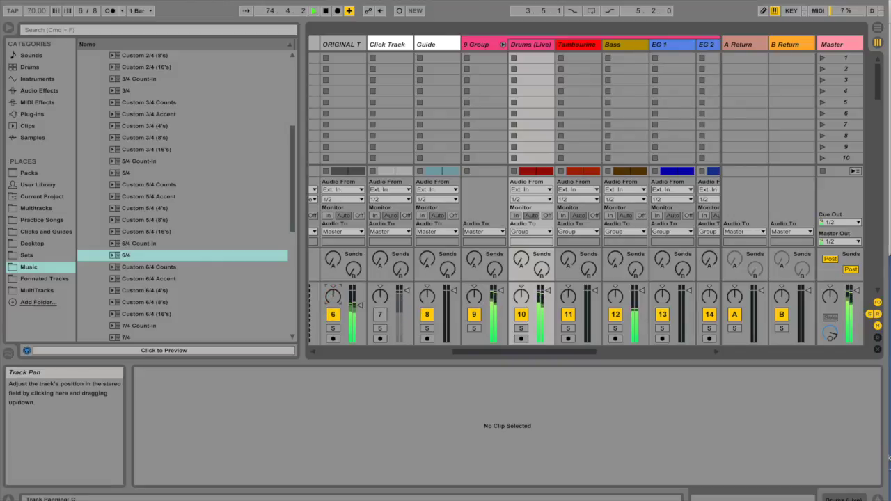
pyautogui.hscroll(10, 597, 302)
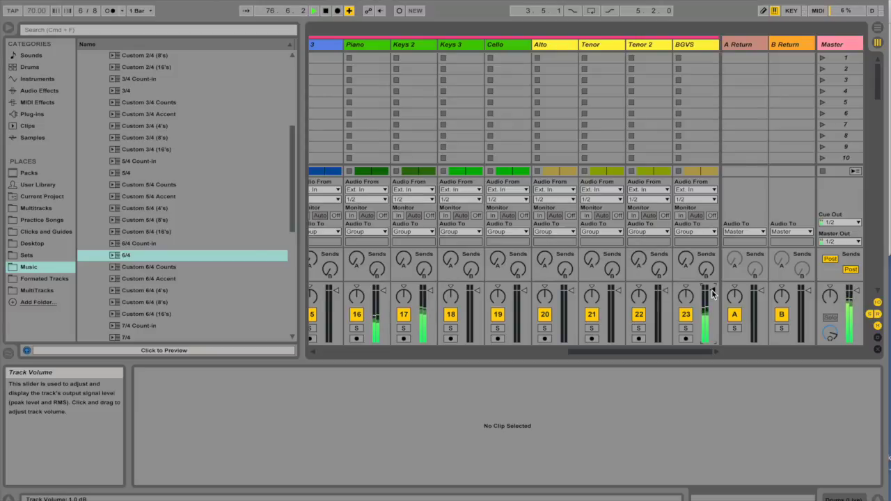
pyautogui.press('XF86AudioLowerVolume')
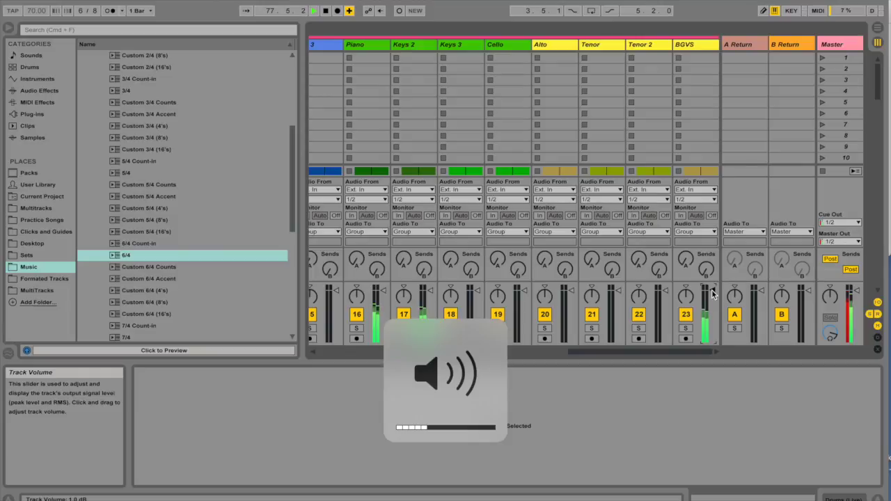
pyautogui.press('space')
pyautogui.press('Tab')
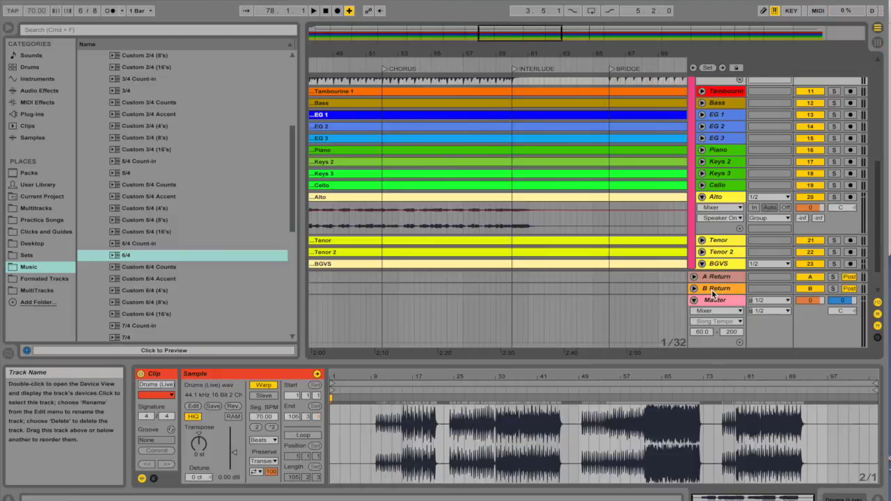
# Fold the Alto, BGVS and Drums (Live) tracks in the Arrangement View
pyautogui.click(702, 197)
pyautogui.click(701, 231)
pyautogui.click(704, 233)
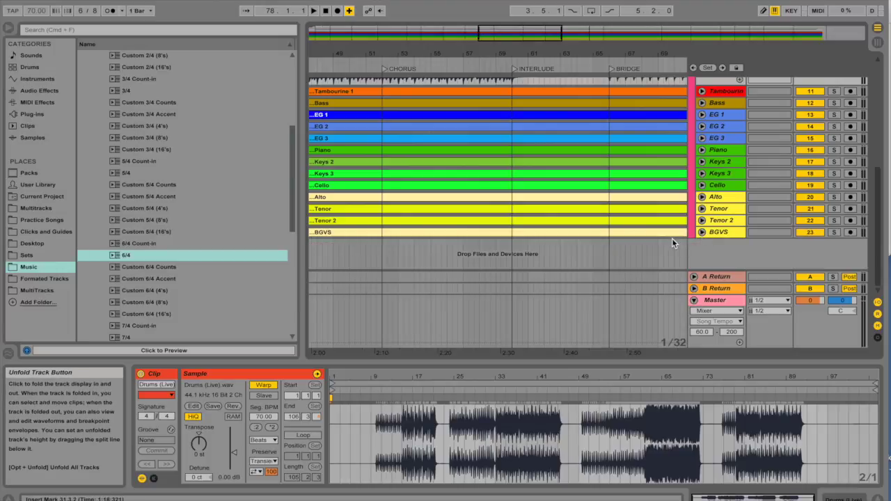
pyautogui.scroll(5, 701, 209)
pyautogui.click(701, 197)
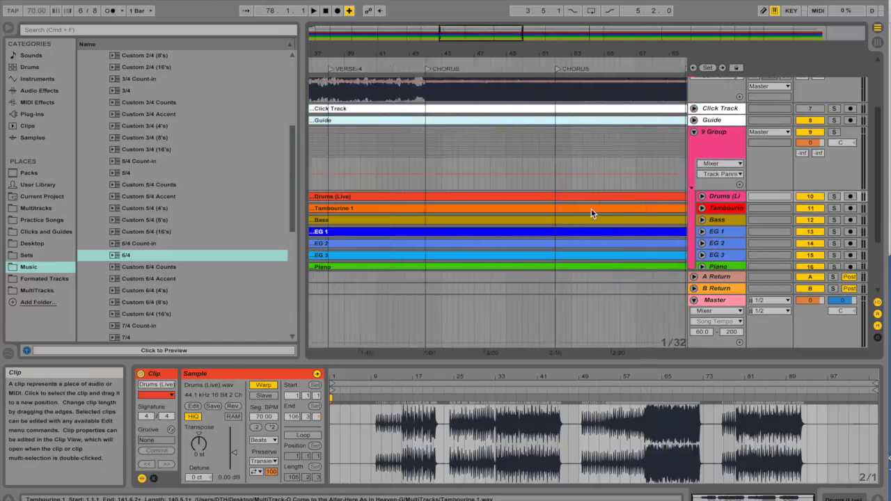
# Select the 04 O Come to the Altar clip on the ORIGINAL TRACK near the song's INTRO
pyautogui.hscroll(-10, 591, 209)
pyautogui.scroll(4, 429, 150)
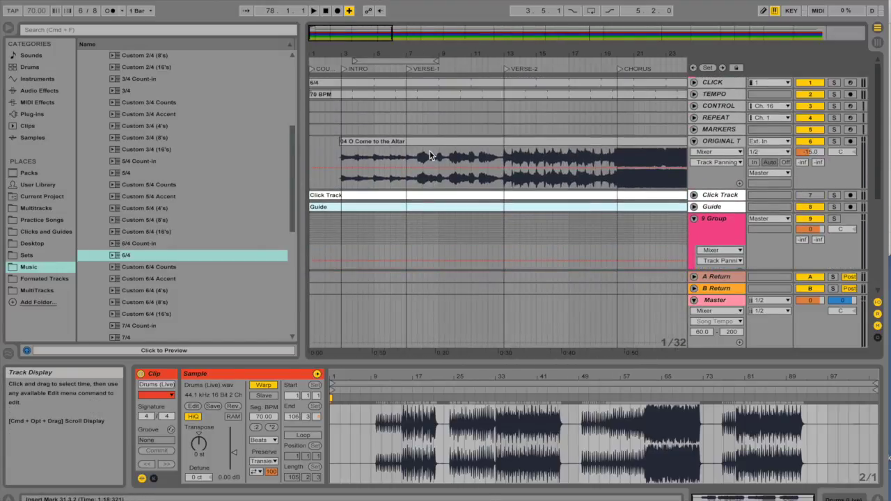
pyautogui.click(363, 141)
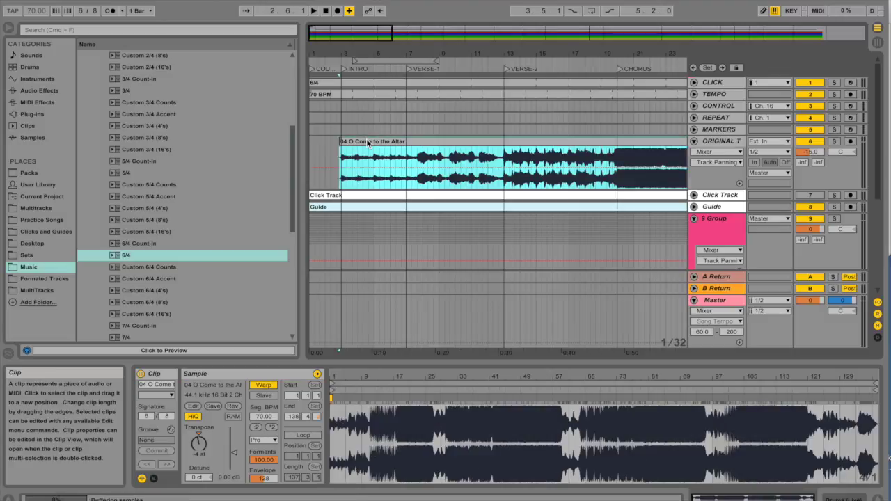
# Extend the selection of the "04 O Come to the Altar" clip back to bar 1 and consolidate it into one clip
pyautogui.keyDown('shift'); pyautogui.click(311, 141); pyautogui.keyUp('shift')
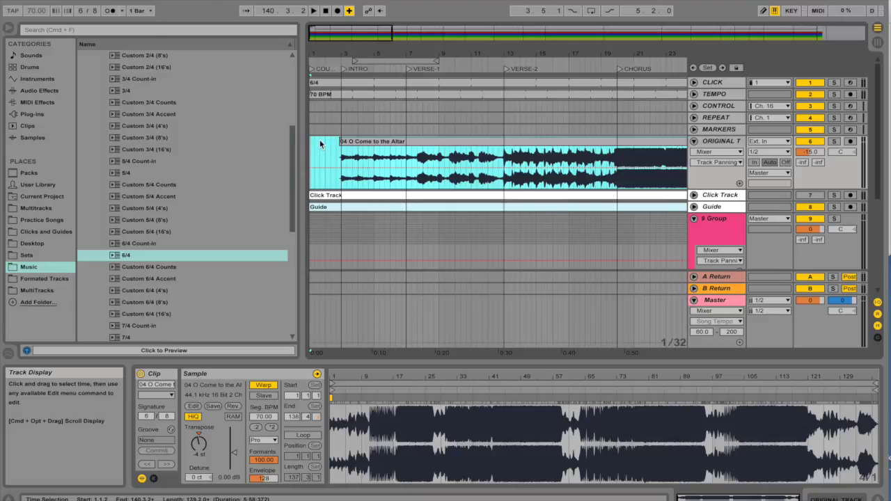
pyautogui.rightClick(320, 144)
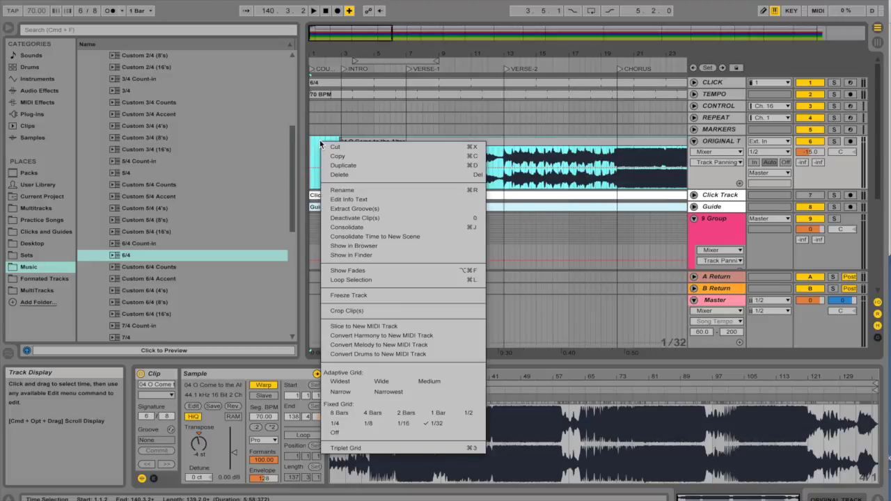
pyautogui.click(376, 228)
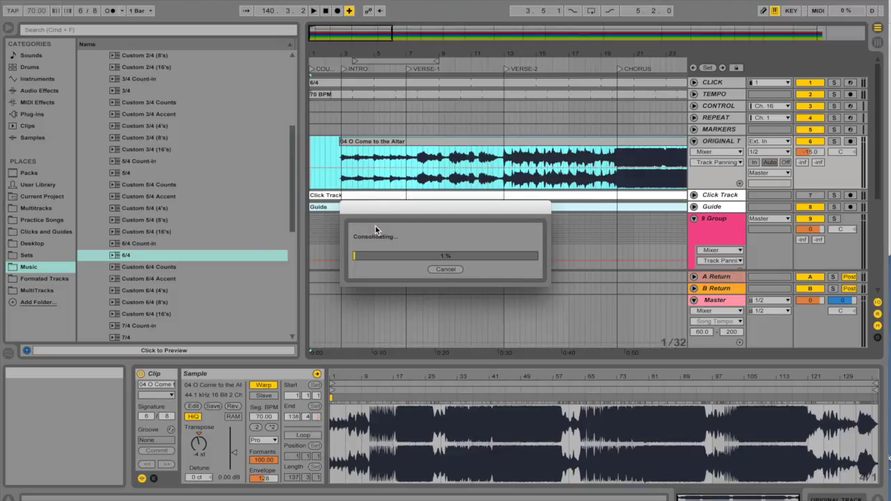
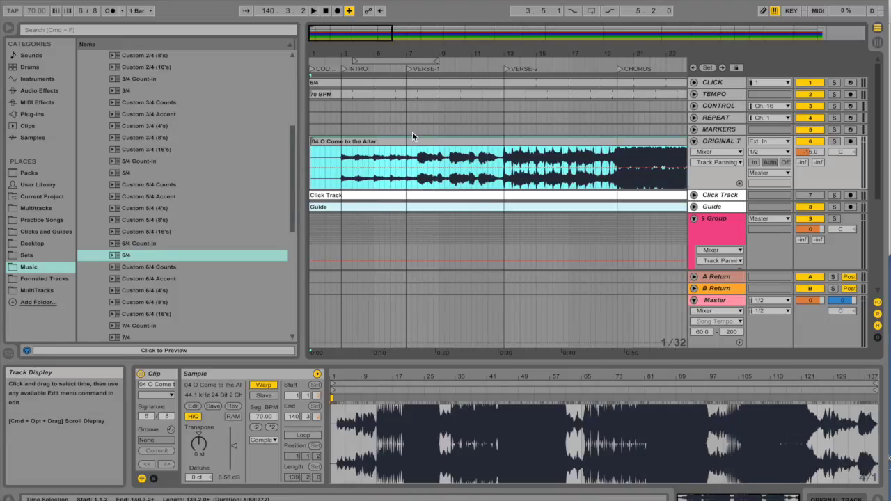
# Insert an empty MIDI clip on the MARKERS track spanning bar 1 to the end of the original audio, and unfold the track
pyautogui.hscroll(15, 412, 132)
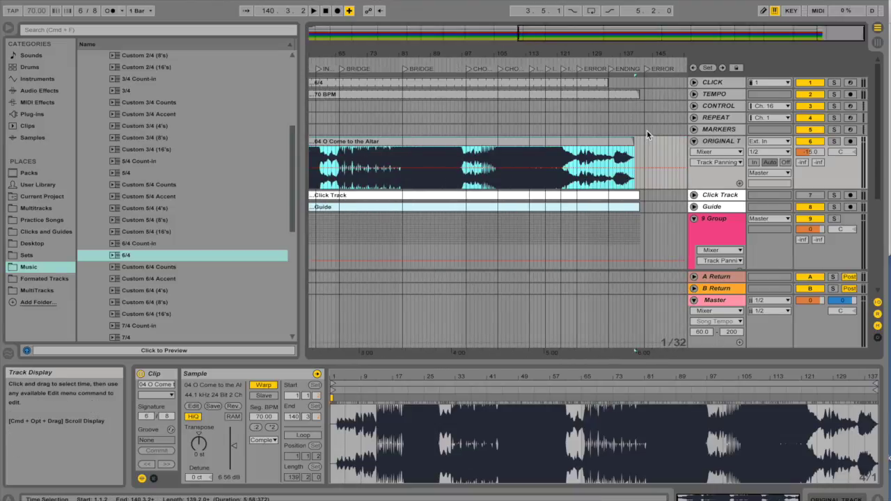
pyautogui.moveTo(633, 129); pyautogui.dragTo(305, 130)
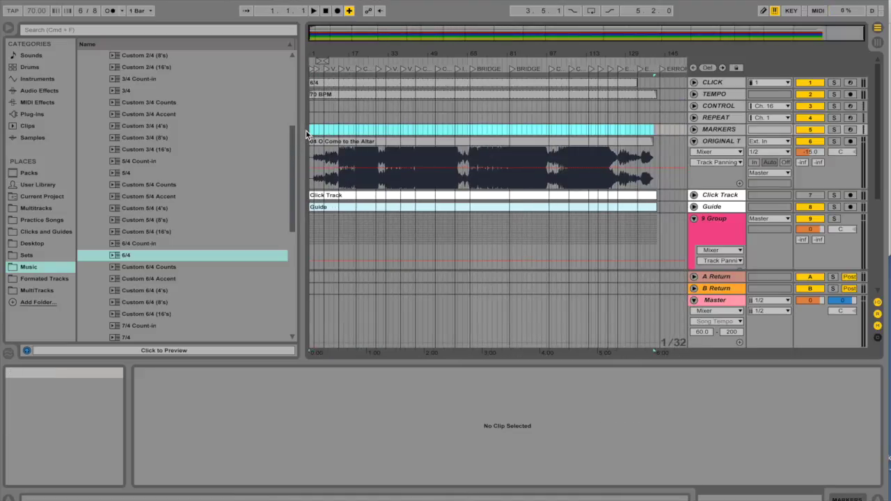
pyautogui.click(128, 1)
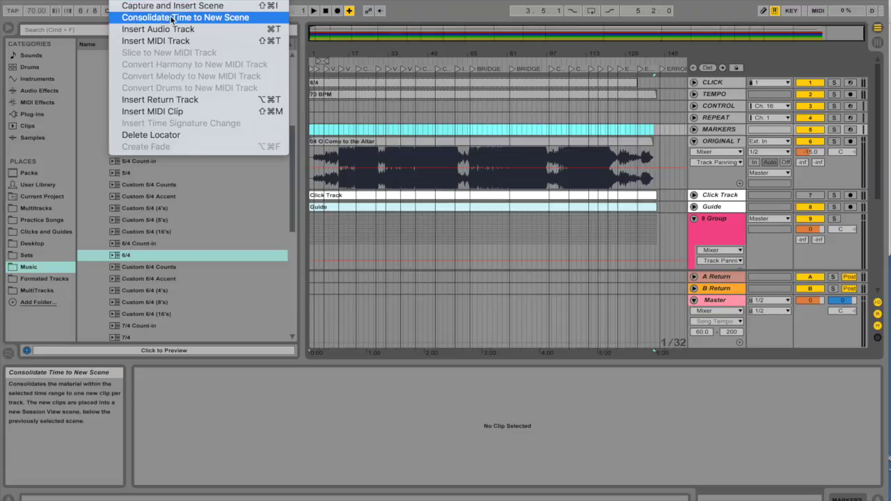
pyautogui.click(167, 115)
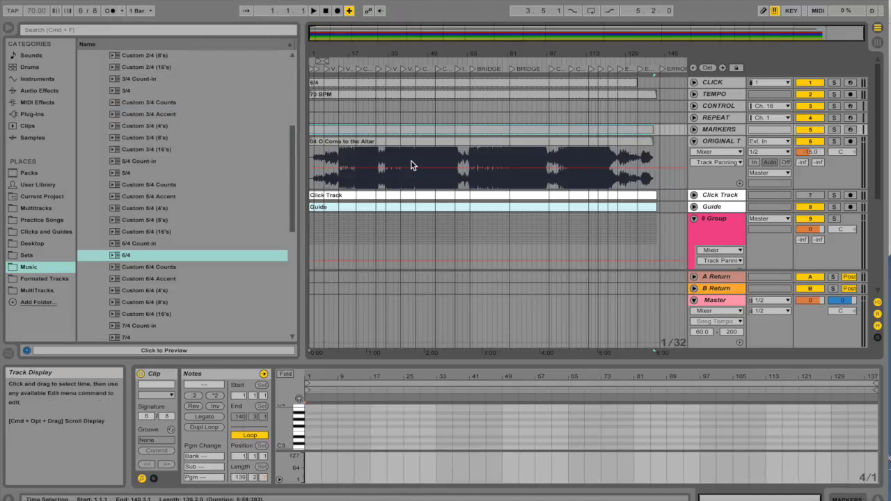
pyautogui.scroll(-4, 411, 165)
pyautogui.scroll(4, 411, 165)
pyautogui.click(693, 129)
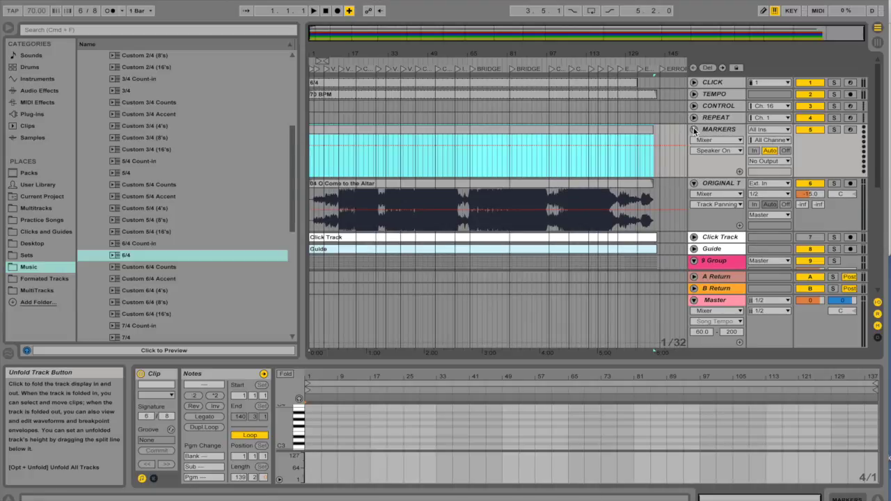
# Split the MARKERS clip at bar 3 and name its first section "Count off"
pyautogui.click(313, 142)
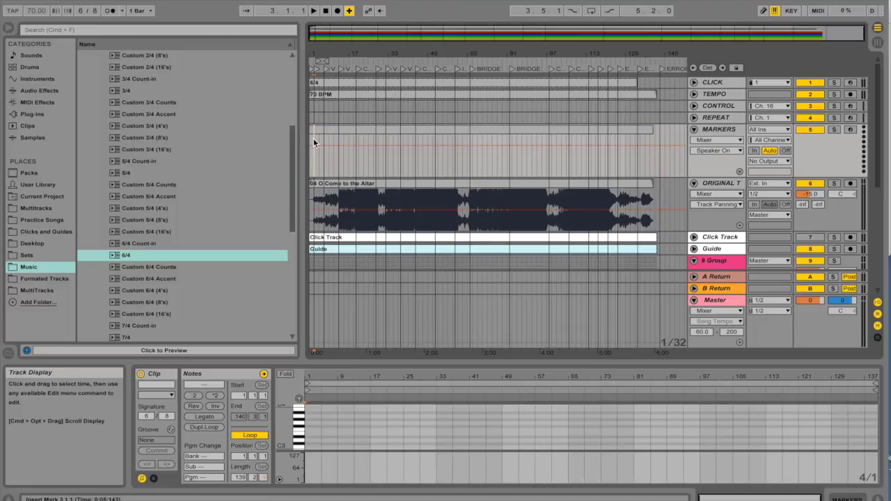
pyautogui.press('+')
pyautogui.hscroll(-2, 314, 142)
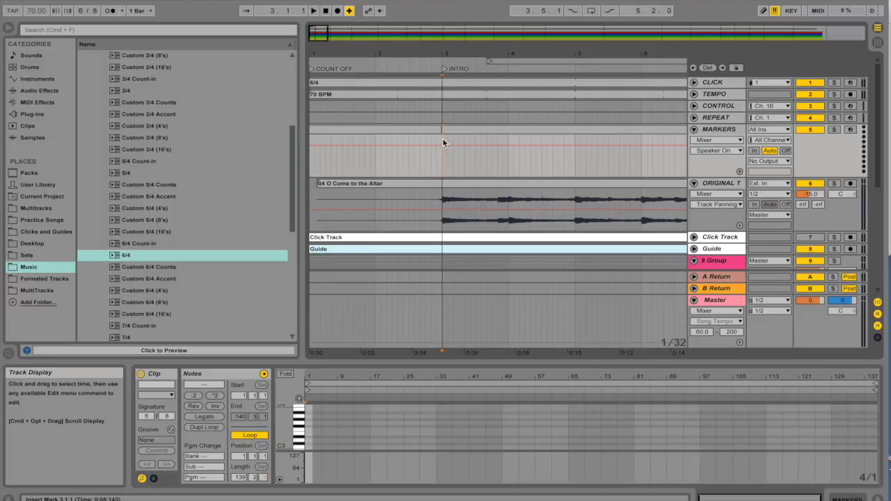
pyautogui.press('Left')
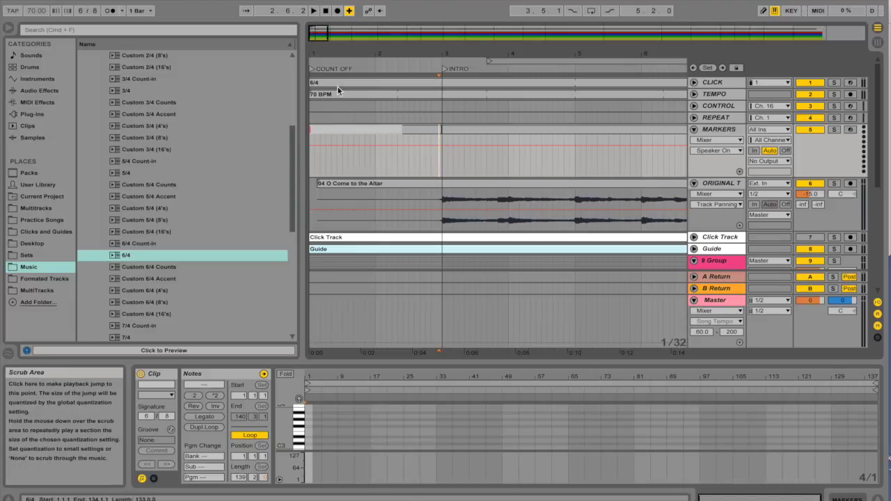
pyautogui.write('Count off')
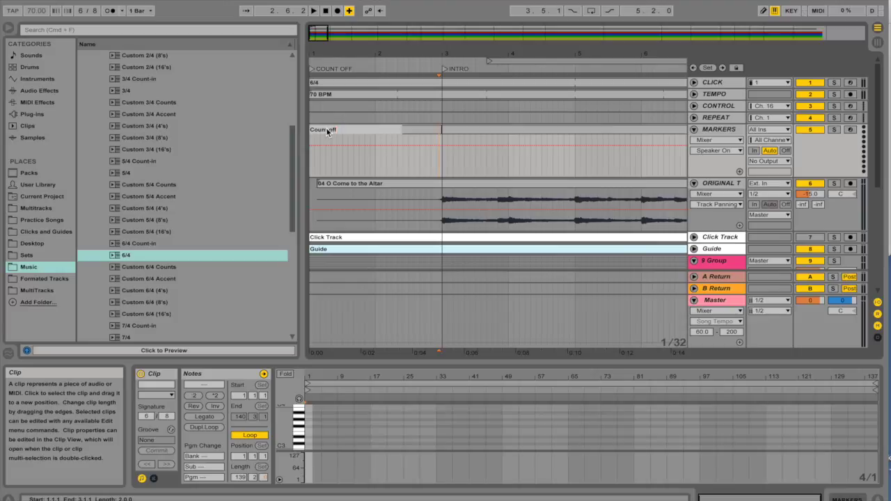
pyautogui.press('Return')
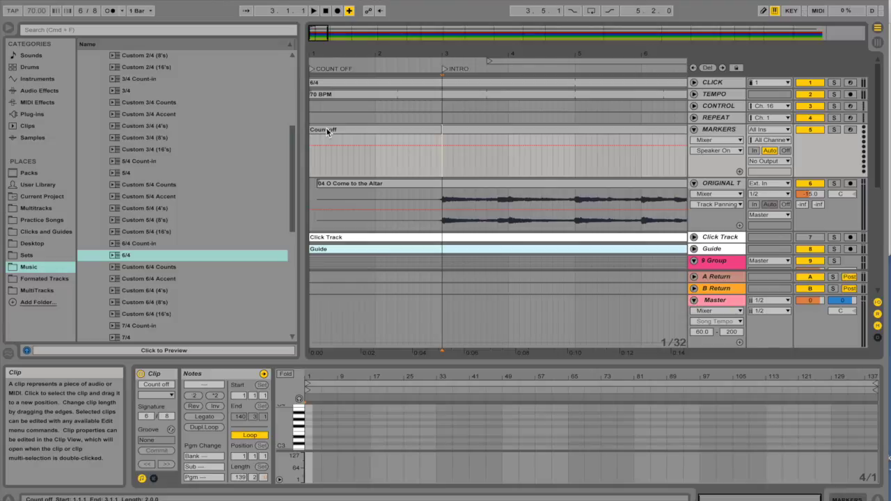
# Name the MARKERS clip that starts at the INTRO locator "Intro"
pyautogui.click(444, 69)
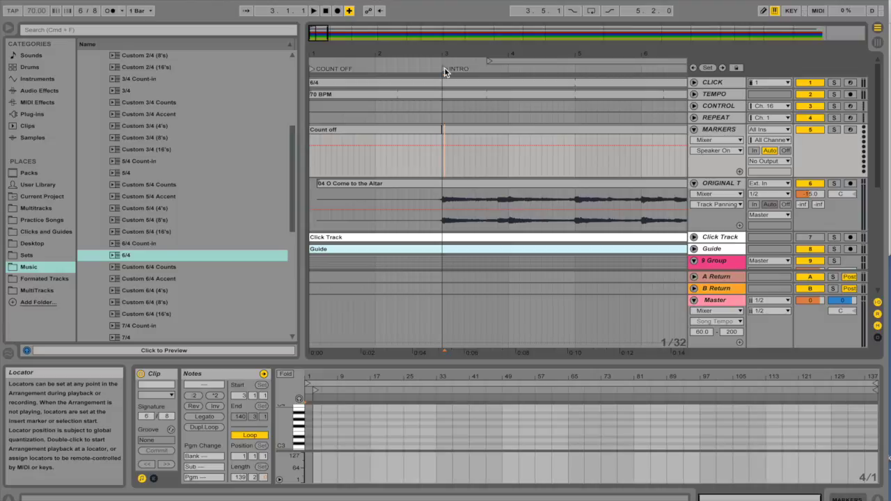
pyautogui.press('super+r')
pyautogui.write('Intro')
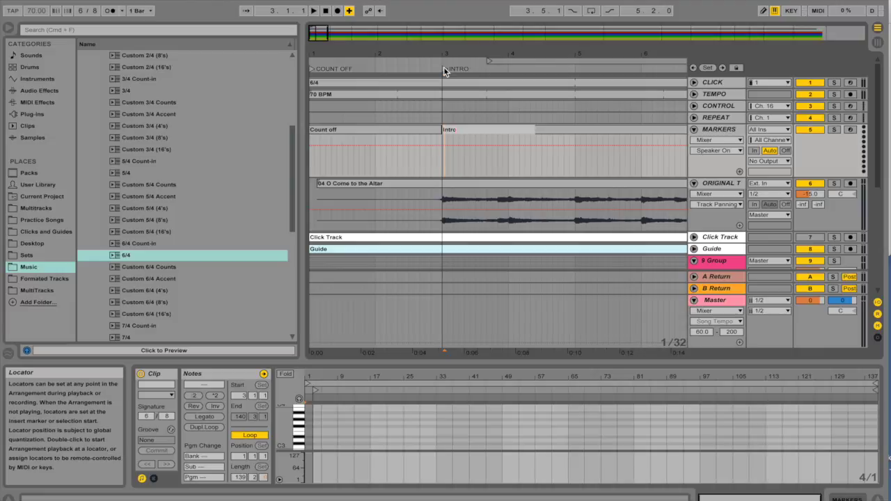
pyautogui.press('Return')
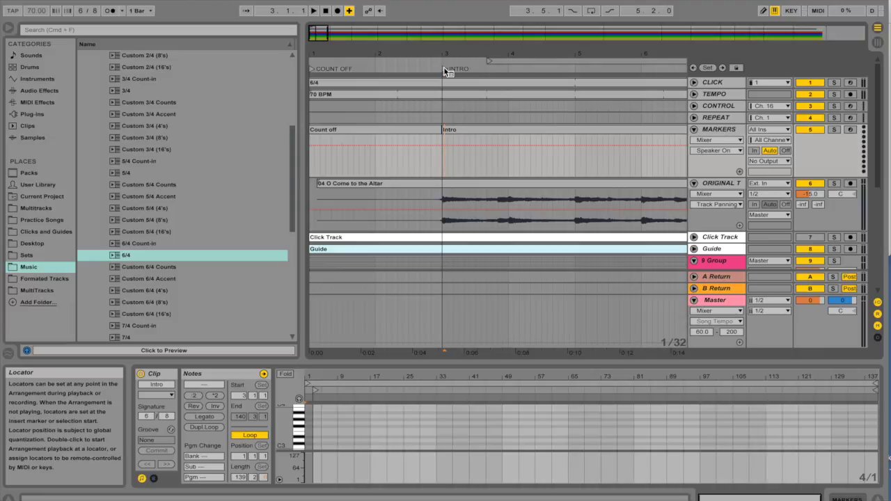
# Split the MARKERS clip at the VERSE-1 locator at bar 7 and rename the following section "Verse - 1"
pyautogui.press('super+d')
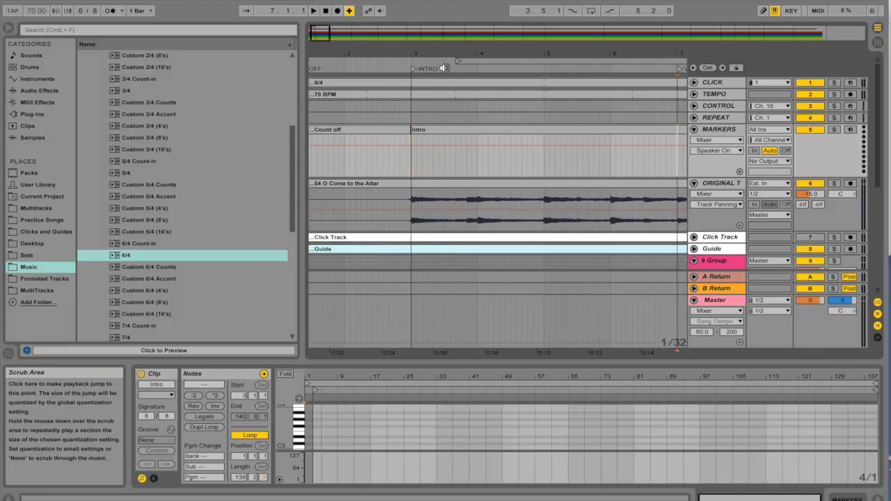
pyautogui.hscroll(3, 481, 118)
pyautogui.hscroll(3, 481, 116)
pyautogui.press('super+r')
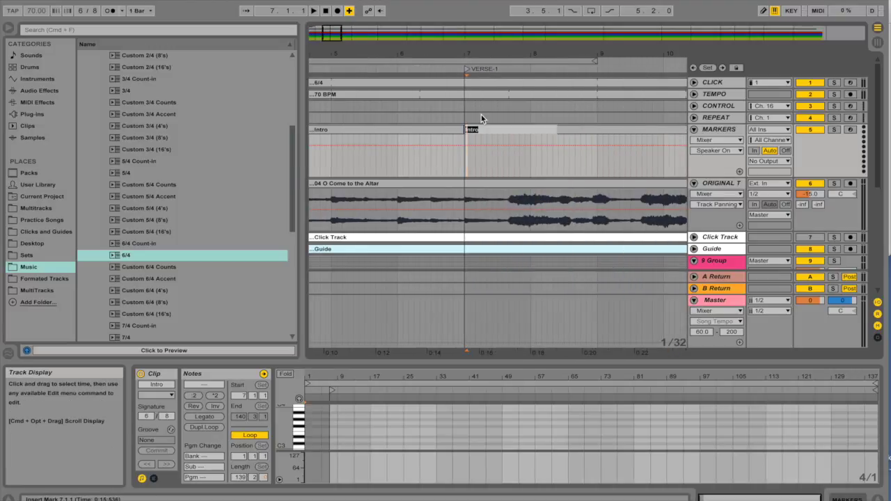
pyautogui.write('Verse - 1')
pyautogui.press('Return')
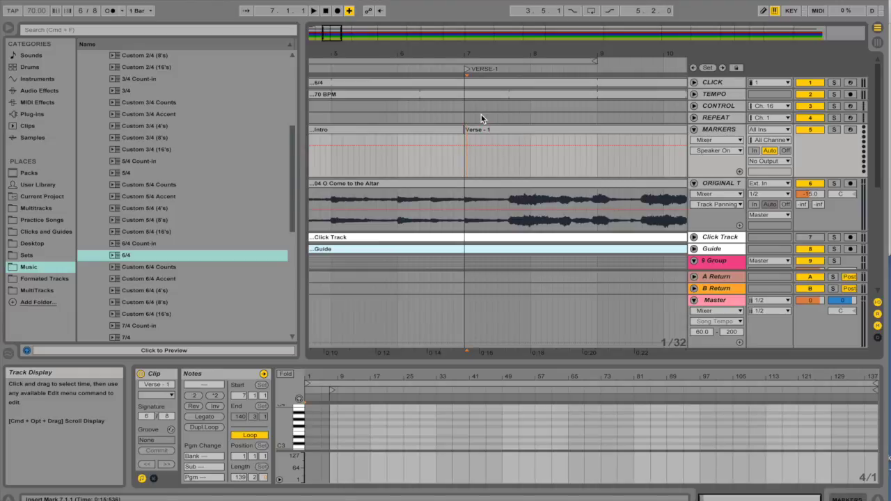
# Split the MARKERS clip at the VERSE-2 locator at bar 13 and rename the following section "Verse - 2"
pyautogui.press('End')
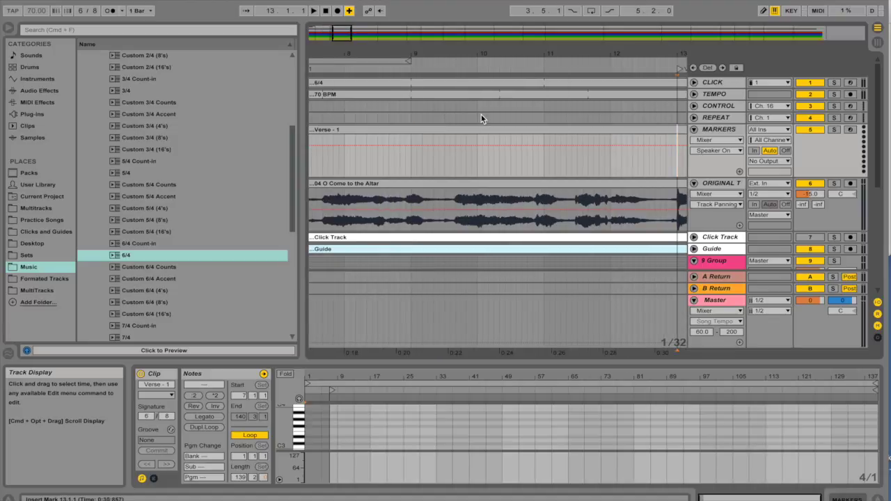
pyautogui.press('super+v')
pyautogui.press('Right')
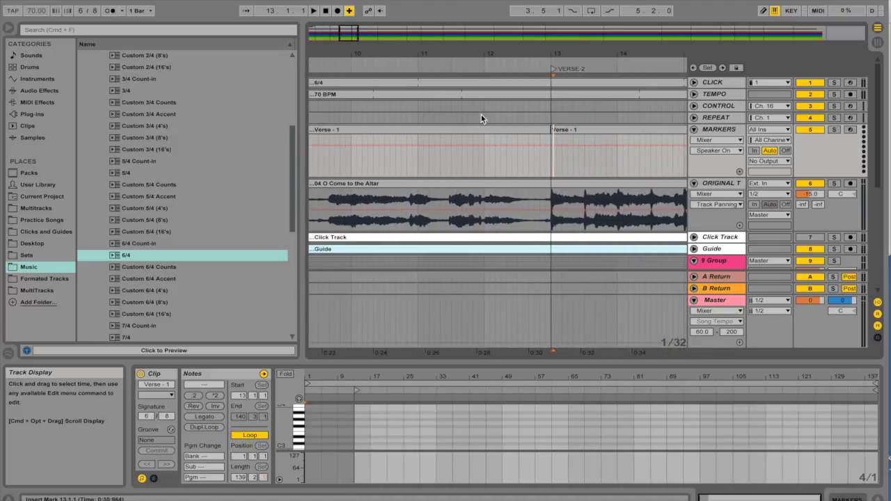
pyautogui.press('super+r')
pyautogui.write('Verse - 2')
pyautogui.press('Return')
# Split the MARKERS clip at the CHORUS locator at bar 20 and rename the following section "Chorus"
pyautogui.press('Right')
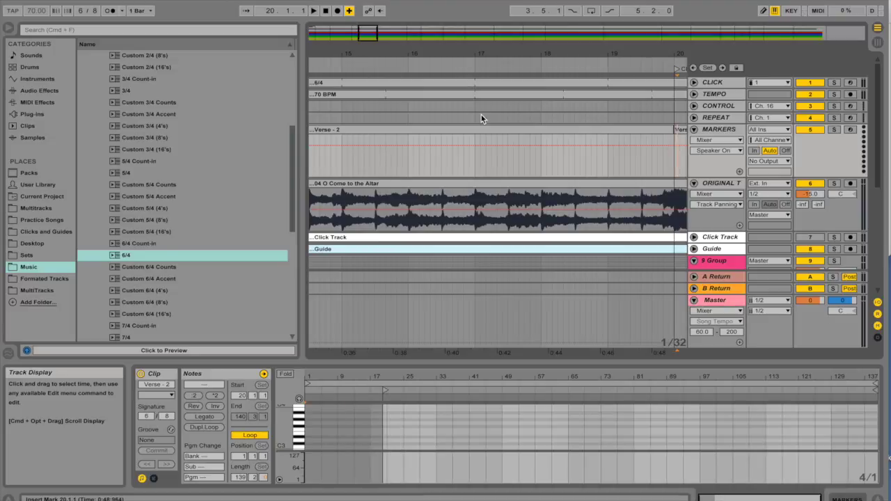
pyautogui.press('super+e')
pyautogui.write('Ch')
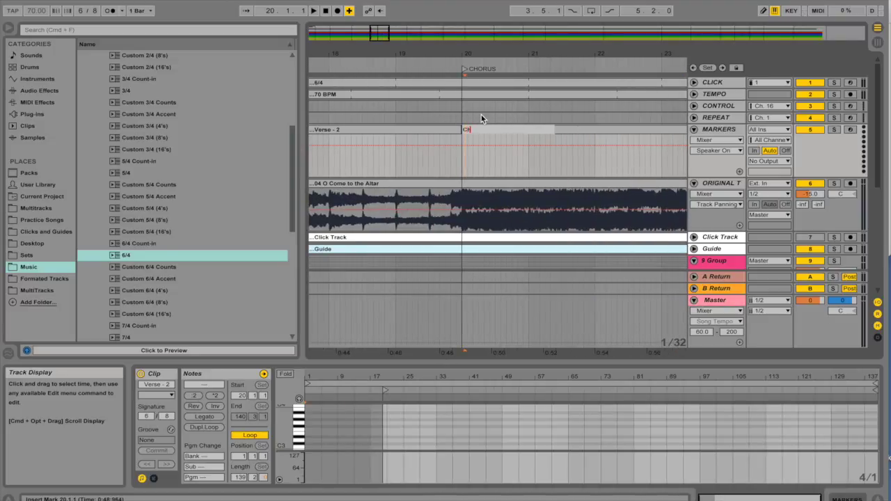
pyautogui.write('orus')
pyautogui.press('Return')
# Split the MARKERS clip at the INTERLUDE locator at bar 28 and rename the following section "Interlude"
pyautogui.press('Right')
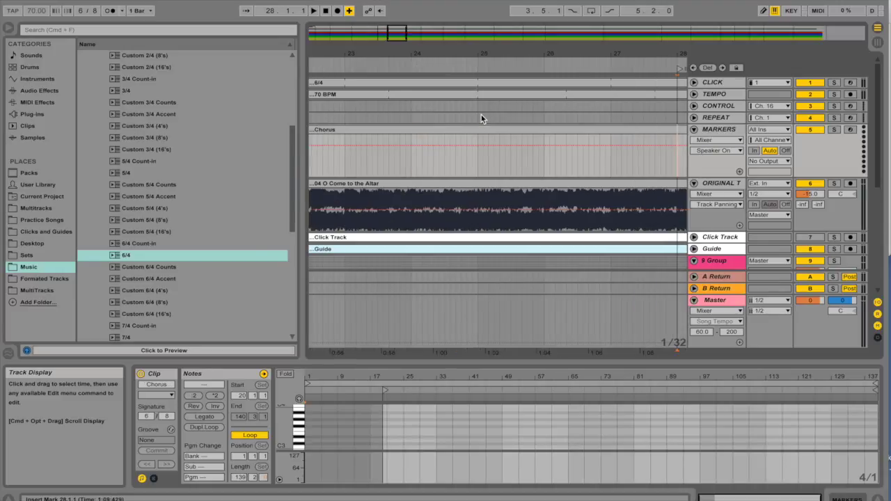
pyautogui.press('super+e')
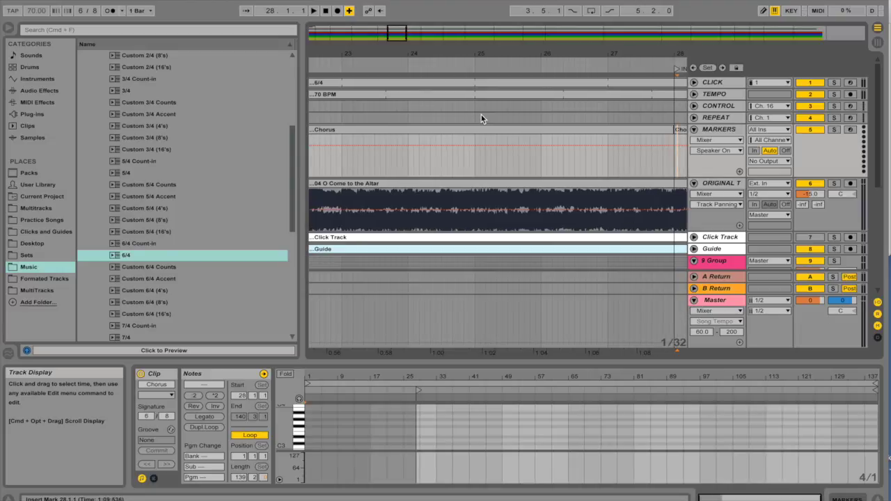
pyautogui.hscroll(5, 481, 115)
pyautogui.write('Interlude')
pyautogui.press('Return')
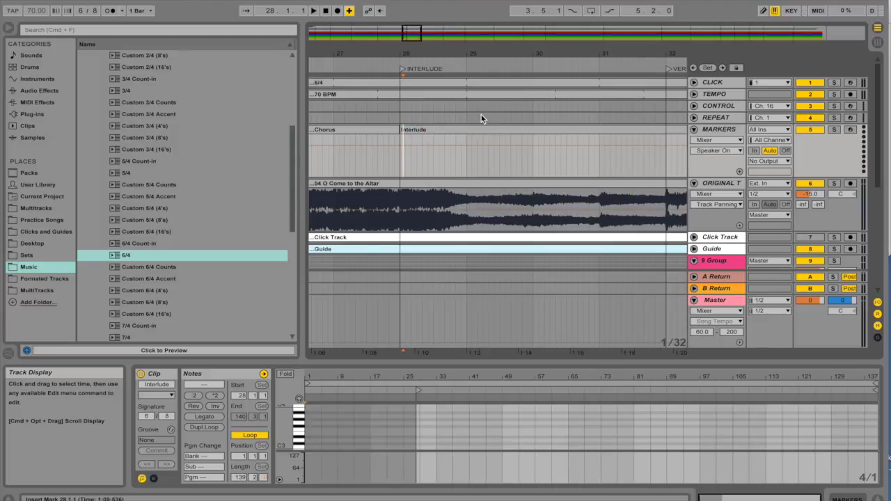
# Split the MARKERS clip at the VERSE-3 locator at bar 32 and rename the following section "Verse 3"
pyautogui.press('Right')
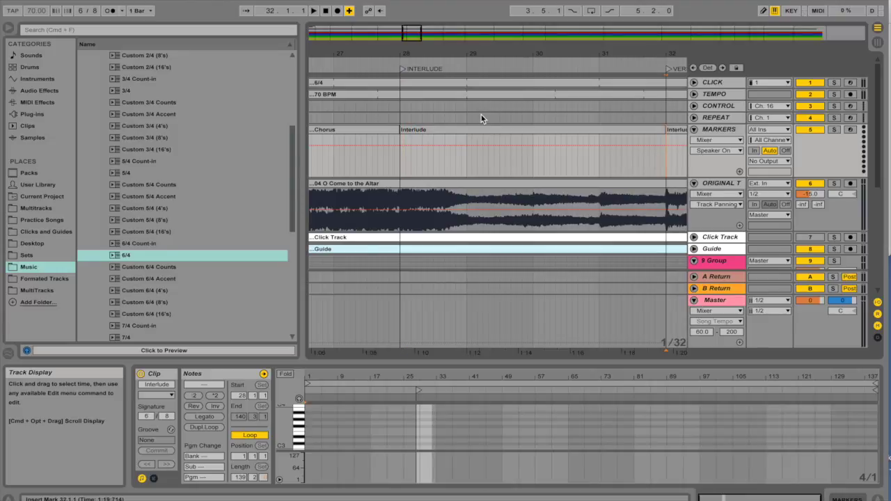
pyautogui.press('super+e')
pyautogui.press('super+r')
pyautogui.write('Vers')
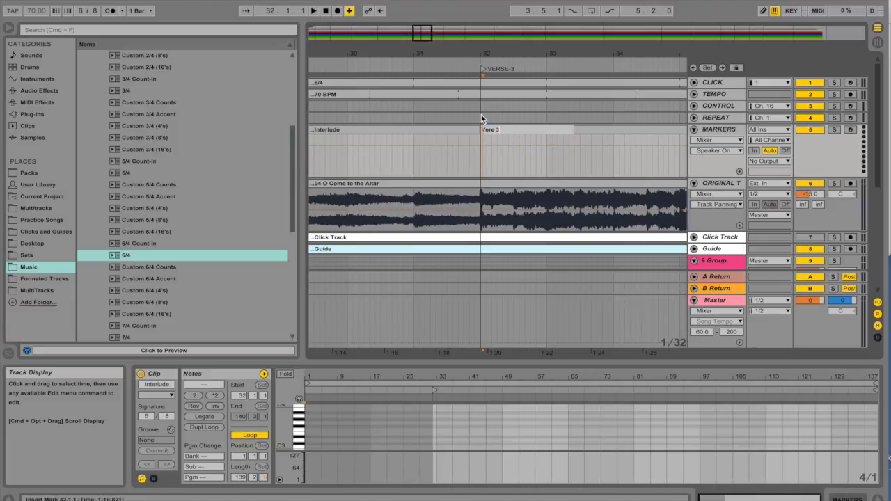
pyautogui.write('e')
pyautogui.write(' 3')
pyautogui.press('Return')
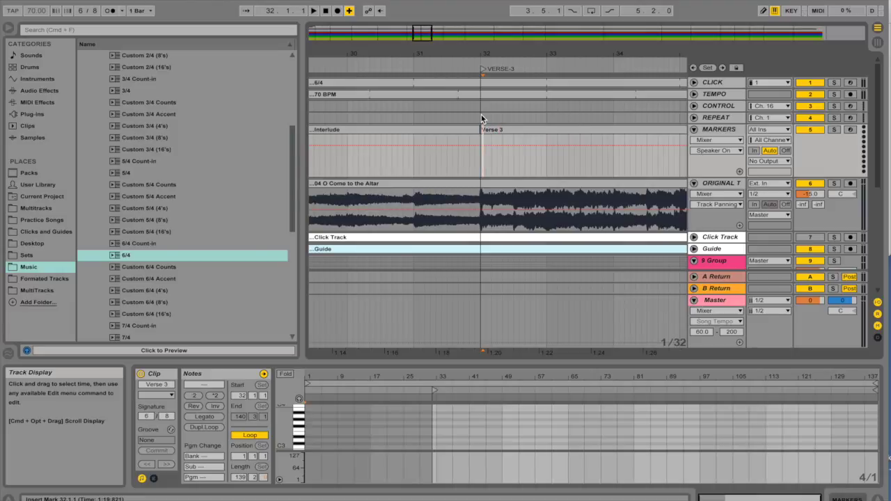
# Split the MARKERS clip at the VERSE-4 locator at bar 38 and rename the following section "Verse 4"
pyautogui.press('Right')
pyautogui.press('Right')
pyautogui.press('Right')
pyautogui.press('Right')
pyautogui.press('Right')
pyautogui.press('Right')
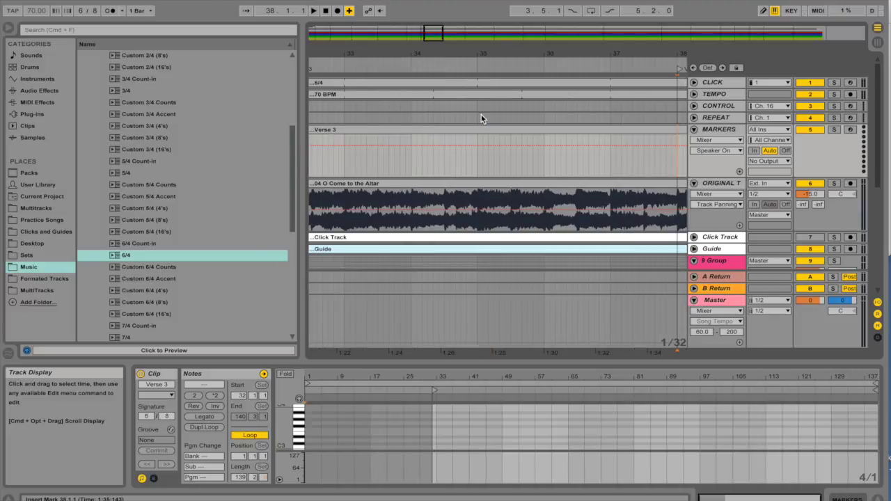
pyautogui.press('super+e')
pyautogui.press('super+r')
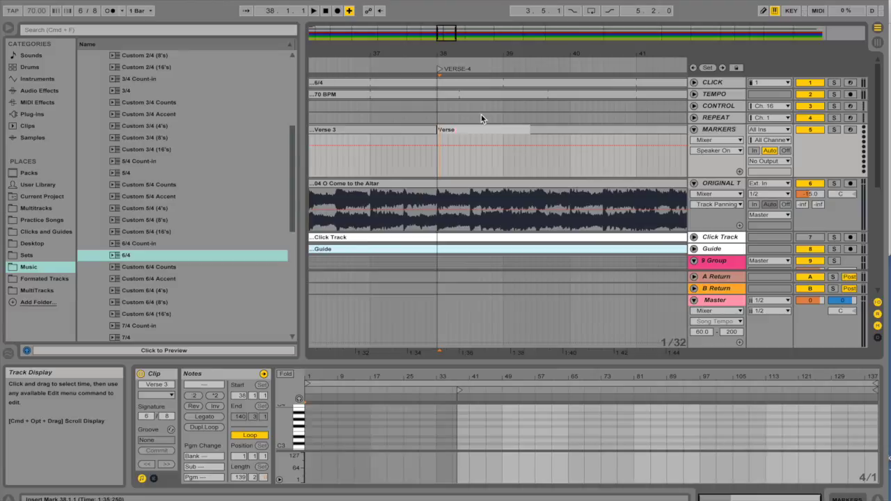
pyautogui.press('BackSpace')
pyautogui.write('4')
pyautogui.press('Return')
# Split the MARKERS clip at the second CHORUS locator at bar 44 and rename the following section "Chorus"
pyautogui.press('Right')
pyautogui.press('Right')
pyautogui.press('Right')
pyautogui.press('Right')
pyautogui.press('Right')
pyautogui.press('Right')
pyautogui.press('super+e')
pyautogui.press('super+r')
pyautogui.write('C')
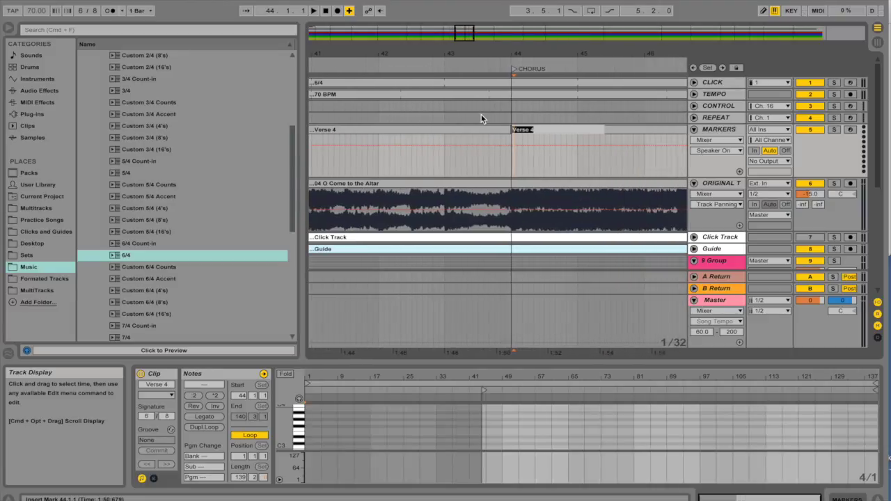
pyautogui.write('horus')
pyautogui.press('Return')
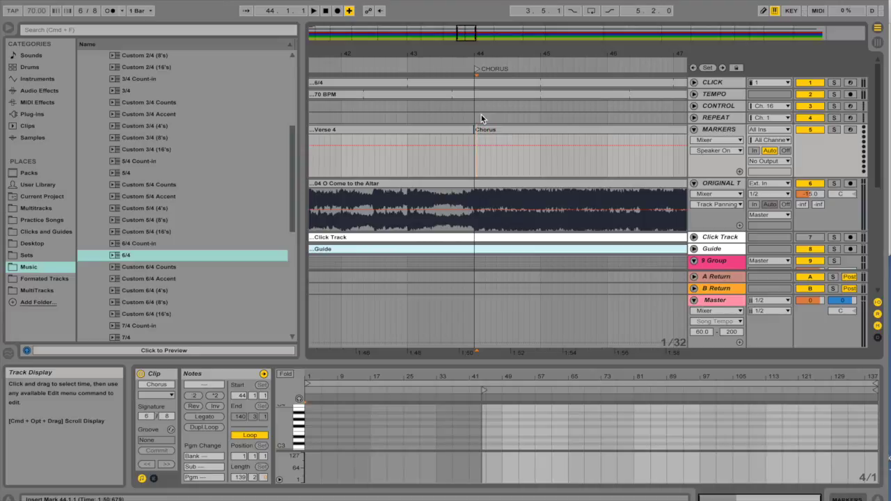
# Split the MARKERS clip at the CHORUS locator at bar 52, keeping the name "Chorus" for the following section
pyautogui.press('Right')
pyautogui.press('Right')
pyautogui.press('Right')
pyautogui.press('Right')
pyautogui.press('Right')
pyautogui.press('Right')
pyautogui.press('Right')
pyautogui.press('Right')
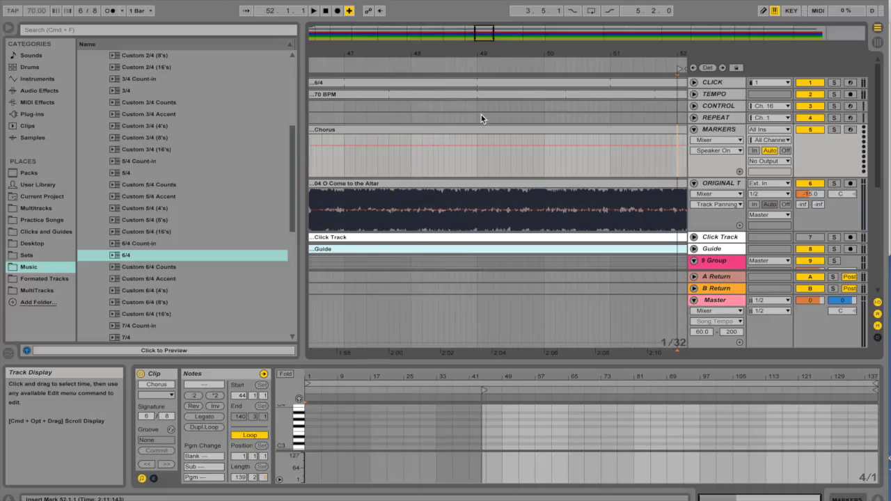
pyautogui.press('super+v')
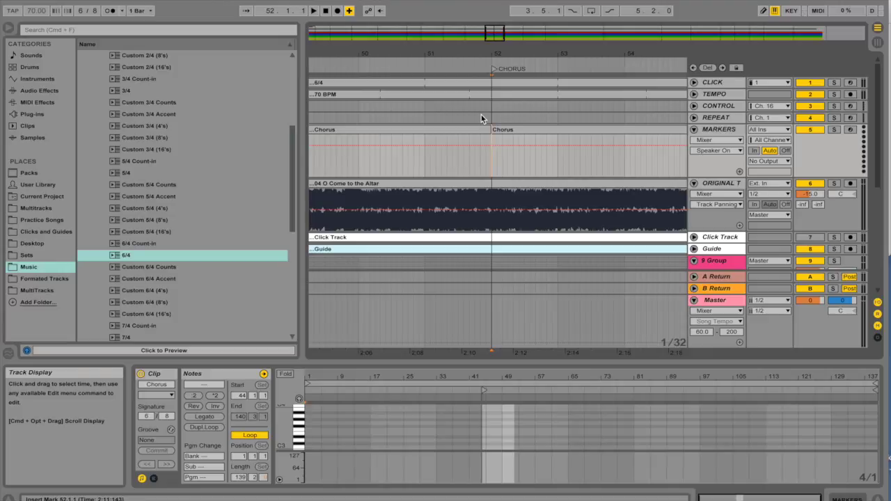
# Split the MARKERS clip at the INTERLUDE locator at bar 60 and rename the following section "Interlude"
pyautogui.hscroll(3, 482, 115)
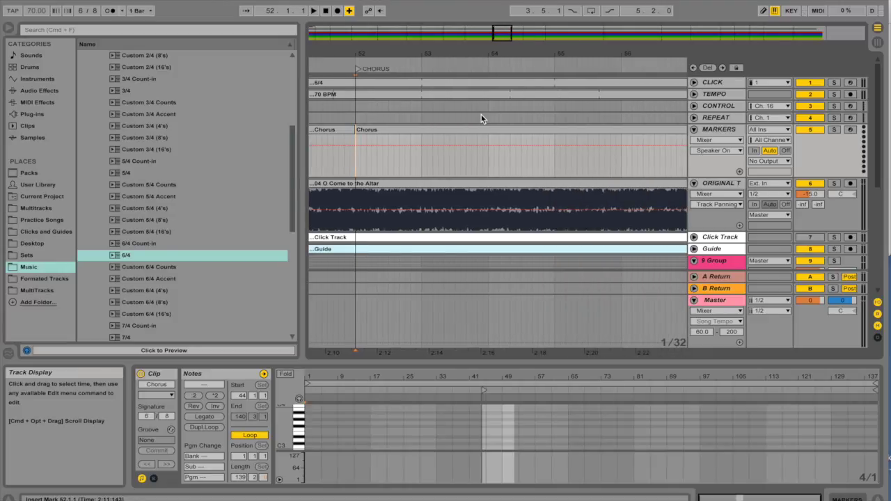
pyautogui.press('Right')
pyautogui.press('Right')
pyautogui.press('Right')
pyautogui.press('Right')
pyautogui.press('Right')
pyautogui.press('Right')
pyautogui.press('Right')
pyautogui.press('Right')
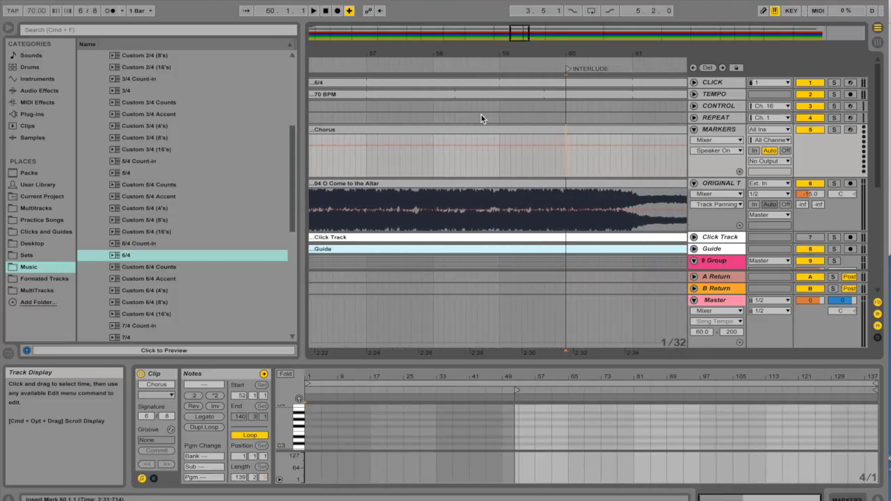
pyautogui.press('super+v')
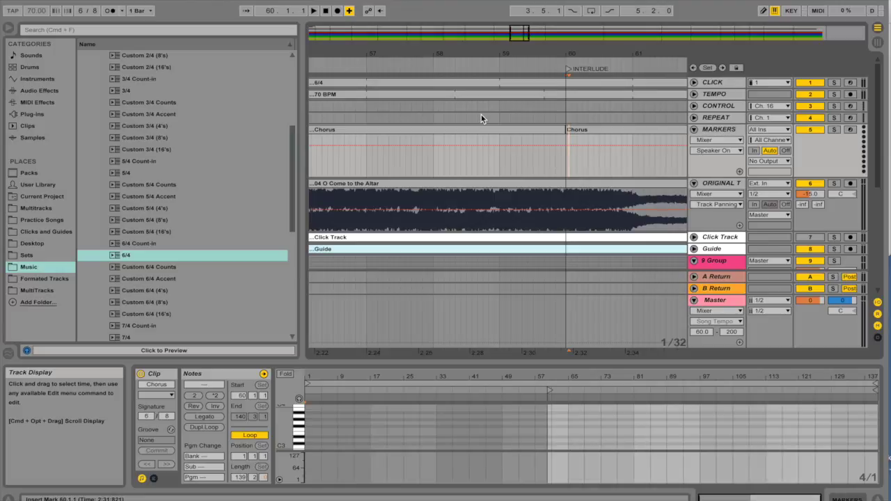
pyautogui.write('Interlude')
pyautogui.press('Return')
# Split the MARKERS clip at the BRIDGE locator at bar 66 and rename the following section "Bridge"
pyautogui.press('Right')
pyautogui.press('Right')
pyautogui.press('Right')
pyautogui.press('Right')
pyautogui.press('Right')
pyautogui.press('Right')
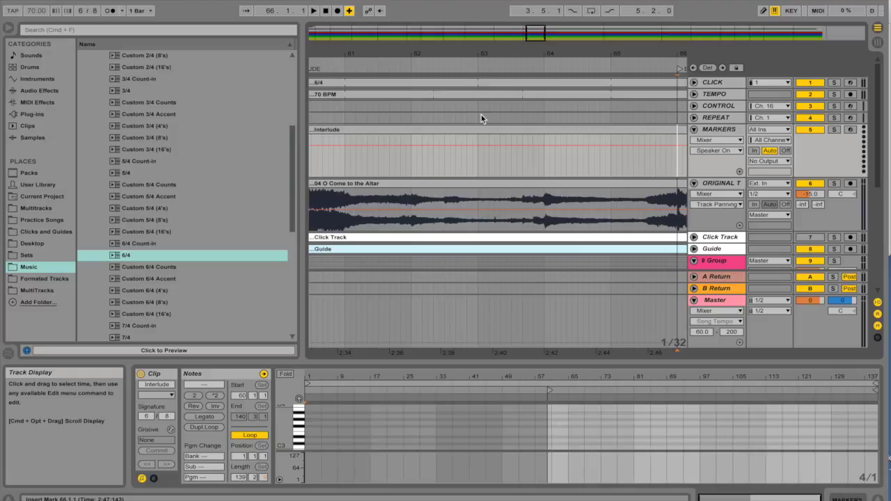
pyautogui.press('super+v')
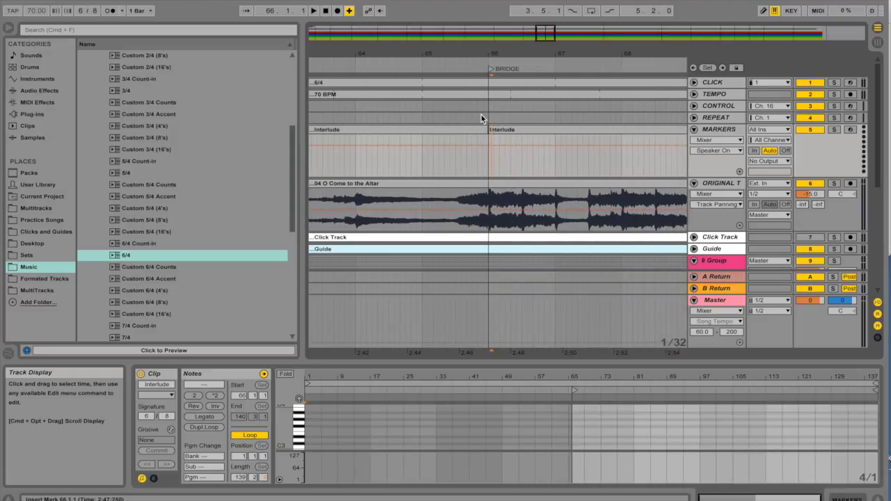
pyautogui.press('super+r')
pyautogui.write('Brid')
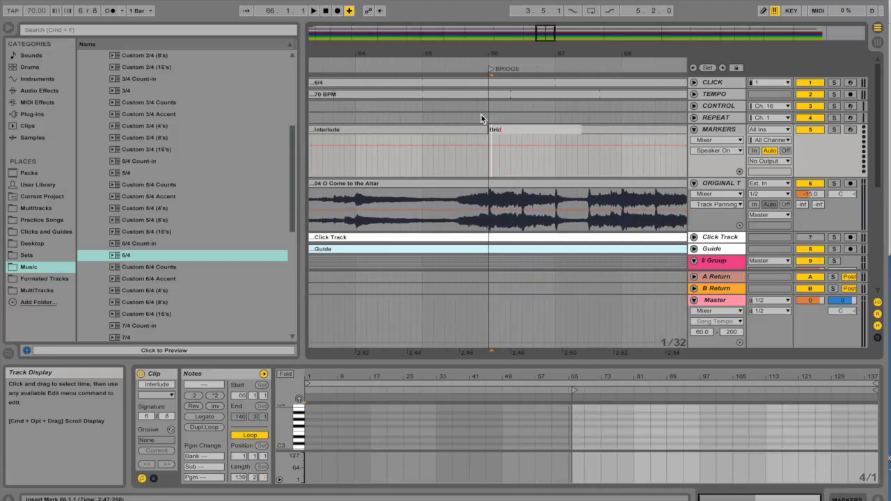
pyautogui.write('ge')
pyautogui.press('Return')
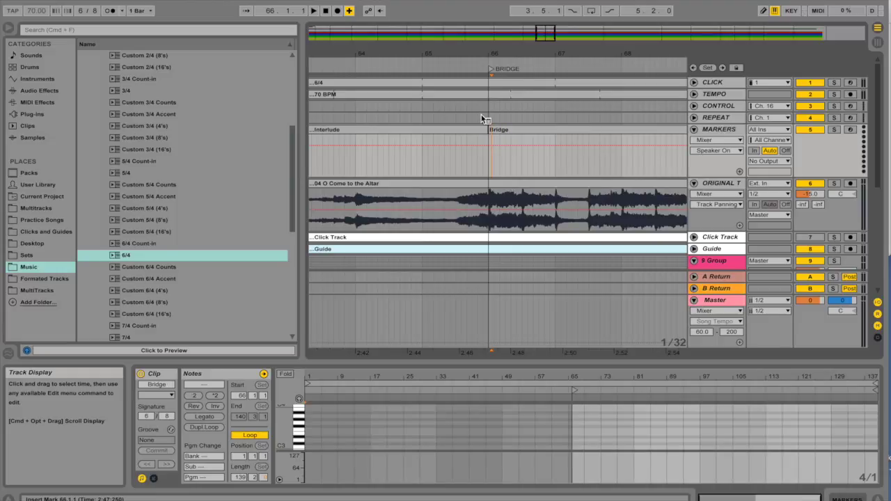
# Split the MARKERS clip at the BRIDGE locator at bar 82 and the CHORUS locator at bar 98, naming the section from bar 98 "Chorus"
pyautogui.press('Right')
pyautogui.press('super+d')
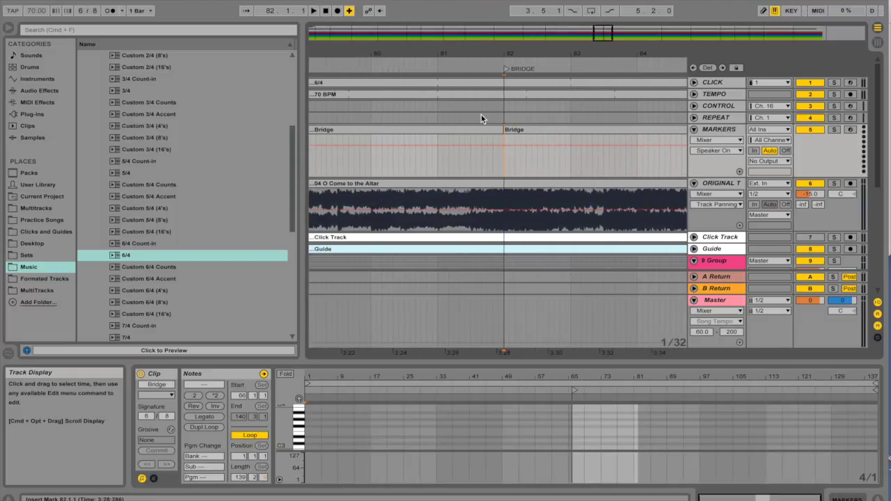
pyautogui.press('super+d')
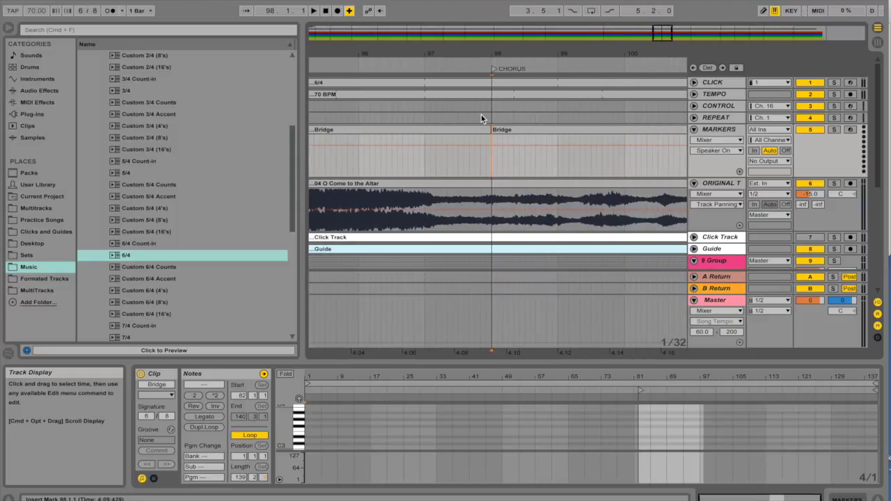
pyautogui.write('Chorus')
pyautogui.press('Return')
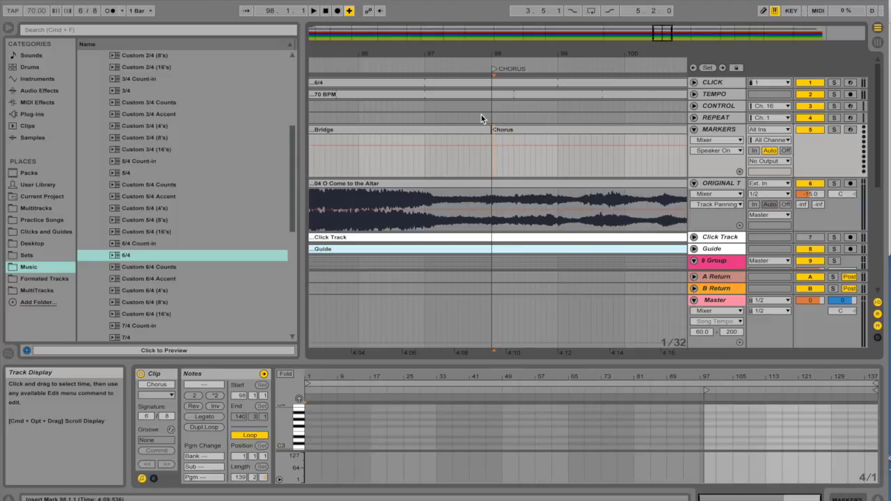
# Split the MARKERS clip at the CHORUS locator at bar 106 and the INTERLUDE locator at bar 114, naming the section from bar 114 "Interlude"
pyautogui.press('Right')
pyautogui.press('super+v')
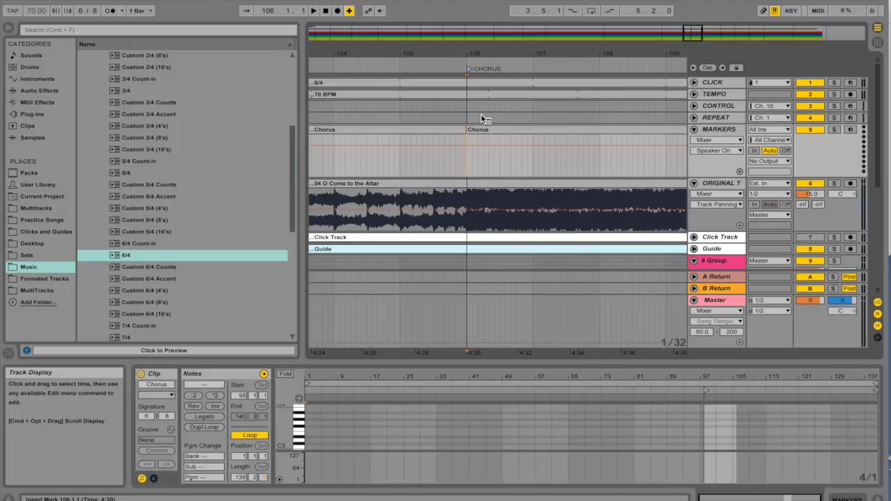
pyautogui.press('Right')
pyautogui.press('super+v')
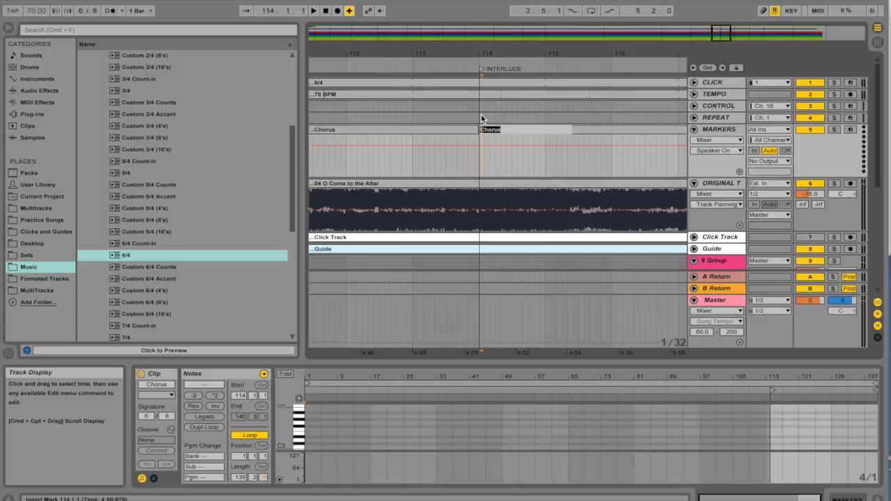
pyautogui.write('Interlude')
pyautogui.press('Return')
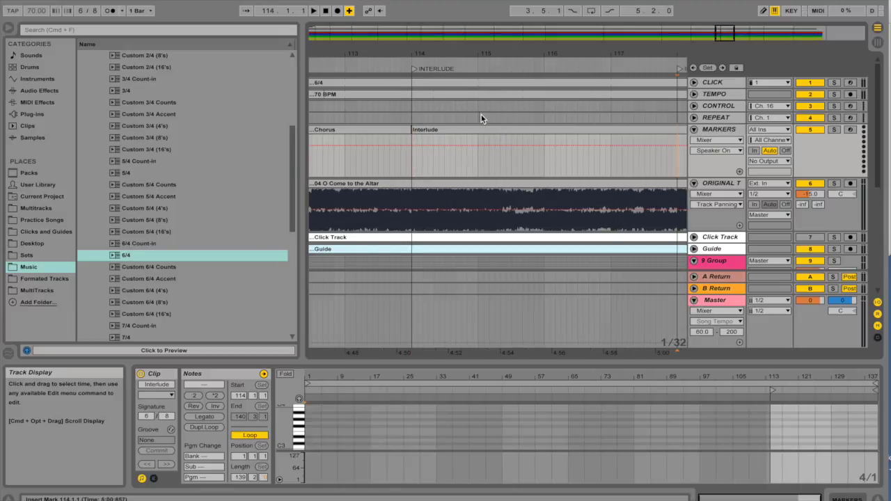
# Split the MARKERS Interlude clip at the INTERLUDE locators at bars 118 and 122
pyautogui.press('super+d')
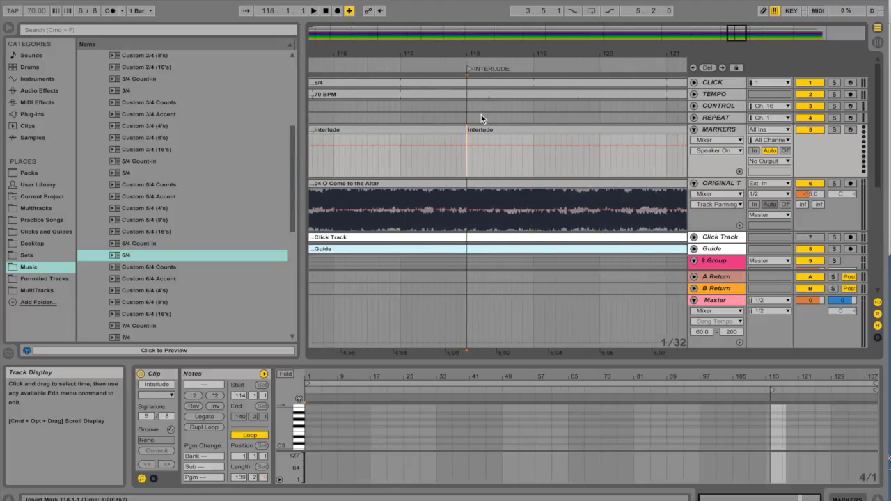
pyautogui.press('super+d')
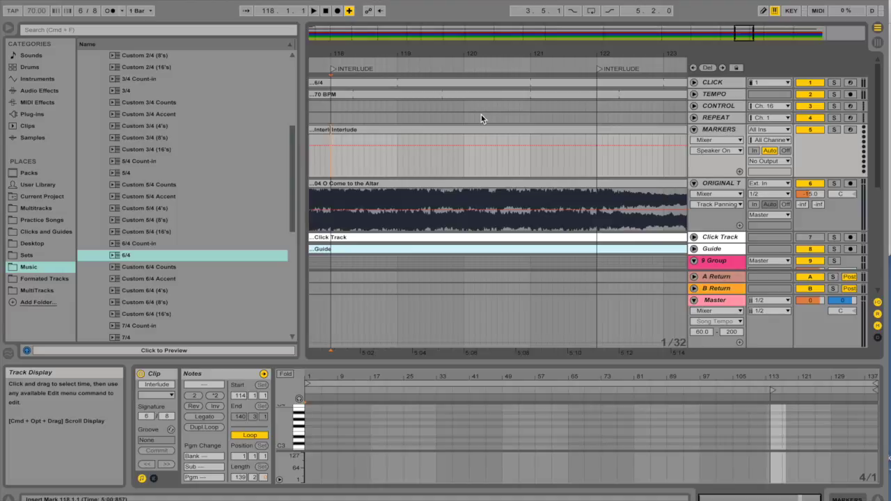
pyautogui.press('super+d')
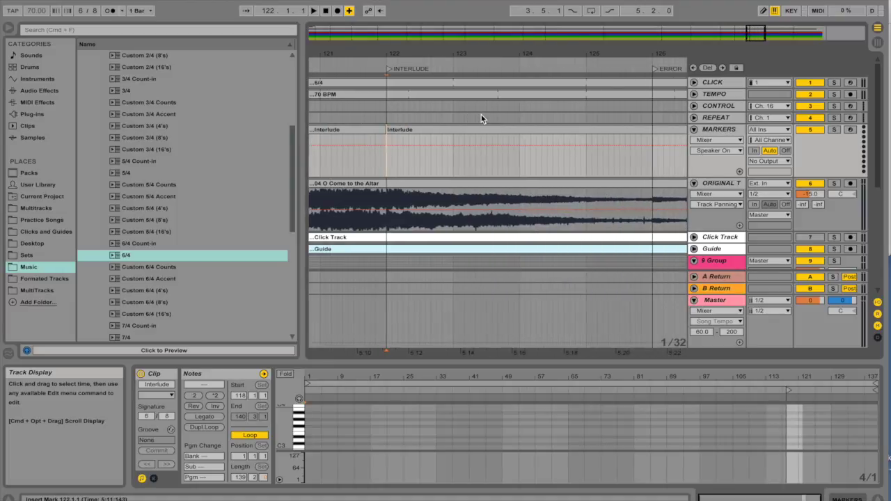
# Split the MARKERS clip at the ERROR locator at bar 126 and rename the following section "Ending"
pyautogui.hscroll(10, 481, 114)
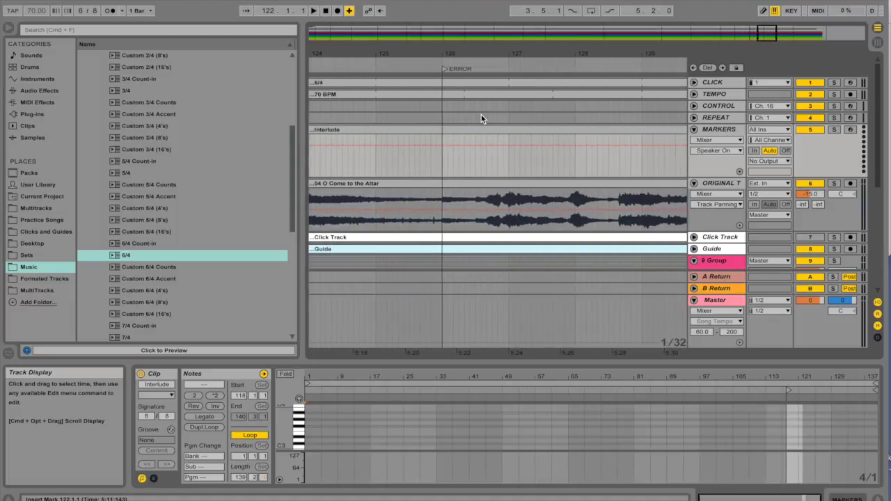
pyautogui.hscroll(-10, 481, 115)
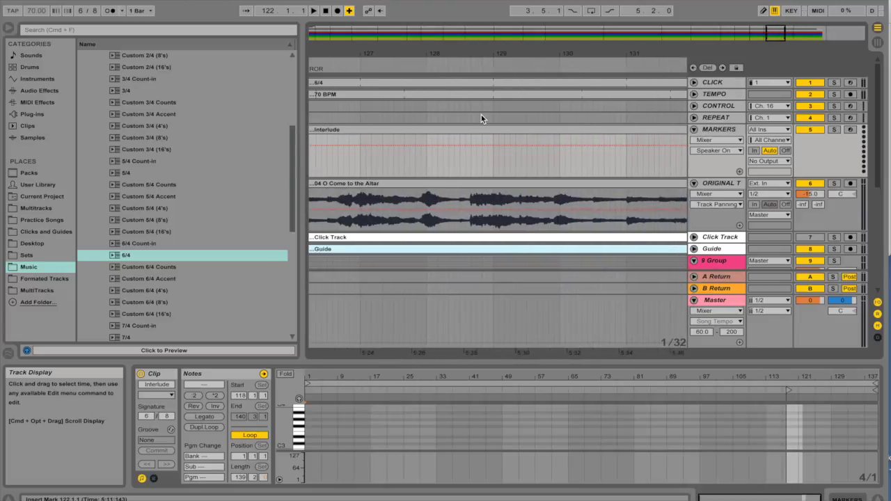
pyautogui.hscroll(-3, 481, 115)
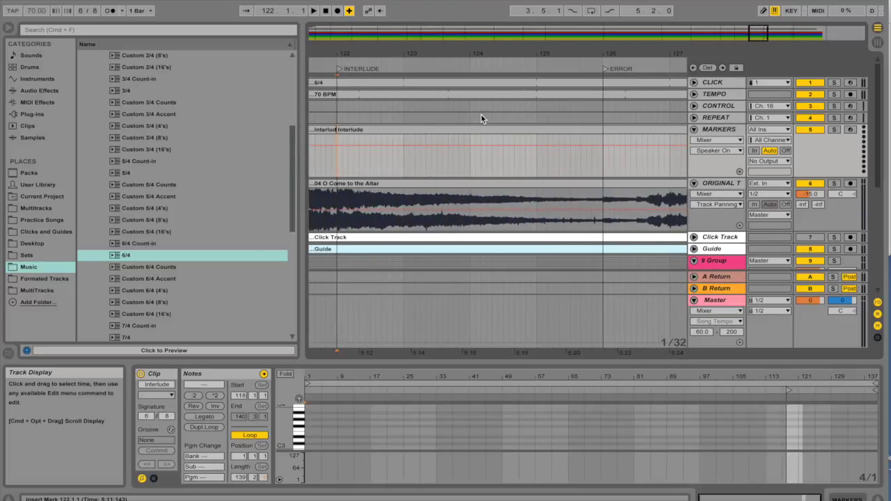
pyautogui.press('super+d')
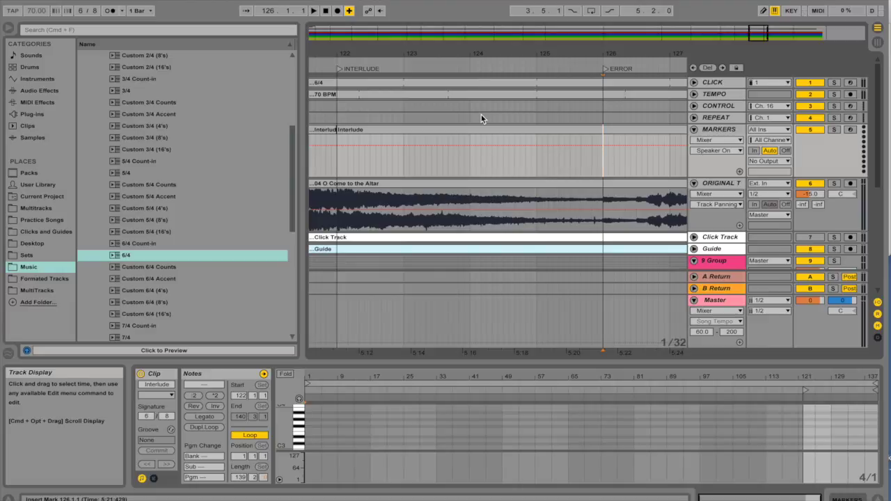
pyautogui.press('super+z')
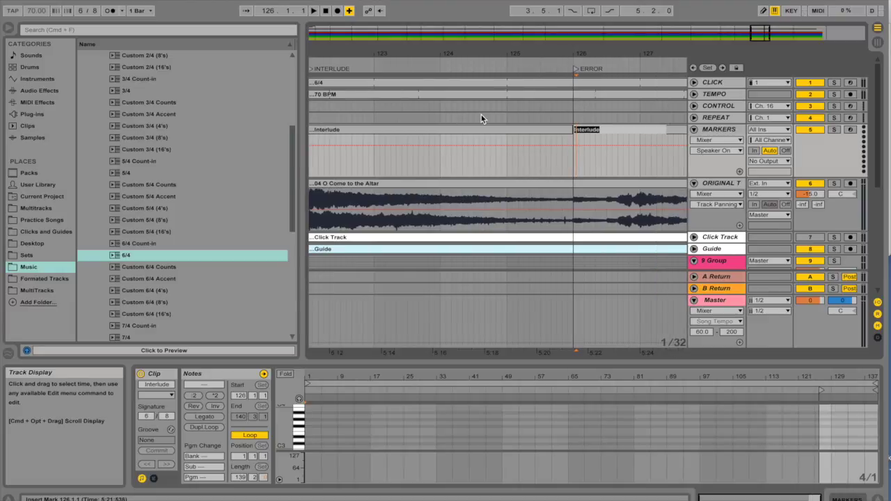
pyautogui.press('super+v')
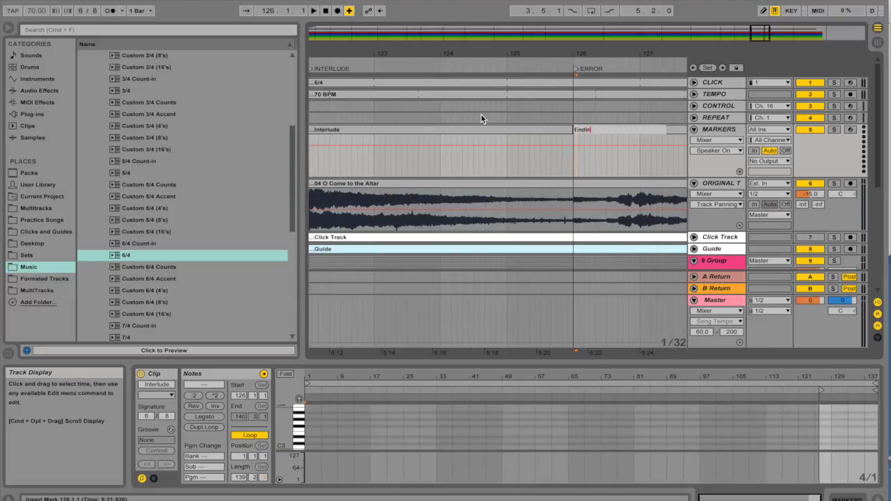
# Rename the ERROR locator at bar 126 as "Ending"
pyautogui.click(587, 69)
pyautogui.press('space')
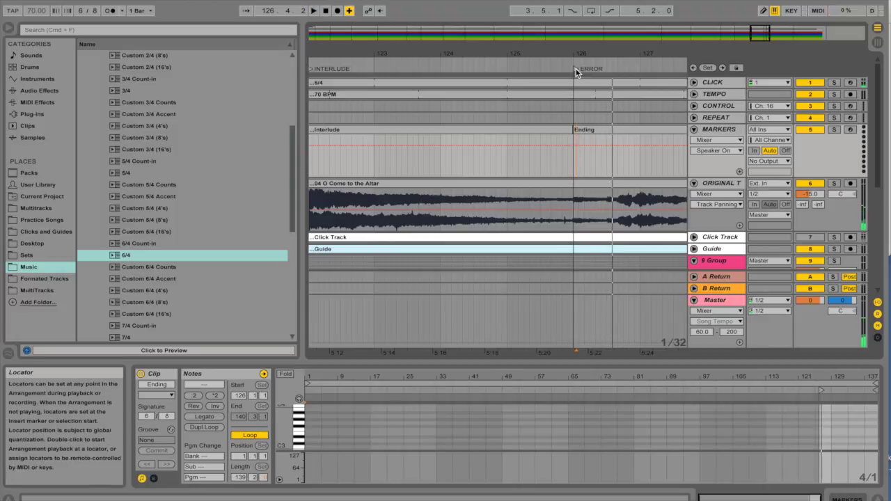
pyautogui.rightClick(576, 69)
pyautogui.click(586, 81)
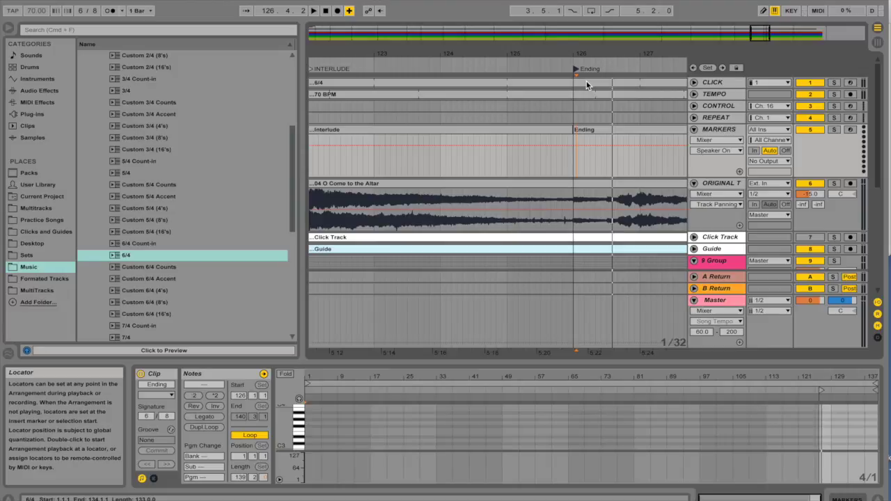
# Rename the ENDING locator at bar 134 as "End"
pyautogui.hscroll(5, 586, 81)
pyautogui.hscroll(1, 586, 81)
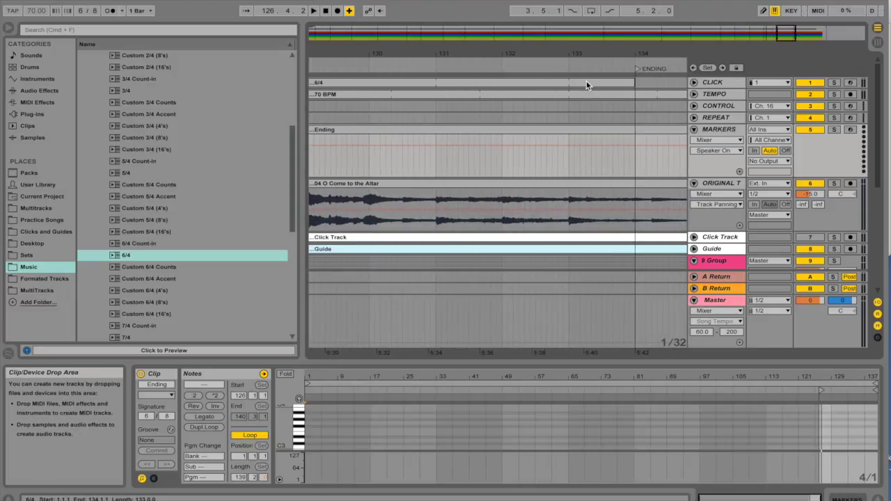
pyautogui.rightClick(649, 70)
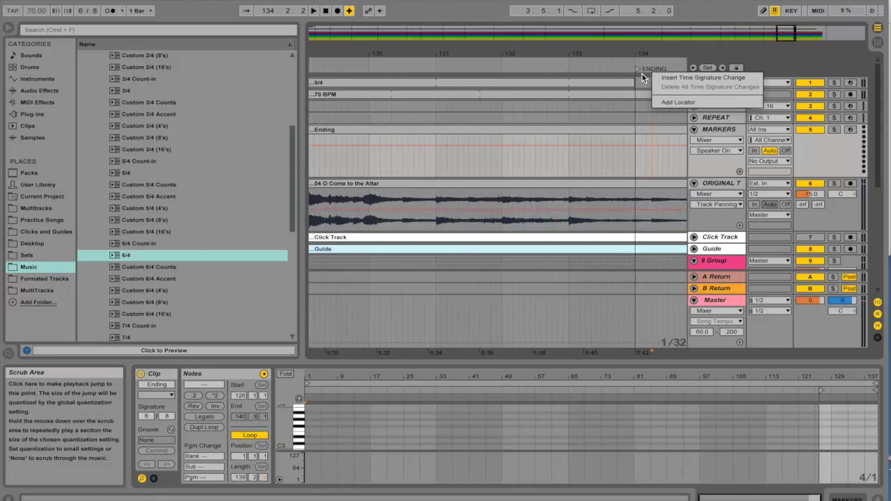
pyautogui.click(647, 69)
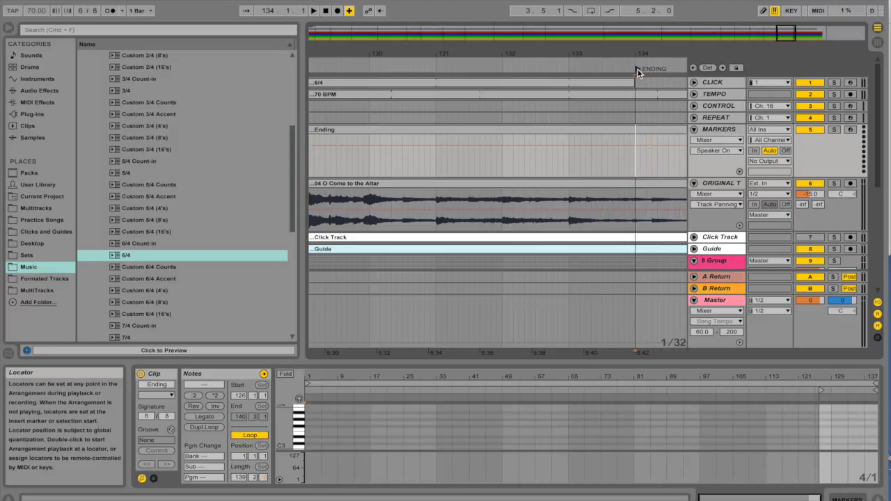
pyautogui.rightClick(638, 70)
pyautogui.click(649, 84)
pyautogui.write('End')
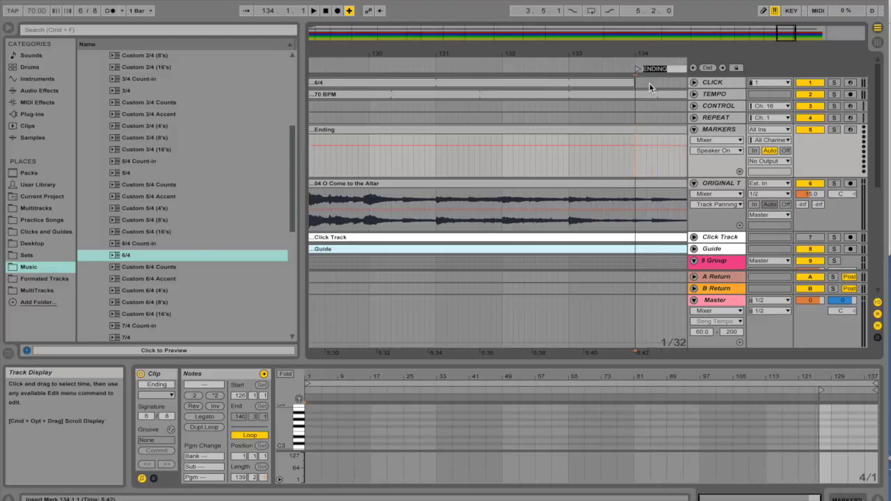
pyautogui.press('Return')
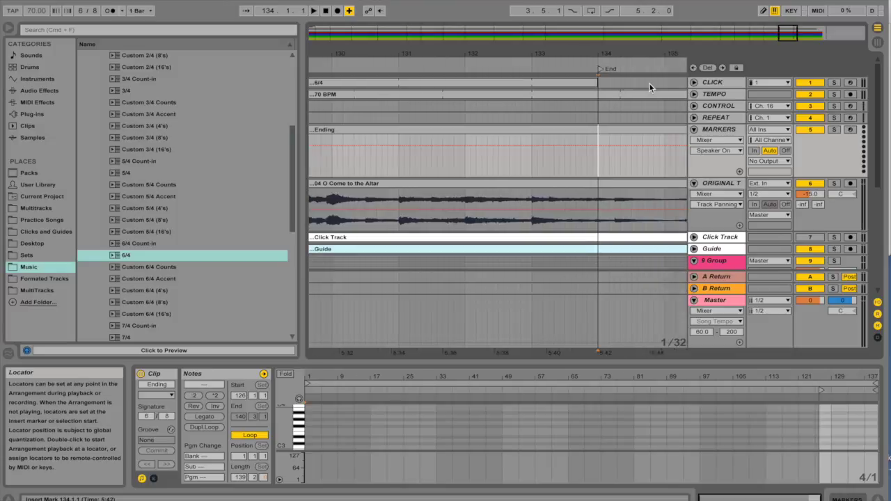
pyautogui.hscroll(5, 649, 83)
pyautogui.hscroll(5, 649, 83)
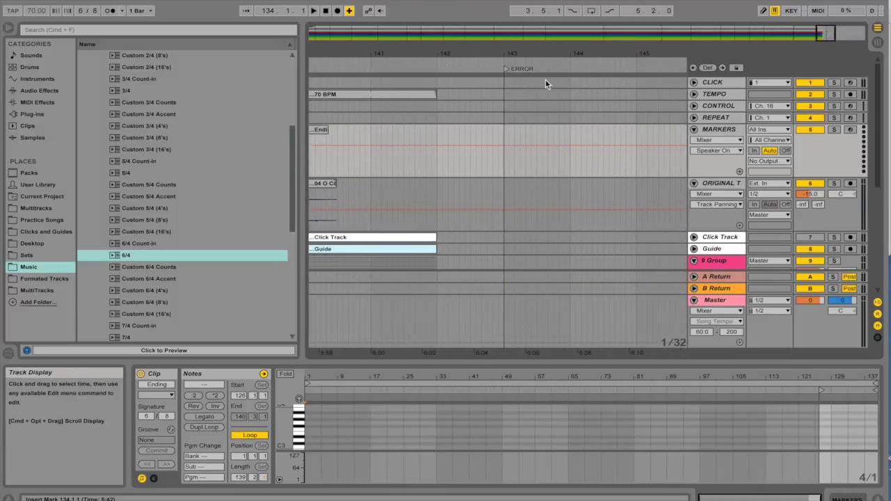
pyautogui.hscroll(-15, 524, 101)
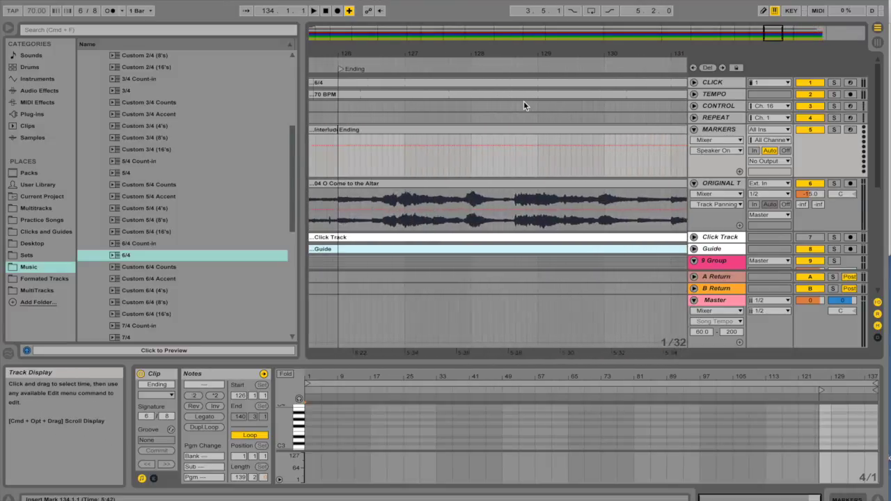
pyautogui.hscroll(7, 524, 105)
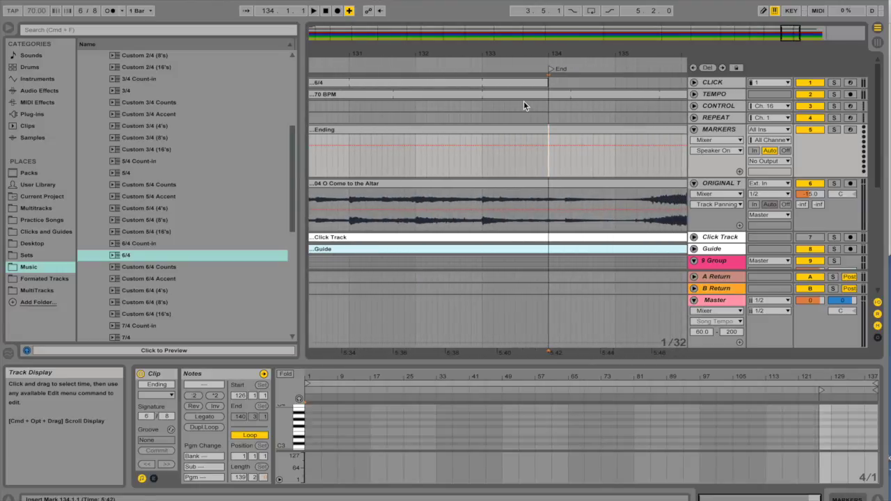
pyautogui.hscroll(3, 495, 128)
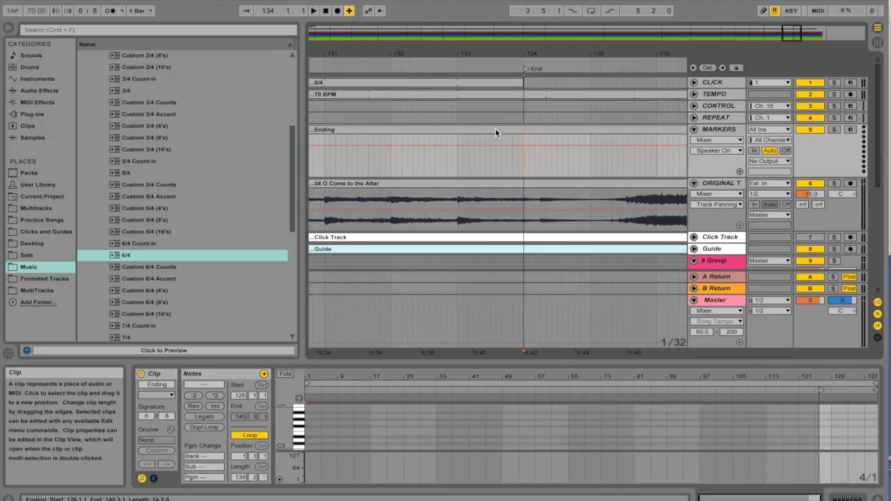
# Unfold the Click Track and play the arrangement from the Ending locator at bar 126
pyautogui.hscroll(-3, 495, 128)
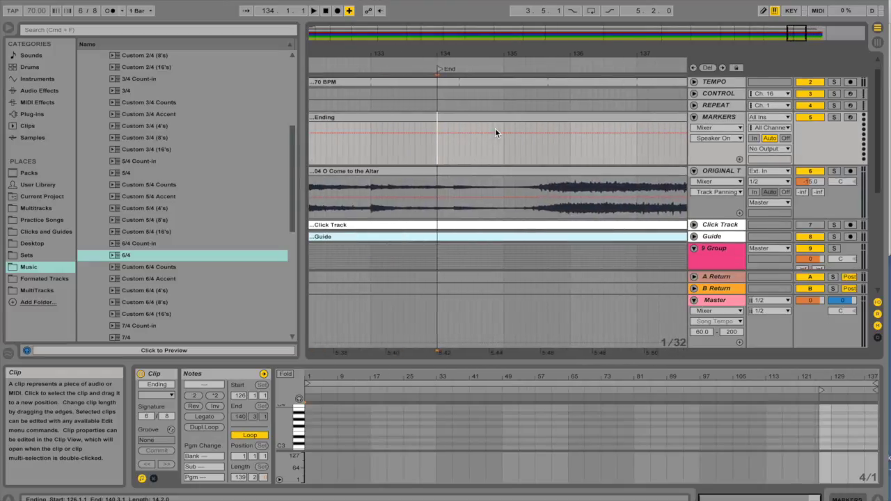
pyautogui.hscroll(-4, 495, 128)
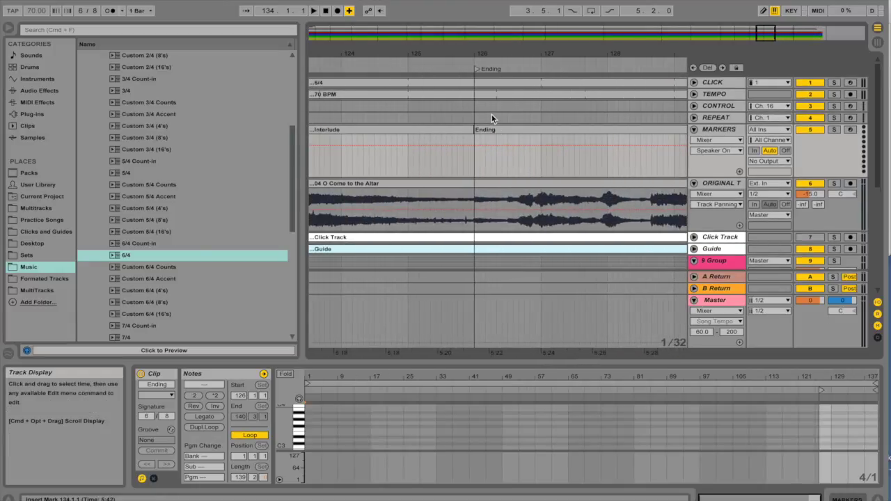
pyautogui.hscroll(-3, 492, 118)
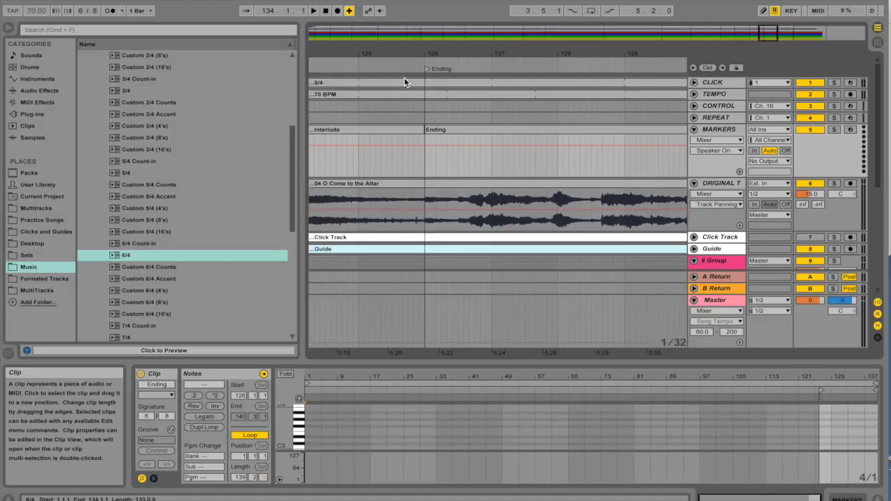
pyautogui.click(693, 236)
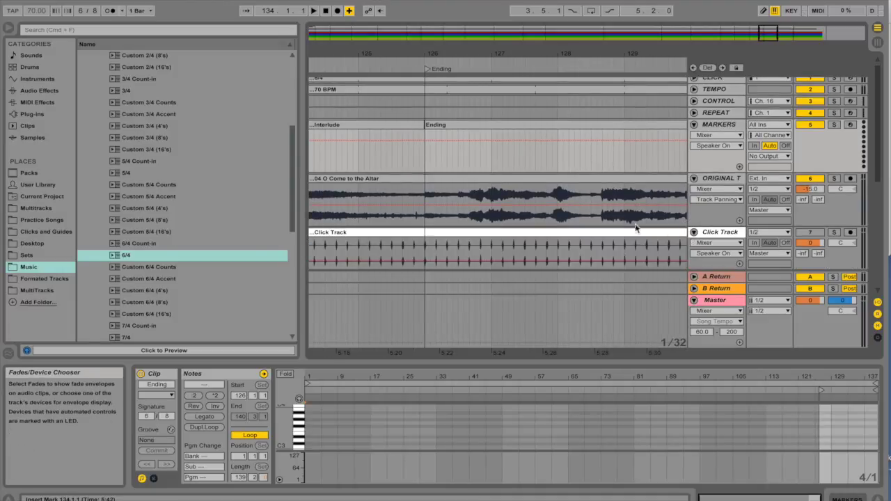
pyautogui.doubleClick(427, 68)
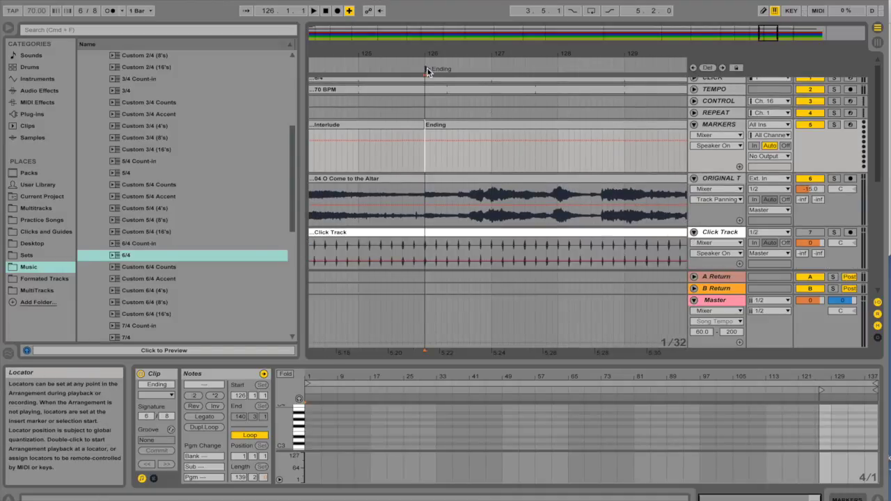
pyautogui.press('XF86AudioRaiseVolume')
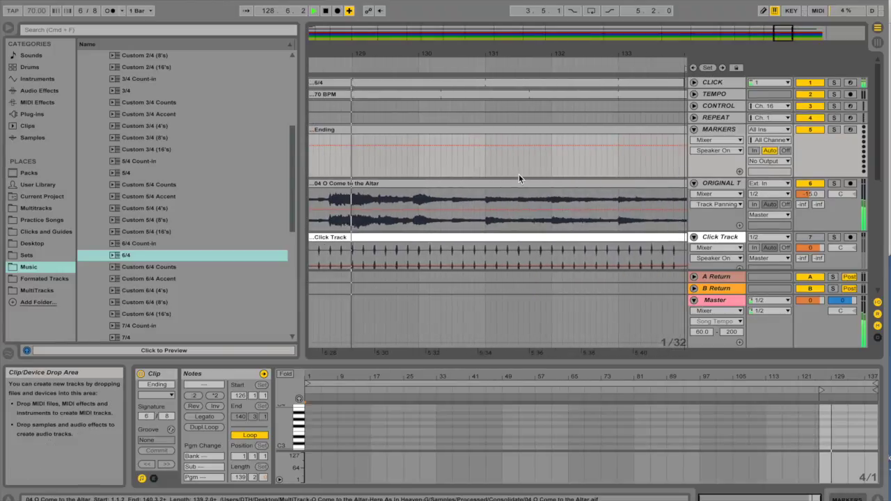
# Unfold the Drums (Live) track and examine the tracks around and past the End locator during playback, stopping at the end of the song
pyautogui.hscroll(3, 519, 174)
pyautogui.scroll(-1, 519, 174)
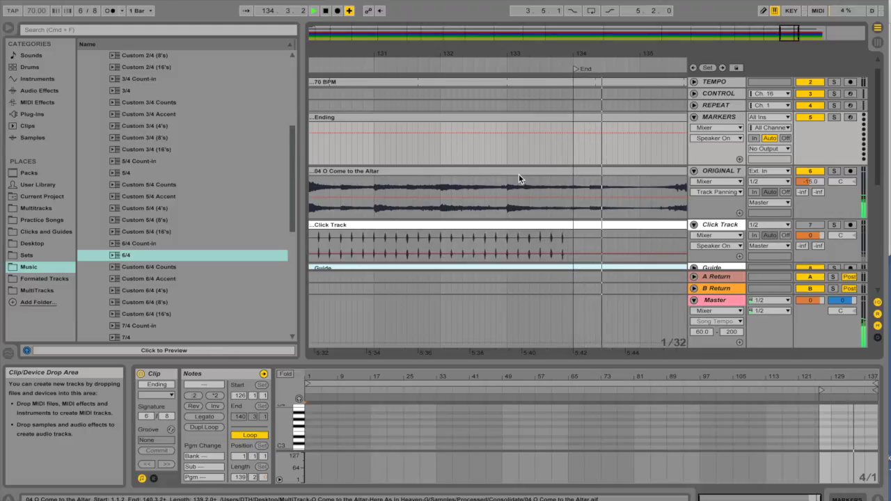
pyautogui.scroll(-5, 519, 174)
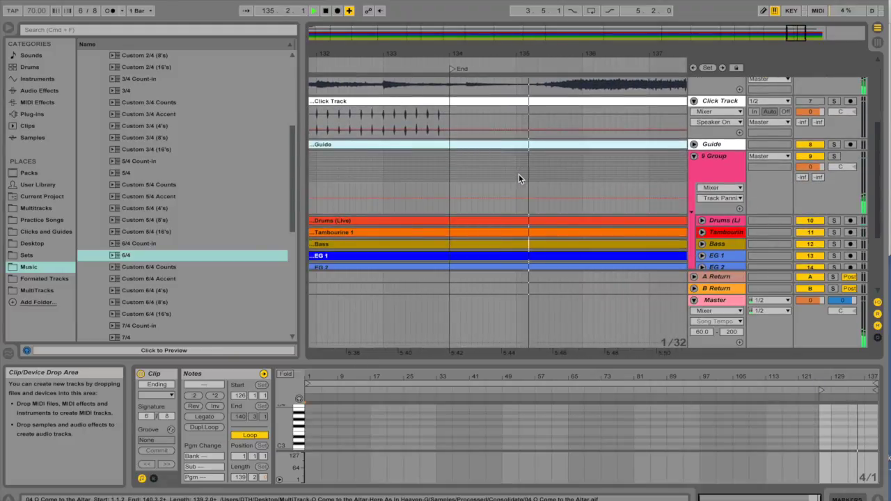
pyautogui.click(702, 220)
pyautogui.scroll(-5, 625, 238)
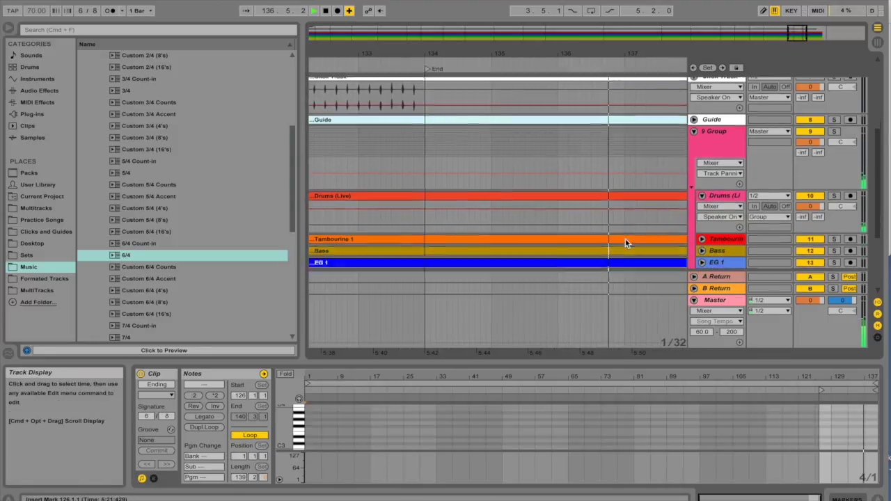
pyautogui.scroll(1, 625, 238)
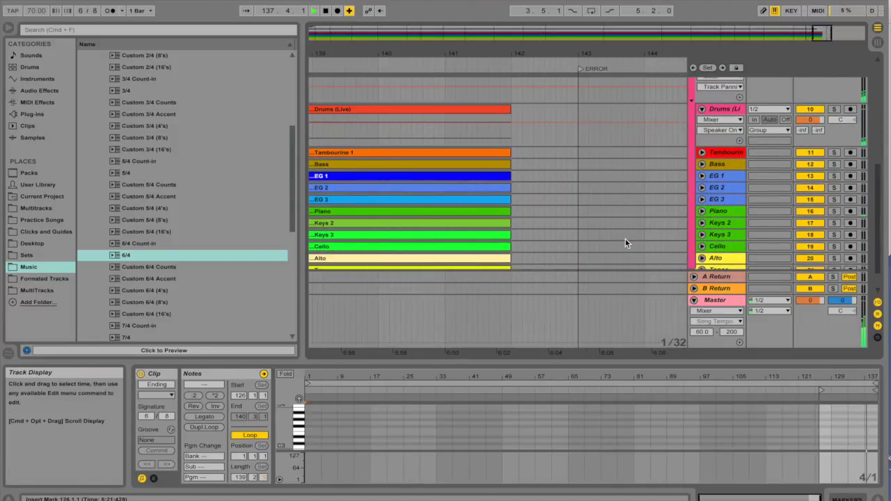
pyautogui.scroll(3, 625, 238)
pyautogui.scroll(5, 625, 239)
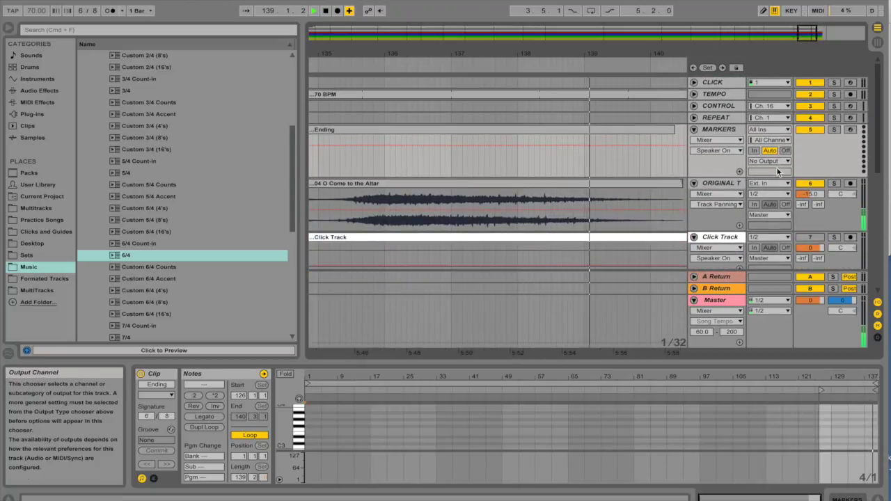
pyautogui.scroll(-8, 586, 216)
pyautogui.scroll(4, 587, 216)
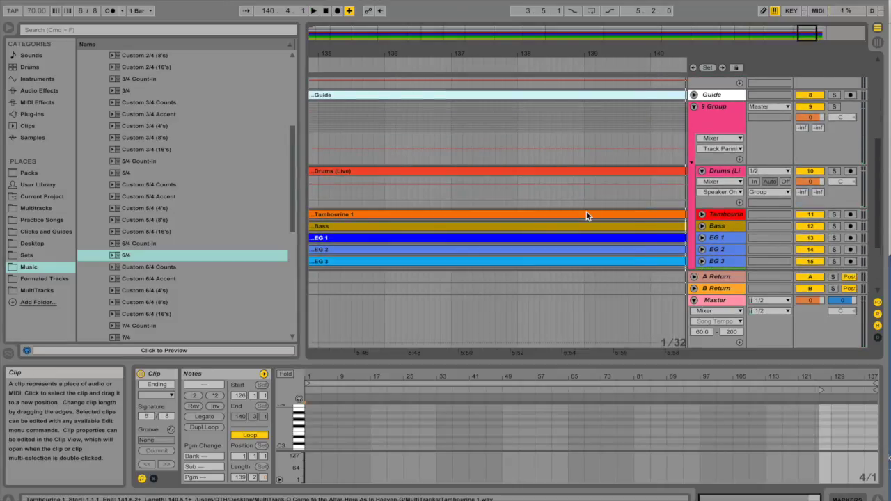
pyautogui.press('space')
# Mute the original song track and play the multitrack stems from the End locator at bar 134 to check their ending
pyautogui.scroll(4, 587, 211)
pyautogui.hscroll(3, 586, 211)
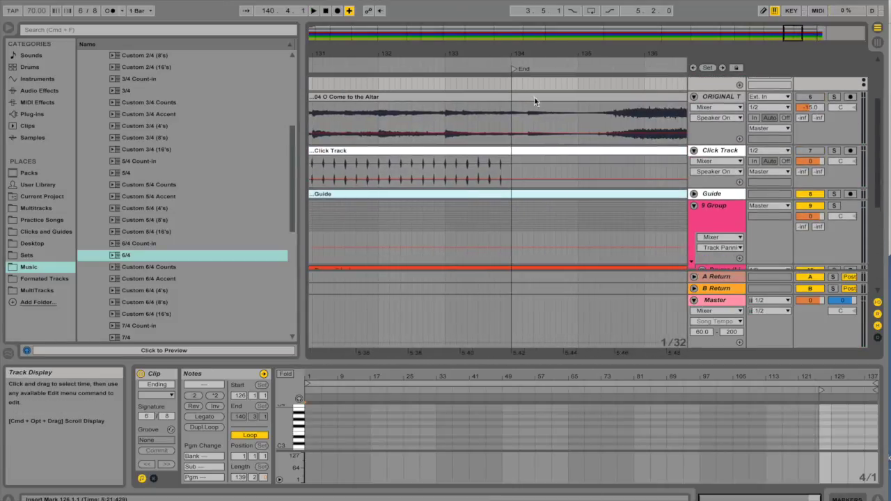
pyautogui.click(504, 70)
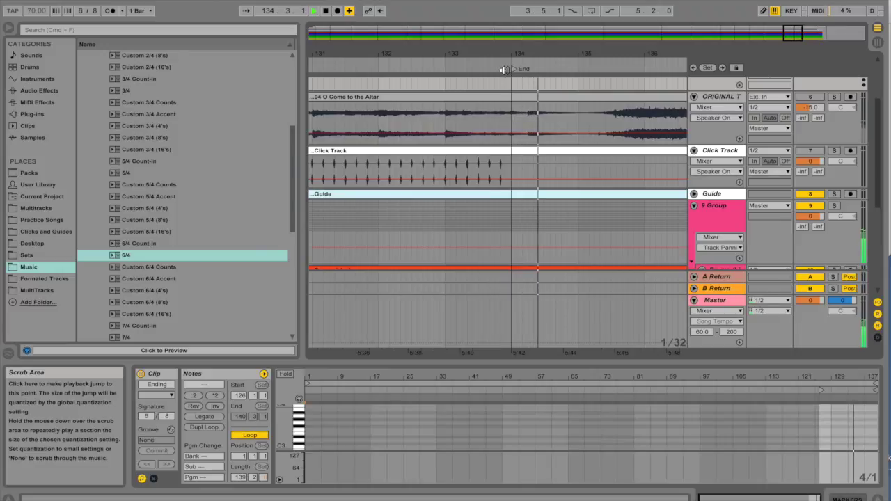
pyautogui.press('XF86AudioRaiseVolume')
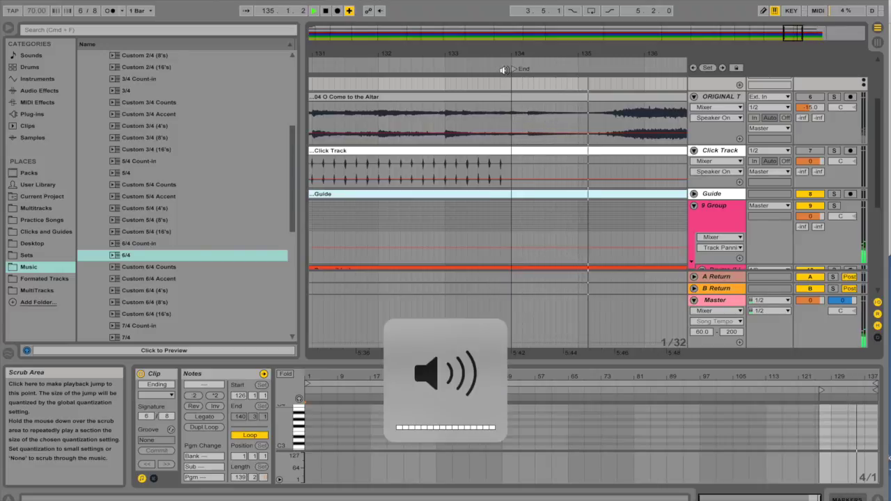
pyautogui.scroll(-5, 520, 94)
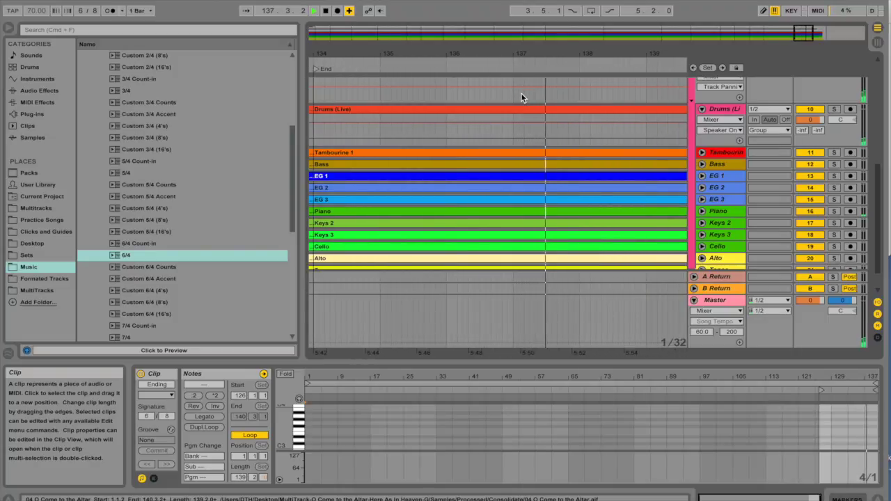
pyautogui.scroll(-2, 735, 189)
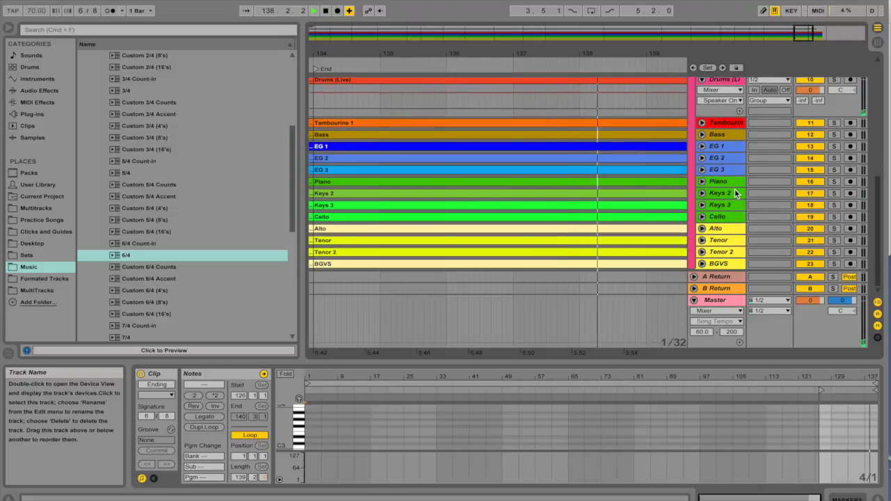
pyautogui.scroll(3, 735, 189)
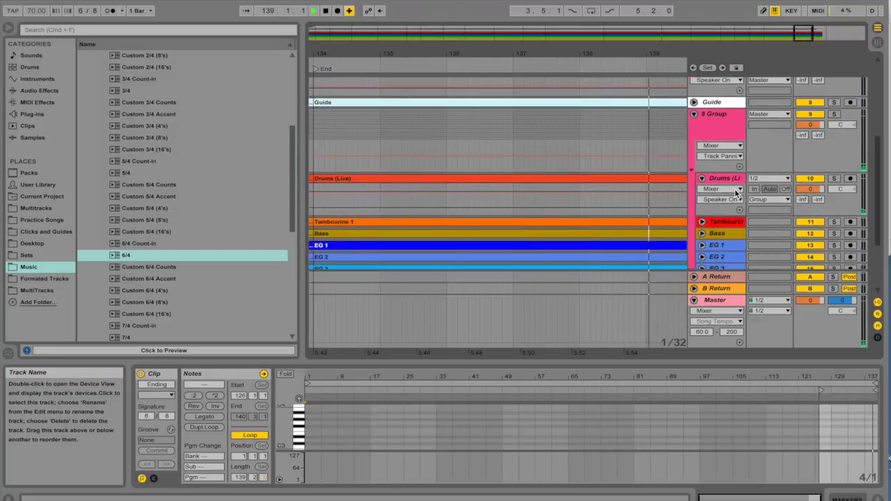
pyautogui.scroll(5, 736, 193)
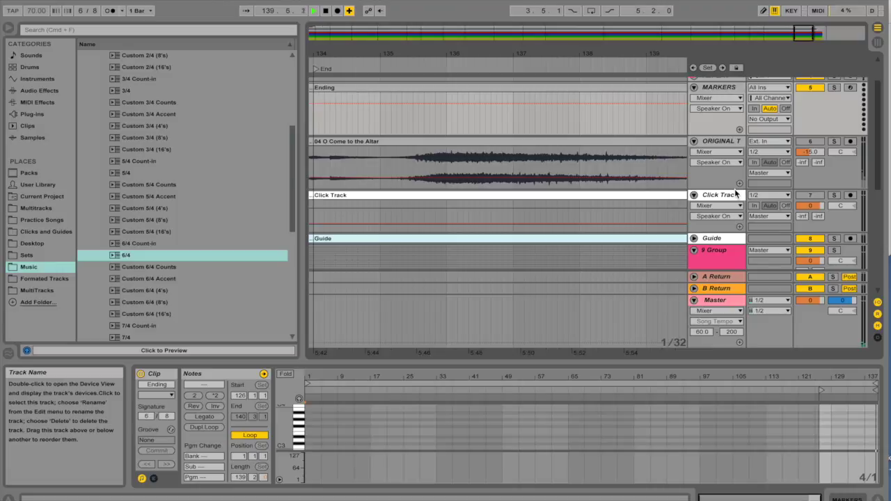
pyautogui.scroll(-2, 736, 193)
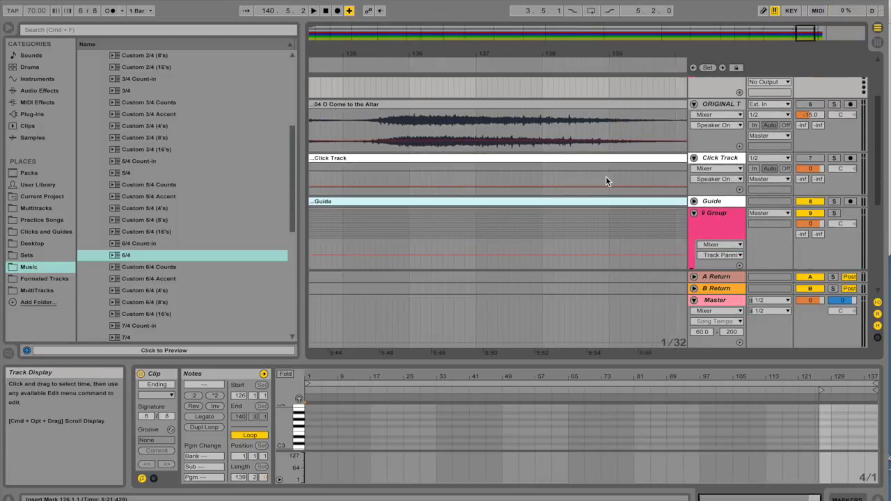
# Fold the Drums (Live) track so the stem tracks are shown compactly through the end of the song
pyautogui.scroll(-3, 606, 177)
pyautogui.press('-')
pyautogui.press('-')
pyautogui.press('-')
pyautogui.press('-')
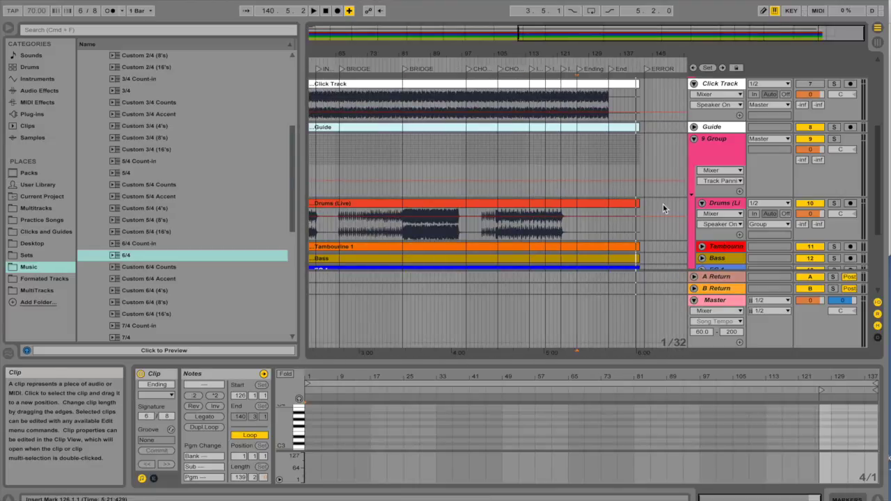
pyautogui.click(702, 203)
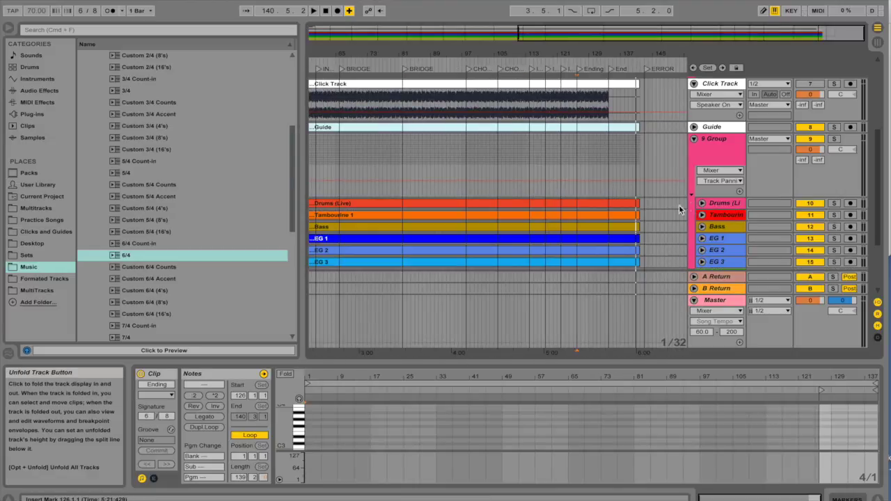
# Select all the stem clips from Drums (Live) through BGVS and trim their ends back together to 136.2.1
pyautogui.click(629, 204)
pyautogui.scroll(-3, 641, 218)
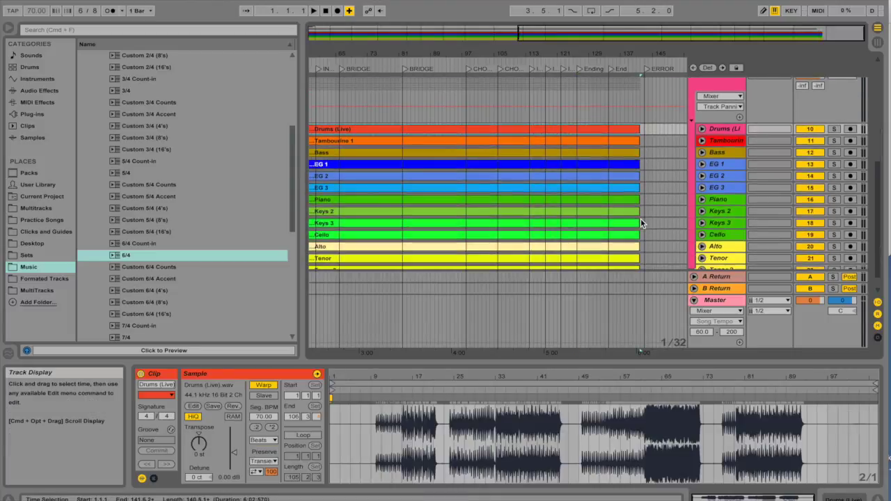
pyautogui.scroll(-1, 641, 219)
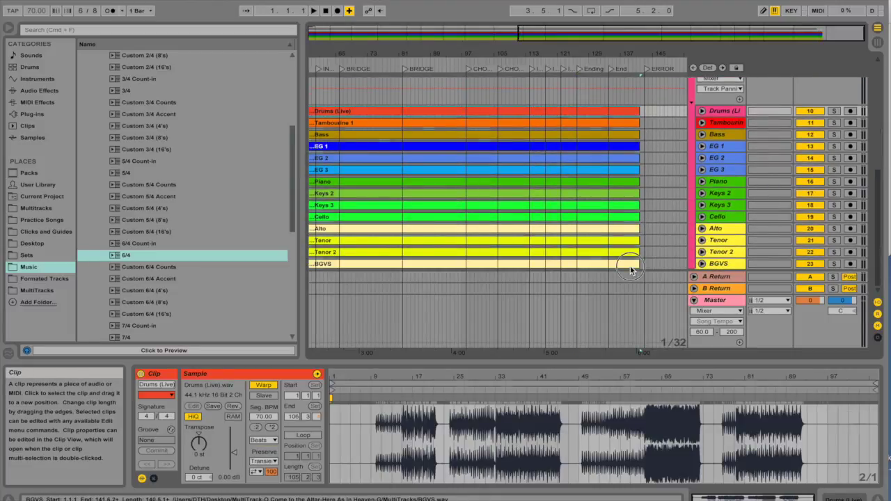
pyautogui.press('super+a')
pyautogui.moveTo(639, 266); pyautogui.dragTo(614, 264)
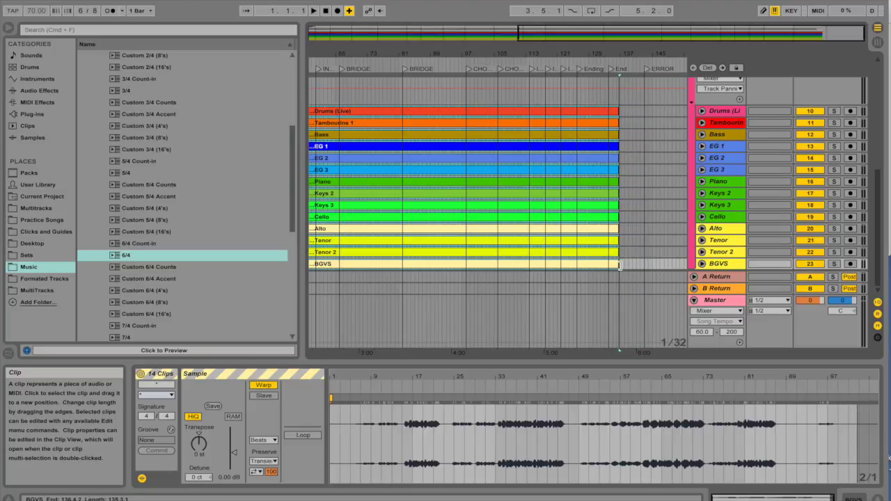
pyautogui.moveTo(629, 257); pyautogui.dragTo(613, 256)
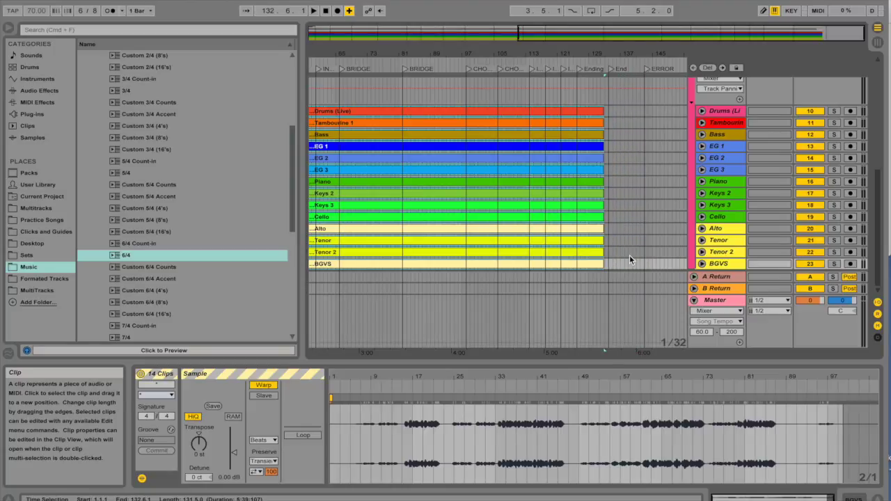
pyautogui.scroll(3, 629, 255)
pyautogui.moveTo(603, 173); pyautogui.dragTo(616, 172)
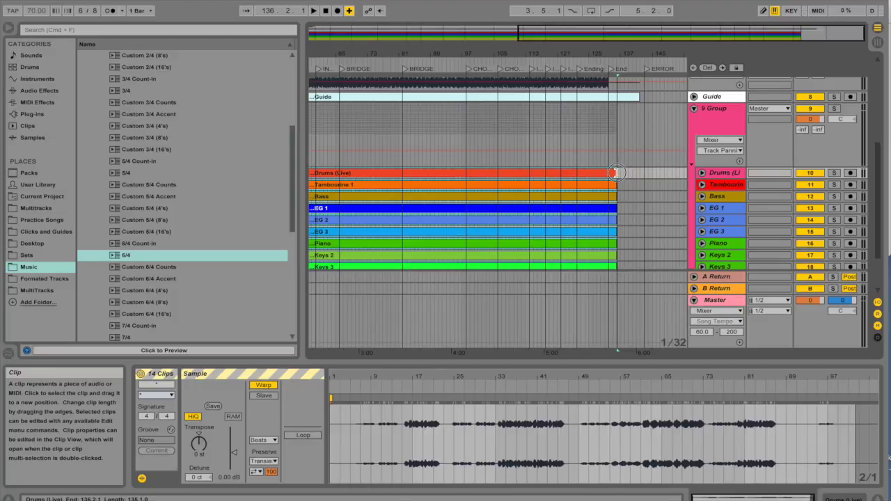
# Reselect the stem clips from Drums (Live) through BGVS and fine-trim their shared end to 136.1.1
pyautogui.scroll(5, 617, 171)
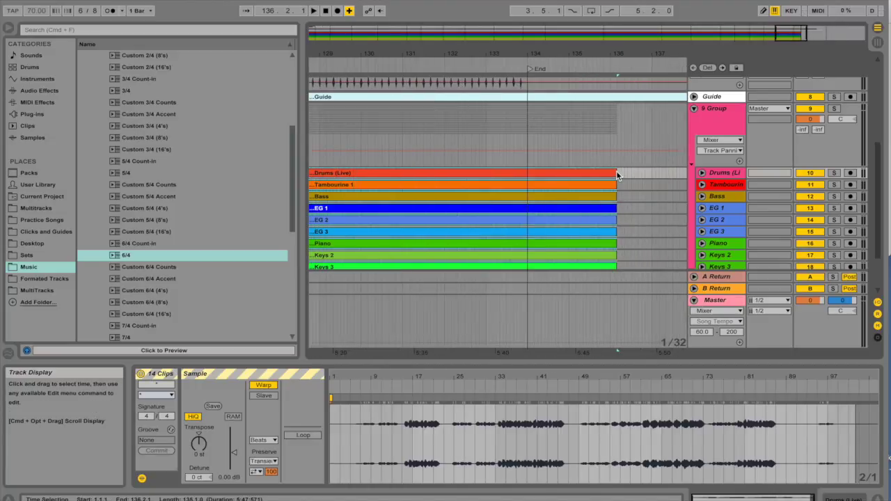
pyautogui.click(611, 174)
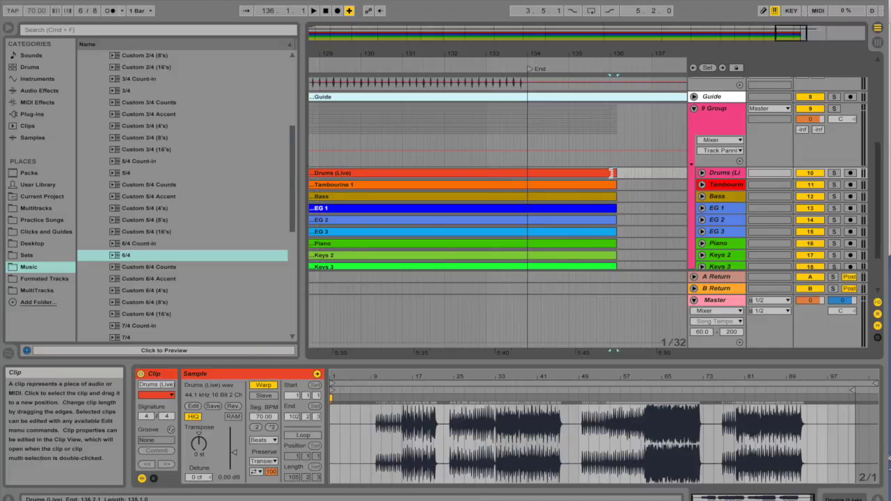
pyautogui.scroll(-3, 608, 198)
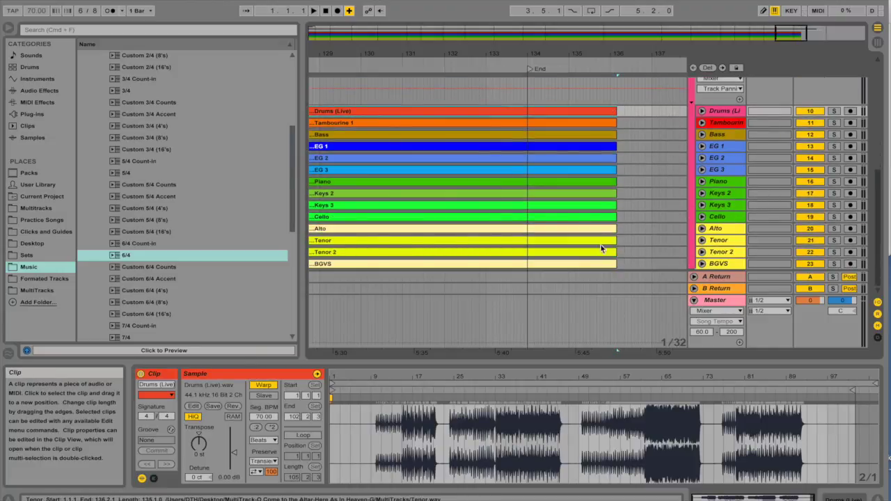
pyautogui.keyDown('shift'); pyautogui.click(600, 265); pyautogui.keyUp('shift')
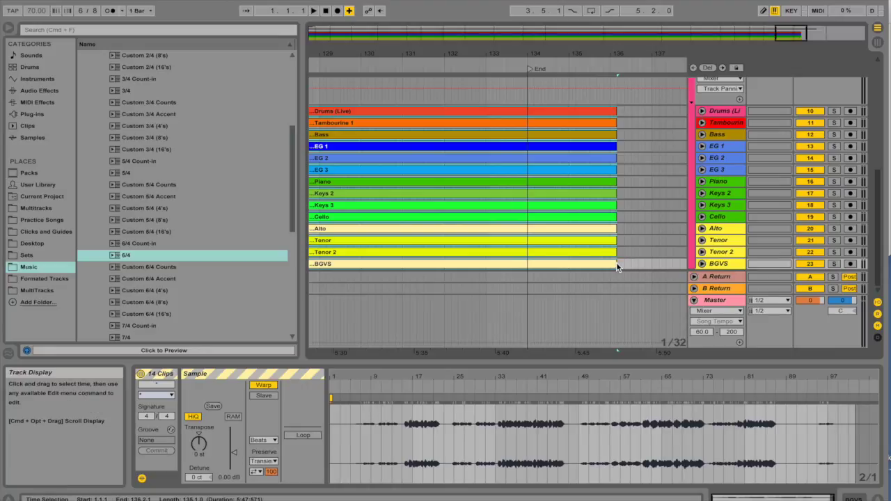
pyautogui.moveTo(617, 263)
pyautogui.mouseDown()
pyautogui.moveTo(590, 259)
pyautogui.moveTo(600, 259)
pyautogui.mouseUp()
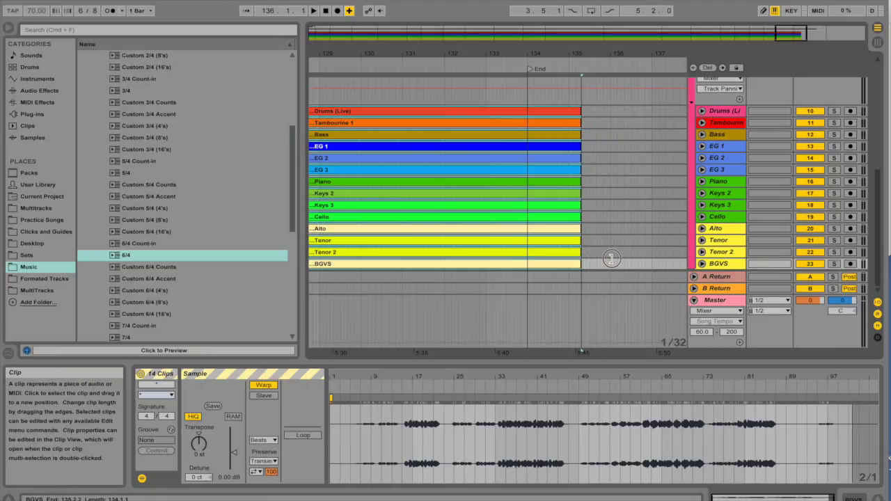
pyautogui.moveTo(613, 263); pyautogui.dragTo(609, 264)
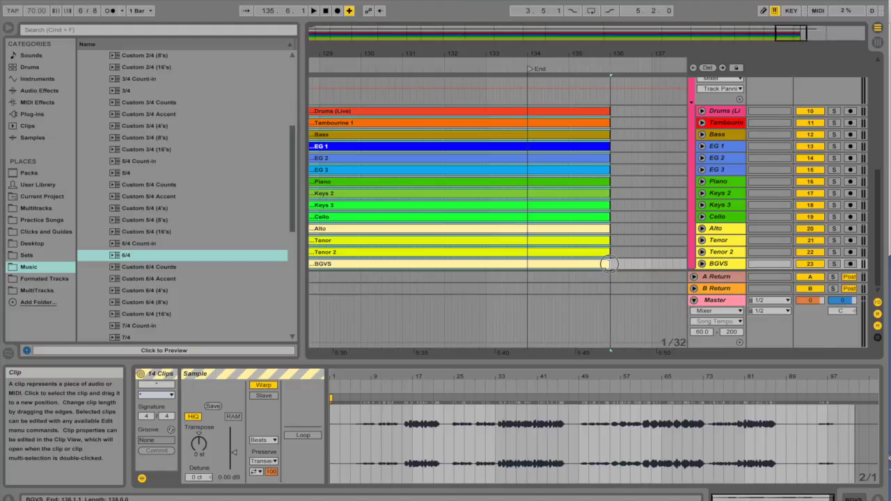
pyautogui.moveTo(609, 208); pyautogui.dragTo(607, 208)
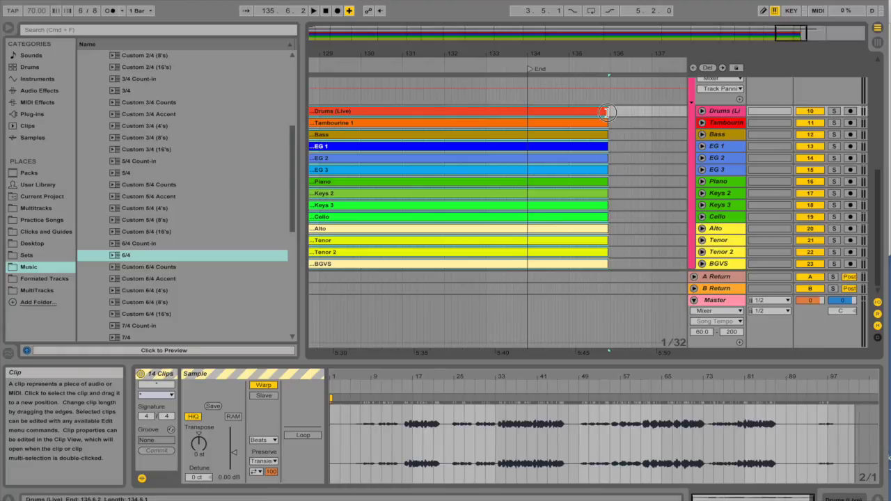
pyautogui.moveTo(608, 113); pyautogui.dragTo(612, 116)
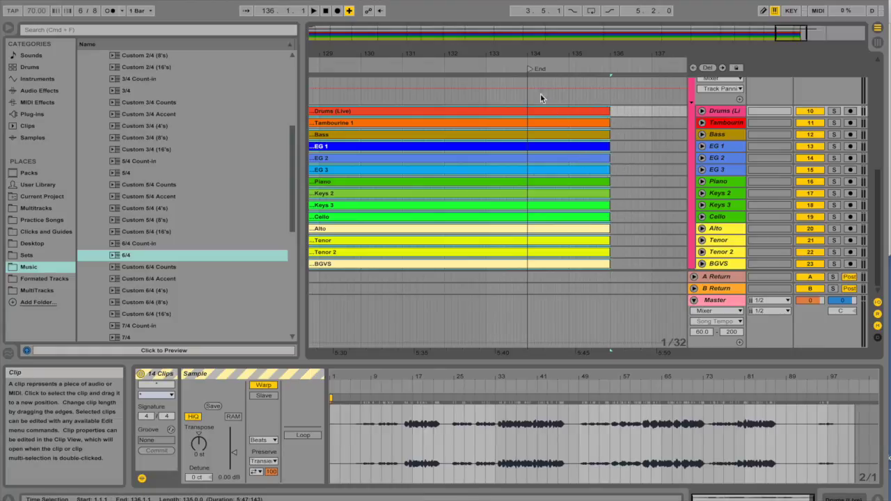
# Play the stems from the End locator to check how the trimmed clips finish
pyautogui.click(530, 68)
pyautogui.doubleClick(530, 68)
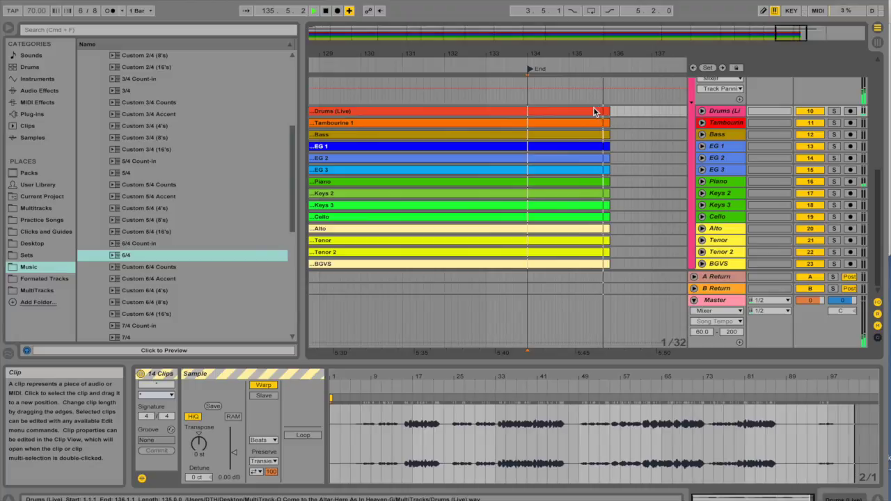
pyautogui.press('space')
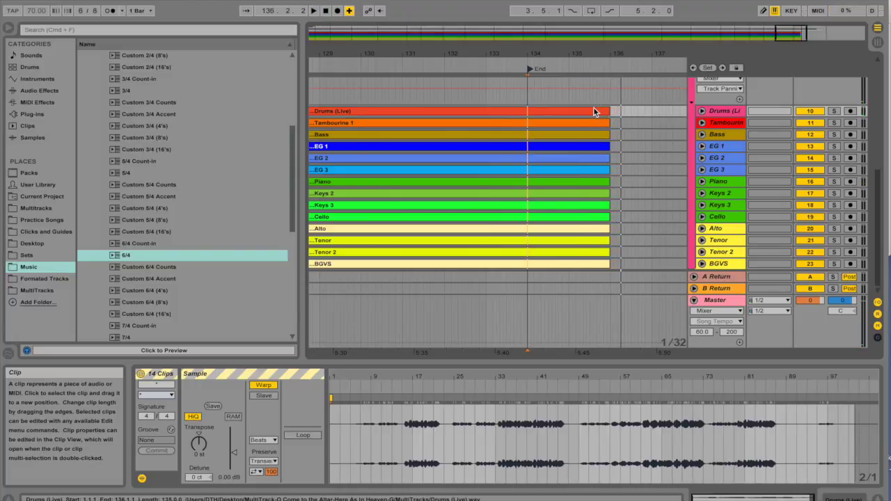
# Show Track Volume automation on the 9 Group track and fade it to -inf dB from just before bar 135 to the stems' end
pyautogui.scroll(4, 615, 115)
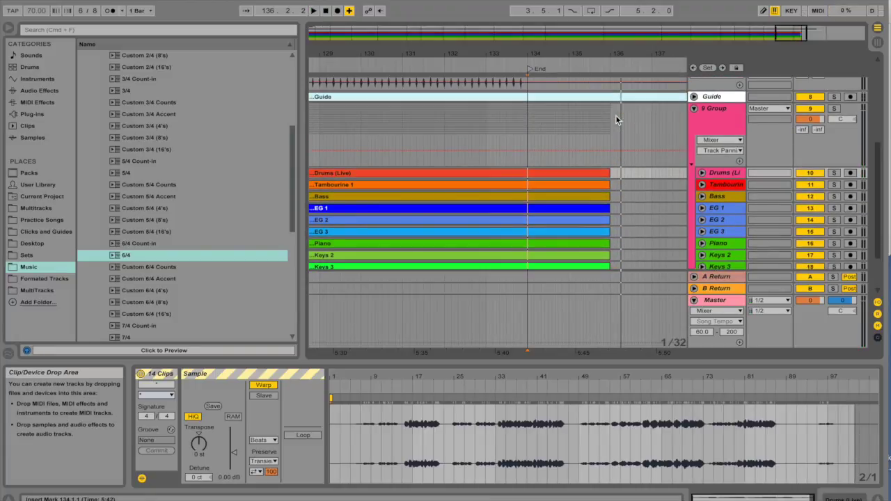
pyautogui.click(779, 110)
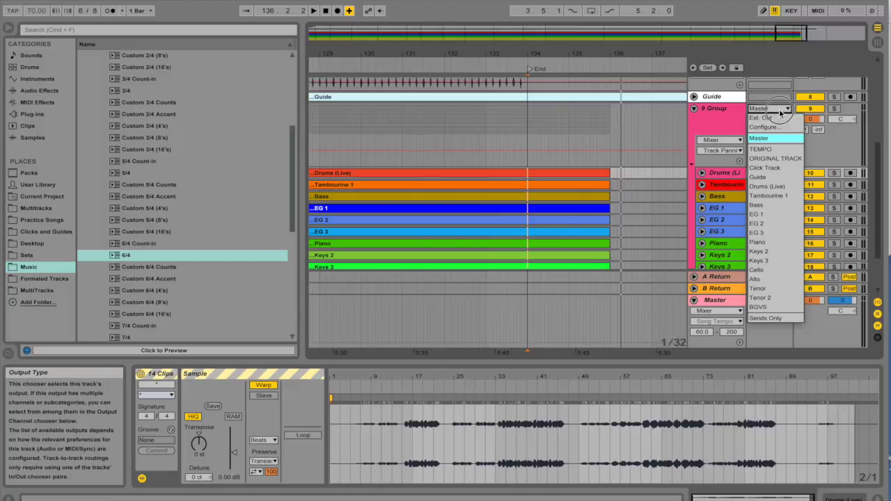
pyautogui.click(781, 111)
pyautogui.click(720, 150)
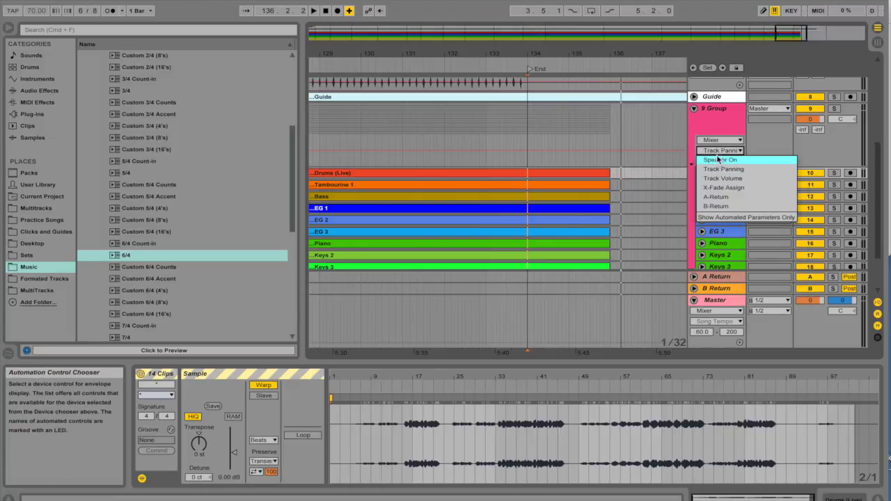
pyautogui.click(723, 179)
pyautogui.click(558, 140)
pyautogui.moveTo(612, 145); pyautogui.dragTo(609, 165)
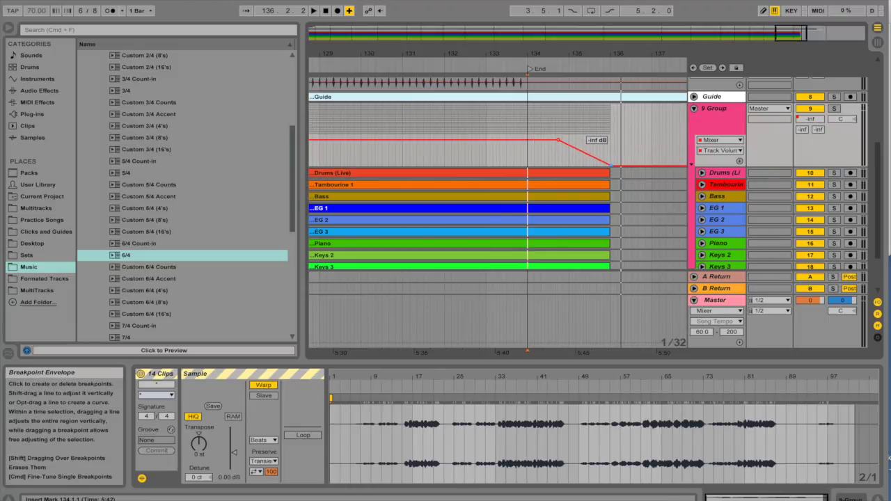
# Move the ERROR locator back to the end of the trimmed stem clips, near bar 136
pyautogui.click(488, 68)
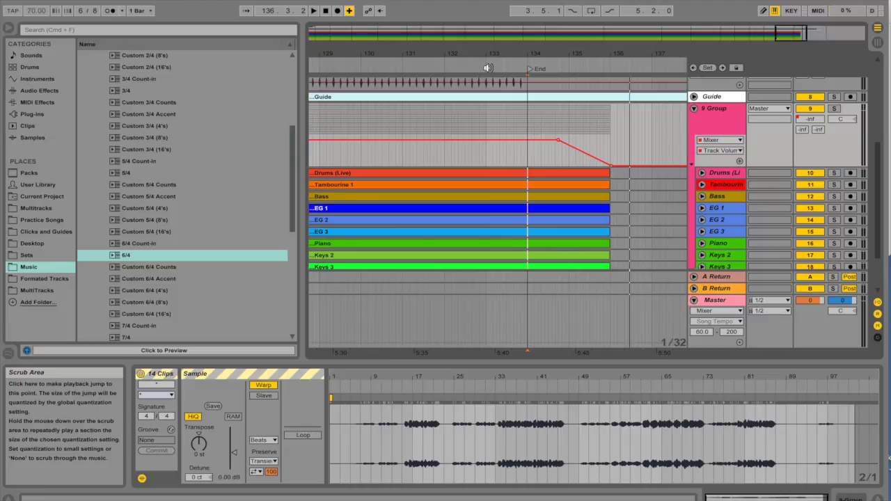
pyautogui.press('-')
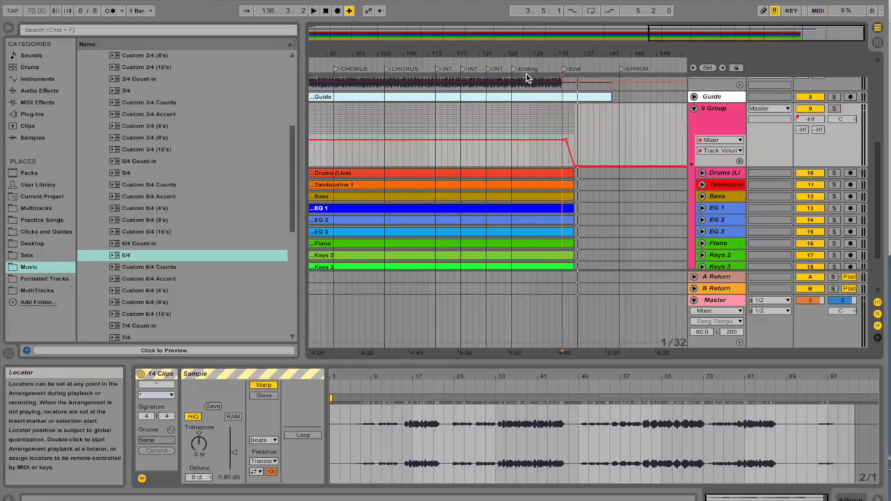
pyautogui.scroll(5, 477, 114)
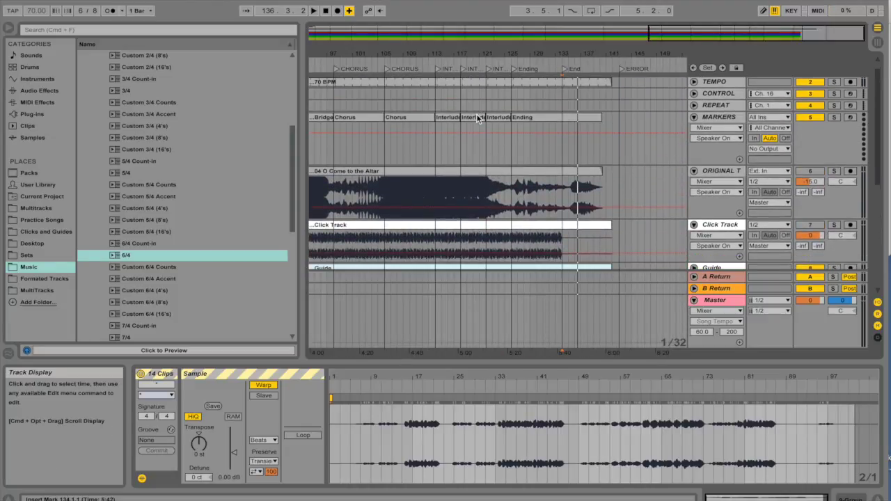
pyautogui.scroll(1, 490, 107)
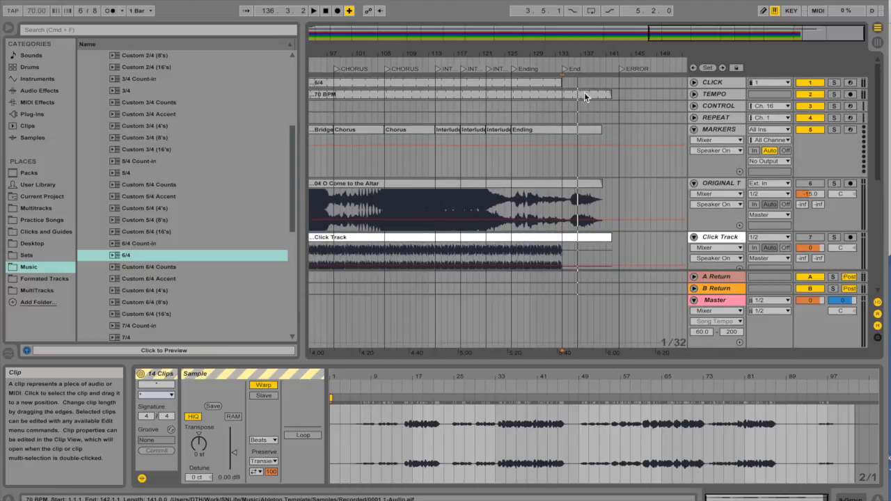
pyautogui.scroll(-5, 578, 98)
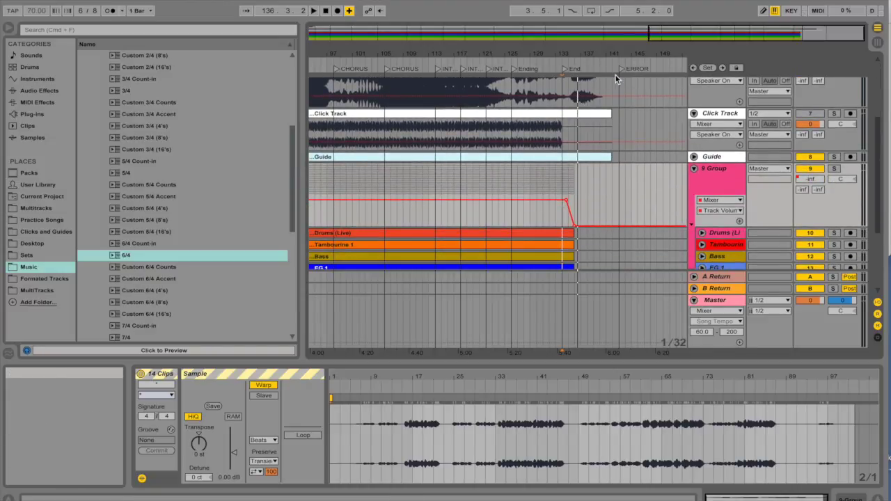
pyautogui.moveTo(615, 71)
pyautogui.mouseDown()
pyautogui.moveTo(565, 72)
pyautogui.moveTo(575, 72)
pyautogui.mouseUp()
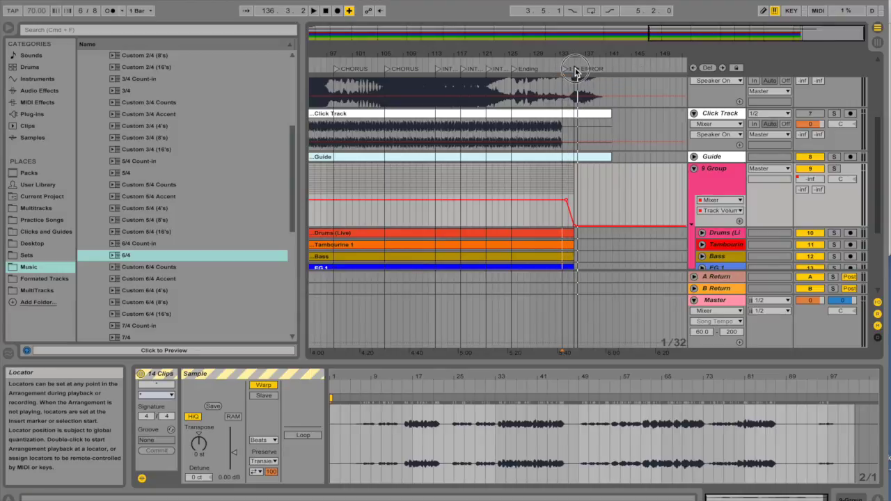
# Trim the ends of the Guide, Click Track and original song clips back to the ERROR locator
pyautogui.moveTo(610, 156); pyautogui.dragTo(571, 155)
pyautogui.moveTo(608, 113); pyautogui.dragTo(572, 108)
pyautogui.scroll(3, 579, 121)
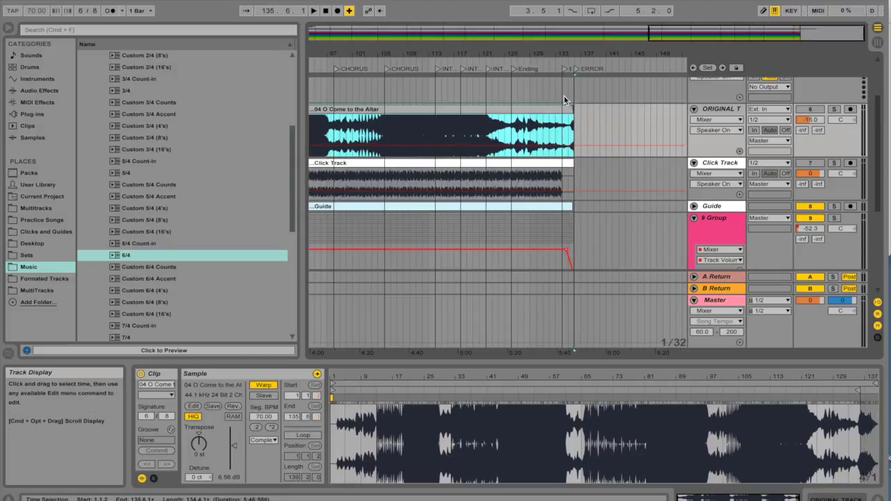
# Unmute the original song track, show its Track Volume automation and draw a fade to silence between End and ERROR
pyautogui.scroll(3, 709, 120)
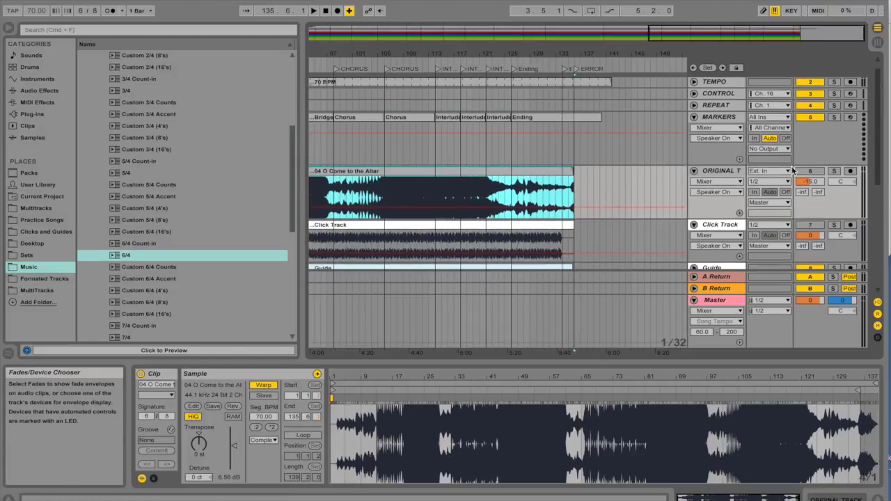
pyautogui.click(545, 69)
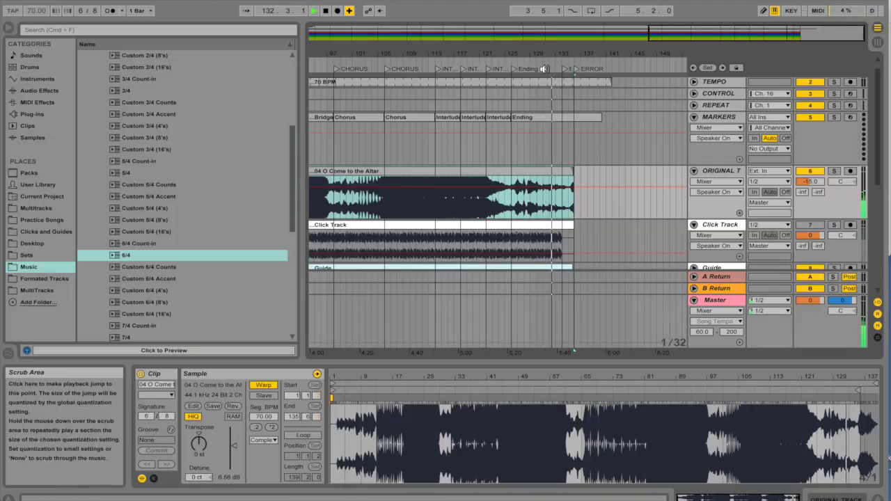
pyautogui.click(717, 192)
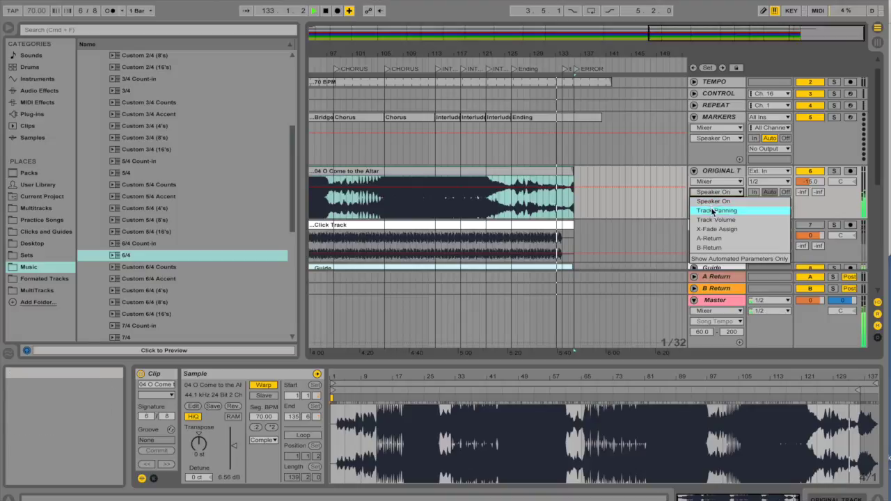
pyautogui.click(715, 219)
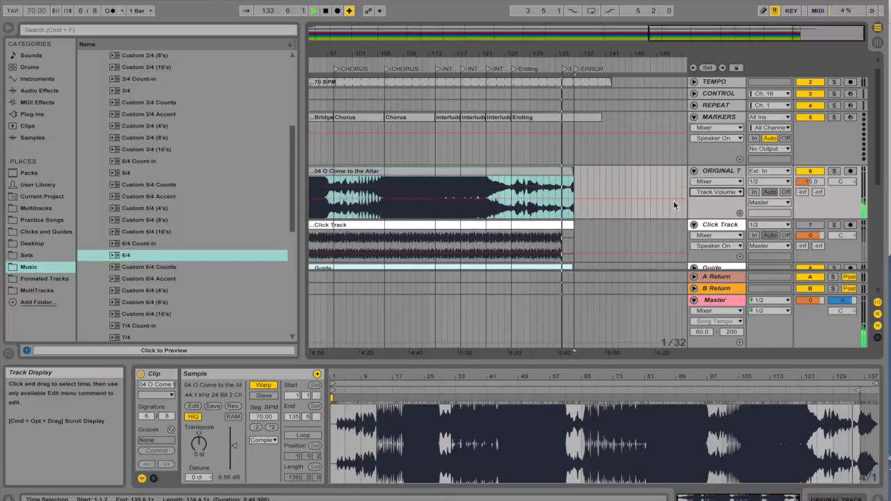
pyautogui.click(574, 200)
pyautogui.moveTo(574, 200)
pyautogui.mouseDown()
pyautogui.moveTo(575, 218)
pyautogui.moveTo(569, 202)
pyautogui.mouseUp()
# Play from the End locator to check the original song track's volume fade
pyautogui.press('space')
pyautogui.doubleClick(563, 67)
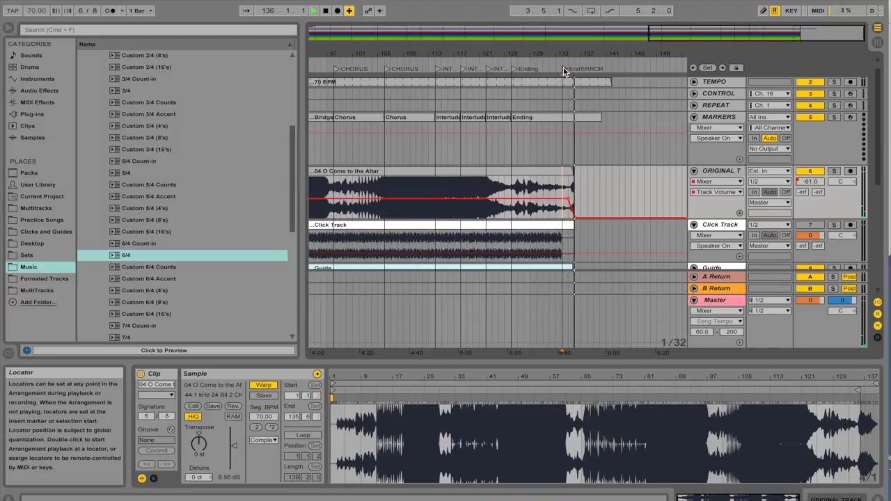
pyautogui.press('space')
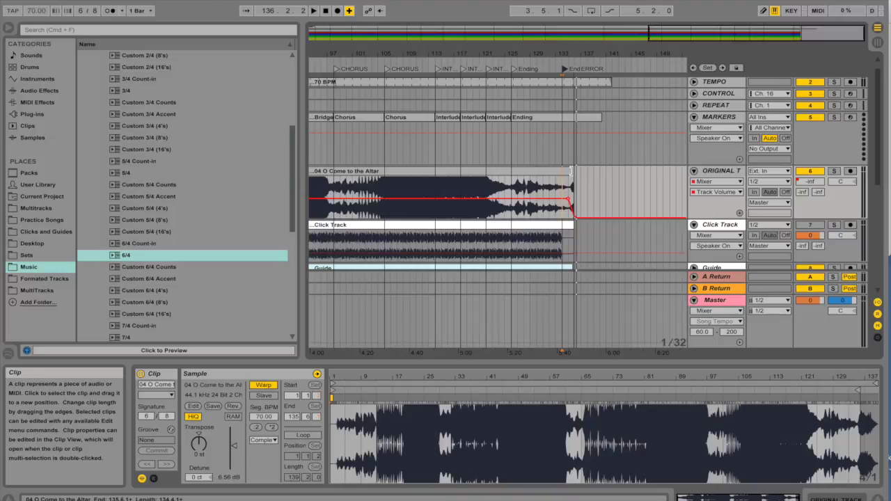
# Extend the original song clip to its full length and play from ERROR, raising the end volume to -15.0 dB and returning it to -inf dB
pyautogui.moveTo(572, 171); pyautogui.dragTo(635, 173)
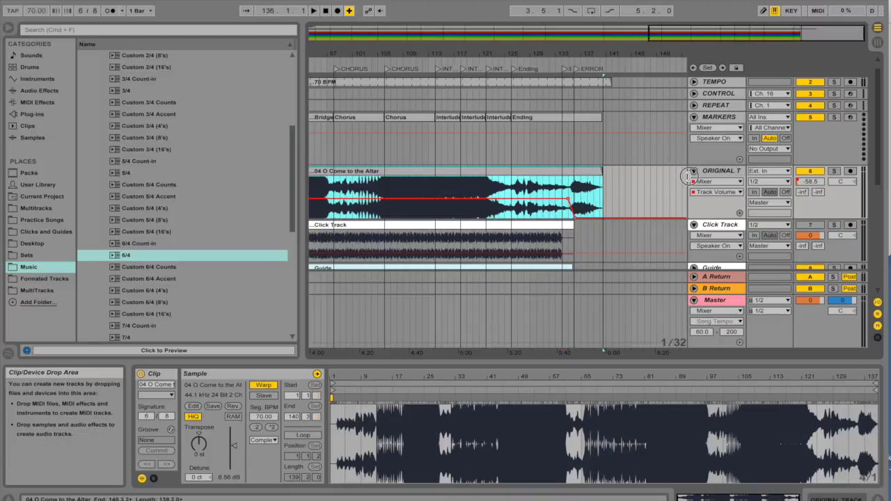
pyautogui.doubleClick(575, 69)
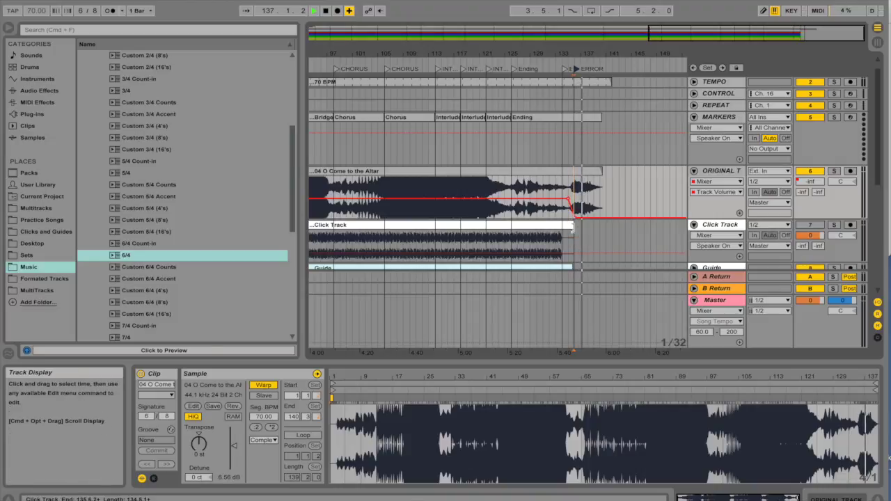
pyautogui.moveTo(578, 217); pyautogui.dragTo(575, 200)
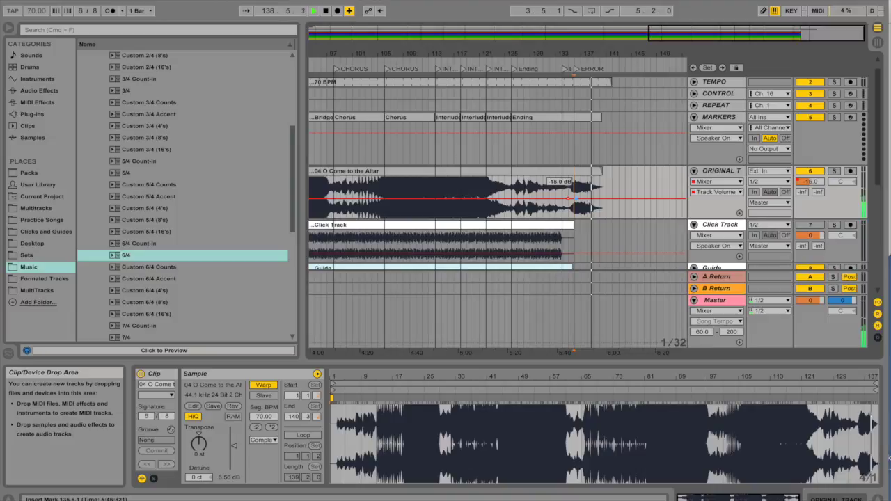
pyautogui.moveTo(575, 200); pyautogui.dragTo(575, 221)
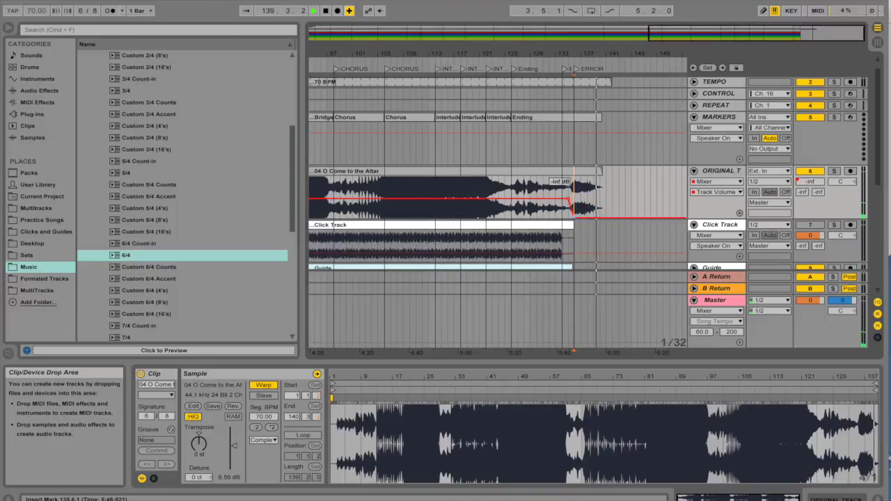
# Trim the original song clip to 136.1.1, and end the Ending marker clip and the 70 BPM tempo clip at the ERROR locator
pyautogui.moveTo(600, 170); pyautogui.dragTo(573, 171)
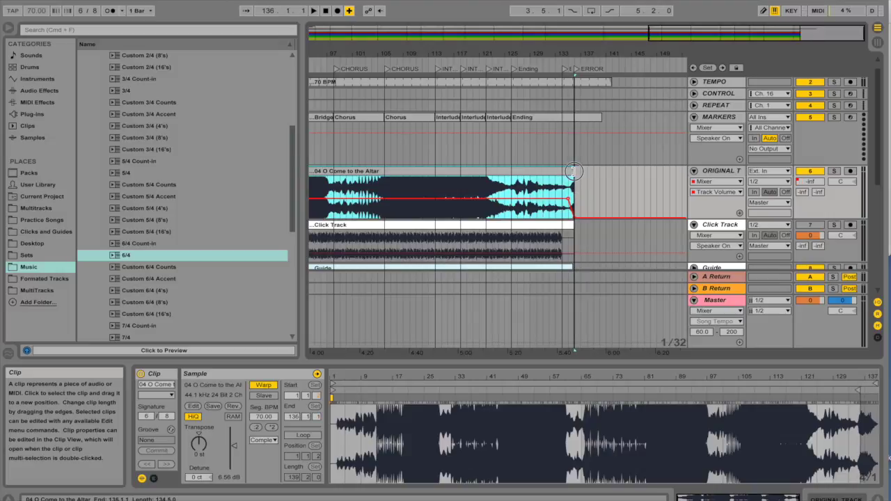
pyautogui.click(601, 116)
pyautogui.moveTo(600, 116); pyautogui.dragTo(573, 117)
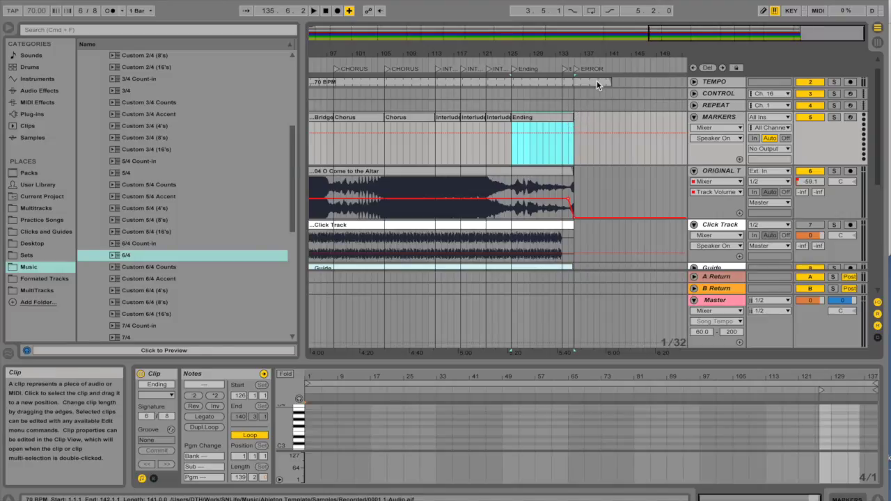
pyautogui.click(598, 82)
pyautogui.moveTo(599, 82); pyautogui.dragTo(574, 82)
# Start saving the Live Set under a new name in the Work > SNLife > Music > Formated Tracks folder
pyautogui.scroll(1, 597, 123)
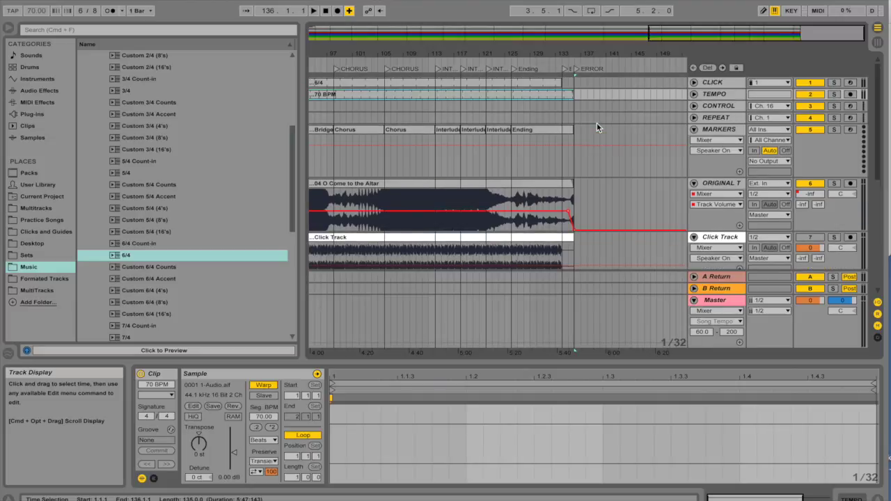
pyautogui.hscroll(-15, 596, 122)
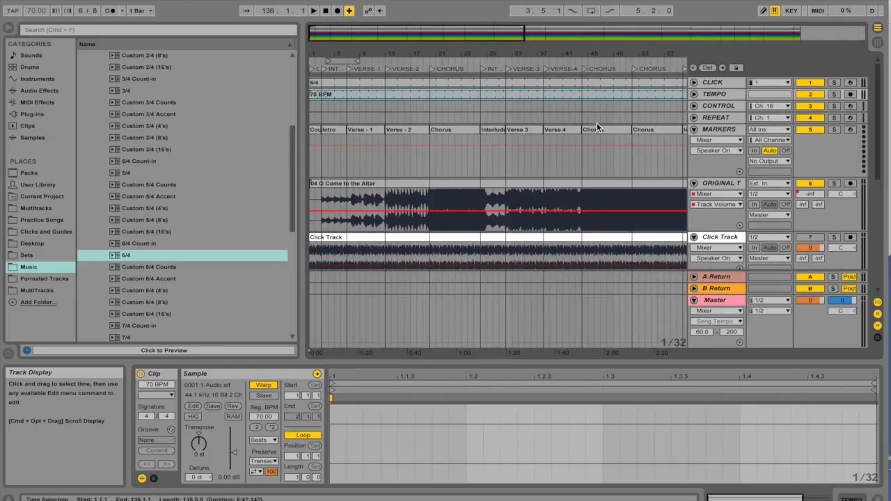
pyautogui.click(70, 0)
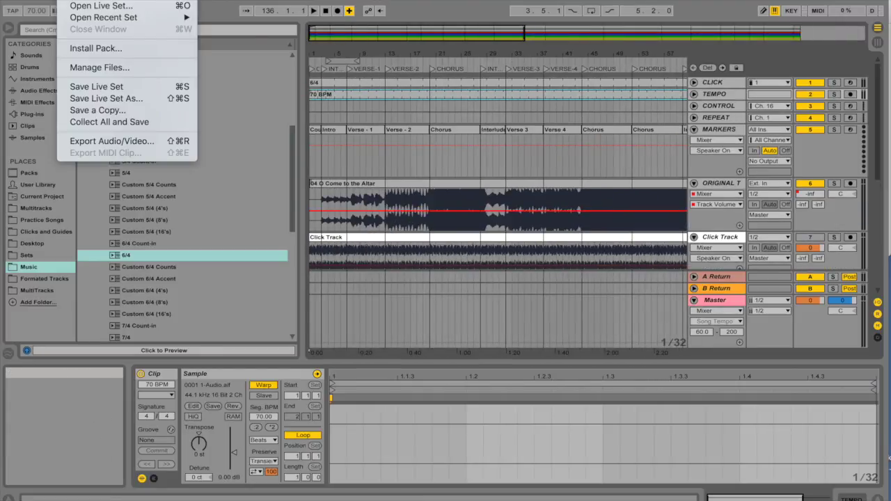
pyautogui.click(89, 99)
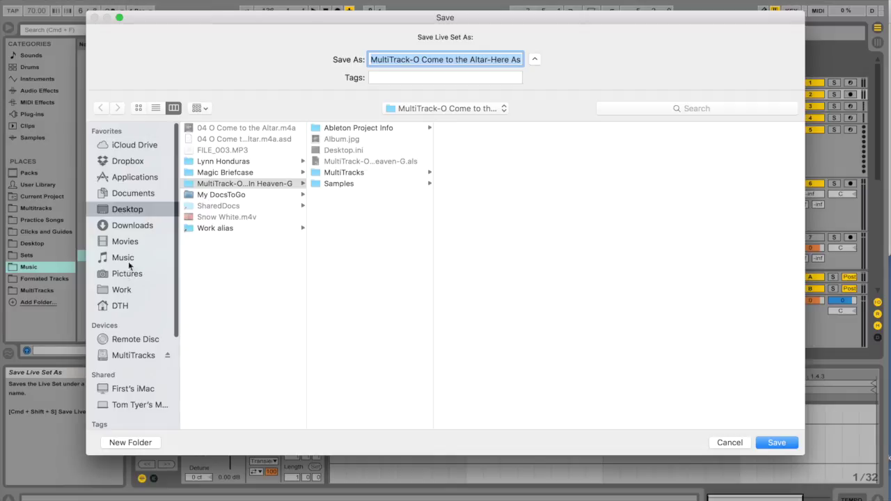
pyautogui.click(118, 311)
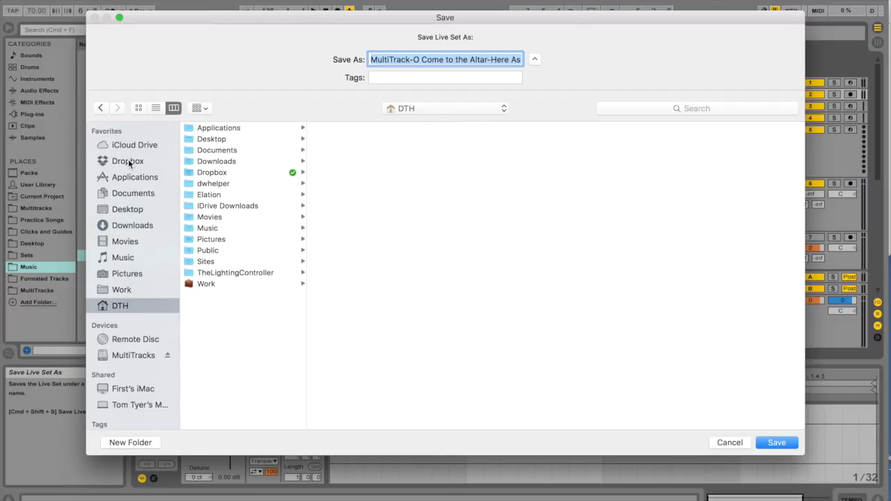
pyautogui.click(127, 292)
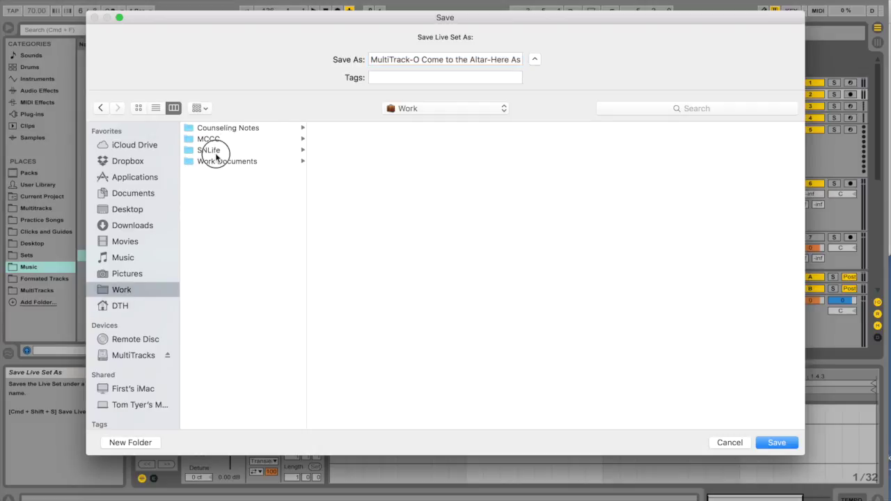
pyautogui.click(220, 149)
pyautogui.click(348, 196)
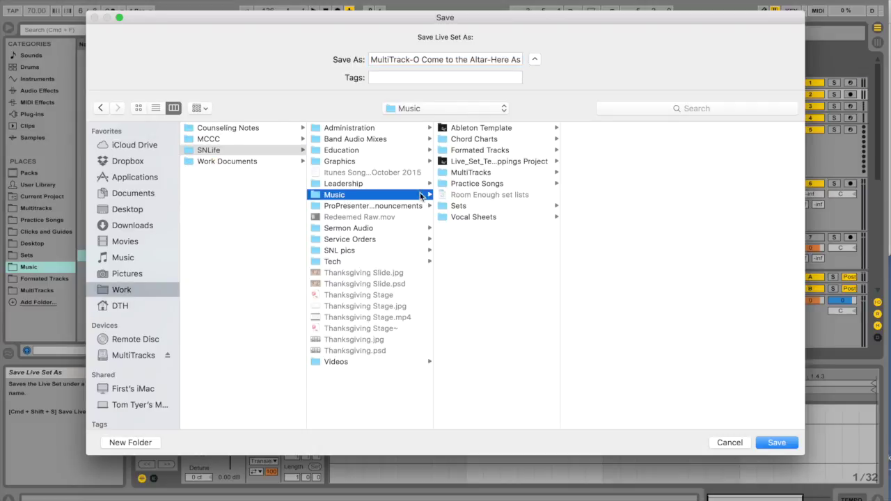
pyautogui.click(467, 154)
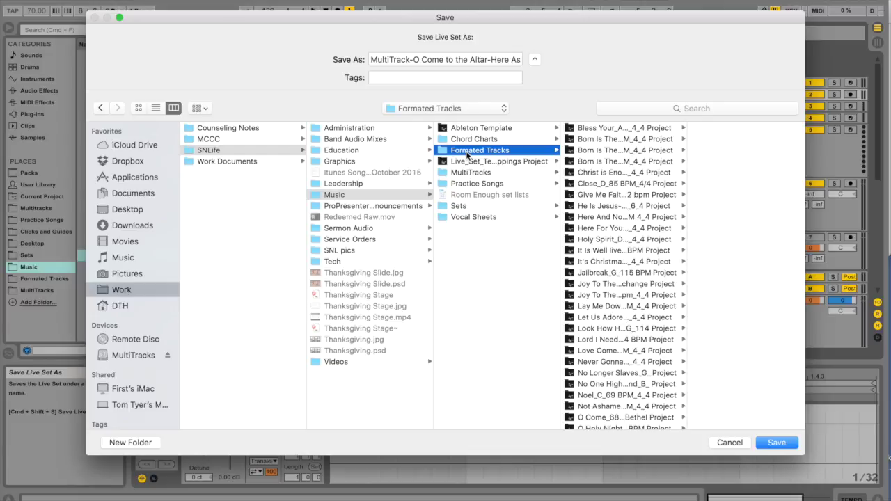
# Rename the Live Set as O Come to the Altar_G_70 BPM_6_8 and save it in the Formated Tracks folder
pyautogui.moveTo(417, 60); pyautogui.dragTo(294, 56)
pyautogui.press('BackSpace')
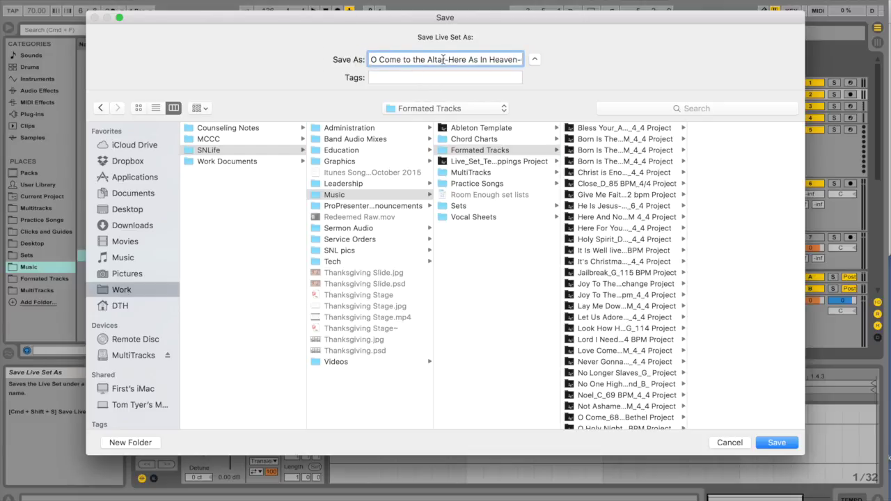
pyautogui.moveTo(445, 60); pyautogui.dragTo(514, 61)
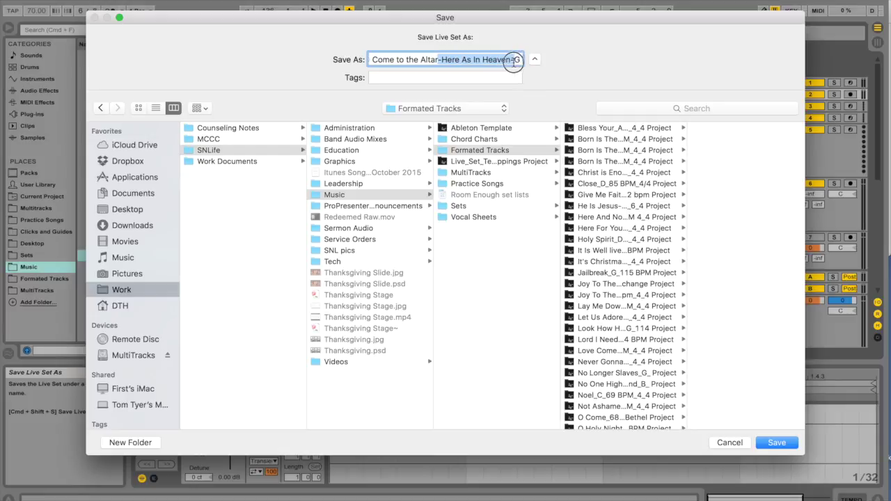
pyautogui.press('BackSpace')
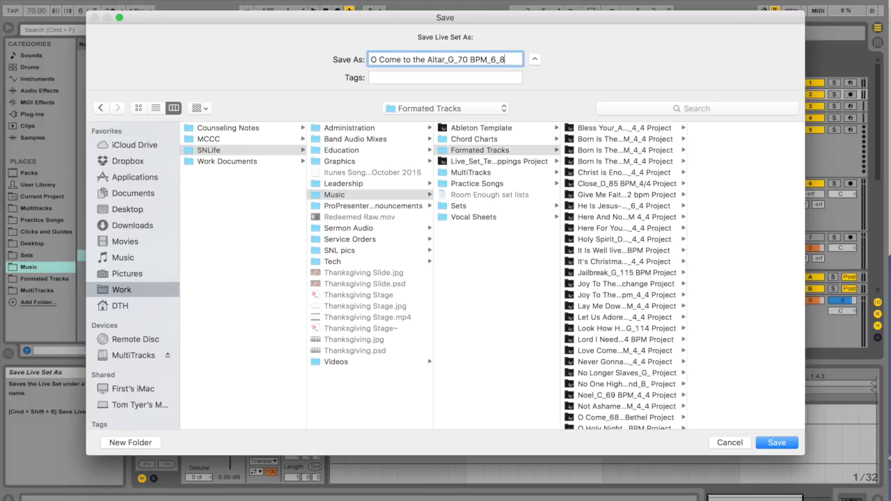
pyautogui.press('Return')
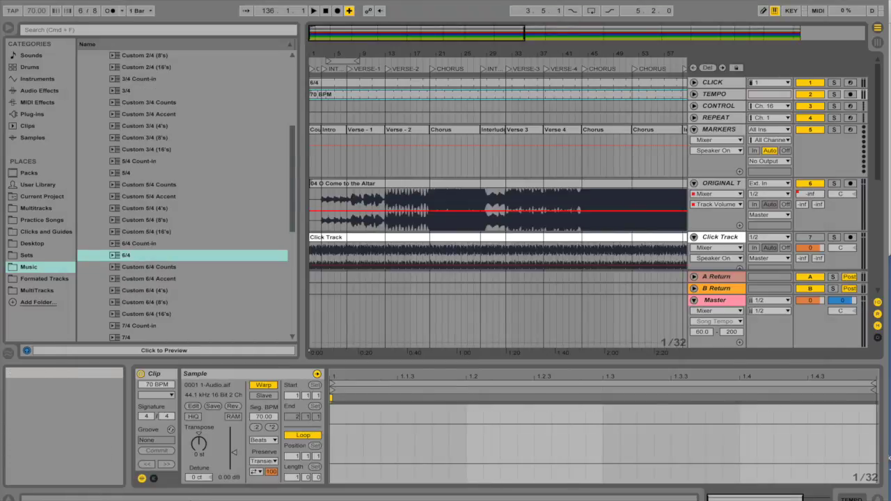
# Collect all and save the set, copying files from elsewhere, other Projects and the User Library, but not from Factory Packs
pyautogui.click(76, 0)
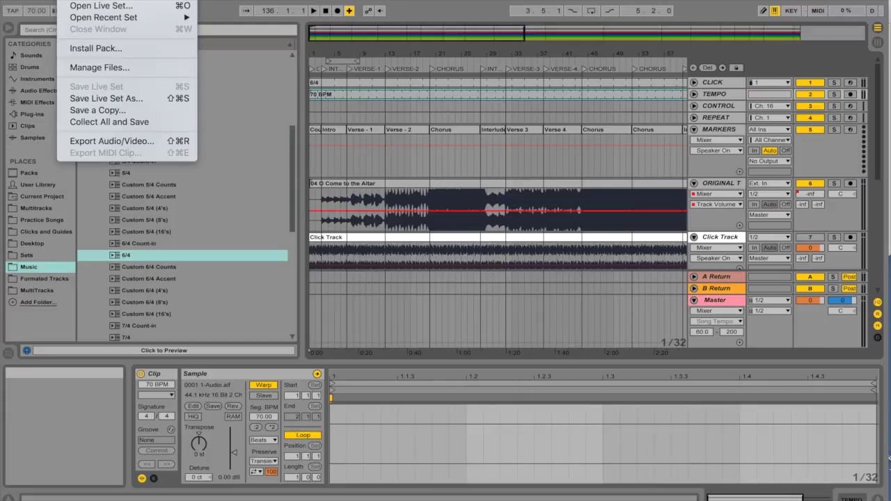
pyautogui.click(89, 122)
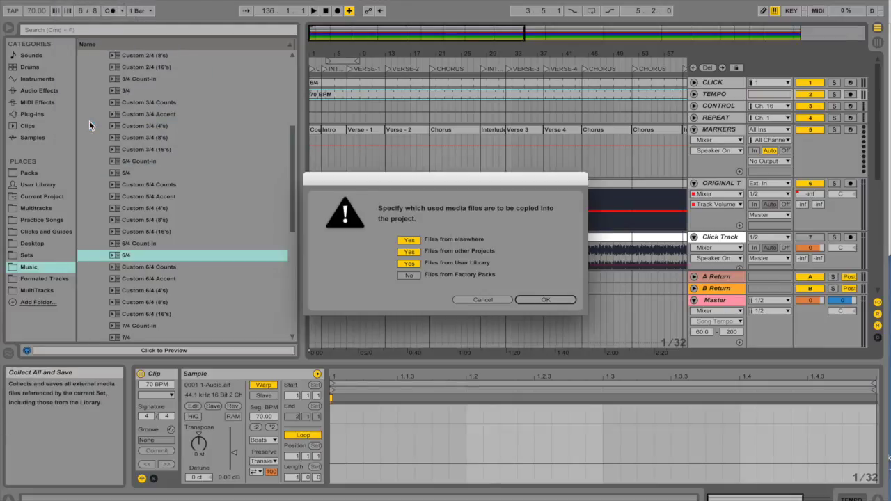
pyautogui.press('Return')
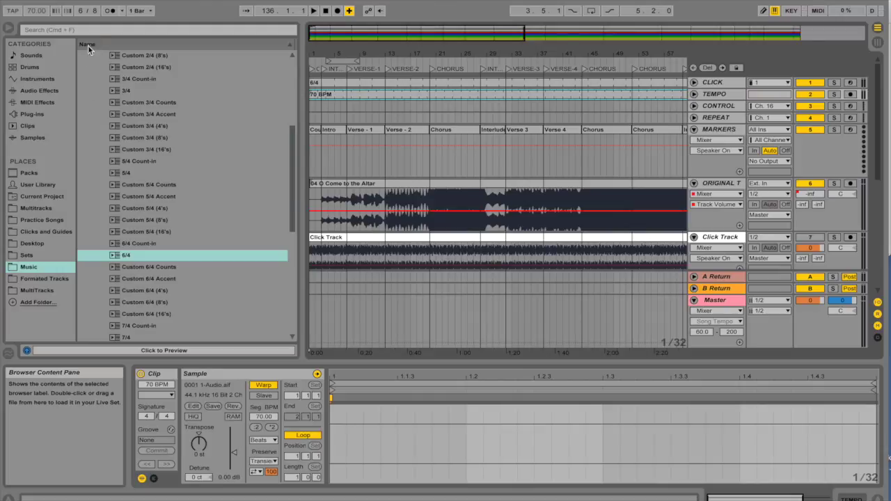
# Switch to Finder, select the O Come to the Altar_G_70 BPM_6_8 Project folder in Work > SNLife > Music > Formated Tracks, and widen its column
pyautogui.press('ctrl+super+f')
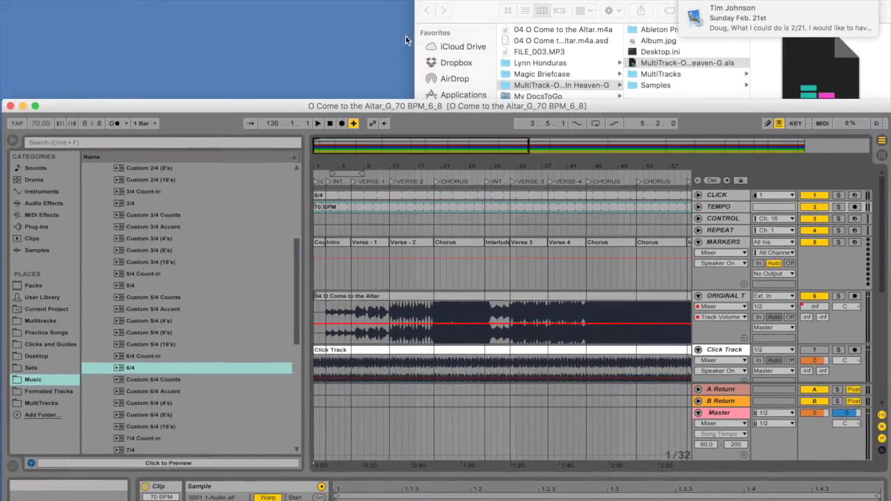
pyautogui.moveTo(488, 11); pyautogui.dragTo(380, 11)
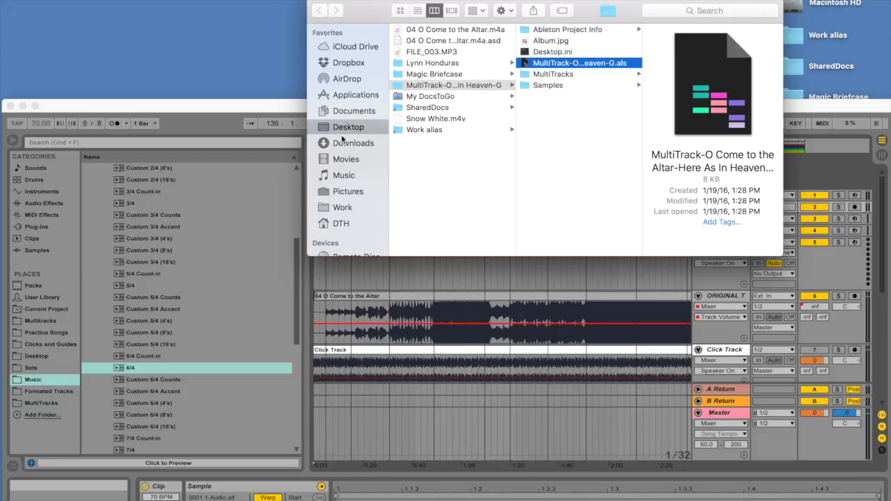
pyautogui.click(343, 208)
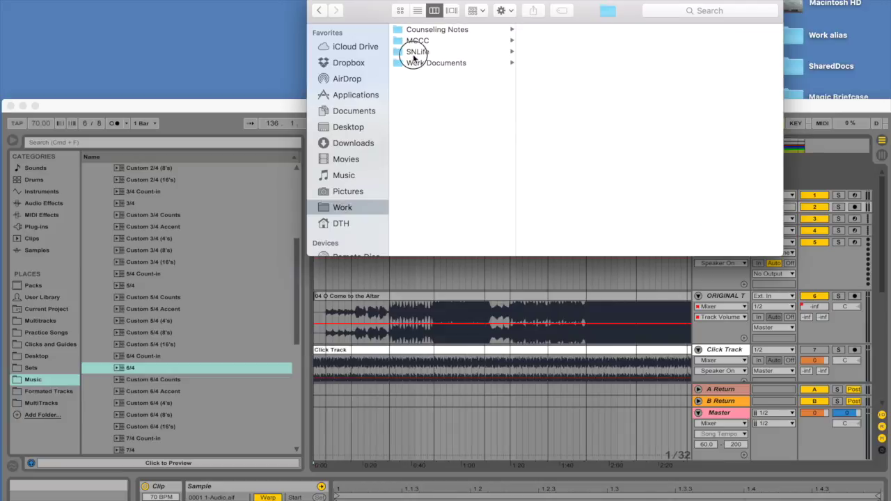
pyautogui.click(416, 51)
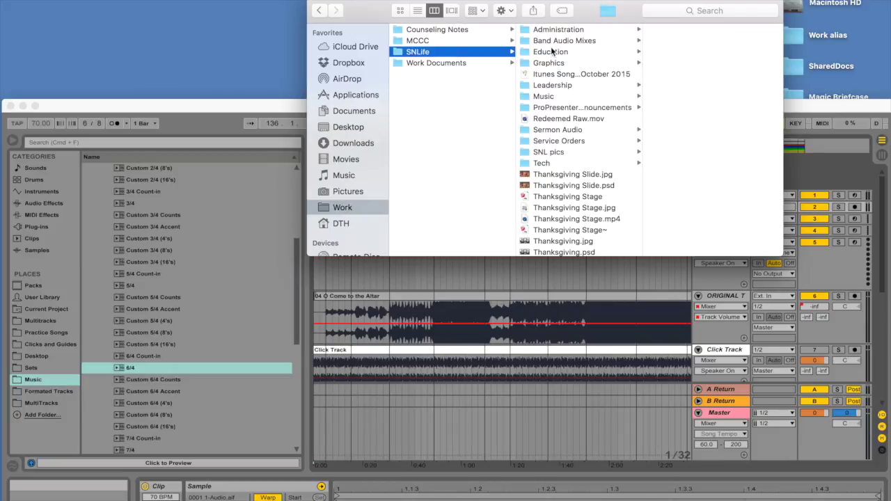
pyautogui.click(549, 100)
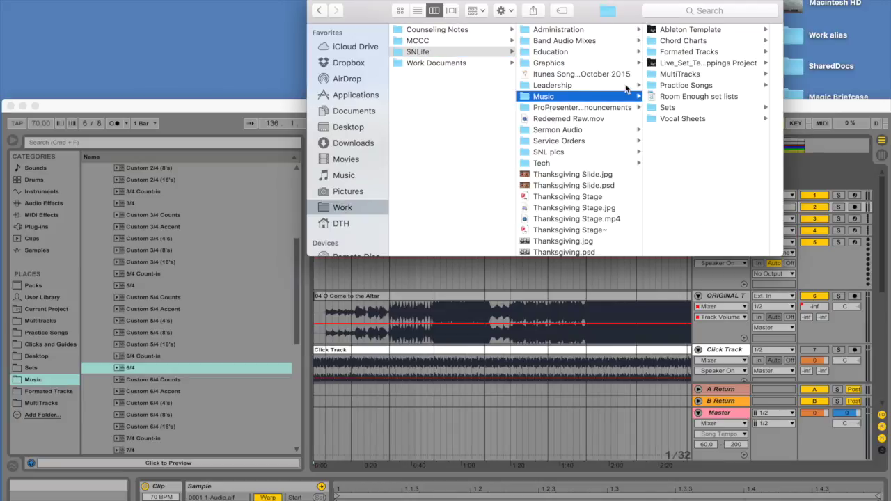
pyautogui.click(659, 54)
pyautogui.scroll(-10, 701, 148)
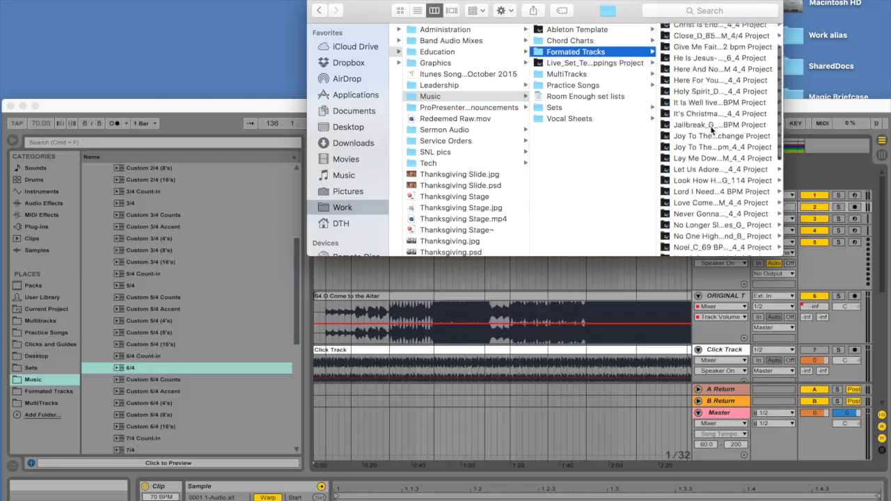
pyautogui.click(695, 180)
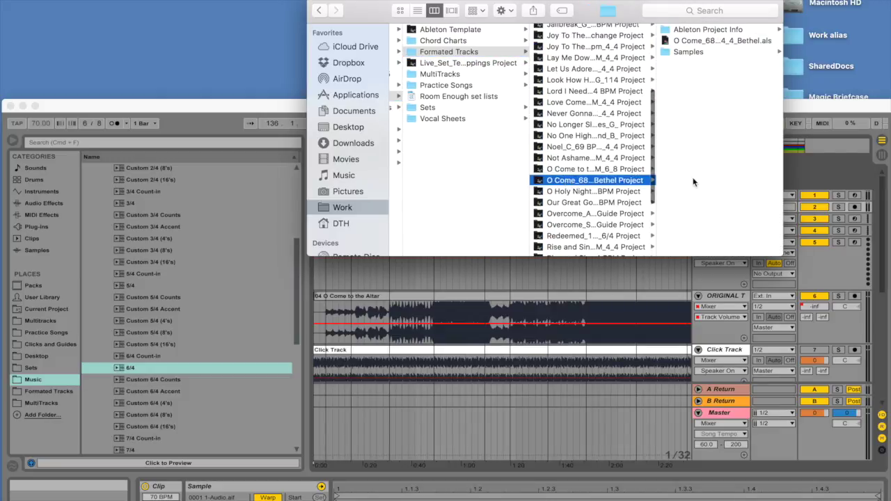
pyautogui.click(608, 169)
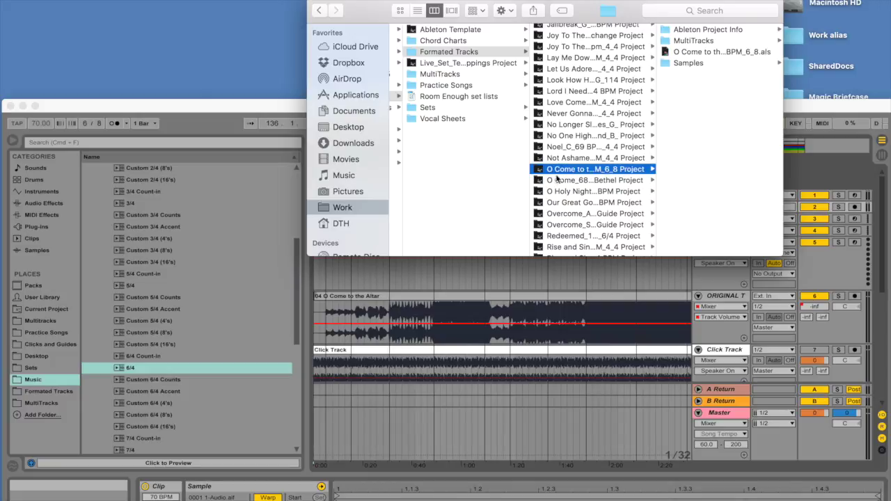
pyautogui.moveTo(657, 173); pyautogui.dragTo(742, 169)
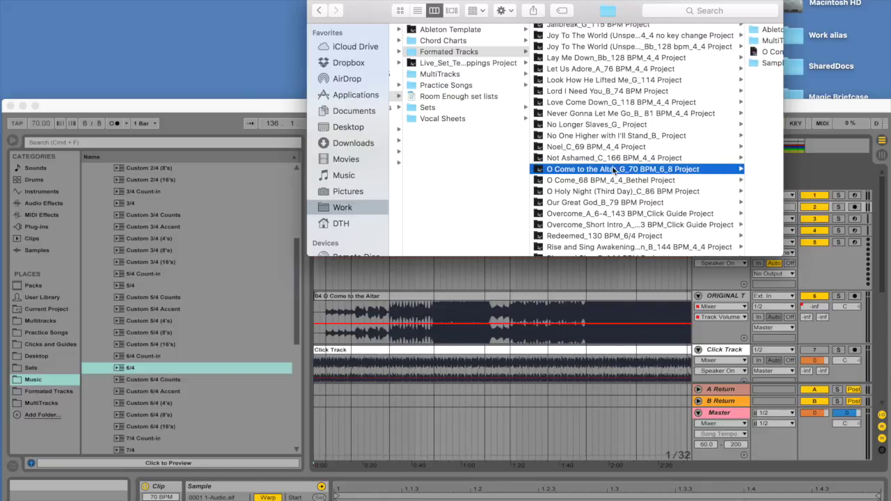
# Show the project folder's info and unlock its sharing permissions by entering the account password
pyautogui.press('super+i')
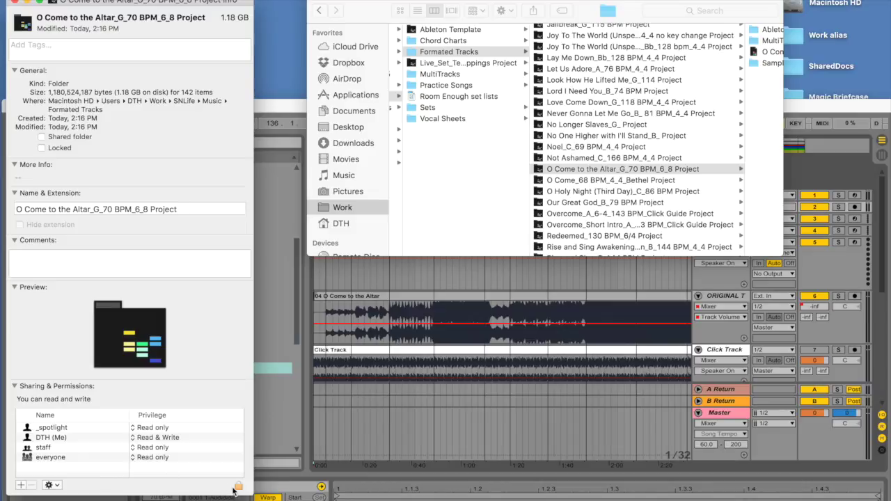
pyautogui.click(238, 486)
pyautogui.write('••••••')
pyautogui.press('Return')
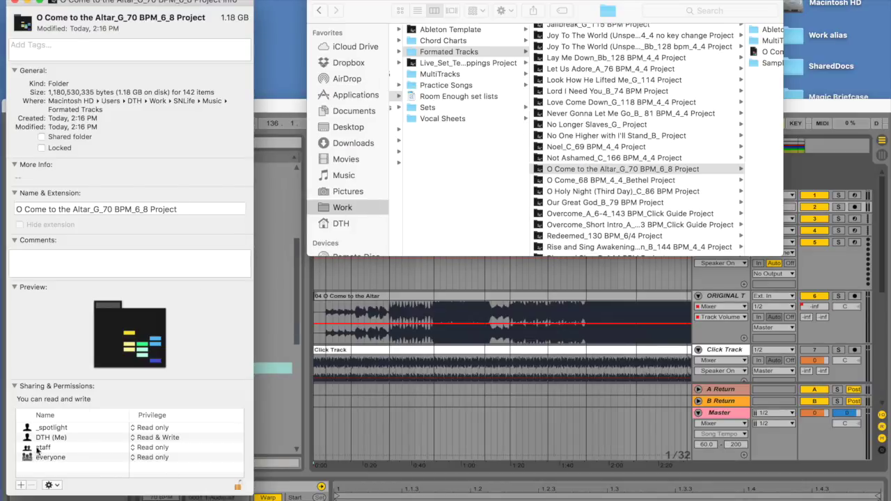
# Set the folder's privileges for staff and everyone to Read & Write
pyautogui.click(50, 438)
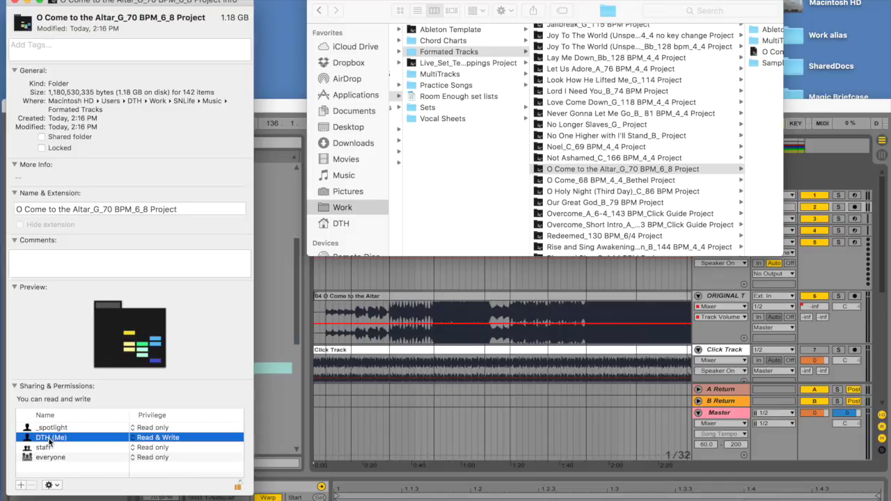
pyautogui.click(46, 450)
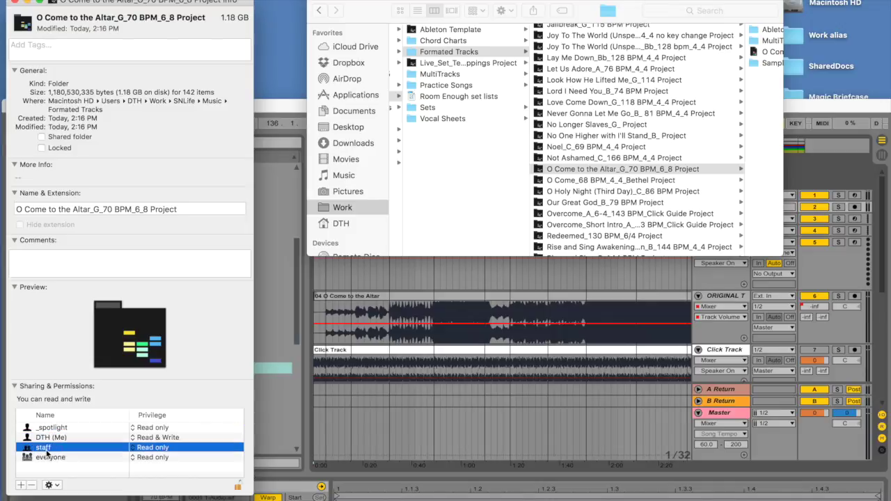
pyautogui.click(133, 448)
pyautogui.click(114, 438)
pyautogui.click(145, 458)
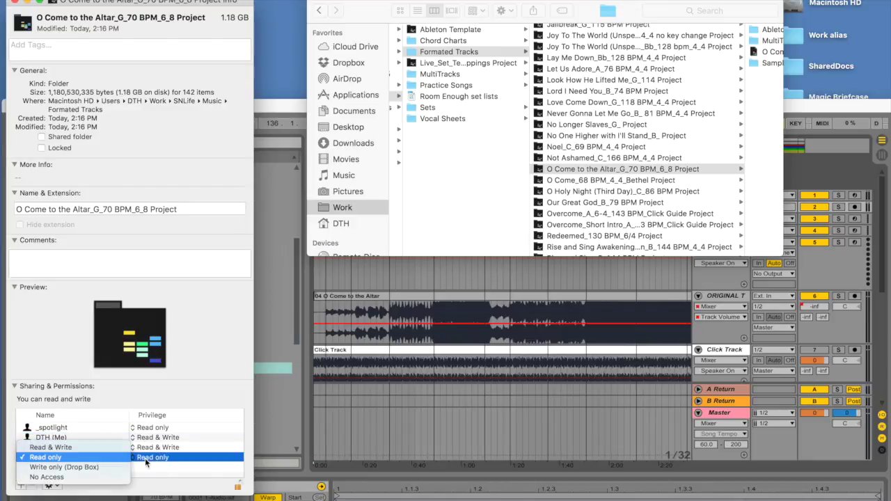
pyautogui.click(103, 448)
# Apply the permissions to all enclosed items, close the info and Finder windows, and return to Ableton Live in full screen
pyautogui.click(55, 485)
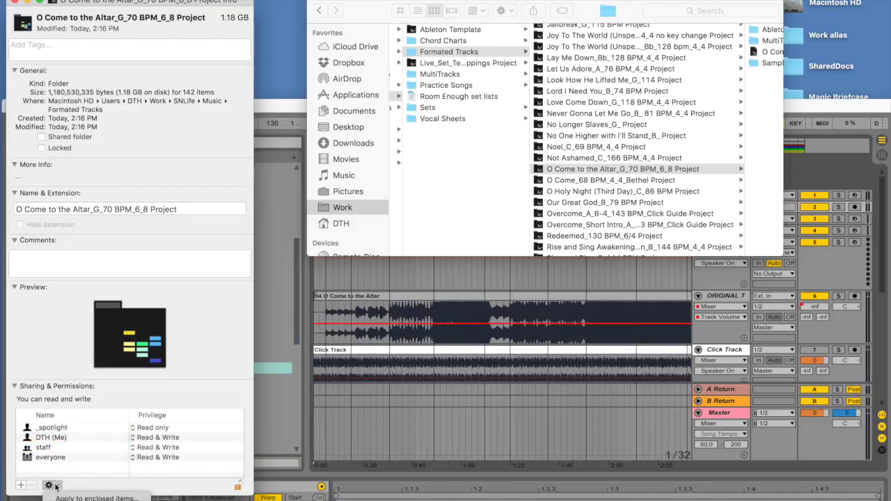
pyautogui.click(59, 498)
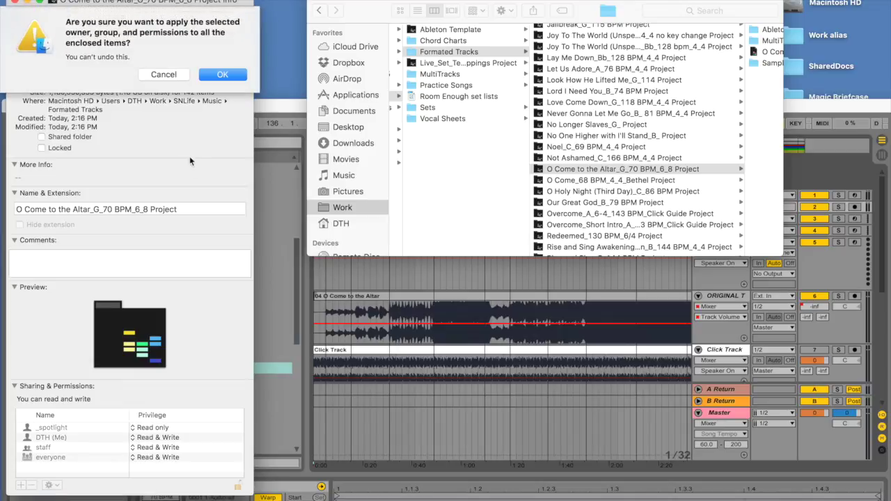
pyautogui.click(223, 74)
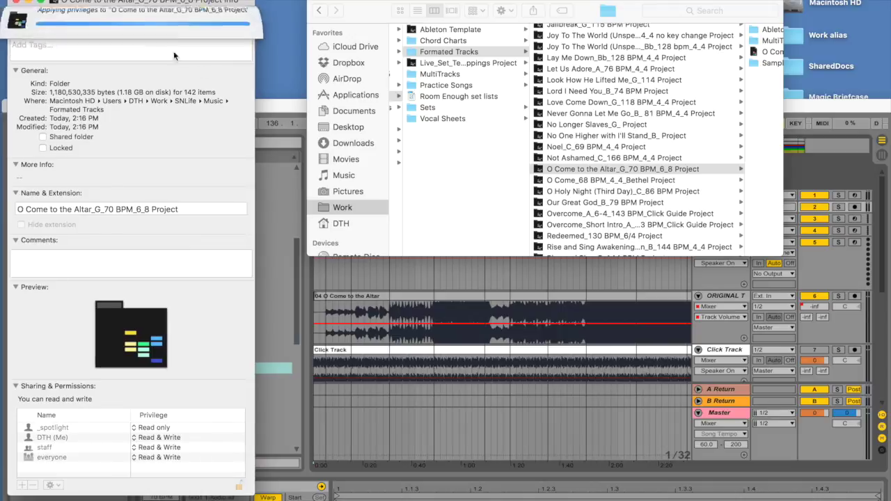
pyautogui.click(16, 2)
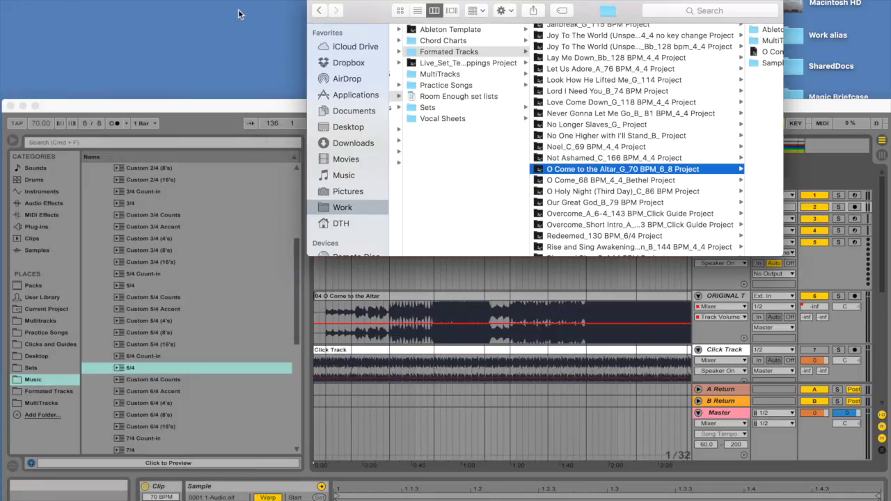
pyautogui.click(315, 3)
pyautogui.doubleClick(288, 111)
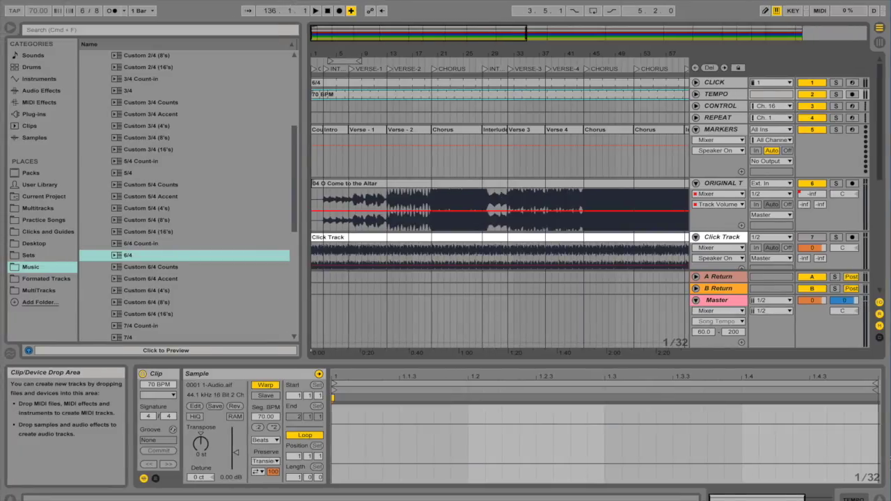
pyautogui.click(76, 0)
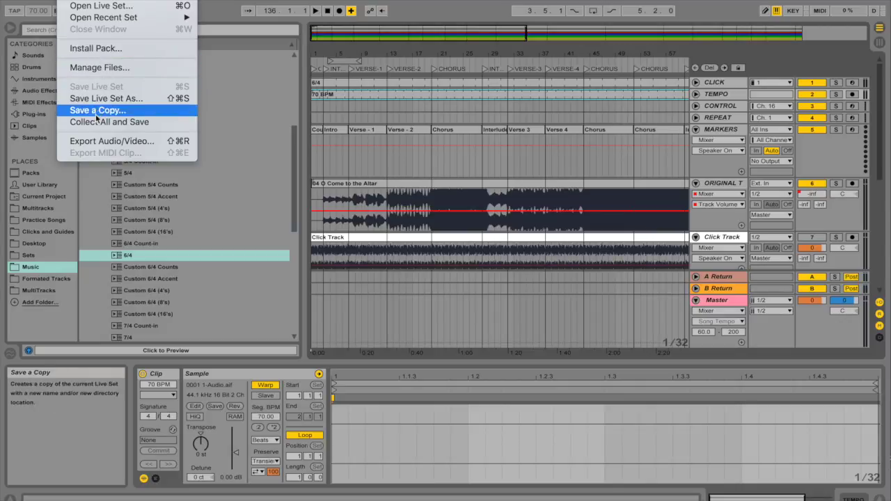
pyautogui.click(96, 143)
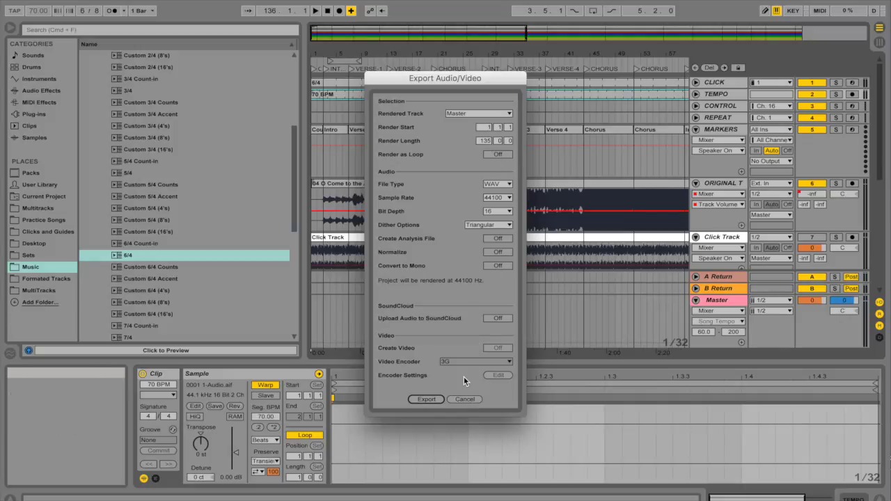
pyautogui.click(463, 400)
# Move the ERROR locator to bar 136, at the end of the 70 BPM tempo clip
pyautogui.hscroll(10, 502, 272)
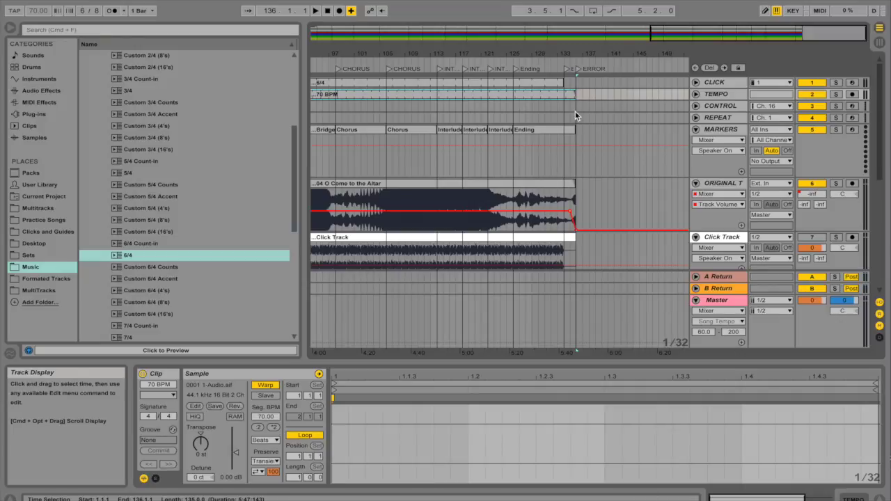
pyautogui.scroll(10, 575, 111)
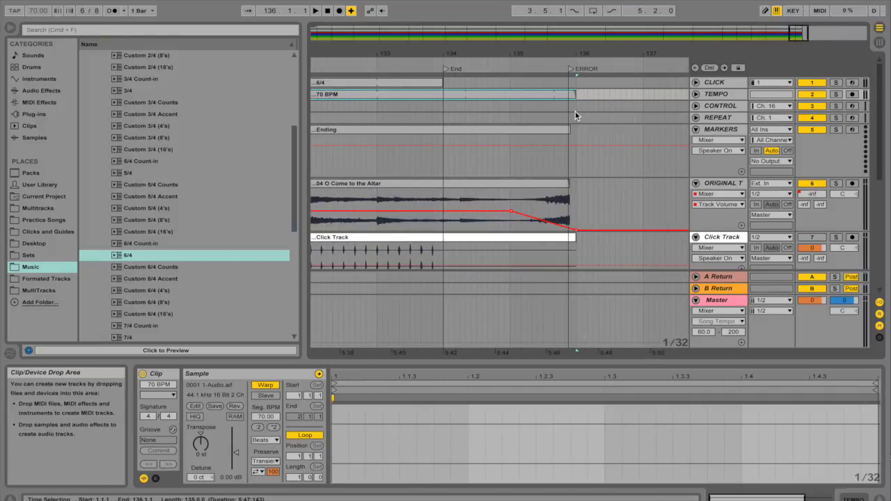
pyautogui.moveTo(571, 70); pyautogui.dragTo(577, 73)
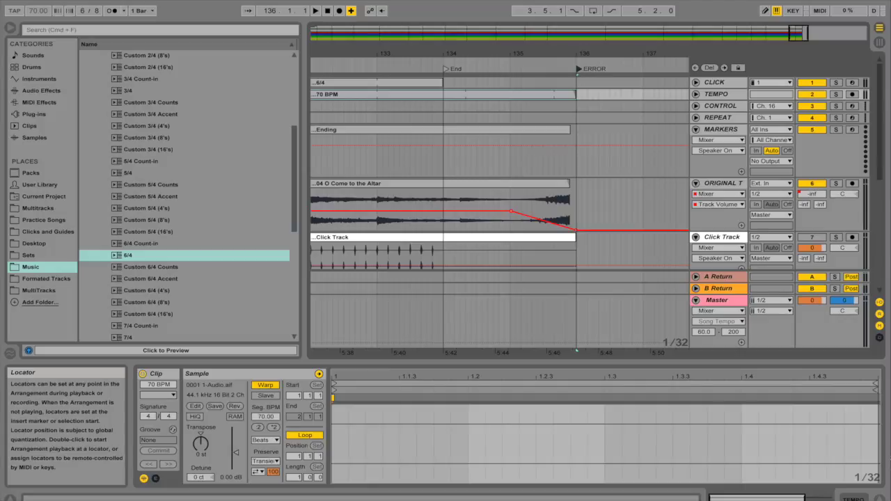
# Export the Master track from 1.1.1 for 135 bars as a 44100 Hz, 16-bit WAV named O Come to the Altar_G_70 BPM_6_8 on the Desktop
pyautogui.click(85, 1)
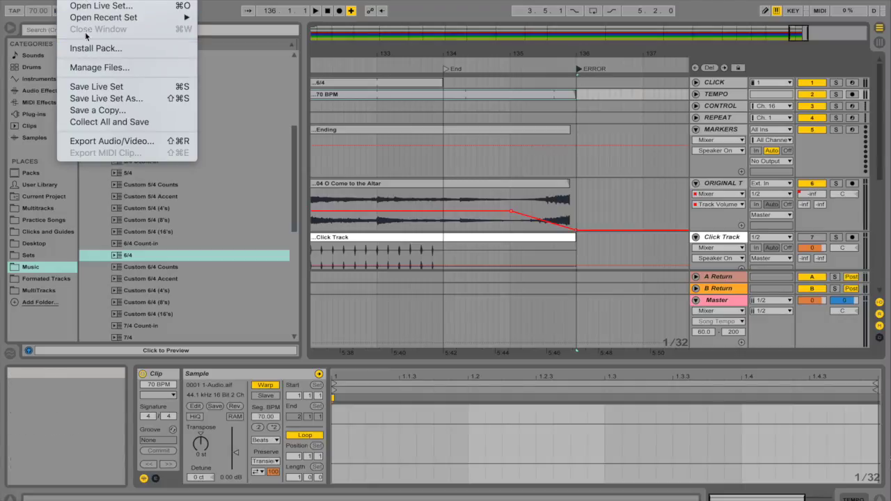
pyautogui.click(102, 140)
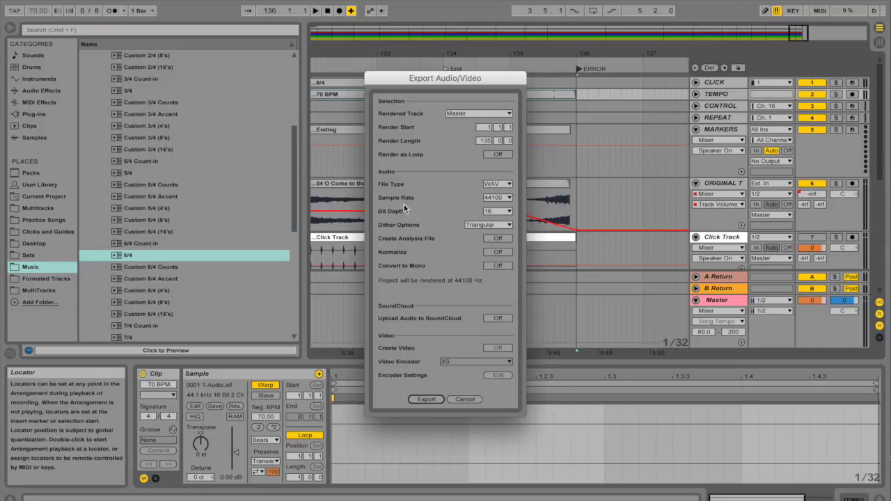
pyautogui.click(433, 400)
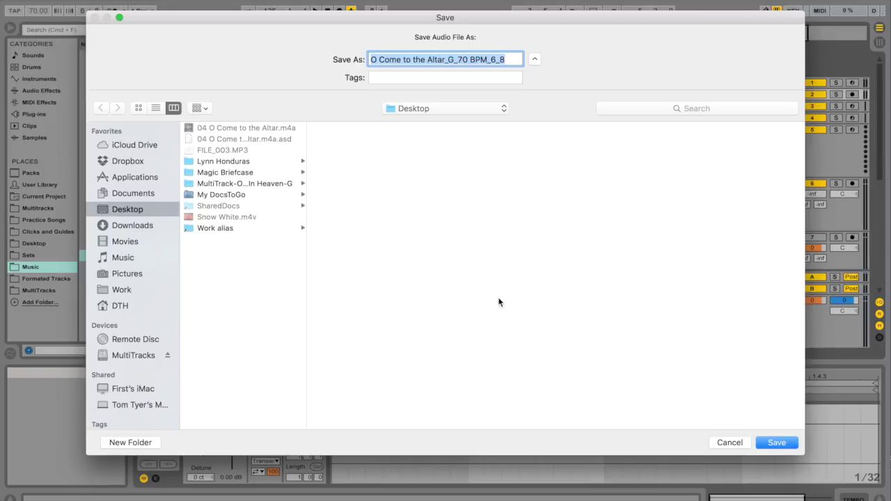
pyautogui.click(777, 443)
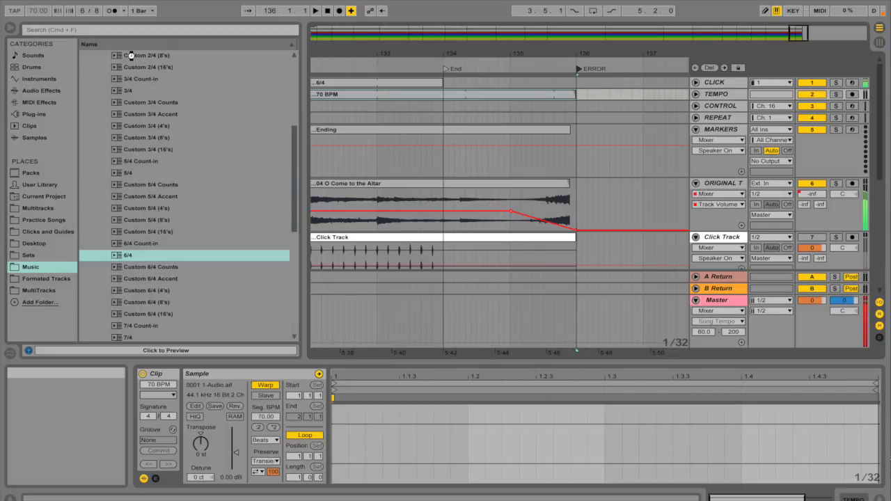
# Route the CLICK track's audio output to Master instead of the external output
pyautogui.scroll(-1, 365, 134)
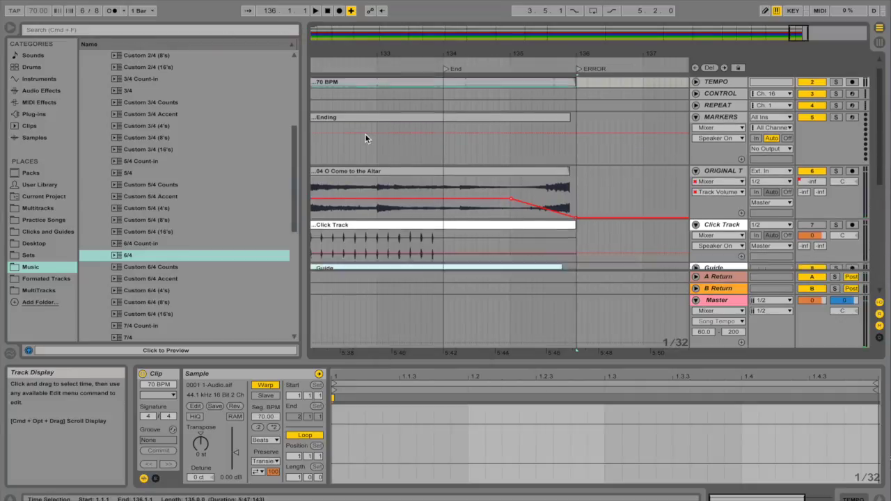
pyautogui.scroll(1, 365, 137)
pyautogui.hscroll(-3, 365, 134)
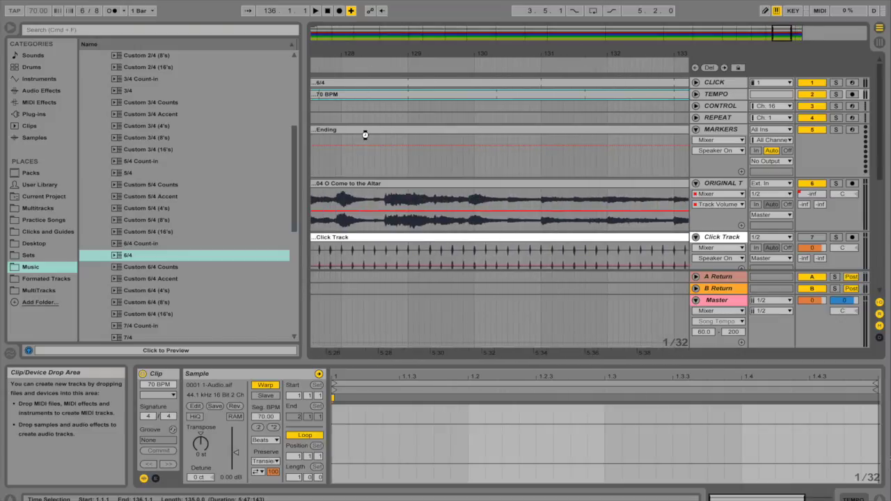
pyautogui.hscroll(-8, 365, 134)
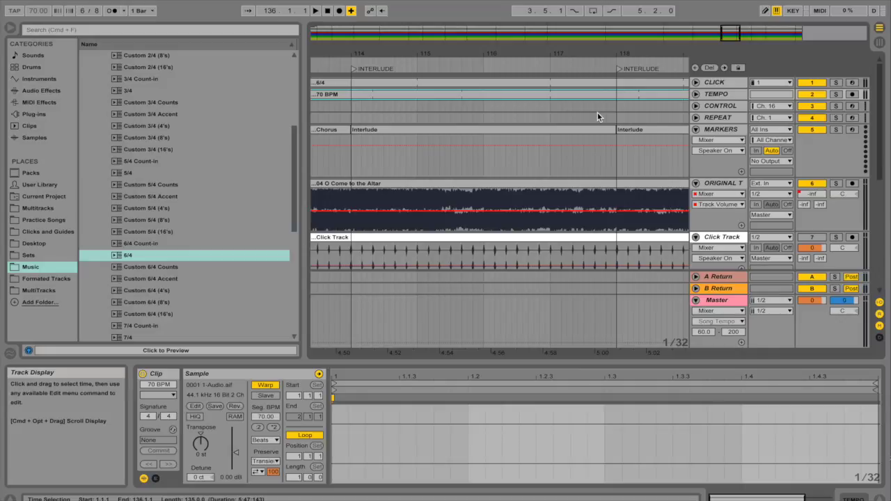
pyautogui.click(766, 83)
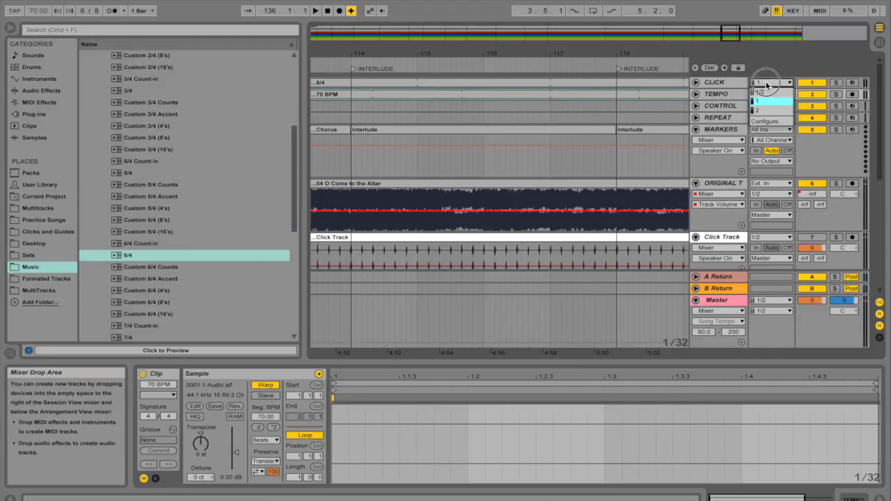
pyautogui.press('Tab')
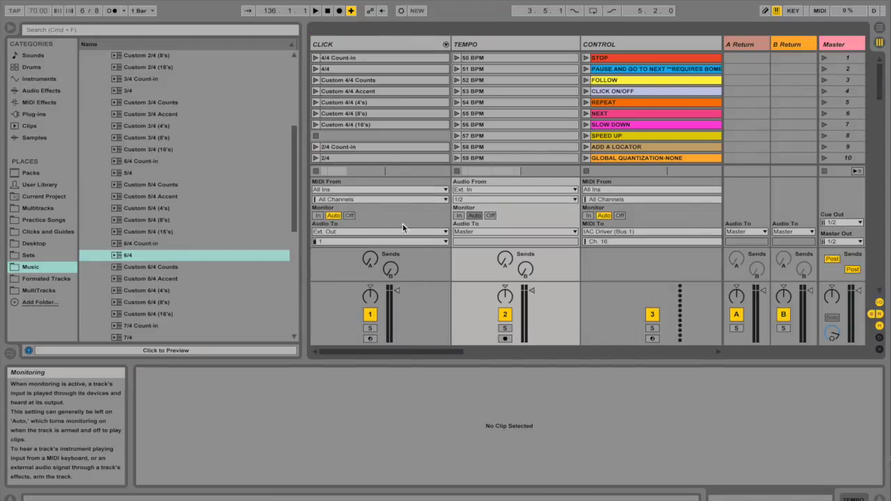
pyautogui.click(390, 231)
pyautogui.click(384, 259)
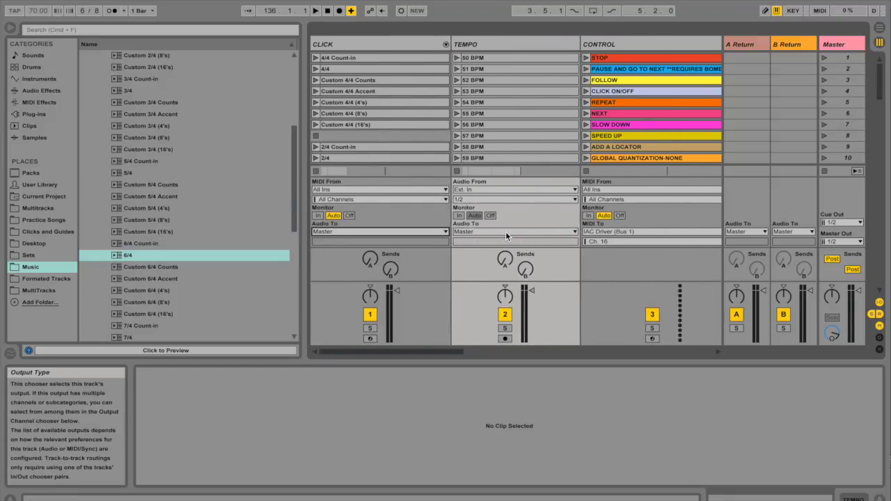
# Review the other tracks' output routing and play the arrangement from the Interlude locator at bar 114 to check the levels
pyautogui.hscroll(5, 505, 232)
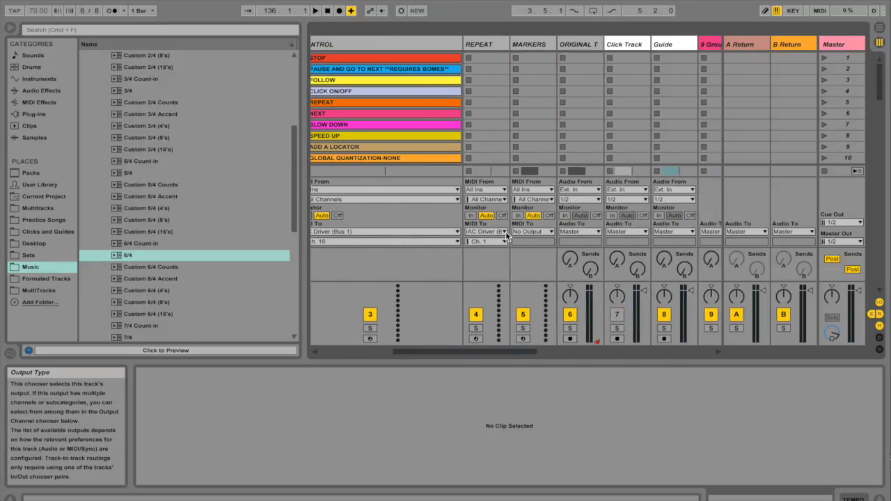
pyautogui.hscroll(2, 506, 231)
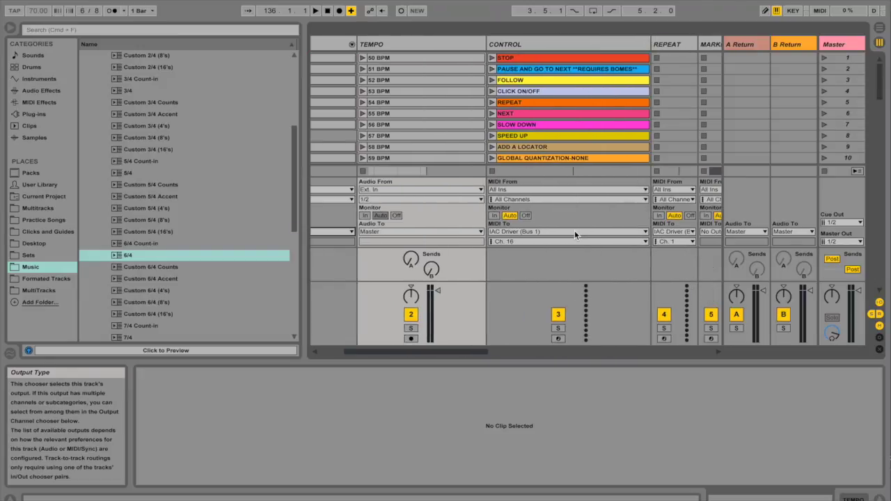
pyautogui.press('Tab')
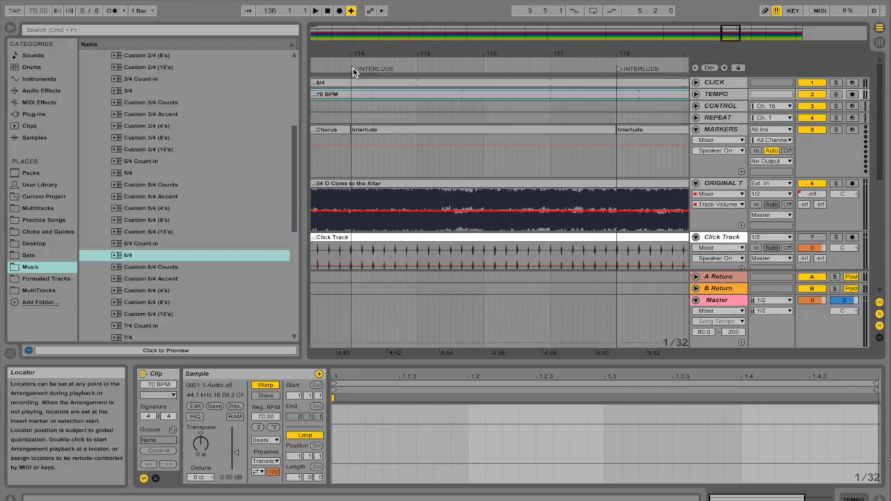
pyautogui.click(373, 67)
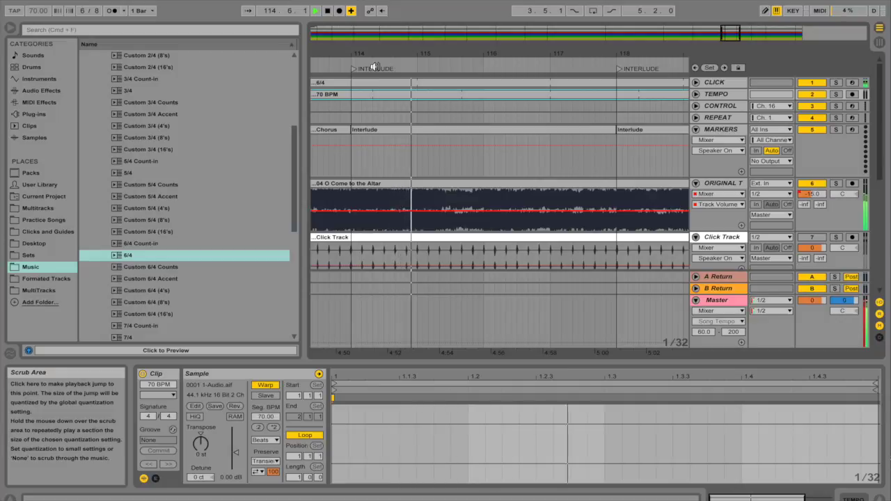
pyautogui.press('XF86AudioLowerVolume')
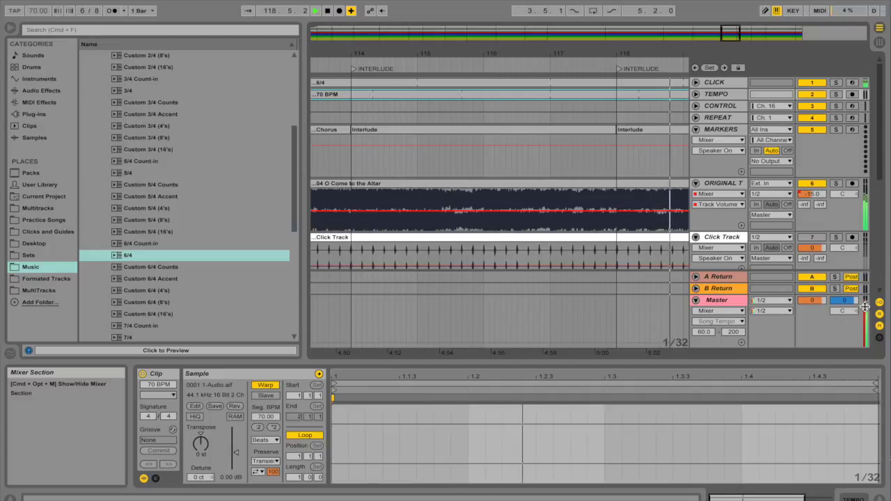
# Mute the 9 Group track and raise the ORIGINAL TRACK volume to about -0.4 dB during playback
pyautogui.press('Tab')
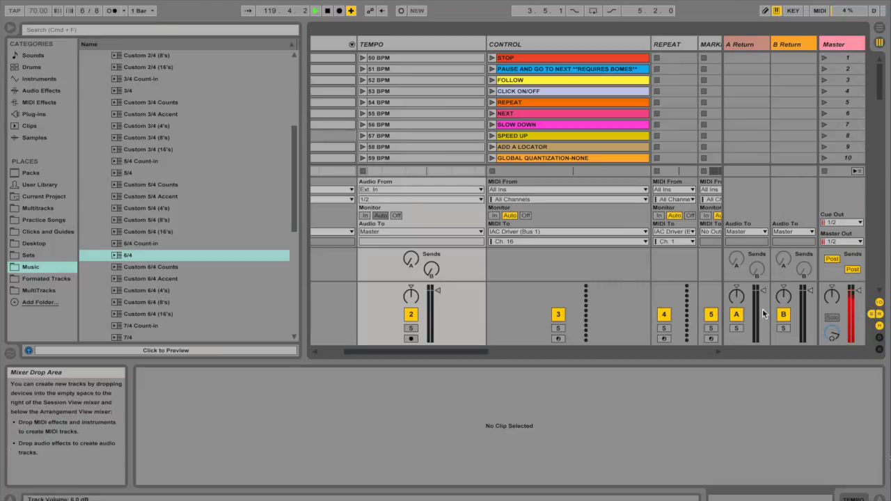
pyautogui.hscroll(5, 607, 281)
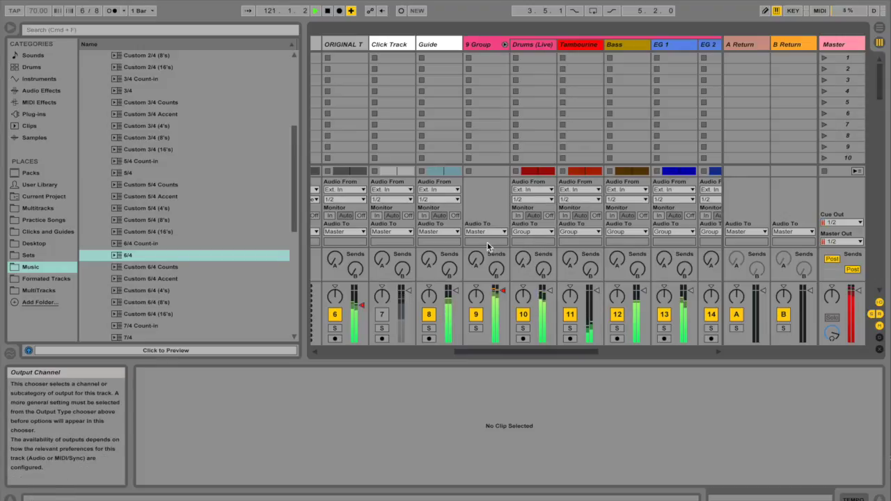
pyautogui.click(475, 315)
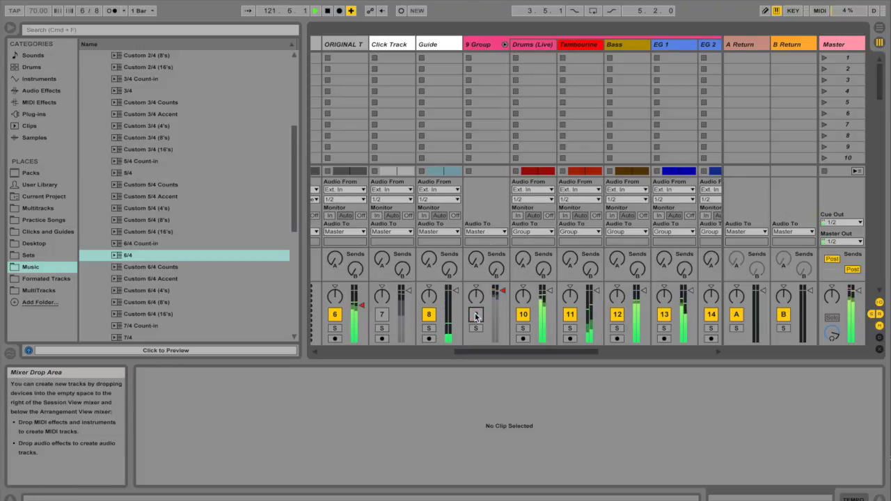
pyautogui.moveTo(362, 304); pyautogui.dragTo(361, 291)
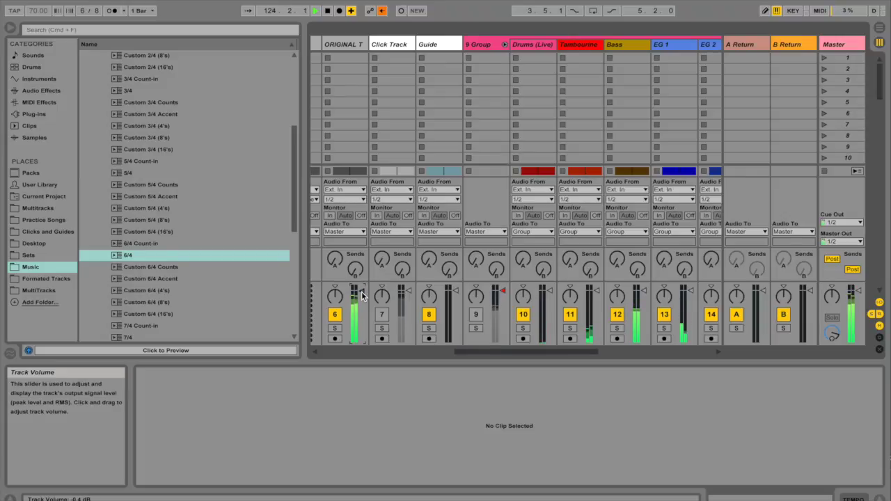
# Examine the ORIGINAL TRACK volume envelope near the song's end and the track levels in the mixer, then stop playback
pyautogui.press('Tab')
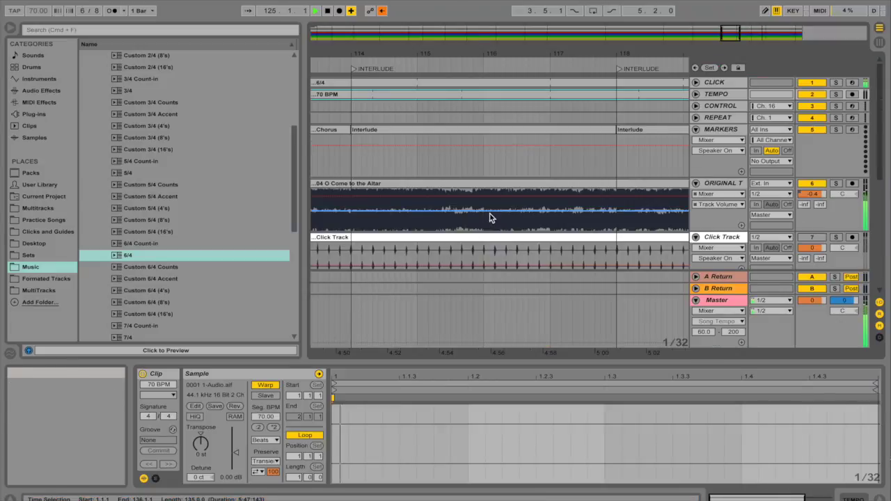
pyautogui.hscroll(10, 491, 215)
pyautogui.hscroll(-4, 489, 213)
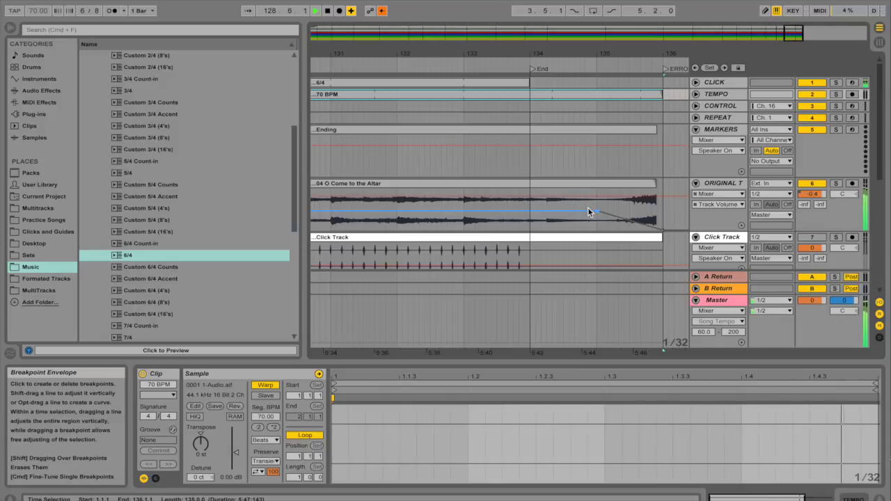
pyautogui.press('Tab')
pyautogui.hscroll(-5, 536, 209)
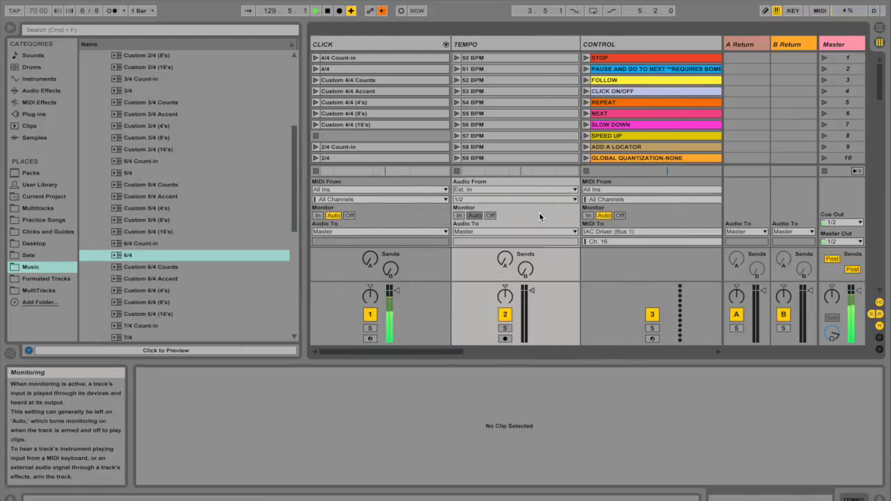
pyautogui.hscroll(5, 462, 260)
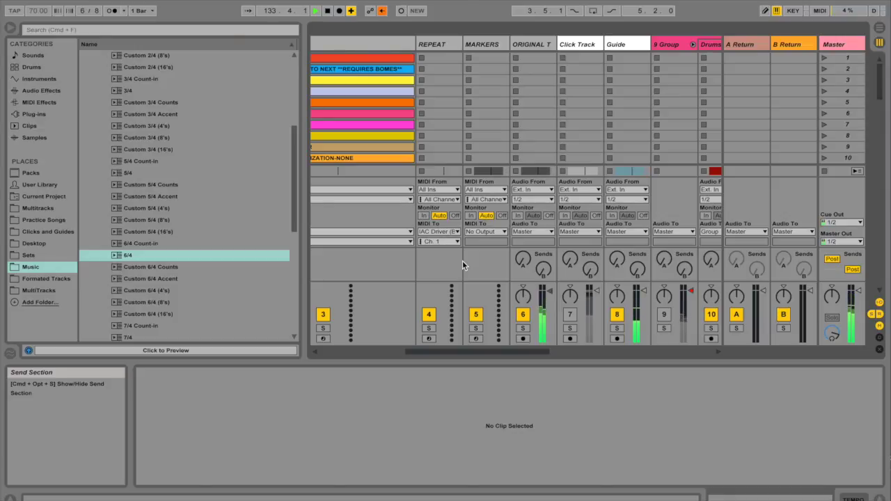
pyautogui.press('Tab')
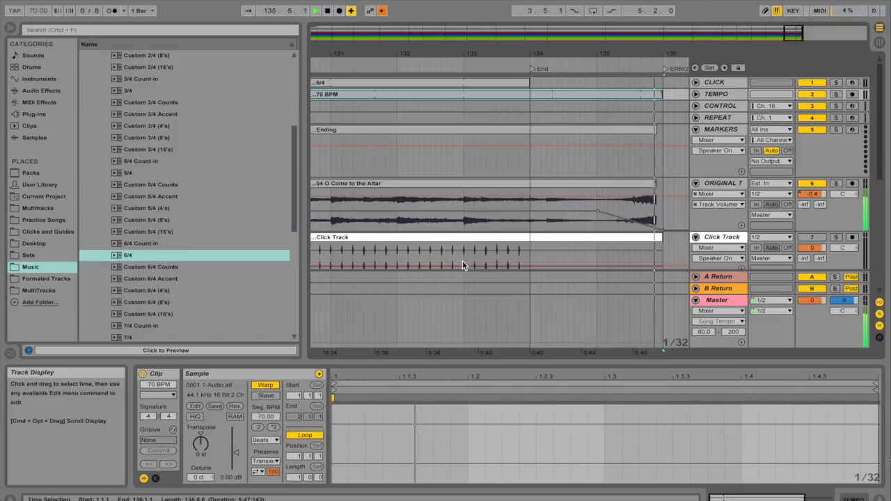
pyautogui.press('space')
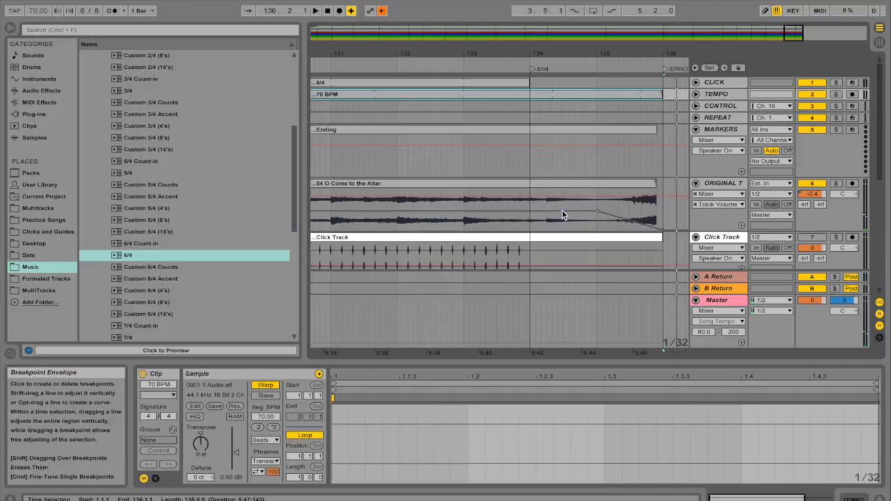
# Re-enable automation and redraw the ORIGINAL TRACK volume fade from bar 135 down to -inf dB at the clip's end
pyautogui.click(714, 206)
pyautogui.click(715, 232)
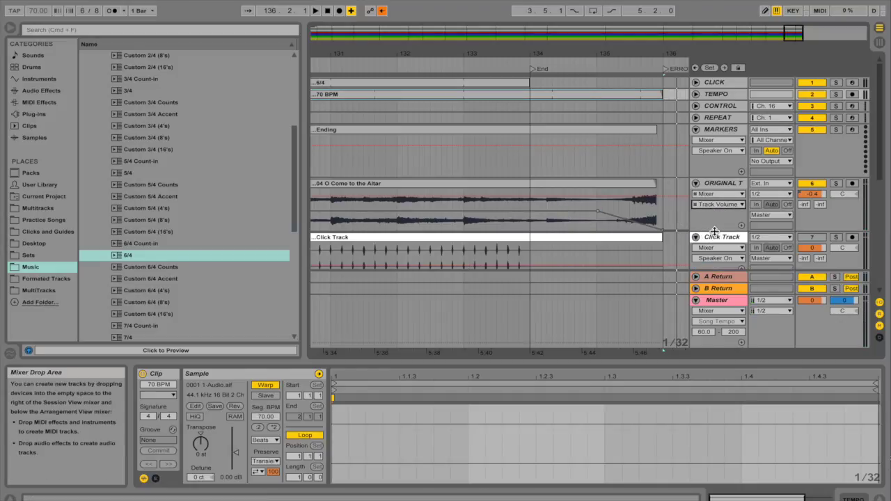
pyautogui.click(598, 213)
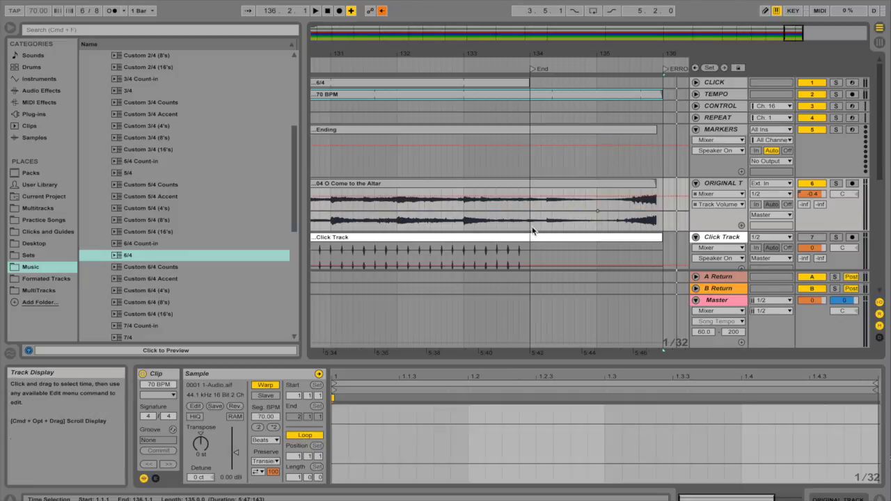
pyautogui.click(382, 11)
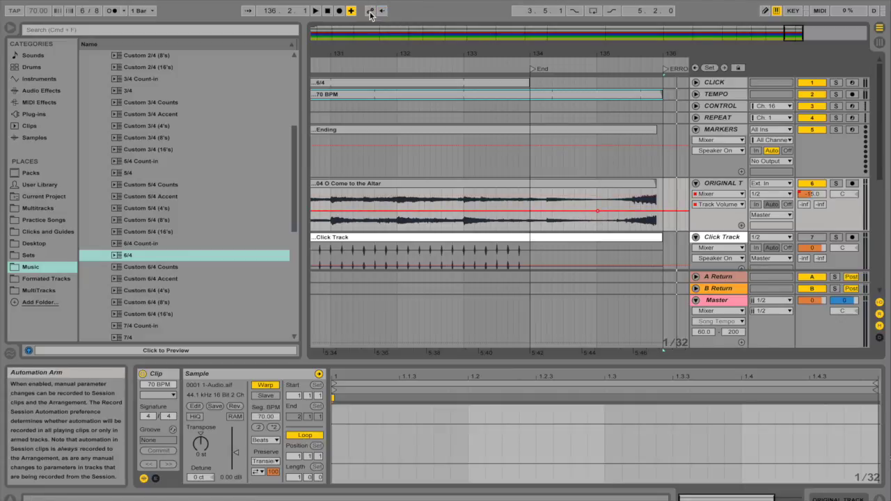
pyautogui.moveTo(660, 211); pyautogui.dragTo(656, 229)
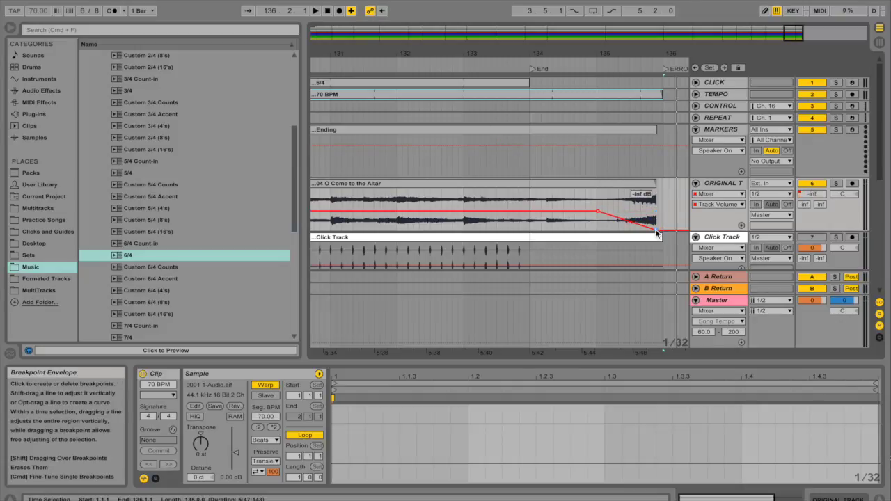
# Raise the ORIGINAL TRACK volume envelope before the ending fade to about -0.7 dB, with the fade starting from that level
pyautogui.moveTo(597, 211); pyautogui.dragTo(598, 194)
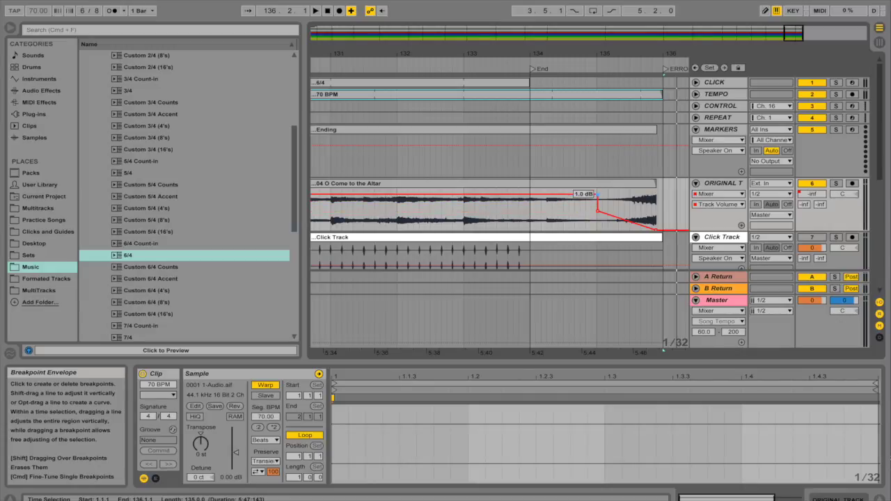
pyautogui.moveTo(598, 194); pyautogui.dragTo(598, 194)
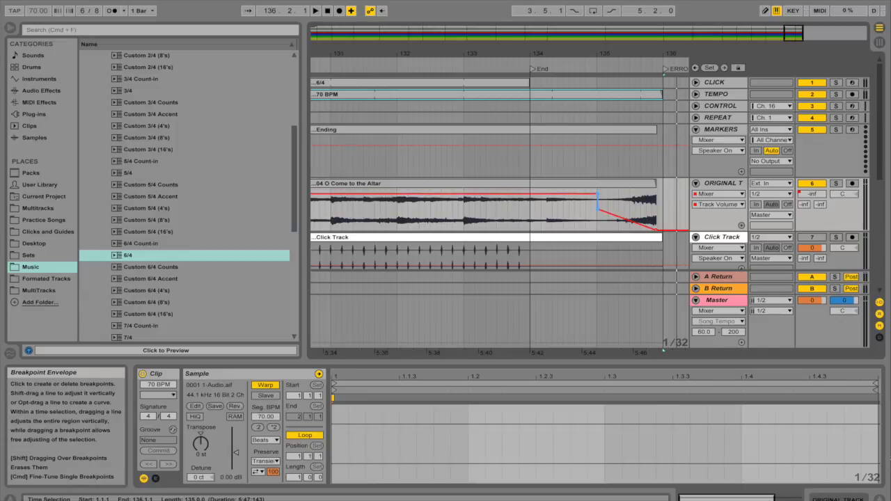
pyautogui.click(598, 211)
pyautogui.moveTo(598, 210); pyautogui.dragTo(597, 196)
# Play the song from bar 108 and lower the ORIGINAL TRACK volume in the mixer to about -3.7 dB
pyautogui.hscroll(-5, 421, 128)
pyautogui.hscroll(-10, 421, 128)
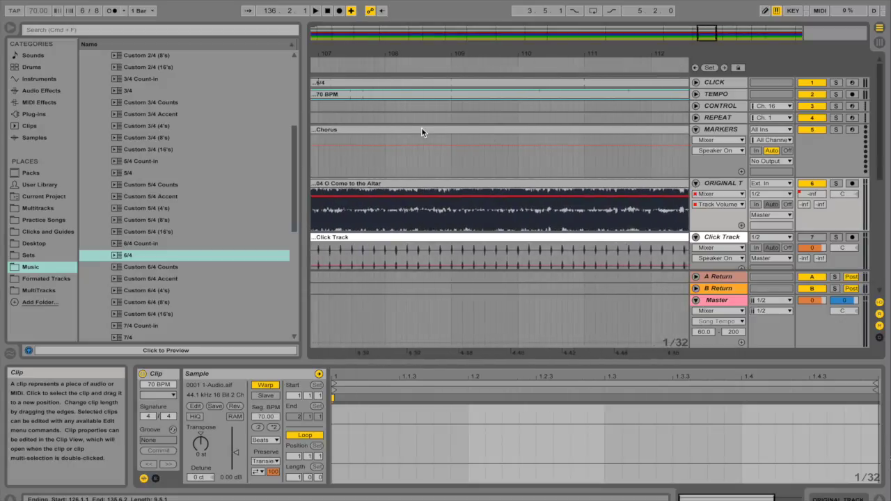
pyautogui.click(412, 66)
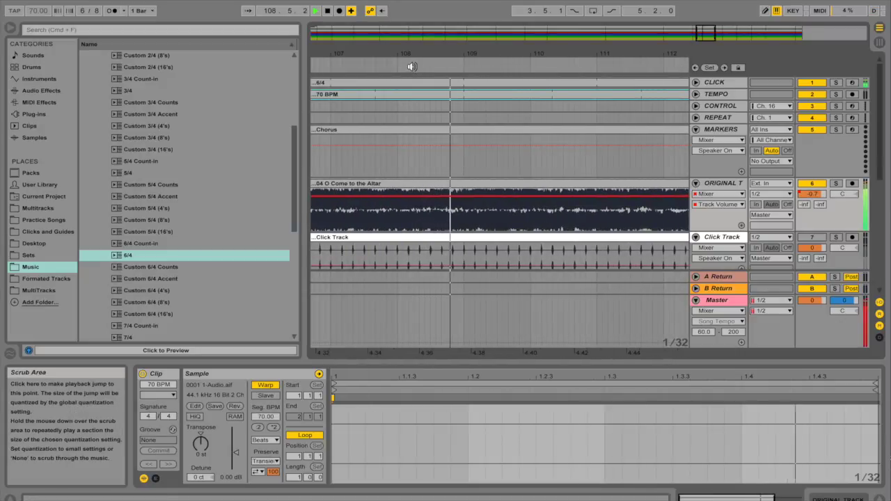
pyautogui.press('Tab')
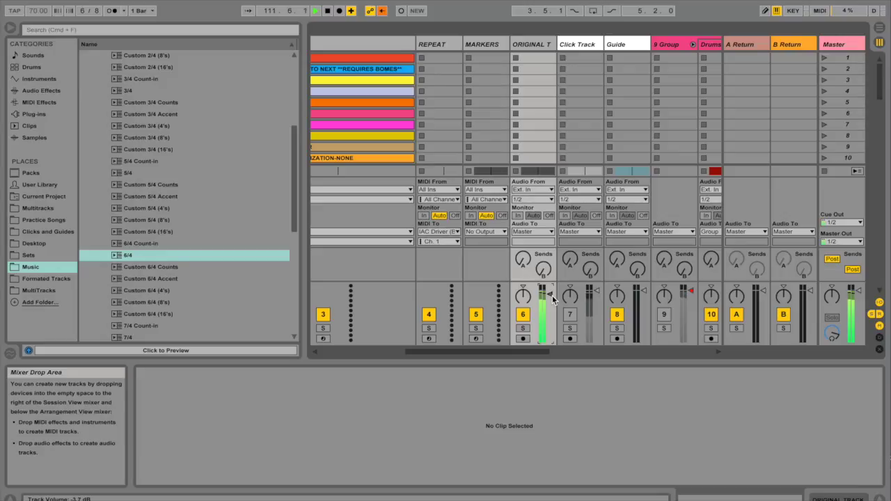
pyautogui.press('Tab')
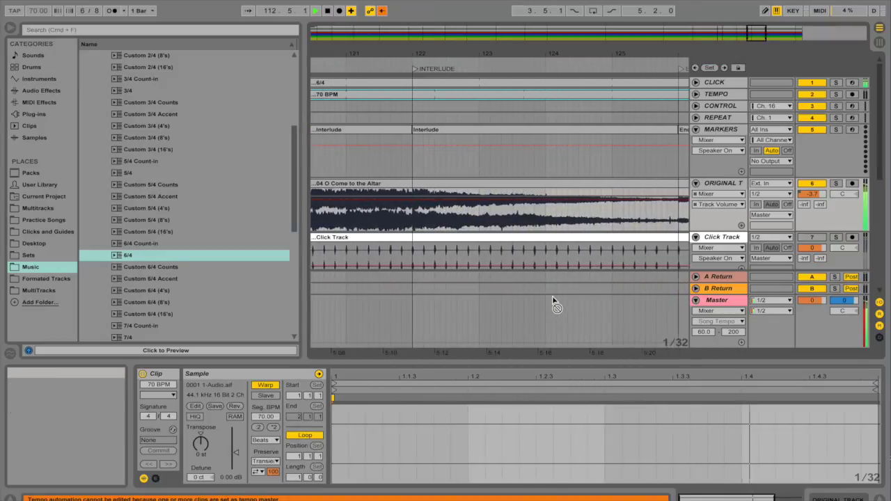
# Re-enable automation, lower the ORIGINAL TRACK volume envelope before the ending fade to about -4.0 dB, and stop playback
pyautogui.hscroll(10, 555, 305)
pyautogui.hscroll(5, 555, 305)
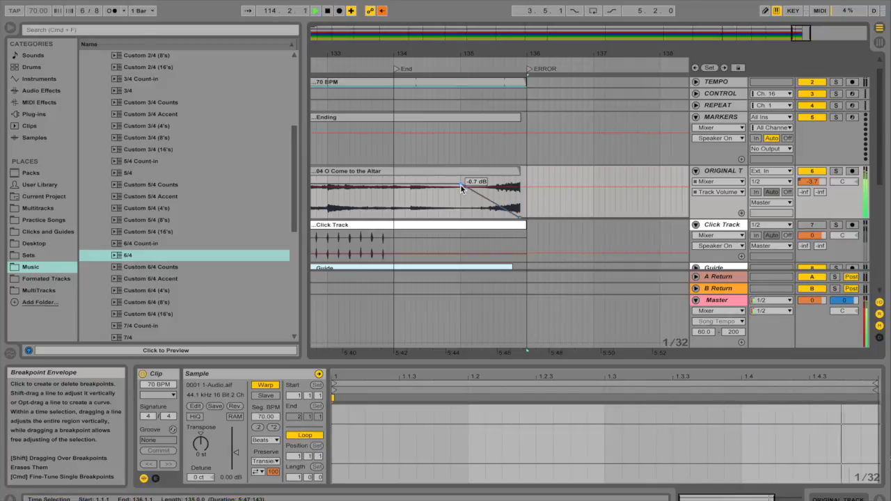
pyautogui.click(520, 224)
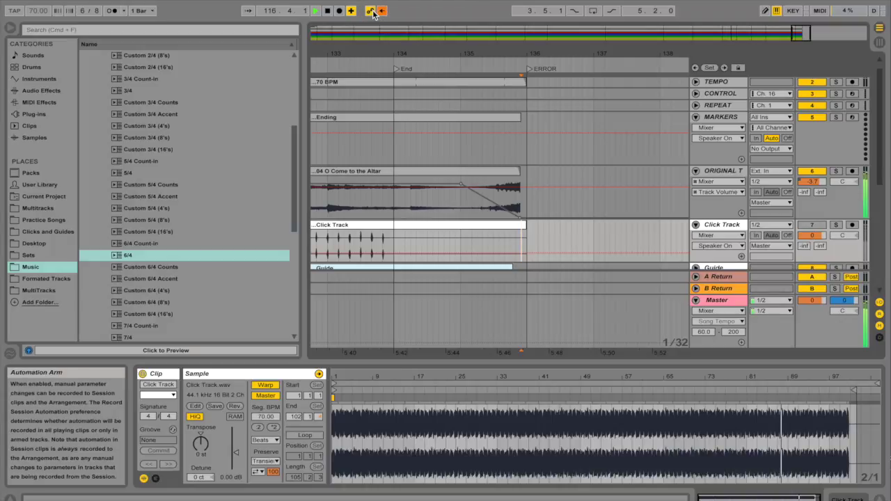
pyautogui.click(383, 10)
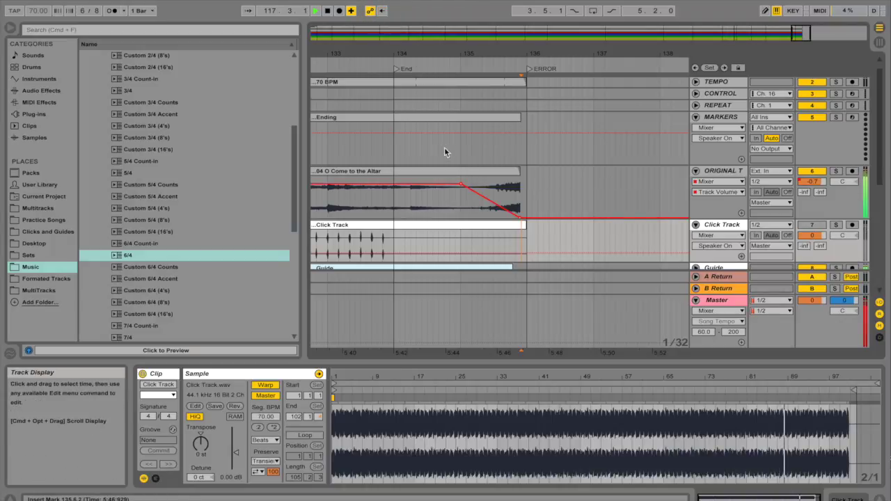
pyautogui.moveTo(461, 184); pyautogui.dragTo(462, 187)
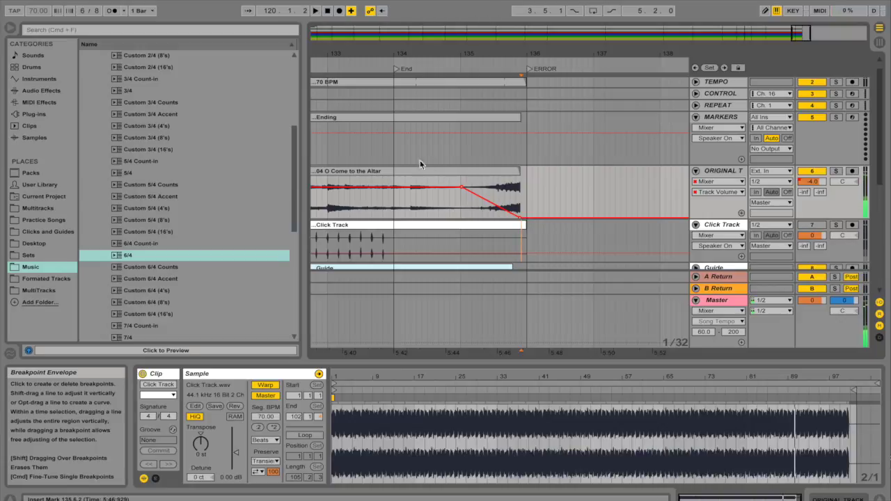
# Export the Master track as a 44100 Hz, 16-bit WAV to the Desktop, replacing O Come to the Altar_G_70 BPM_6_8.wav
pyautogui.click(70, 0)
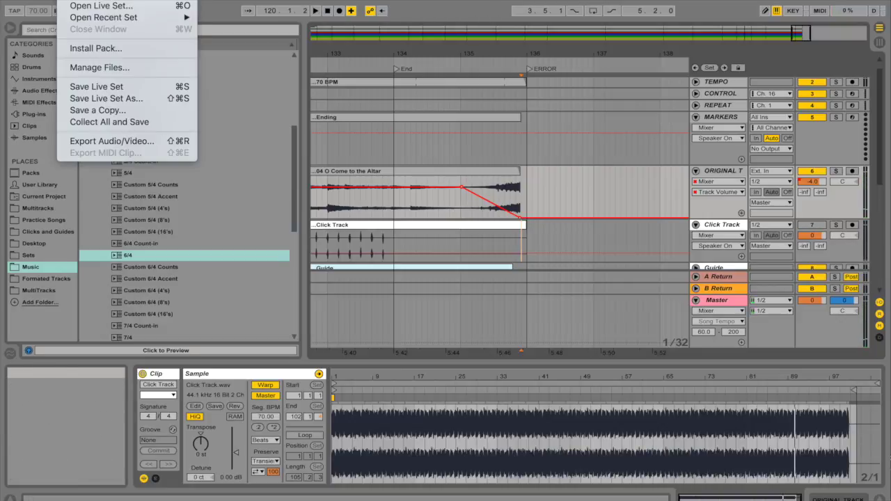
pyautogui.click(97, 140)
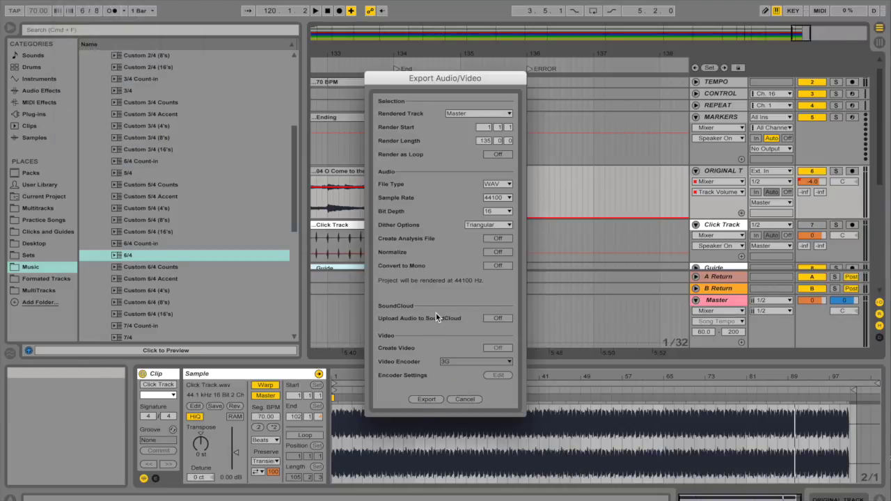
pyautogui.click(426, 400)
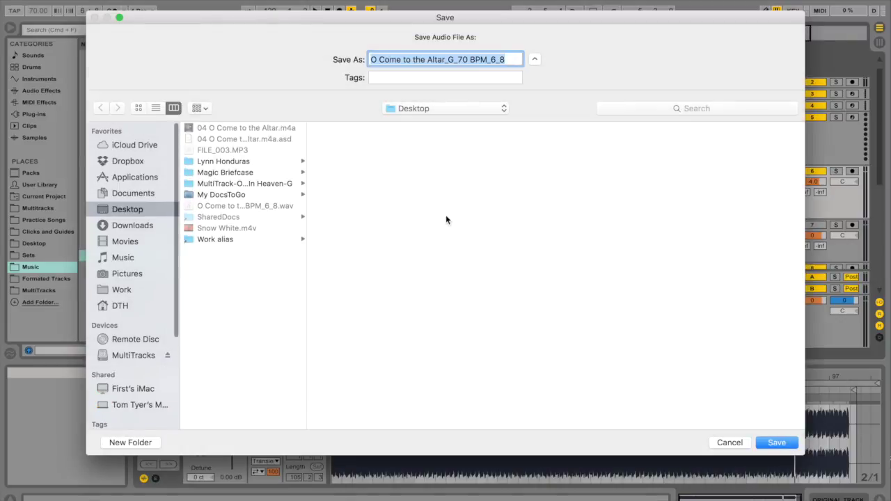
pyautogui.click(775, 445)
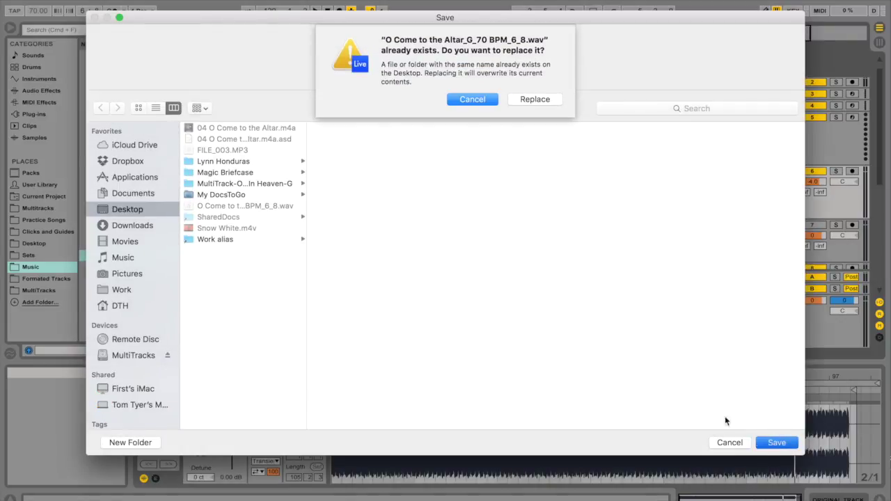
pyautogui.click(537, 97)
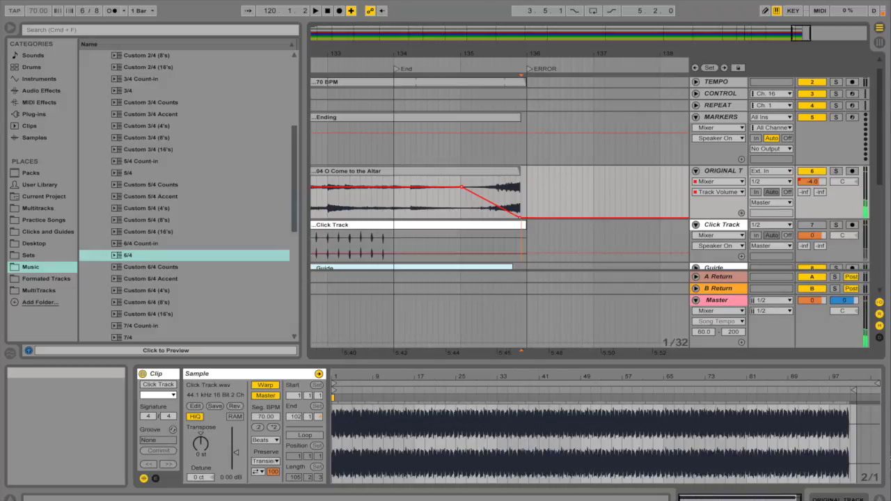
# Uncover the Desktop and open the exported O Come to the Altar_G_70 BPM_6_8.wav in Compressor
pyautogui.moveTo(407, 21); pyautogui.dragTo(77, 227)
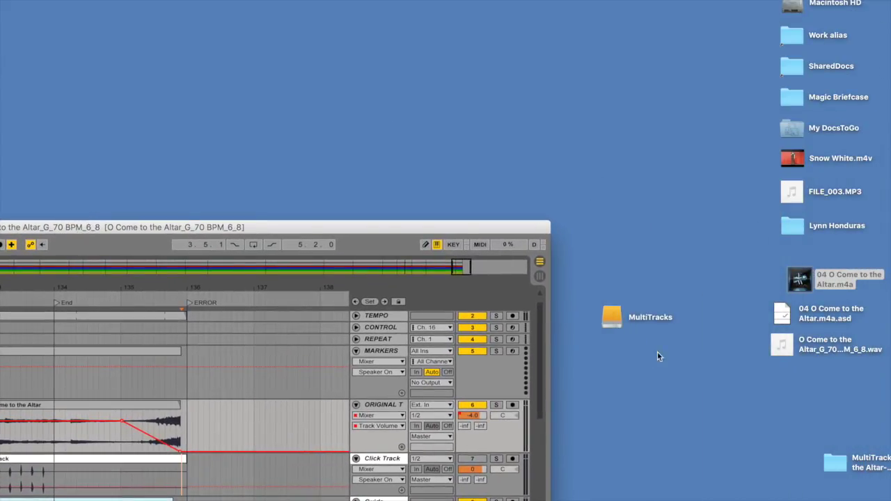
pyautogui.moveTo(780, 346); pyautogui.dragTo(763, 397)
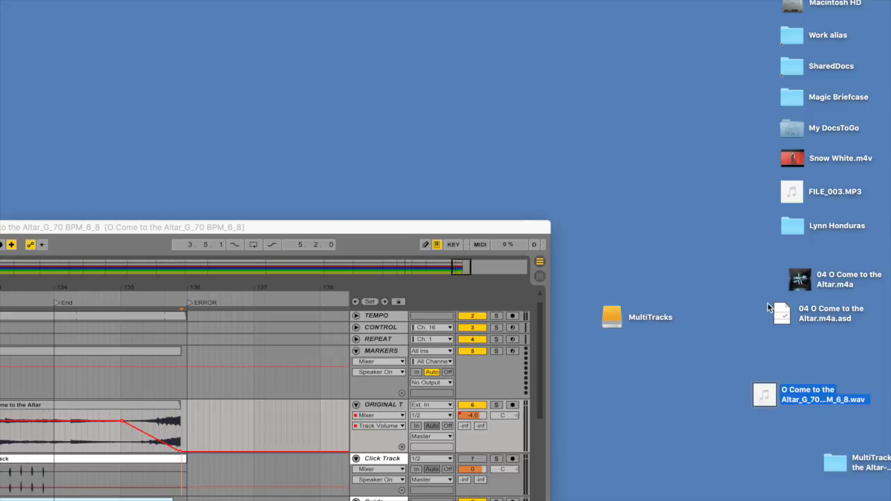
pyautogui.click(794, 322)
pyautogui.click(764, 396)
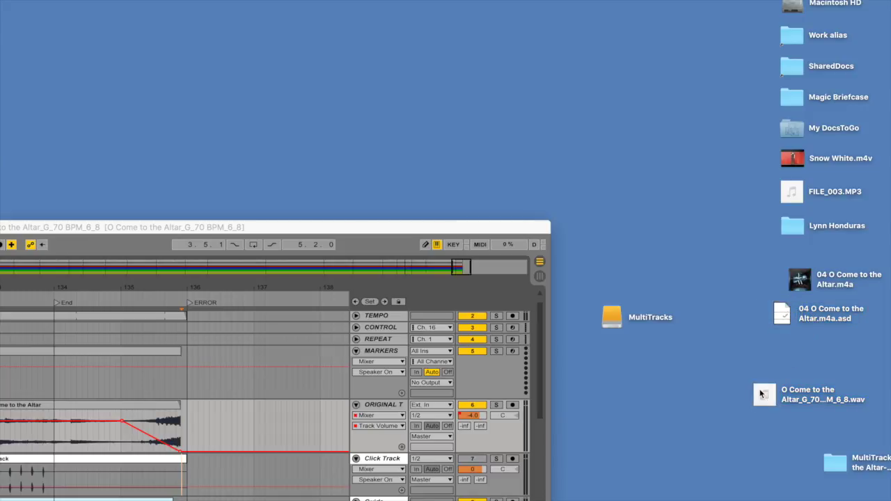
pyautogui.rightClick(764, 397)
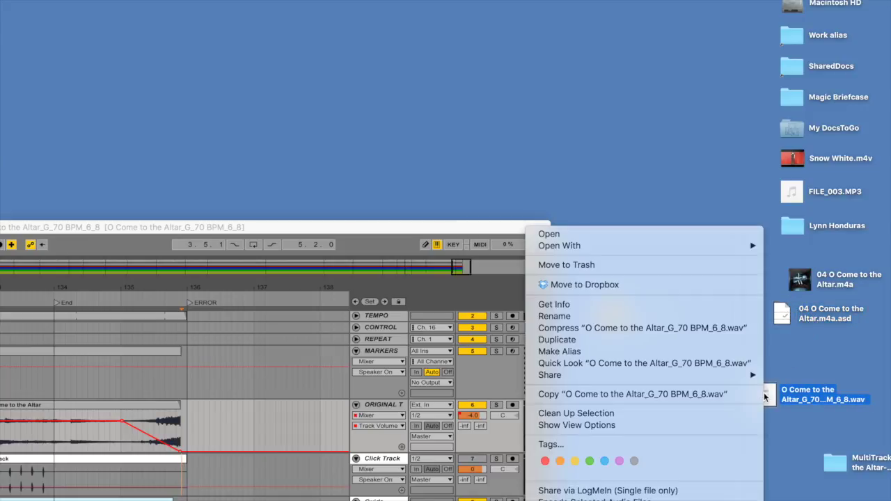
pyautogui.moveTo(653, 245)
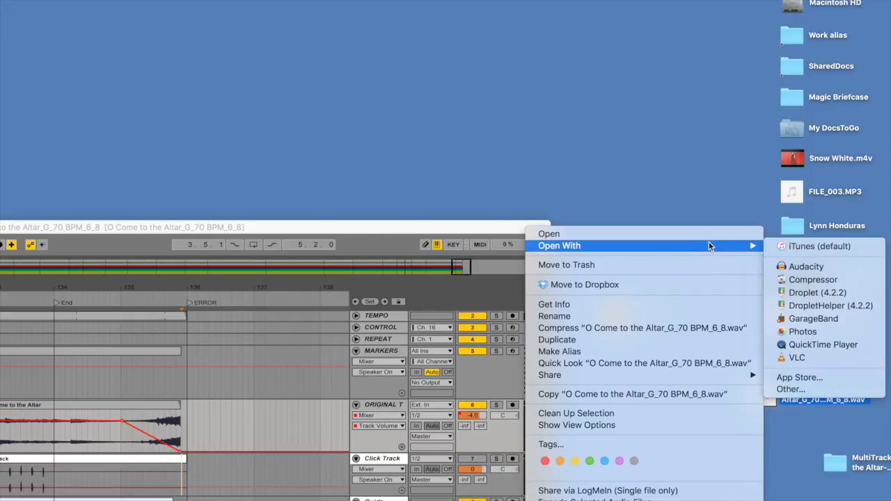
pyautogui.click(799, 284)
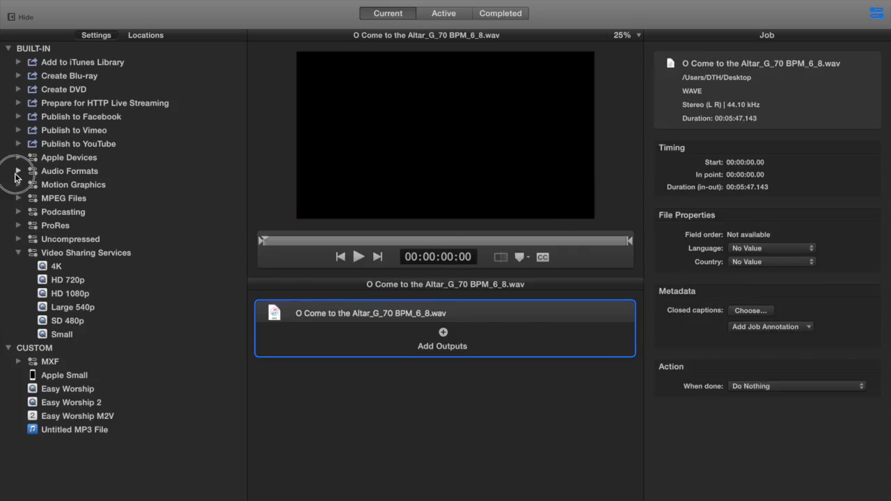
# Add an MP3 output to the WAV job and set its location to the Practice Songs folder
pyautogui.click(17, 171)
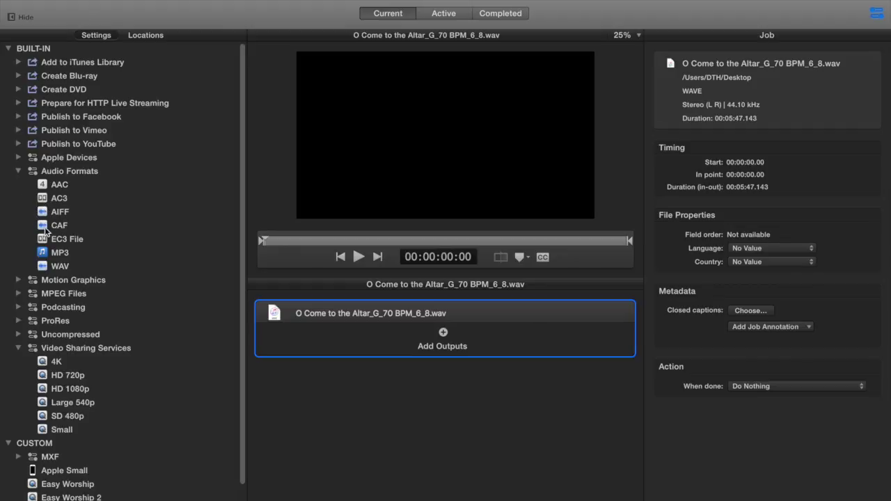
pyautogui.moveTo(43, 252); pyautogui.dragTo(468, 331)
pyautogui.click(420, 350)
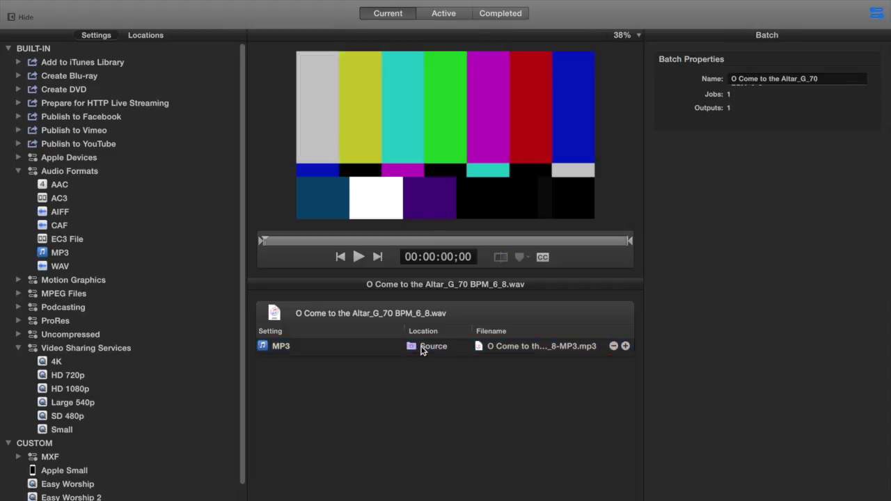
pyautogui.rightClick(421, 347)
pyautogui.moveTo(480, 394)
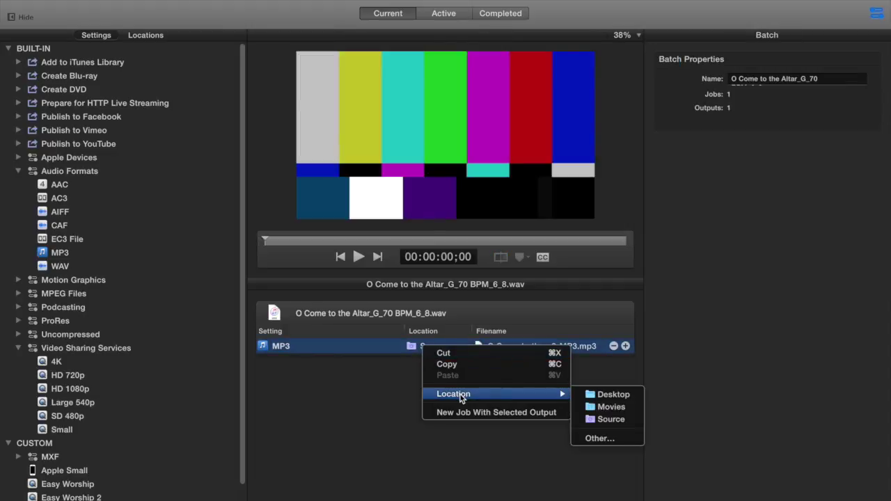
pyautogui.click(601, 440)
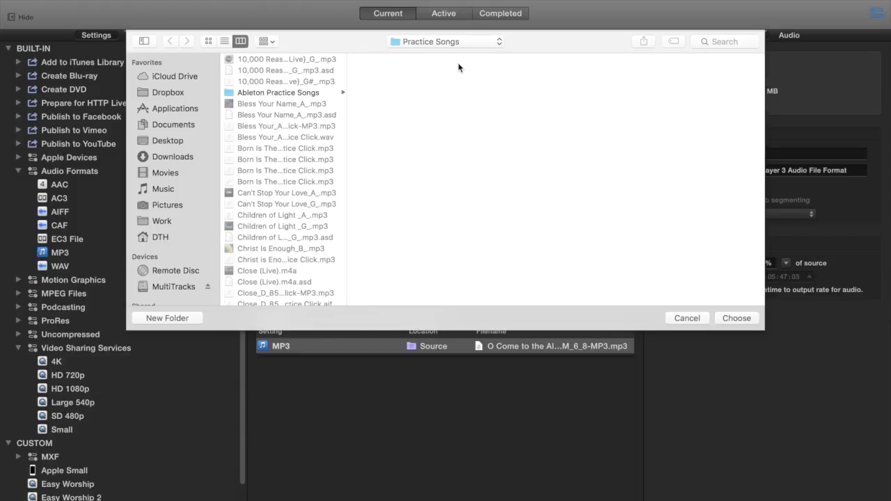
pyautogui.click(737, 318)
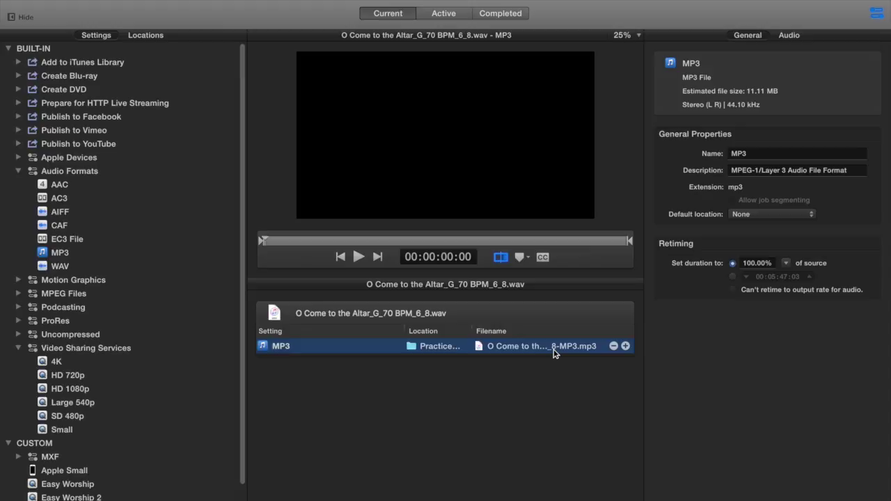
# Remove the -MP3 suffix so the output filename reads O Come to the Altar_G_70 BPM_6_8.mp3
pyautogui.rightClick(554, 350)
pyautogui.click(534, 351)
pyautogui.click(533, 351)
pyautogui.press('End')
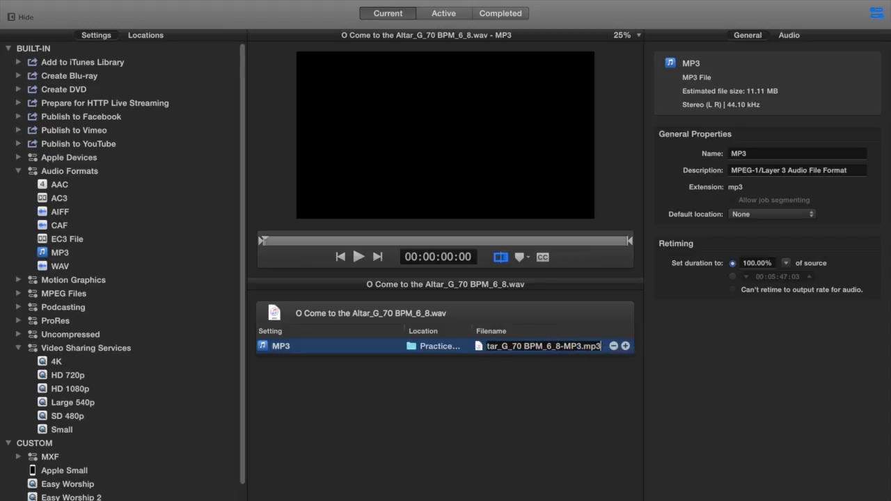
pyautogui.press('BackSpace')
pyautogui.press('BackSpace')
pyautogui.press('BackSpace')
pyautogui.press('BackSpace')
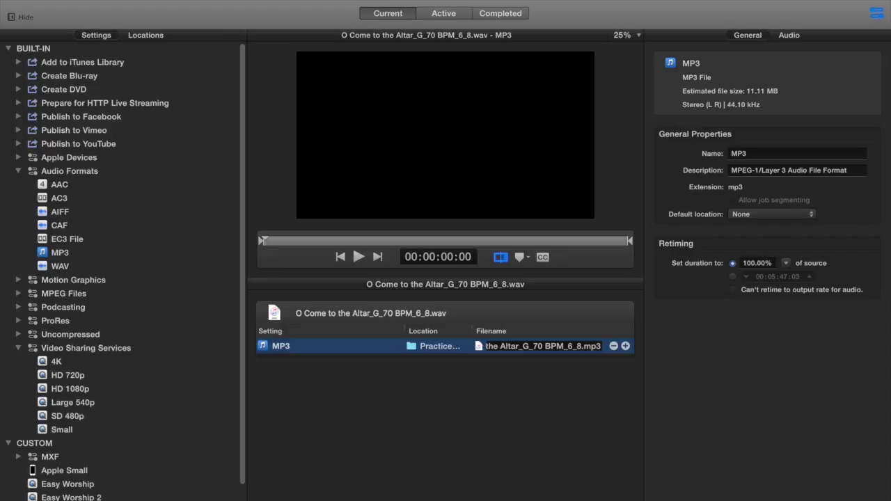
pyautogui.click(543, 404)
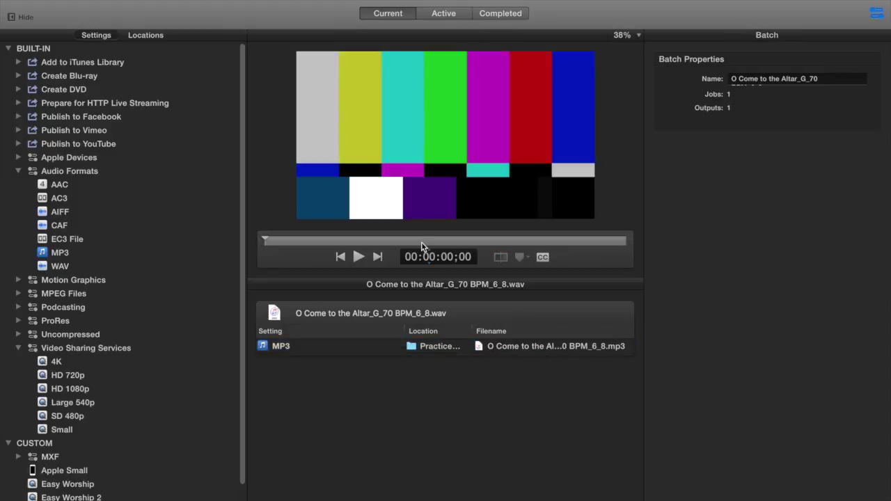
# Select the MP3 output and submit the batch for encoding
pyautogui.click(358, 257)
pyautogui.click(360, 258)
pyautogui.click(332, 348)
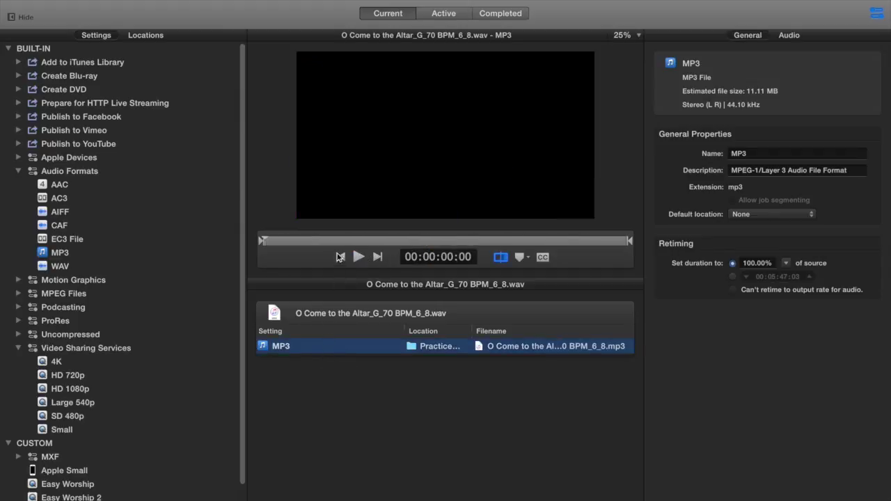
pyautogui.click(358, 259)
pyautogui.click(359, 258)
pyautogui.press('super+Return')
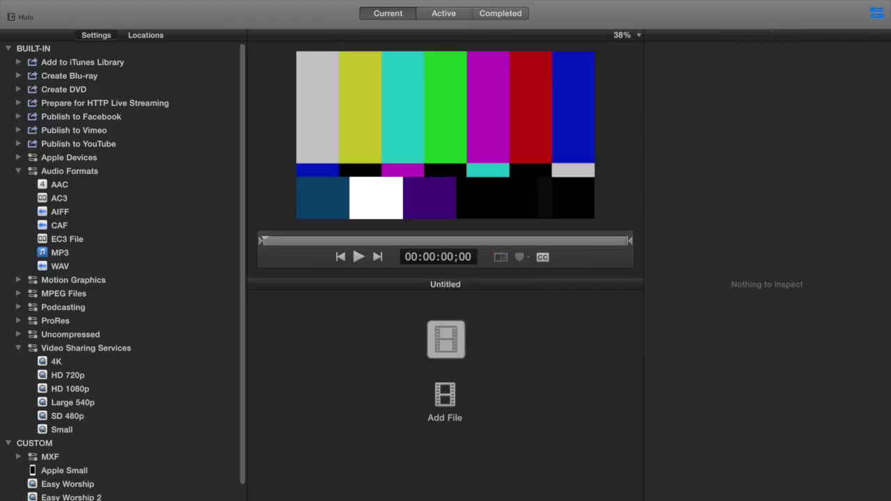
# Switch to the Planning Center page in the browser, dismiss the downloads list and start adding an attachment under Key of G
pyautogui.moveTo(309, 40); pyautogui.dragTo(312, 99)
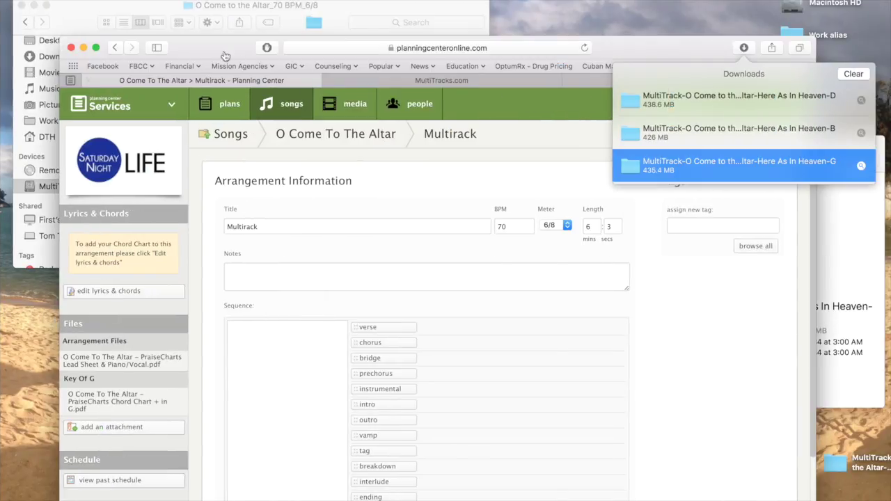
pyautogui.click(198, 53)
pyautogui.moveTo(199, 54); pyautogui.dragTo(183, 5)
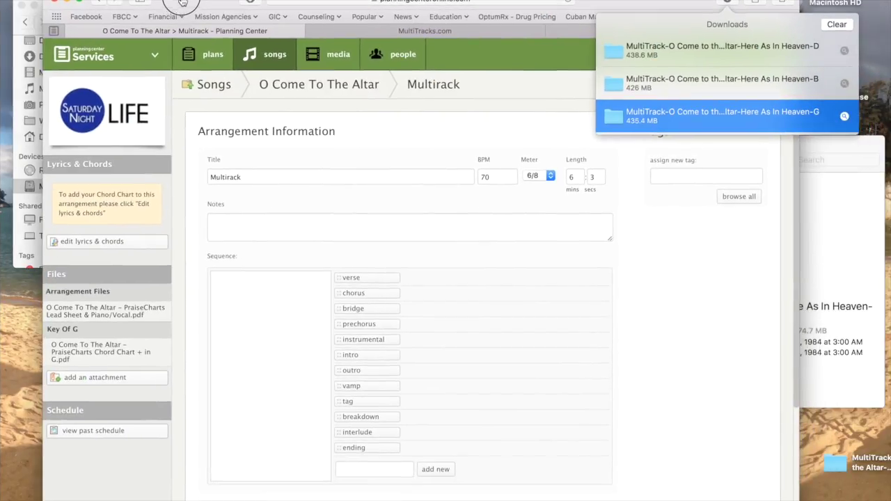
pyautogui.click(721, 3)
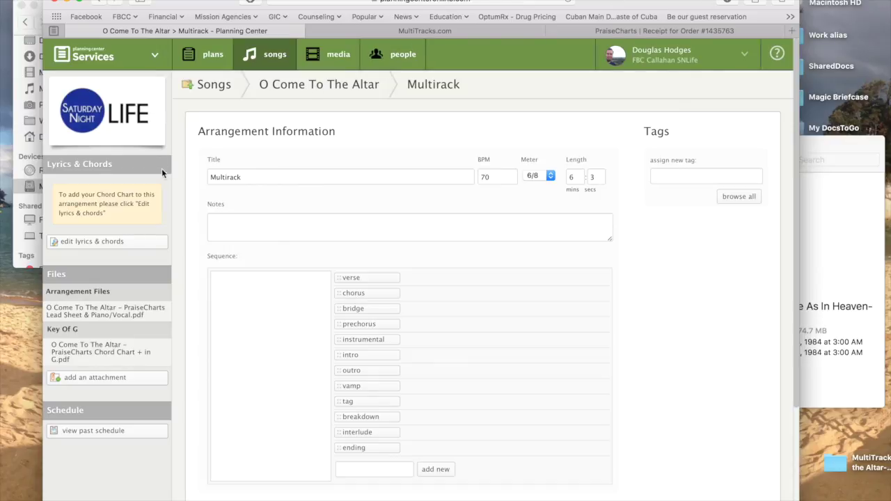
pyautogui.click(104, 380)
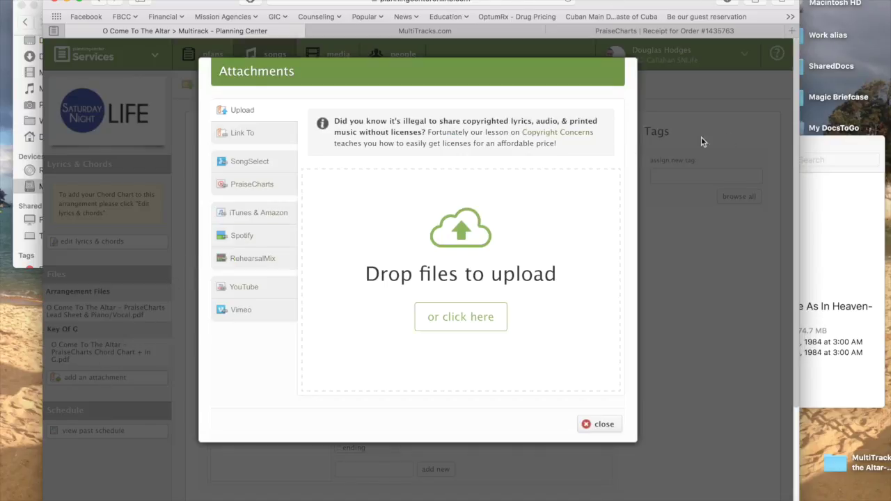
# Copy the MultiTrack folders for keys B and D from Downloads into the O Come to the Altar_70 BPM_6/8 folder
pyautogui.click(827, 151)
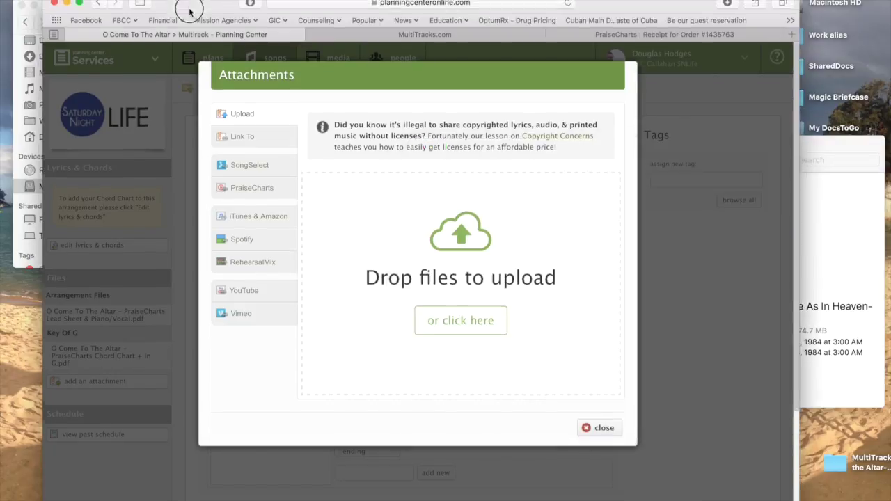
pyautogui.moveTo(188, 10); pyautogui.dragTo(137, 278)
pyautogui.click(519, 204)
pyautogui.click(519, 205)
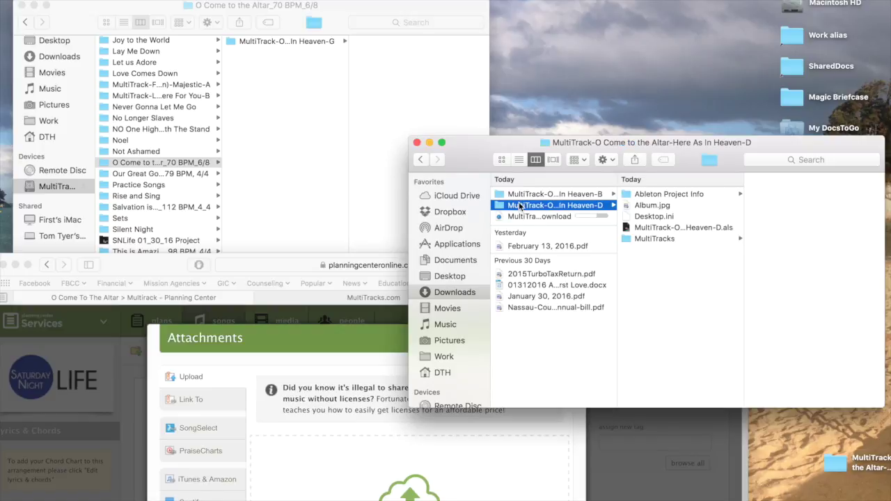
pyautogui.keyDown('shift'); pyautogui.click(518, 195); pyautogui.keyUp('shift')
pyautogui.moveTo(519, 195); pyautogui.dragTo(294, 149)
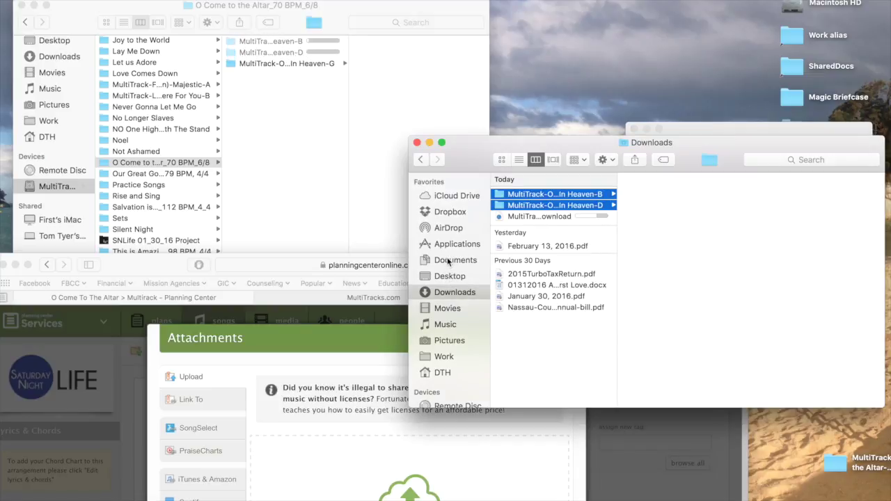
# Locate O Come to the Altar_G_70 BPM_6_8.mp3 in Work > SNLife > Music > Practice Songs and play its preview
pyautogui.click(443, 356)
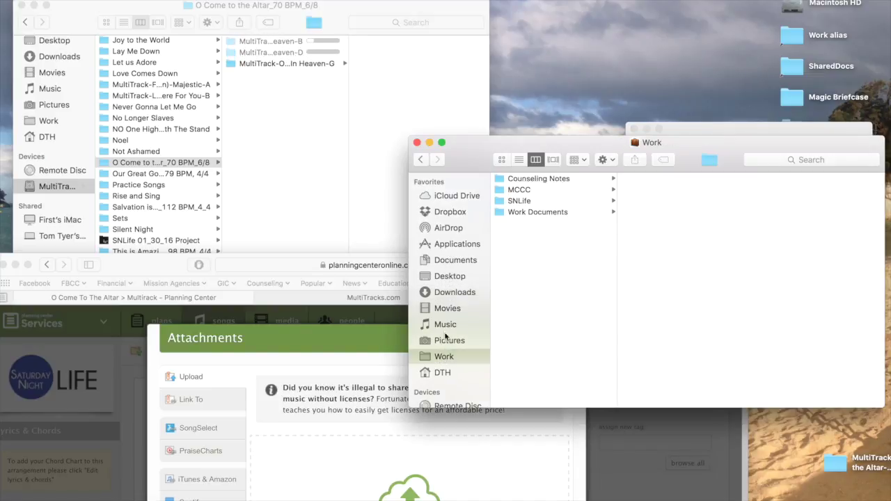
pyautogui.click(519, 201)
pyautogui.click(656, 246)
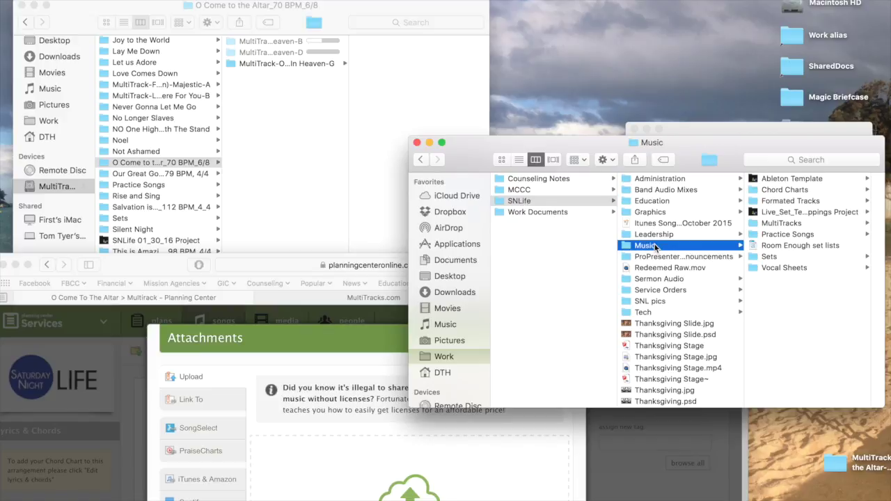
pyautogui.click(773, 244)
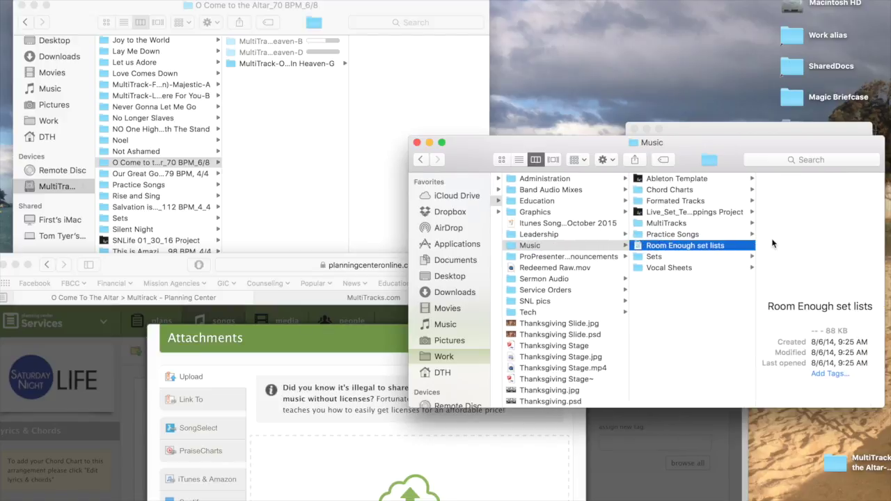
pyautogui.click(766, 234)
pyautogui.scroll(-20, 765, 262)
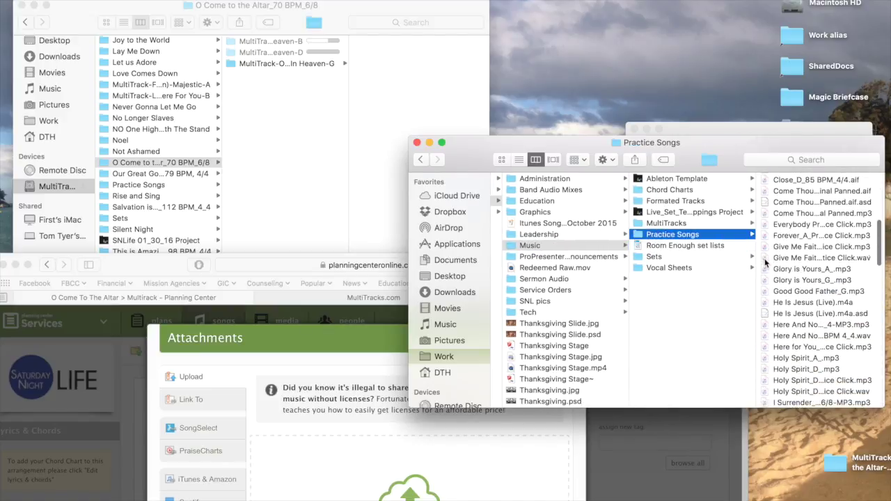
pyautogui.scroll(-5, 766, 262)
pyautogui.scroll(10, 776, 244)
pyautogui.scroll(5, 789, 226)
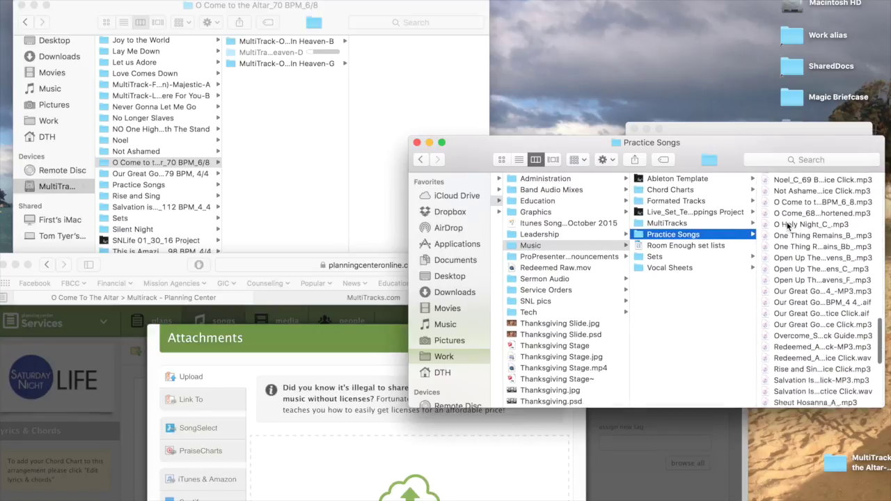
pyautogui.click(789, 224)
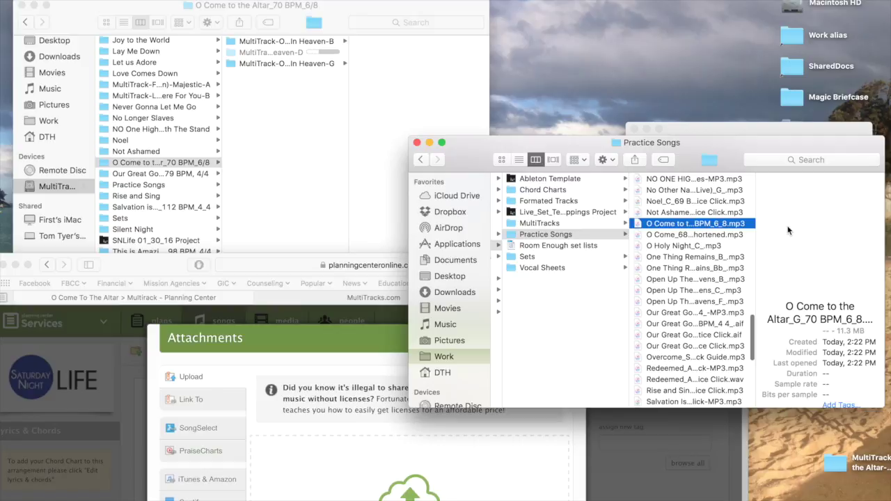
pyautogui.moveTo(565, 151); pyautogui.dragTo(598, 51)
pyautogui.click(855, 140)
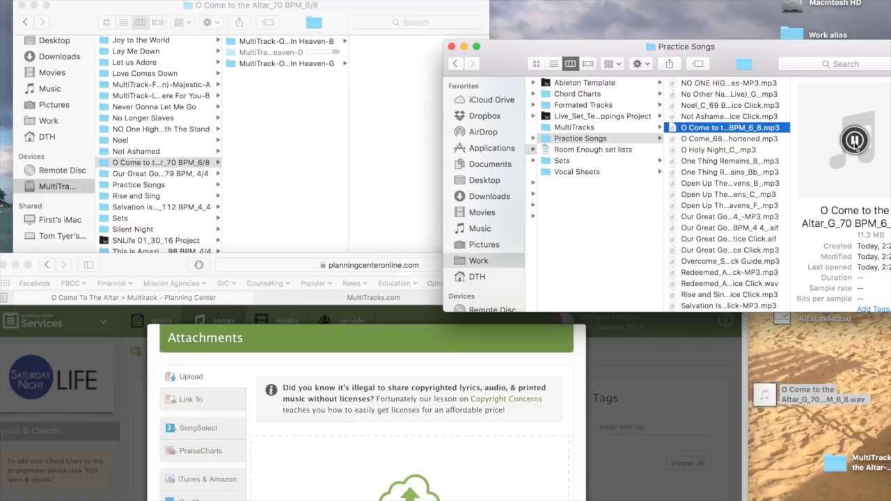
# Stop the preview and upload O Come to the Altar_G_70 BPM_6_8.mp3 as an attachment to the song in Planning Center
pyautogui.click(855, 141)
pyautogui.moveTo(711, 129); pyautogui.dragTo(372, 468)
pyautogui.moveTo(159, 255); pyautogui.dragTo(233, 0)
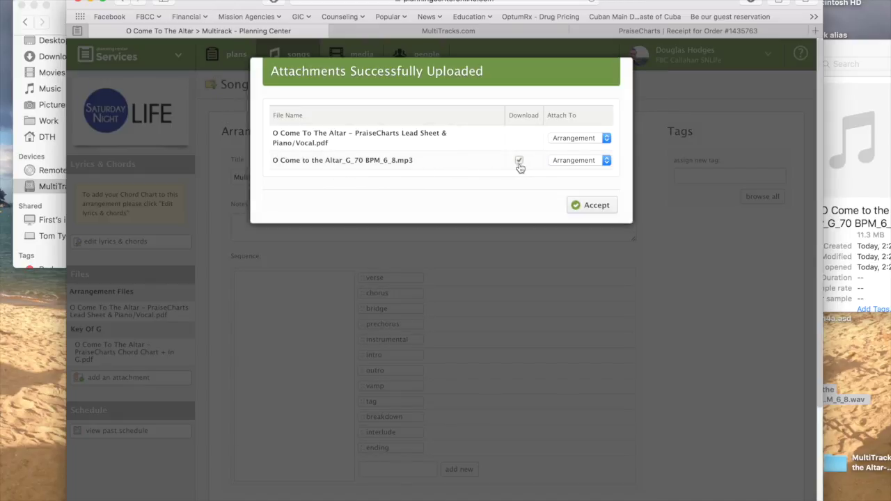
# Attach the MP3 to Key [G], keep the PraiseCharts lead sheet PDF attached to Arrangement, and accept the uploads
pyautogui.click(578, 161)
pyautogui.click(578, 170)
pyautogui.click(579, 138)
pyautogui.click(580, 147)
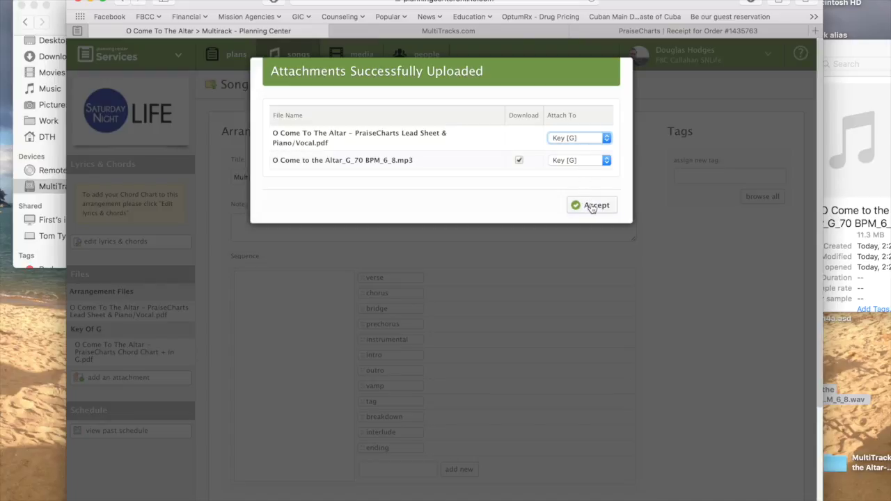
pyautogui.click(584, 137)
pyautogui.click(587, 127)
pyautogui.click(593, 206)
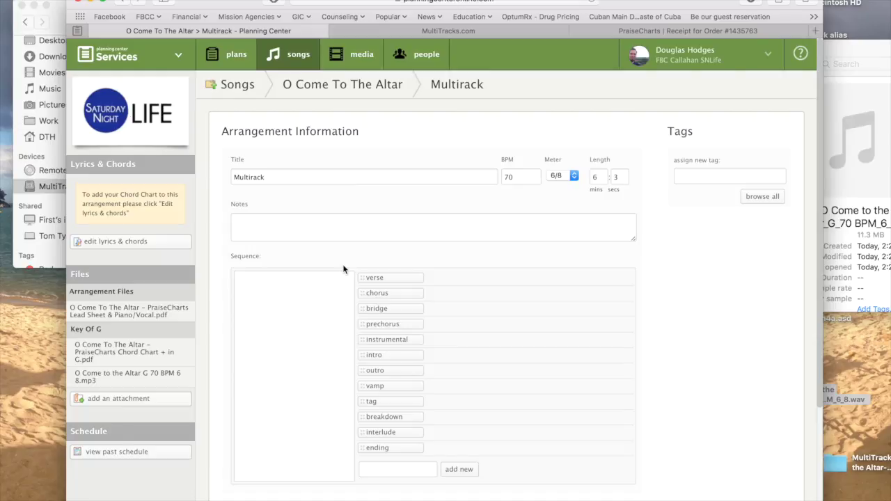
# Open the PraiseCharts Lead Sheet & Piano/Vocal PDF from the arrangement files and find the first Piano-Vocal page in the key of G
pyautogui.click(143, 314)
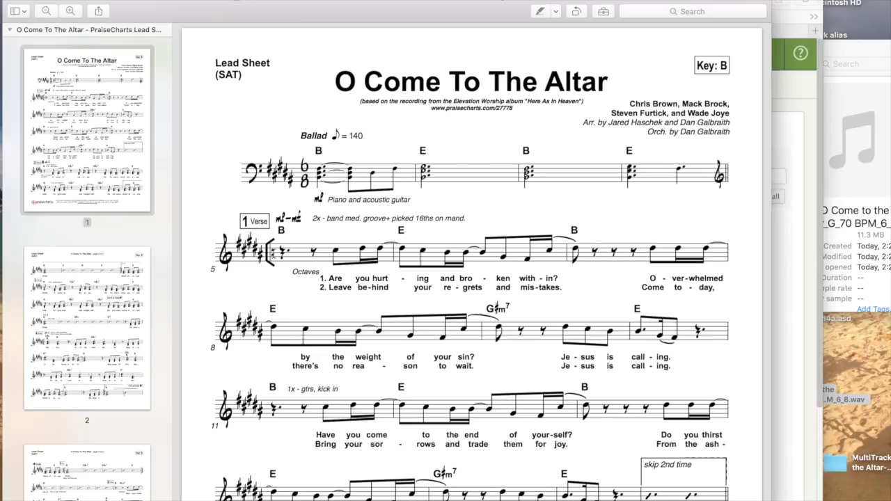
pyautogui.scroll(-15, 127, 277)
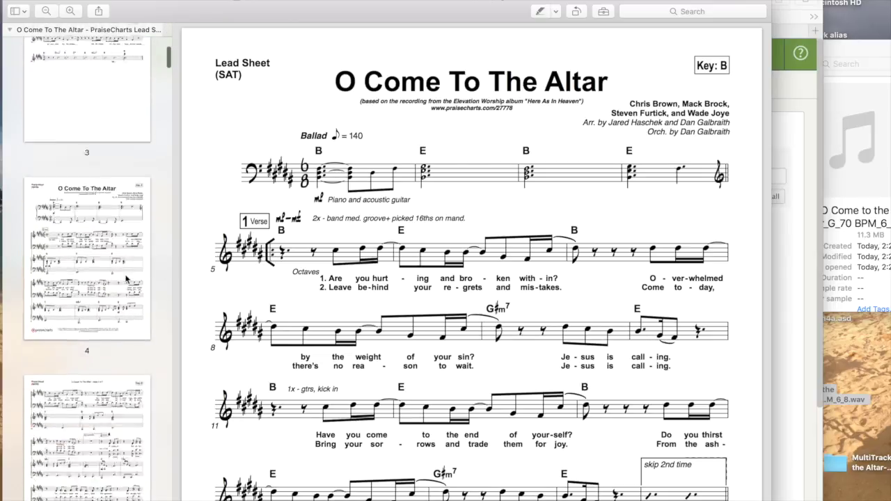
pyautogui.scroll(-10, 128, 277)
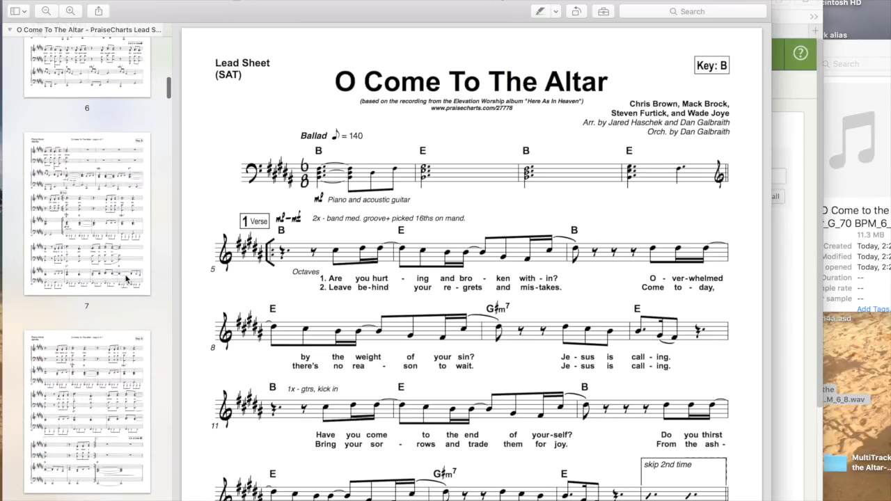
pyautogui.scroll(20, 128, 277)
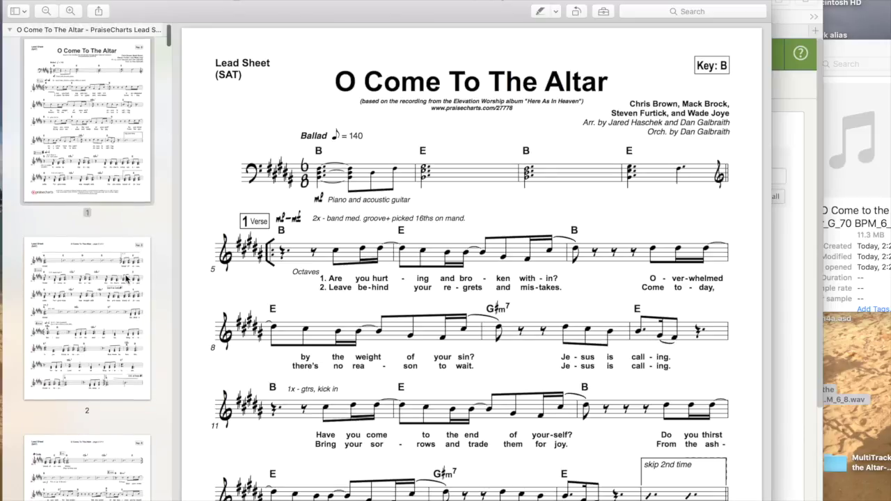
pyautogui.scroll(-20, 120, 197)
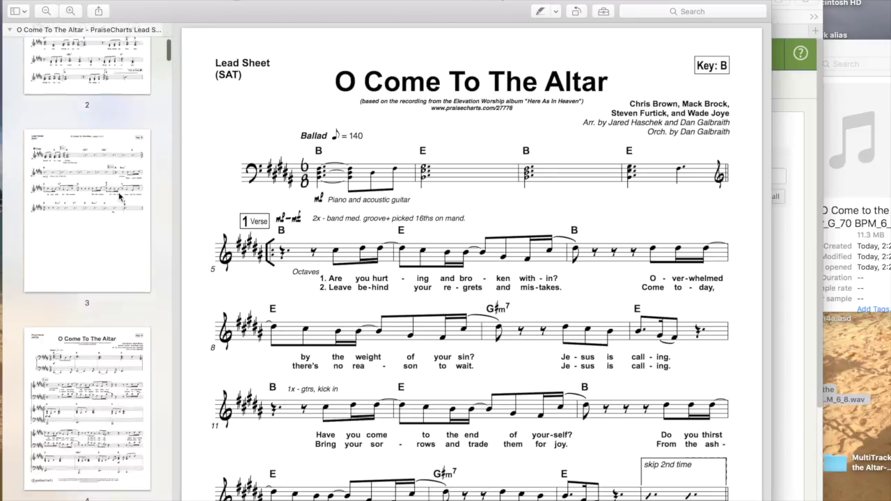
pyautogui.scroll(-20, 120, 197)
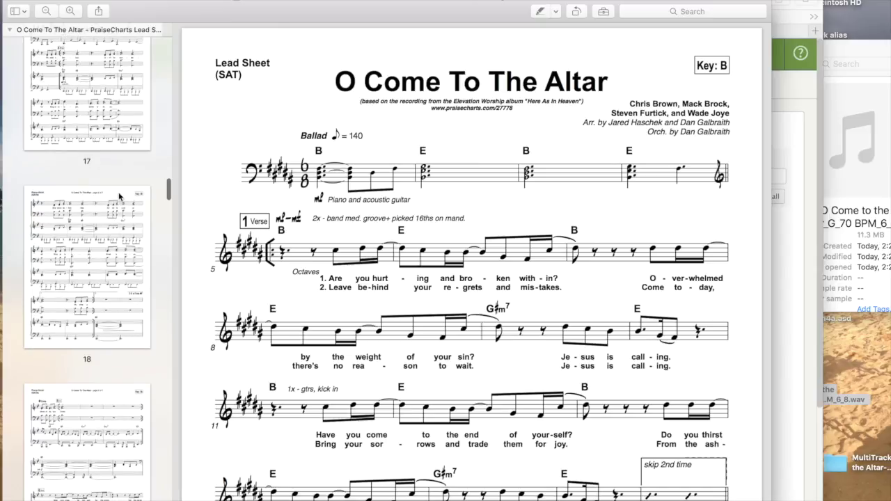
pyautogui.click(120, 202)
pyautogui.scroll(-20, 119, 202)
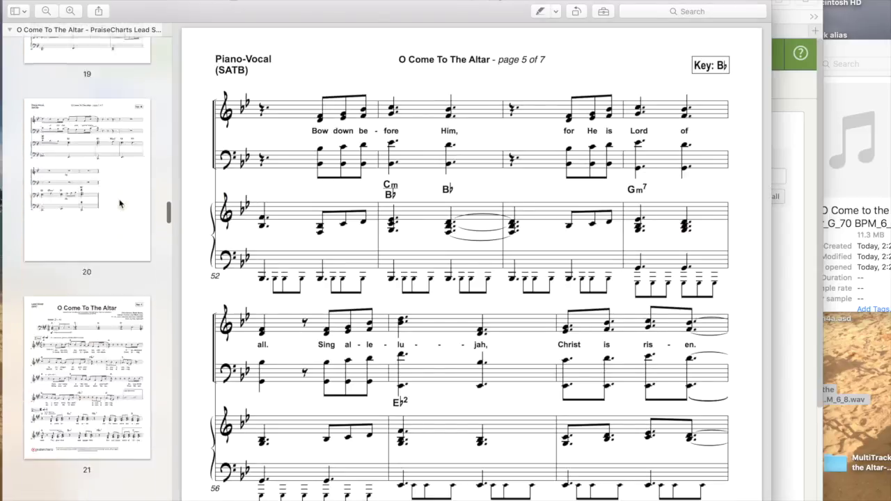
pyautogui.scroll(-20, 120, 202)
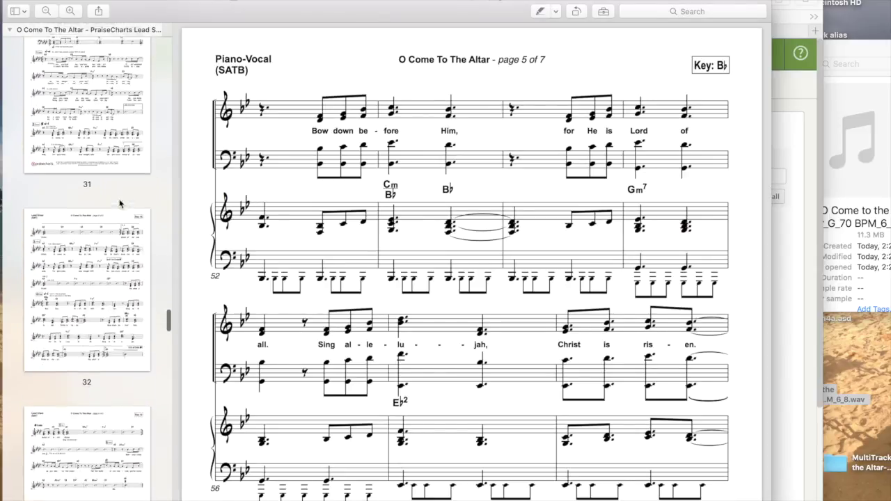
pyautogui.click(119, 202)
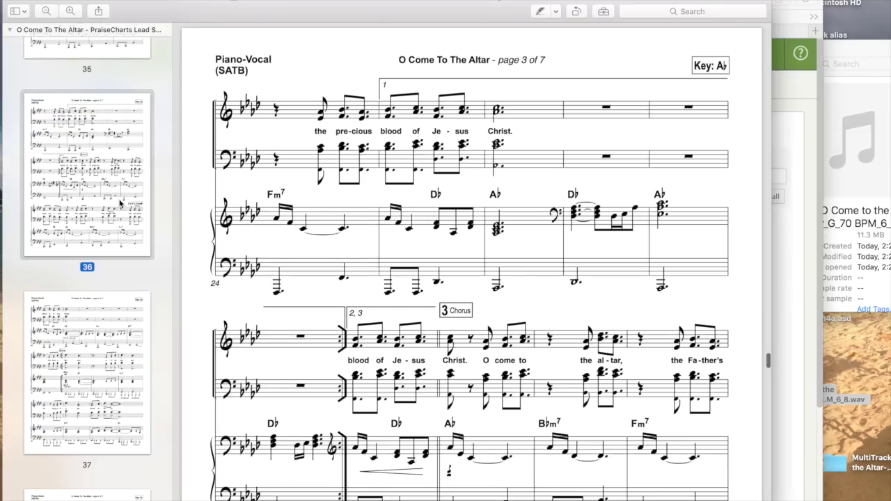
pyautogui.scroll(-10, 120, 202)
pyautogui.scroll(-10, 120, 202)
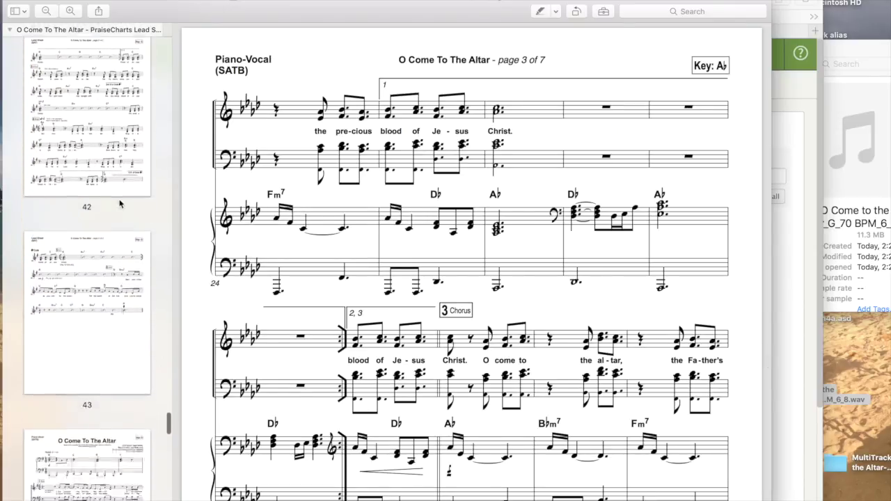
pyautogui.click(120, 203)
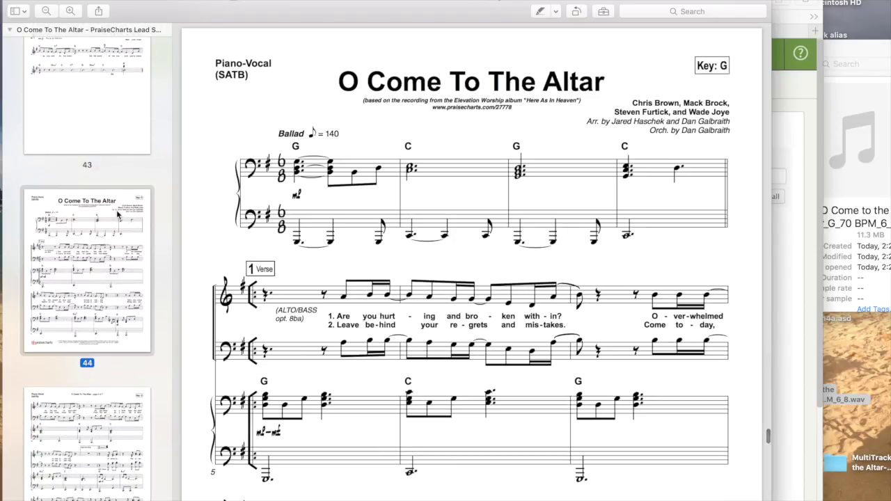
# Page through the Key of G Piano-Vocal score to its last page, checking its page range, and return to its first page
pyautogui.scroll(-3, 118, 214)
pyautogui.scroll(-5, 116, 214)
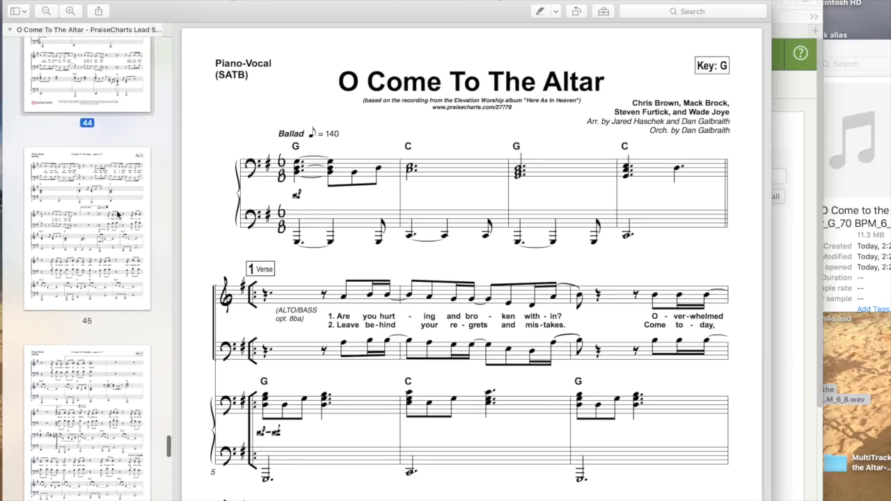
pyautogui.click(117, 209)
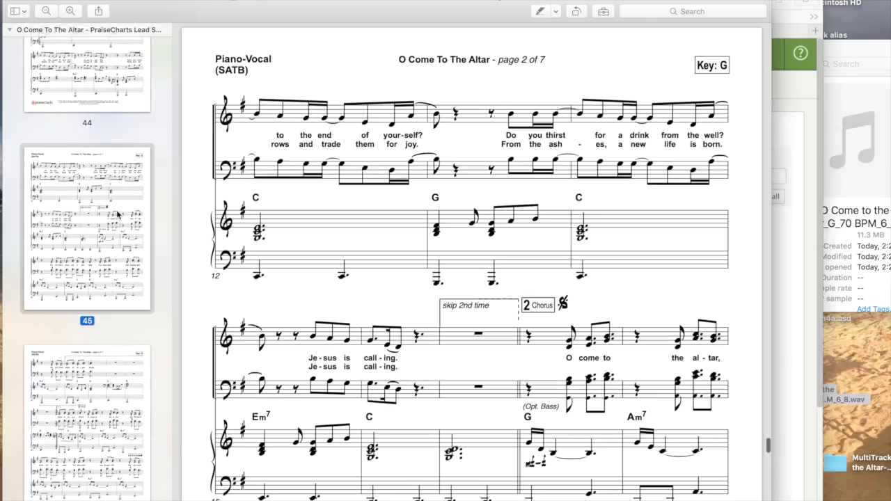
pyautogui.press('Up')
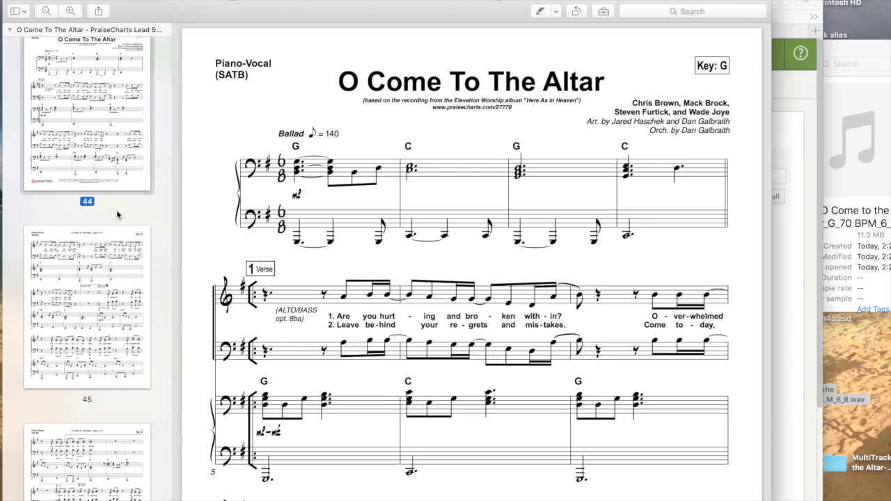
pyautogui.press('Down')
pyautogui.press('Down')
pyautogui.press('Down')
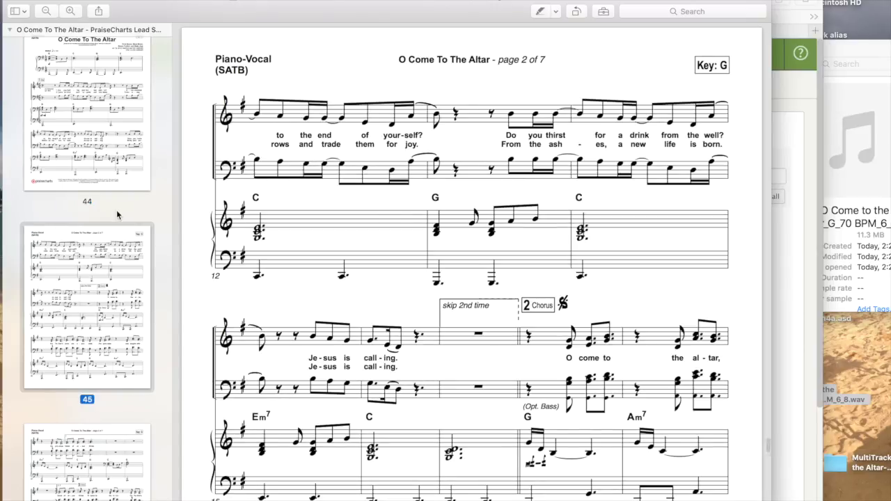
pyautogui.press('Down')
pyautogui.press('Down')
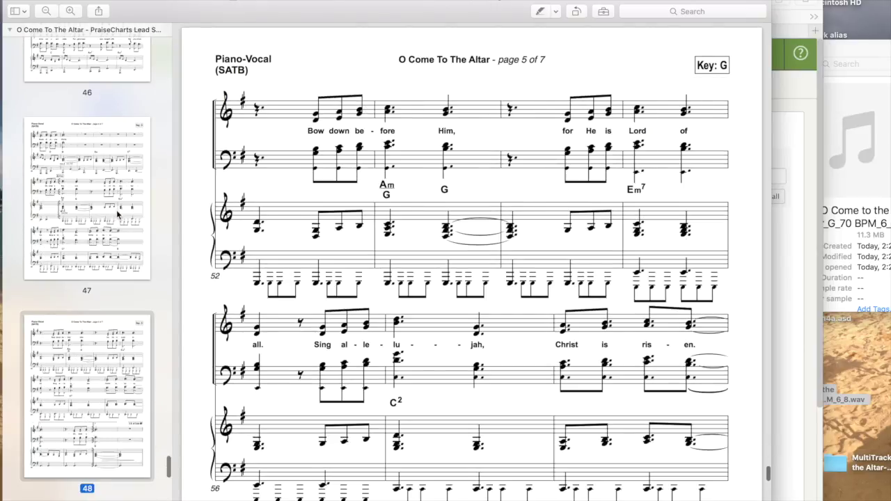
pyautogui.press('Down')
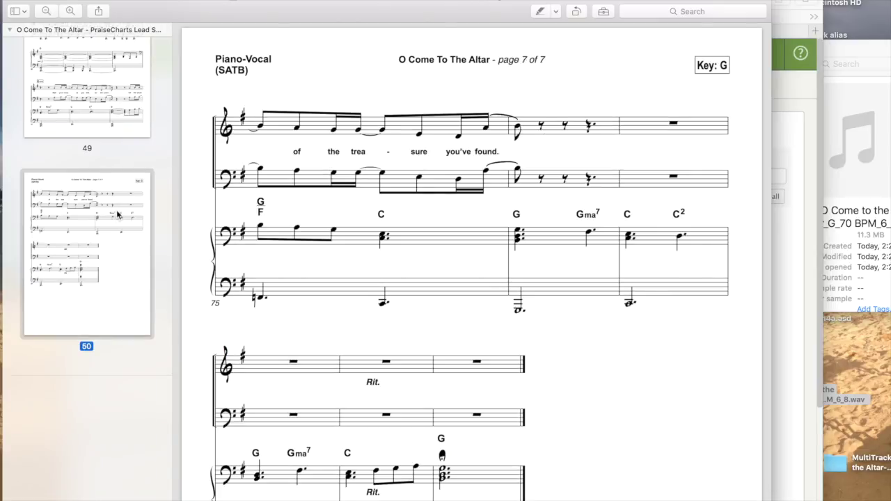
pyautogui.scroll(10, 118, 215)
pyautogui.scroll(10, 117, 214)
pyautogui.click(117, 215)
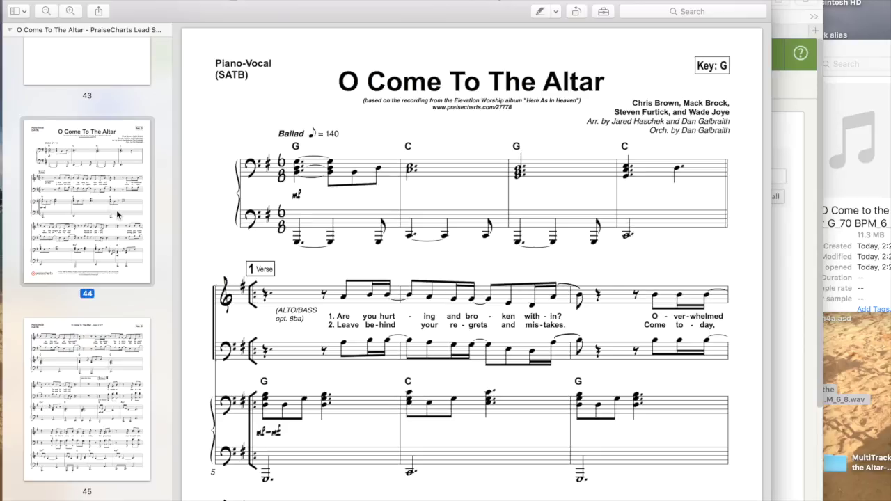
# Set the print range to pages 44 to 50 and choose to save the output as a PDF
pyautogui.press('super+p')
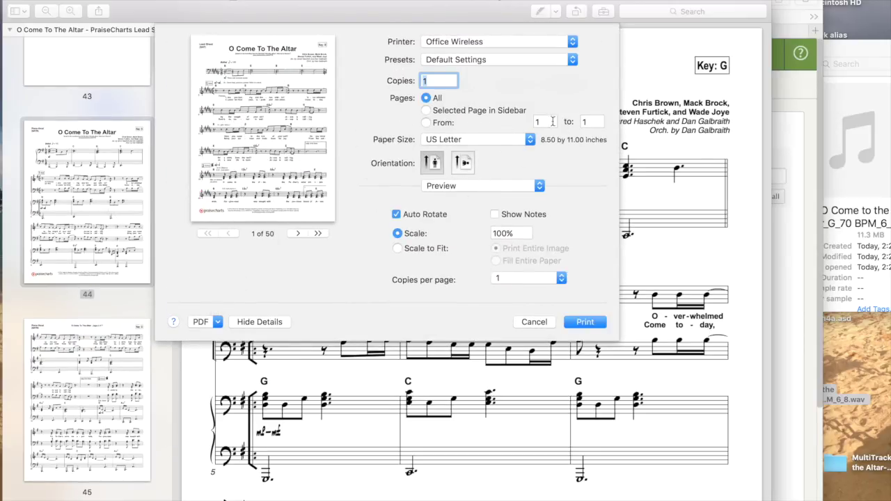
pyautogui.doubleClick(541, 122)
pyautogui.write('44')
pyautogui.press('Tab')
pyautogui.write('50')
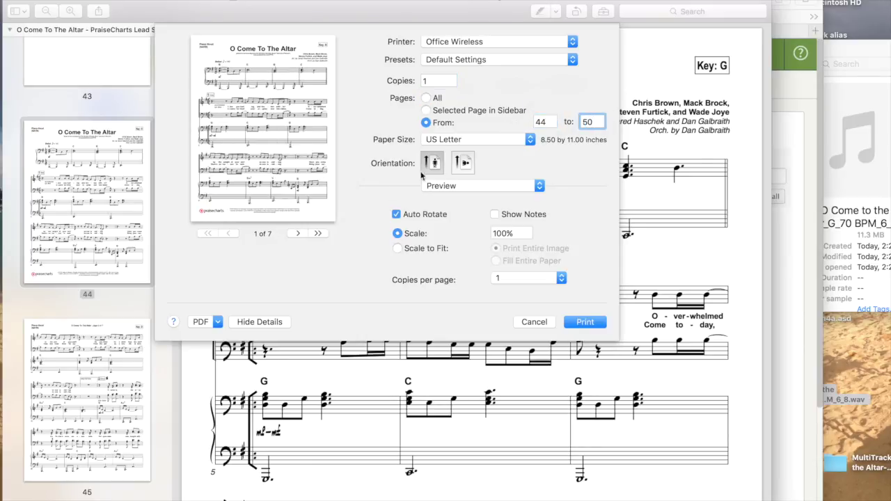
pyautogui.click(216, 321)
pyautogui.click(206, 348)
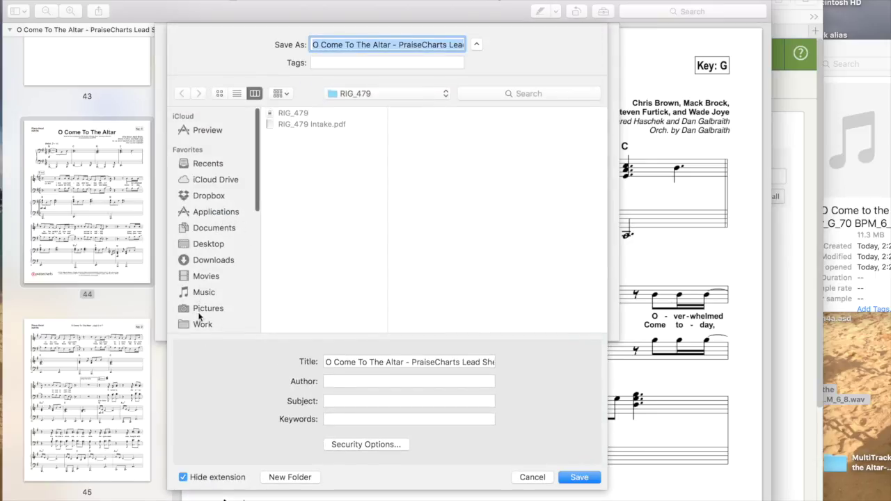
# Save the PDF in Work > SNLife > Music > Vocal Sheets, adding _G to the end of its file name
pyautogui.click(201, 324)
pyautogui.click(303, 137)
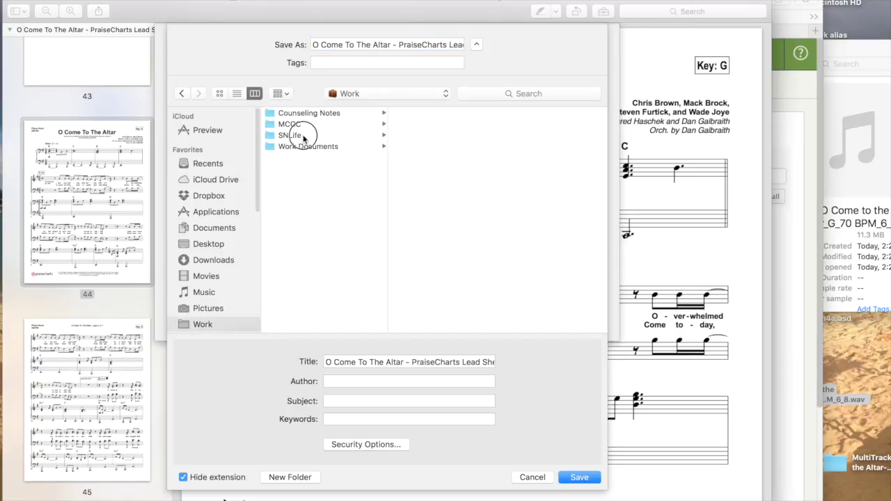
pyautogui.click(420, 180)
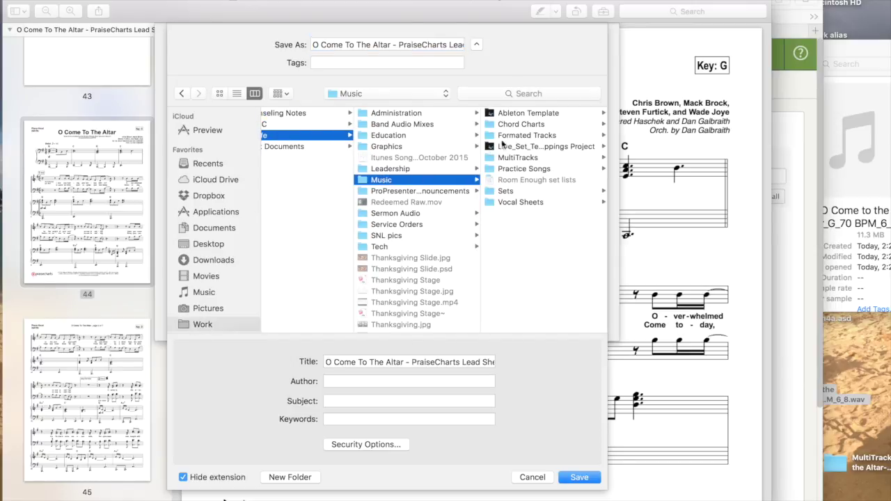
pyautogui.click(505, 201)
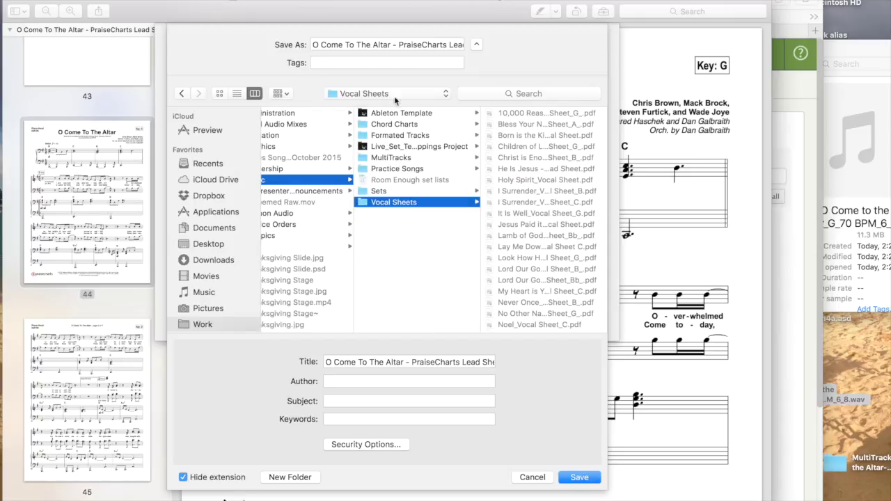
pyautogui.moveTo(447, 45)
pyautogui.mouseDown()
pyautogui.moveTo(501, 43)
pyautogui.moveTo(456, 44)
pyautogui.moveTo(464, 46)
pyautogui.mouseUp()
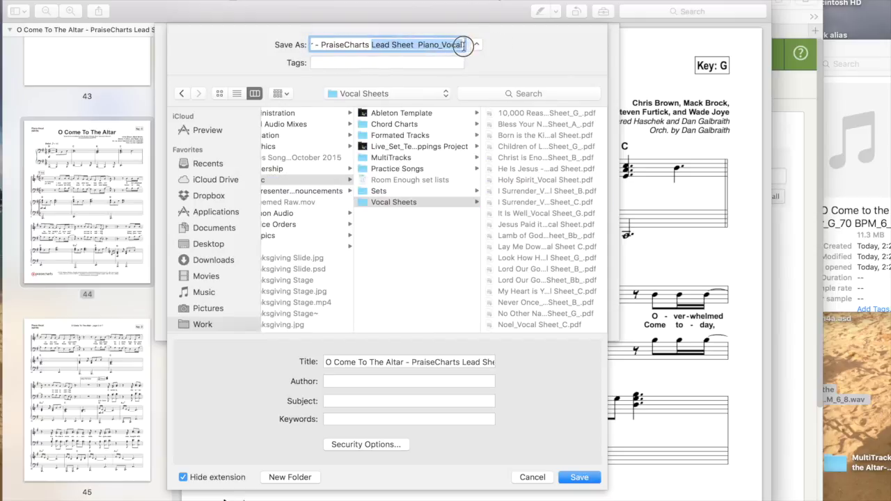
pyautogui.click(464, 44)
pyautogui.write('_')
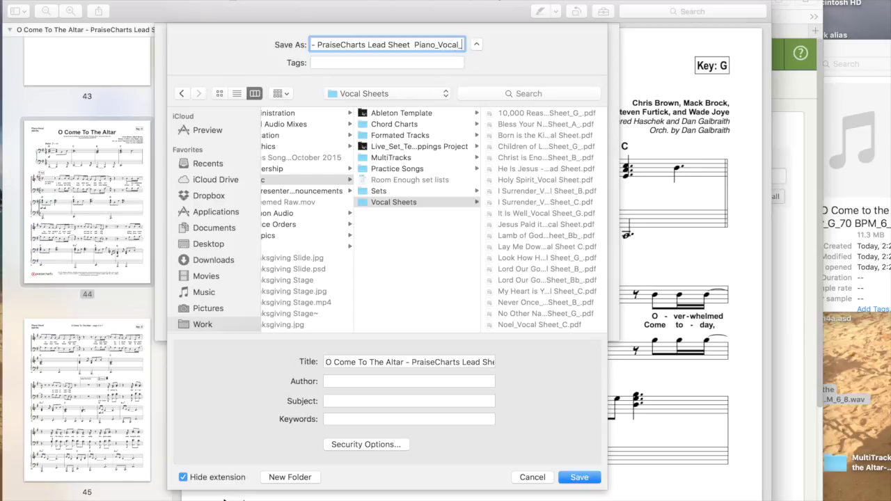
pyautogui.write('G')
pyautogui.press('Return')
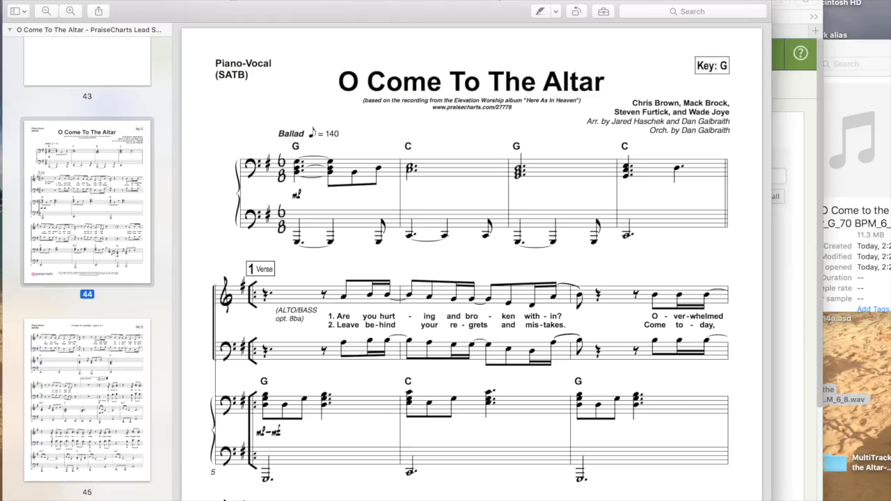
# Upload the O Come To The Altar Piano_Vocal_G PDF from the Vocal Sheets folder as a new attachment to the Multirack arrangement
pyautogui.click(11, 3)
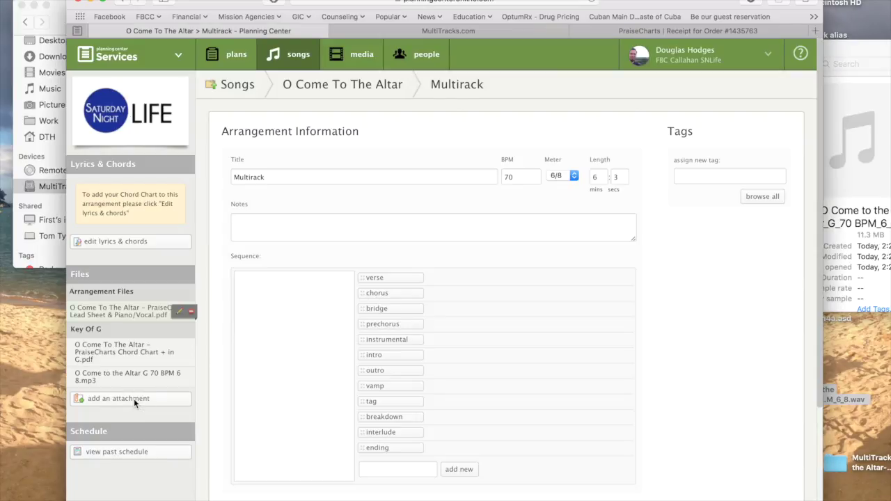
pyautogui.click(135, 400)
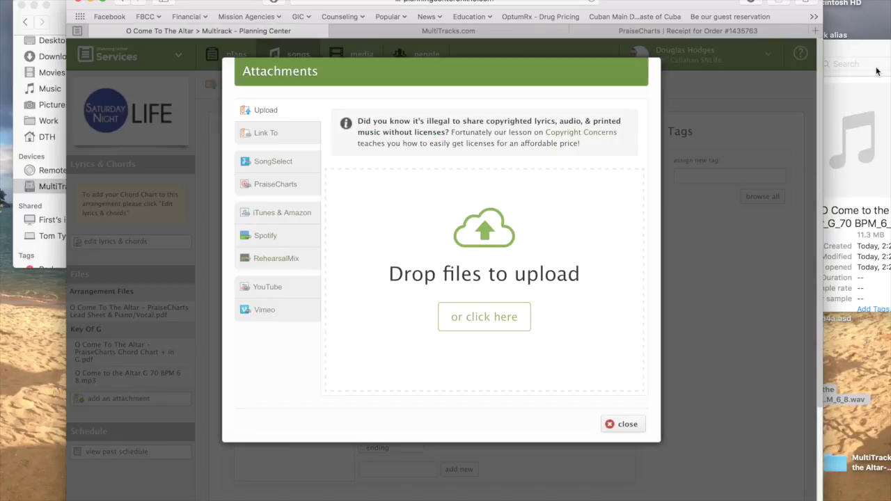
pyautogui.click(484, 317)
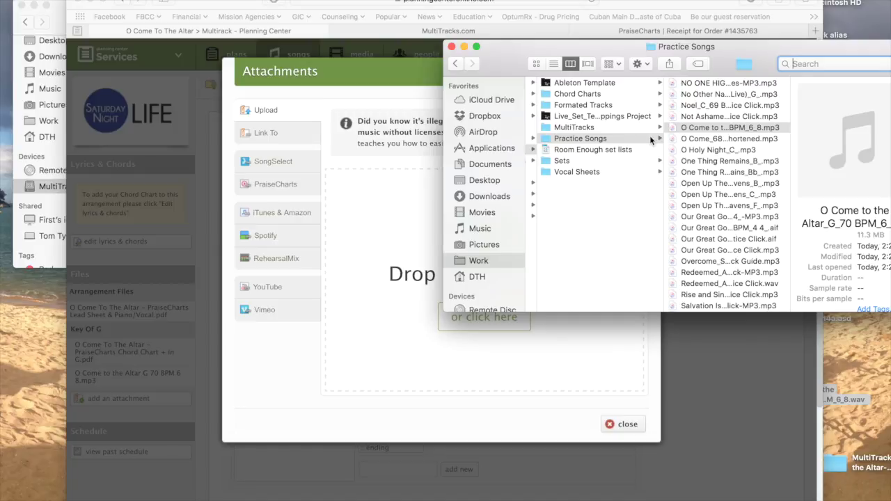
pyautogui.click(605, 173)
pyautogui.scroll(-3, 707, 285)
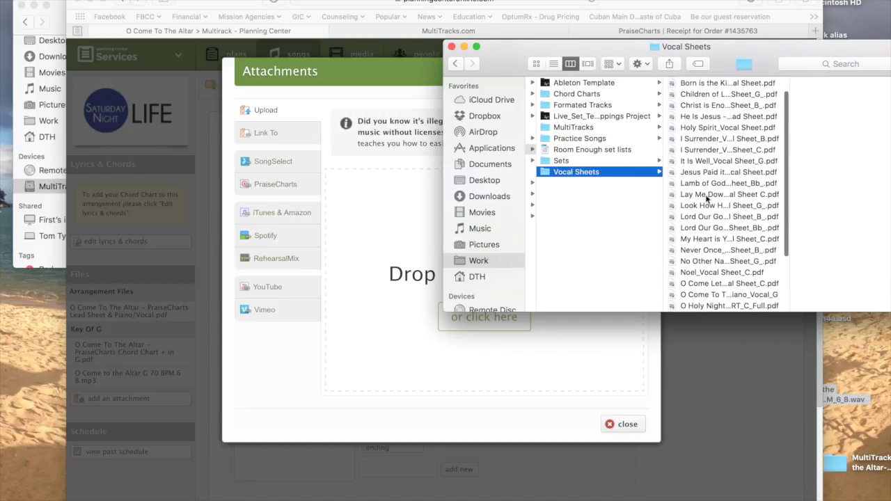
pyautogui.click(707, 284)
pyautogui.click(704, 295)
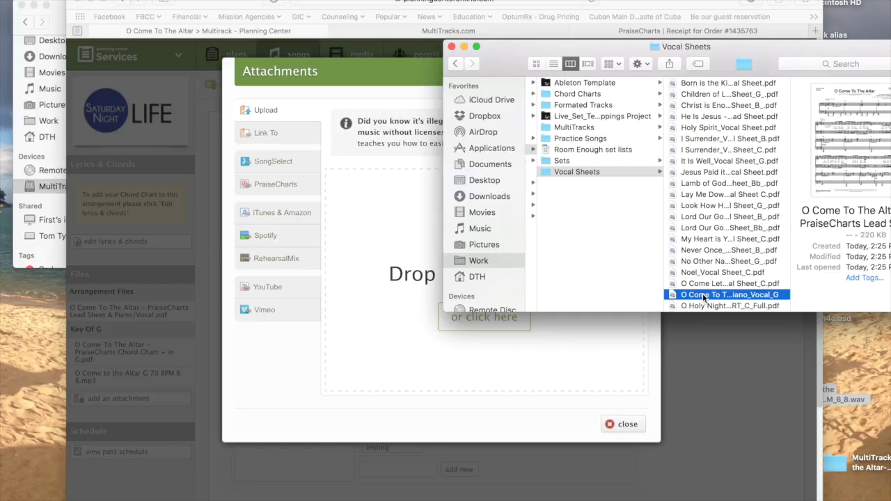
pyautogui.moveTo(704, 298); pyautogui.dragTo(408, 328)
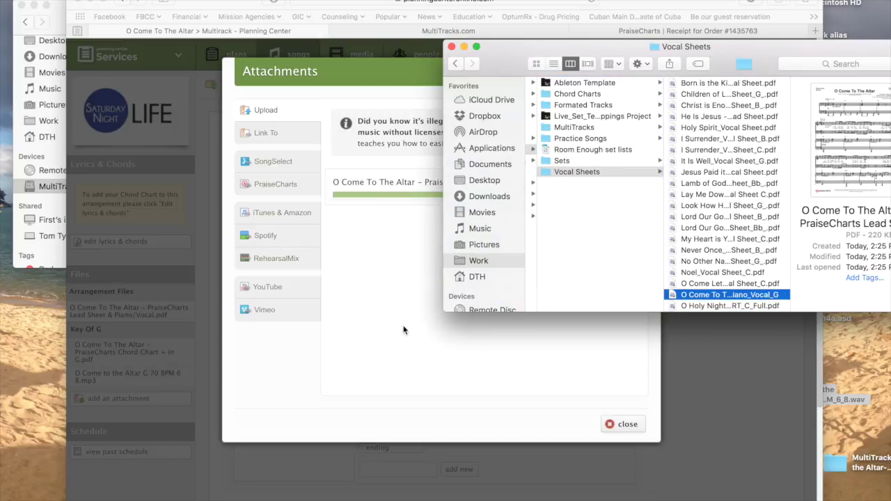
# Attach the uploaded Piano_Vocal_G PDF to the key of G, accept the attachments, and save and close the arrangement
pyautogui.click(381, 198)
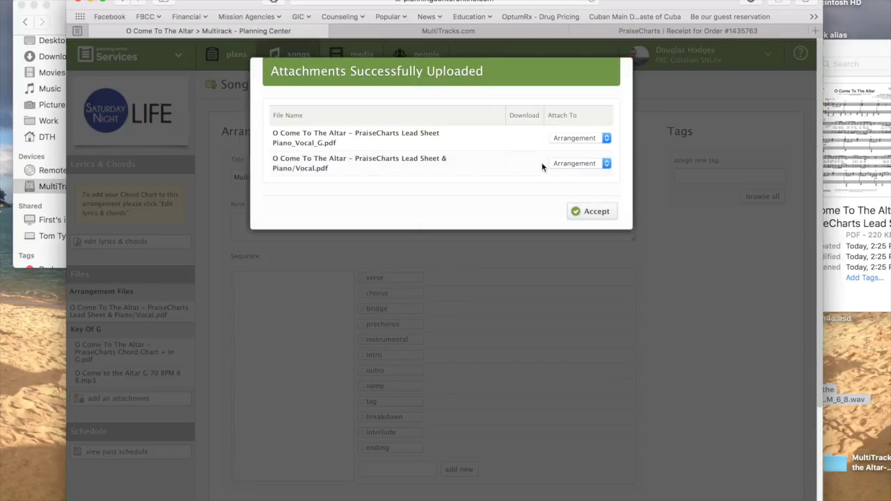
pyautogui.click(580, 137)
pyautogui.click(578, 149)
pyautogui.click(595, 211)
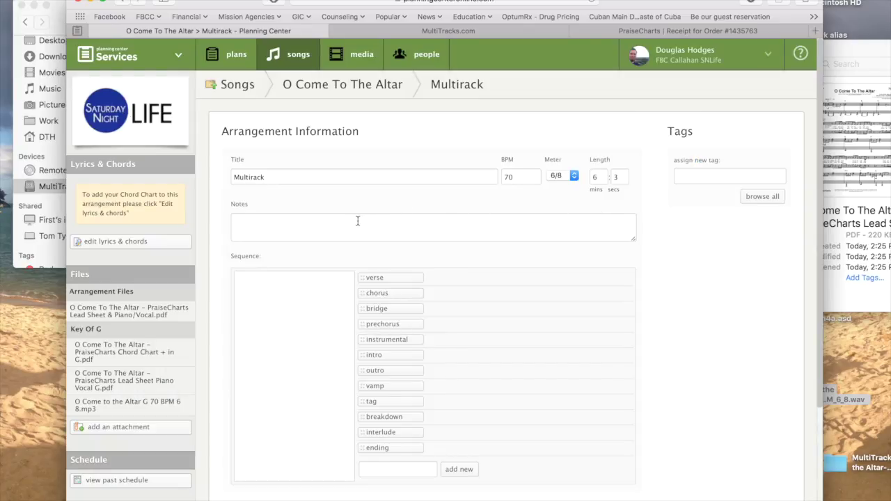
pyautogui.scroll(-3, 358, 220)
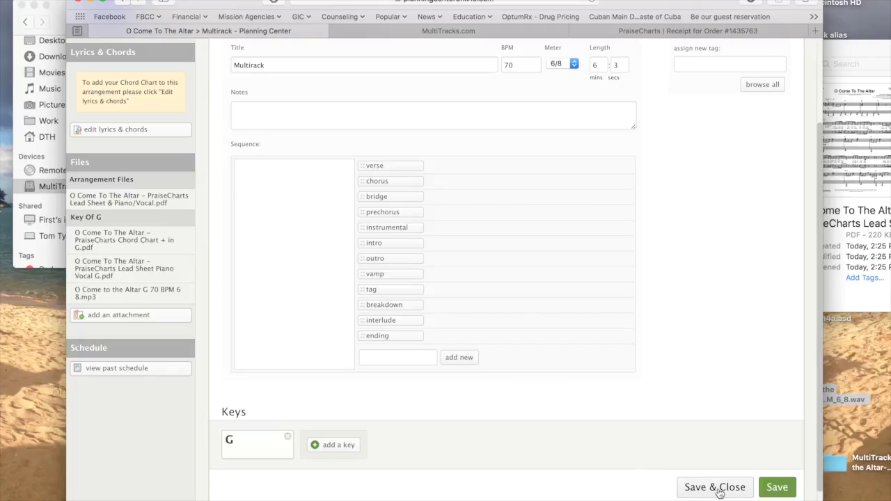
pyautogui.click(717, 488)
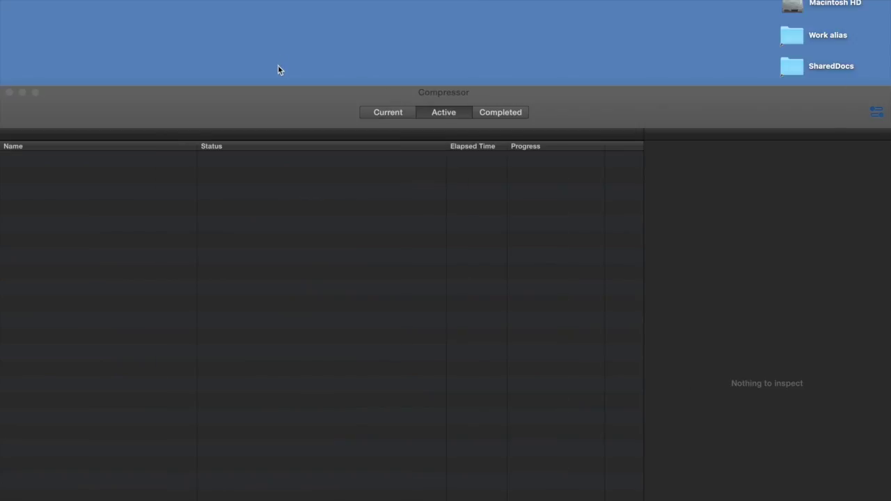
# Close the Compressor window and return to the beginning of the song's arrangement in Ableton Live
pyautogui.click(237, 60)
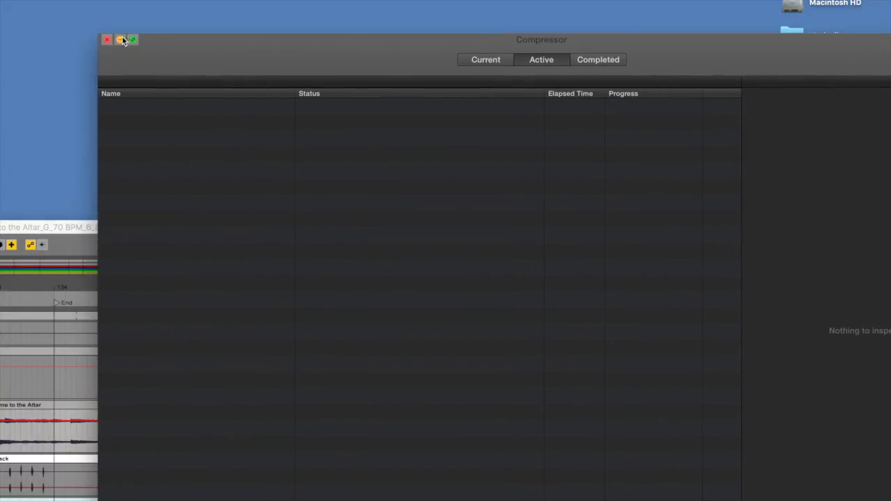
pyautogui.click(107, 40)
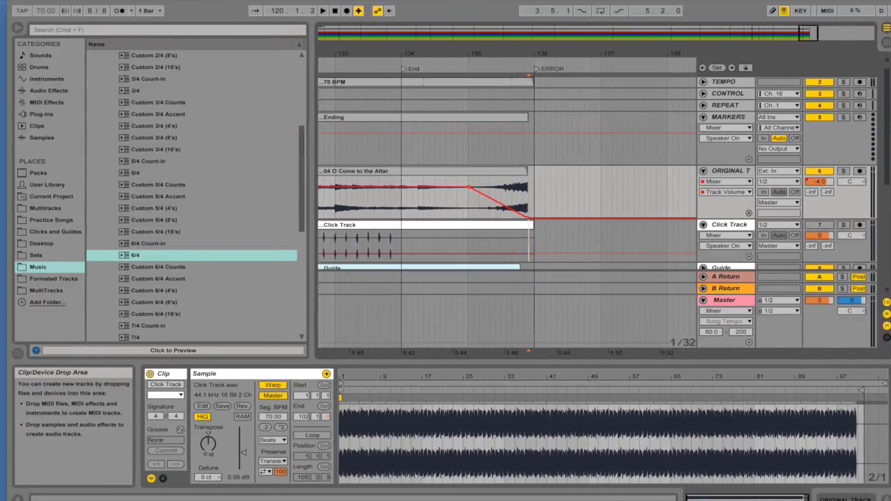
pyautogui.scroll(1, 424, 224)
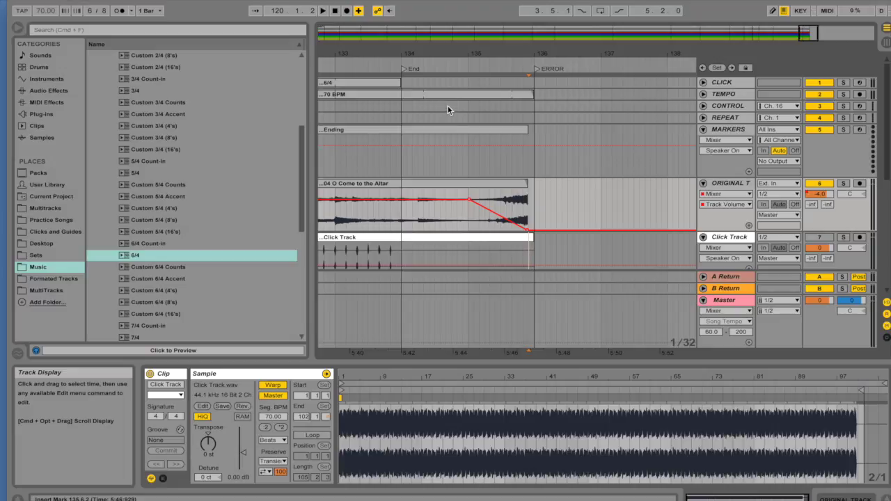
pyautogui.hscroll(-3, 442, 131)
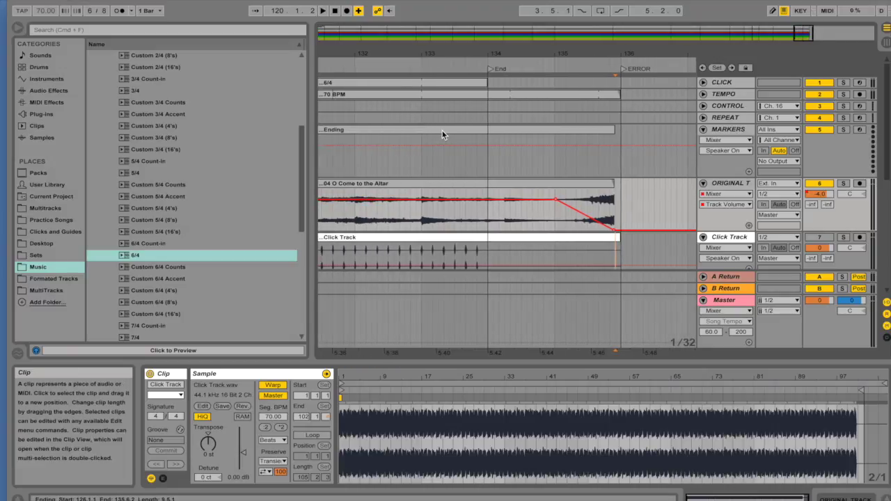
pyautogui.hscroll(-15, 442, 131)
pyautogui.hscroll(-20, 443, 131)
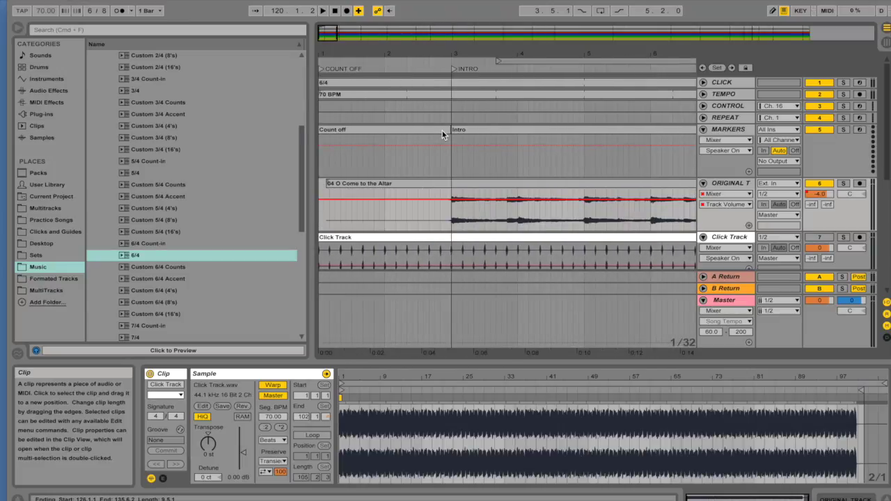
# Set the fixed grid to 1/4 and consolidate the original track's song clip together with the gap before it, starting at bar 1
pyautogui.click(359, 185)
pyautogui.click(321, 190)
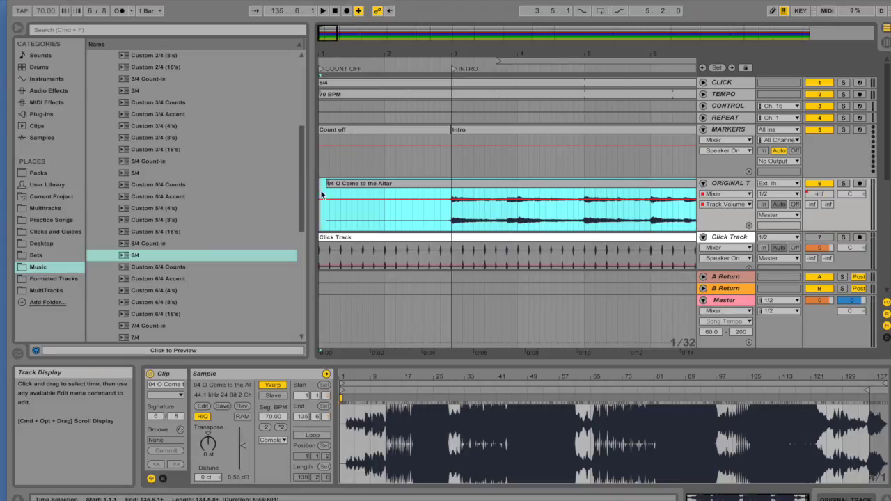
pyautogui.click(328, 206)
pyautogui.rightClick(327, 204)
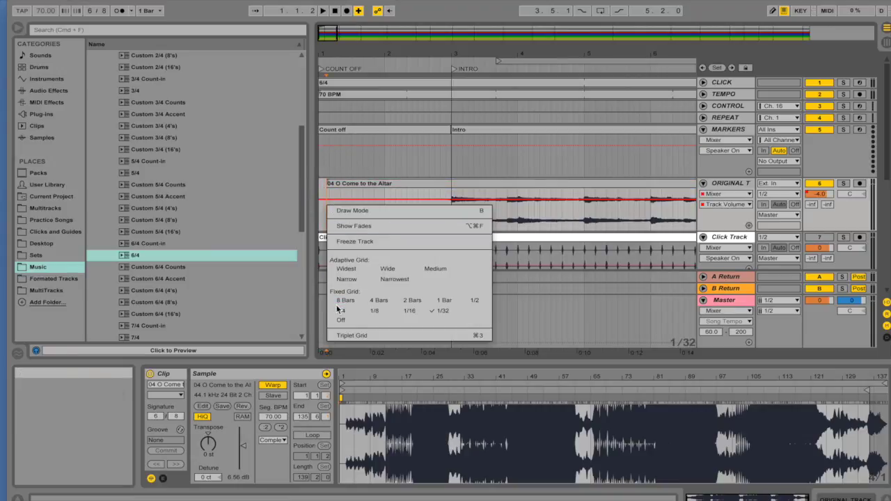
pyautogui.click(341, 311)
pyautogui.click(334, 187)
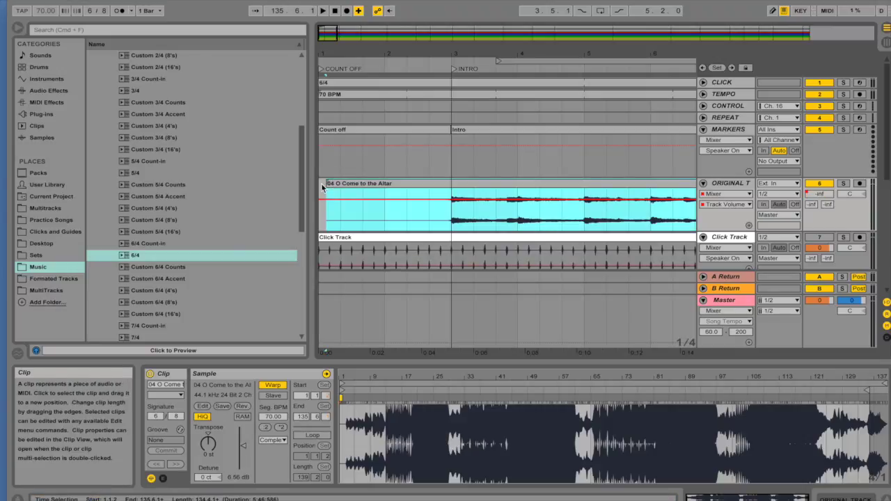
pyautogui.press('super+j')
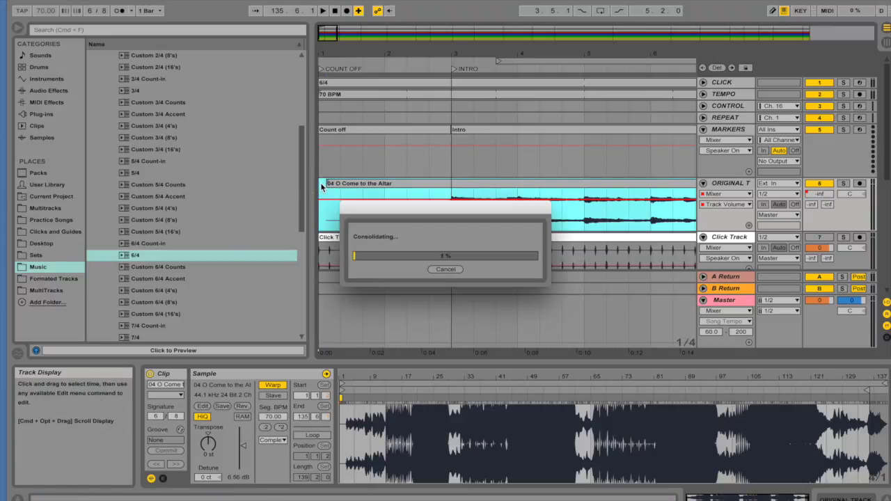